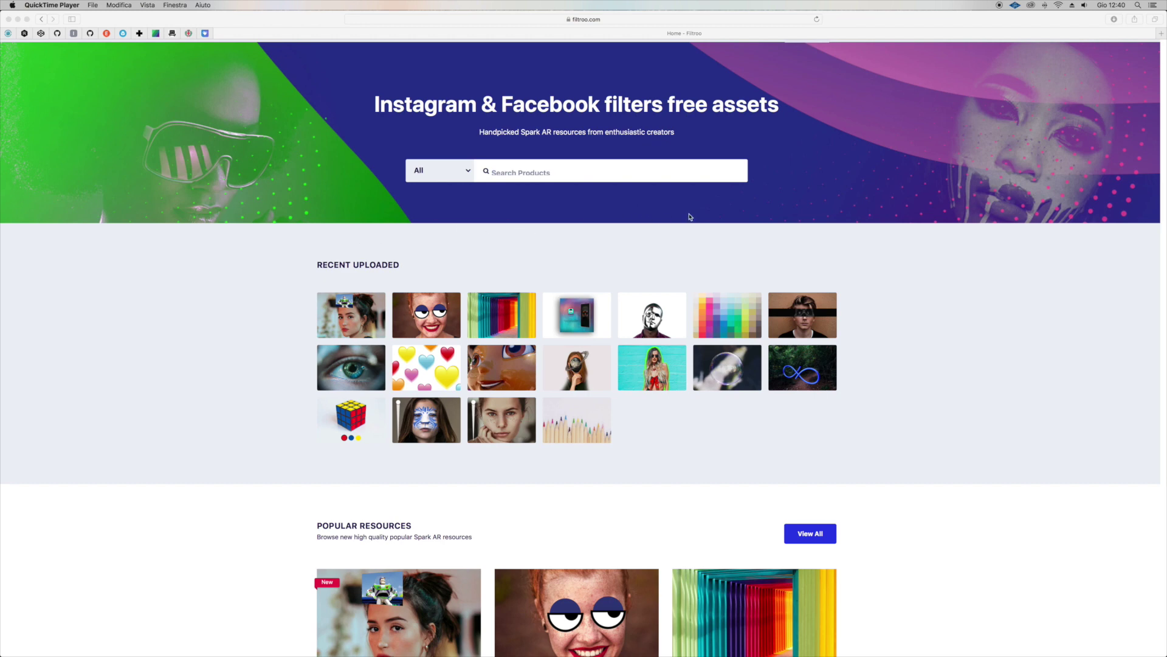
scroll(690, 217, down, 5)
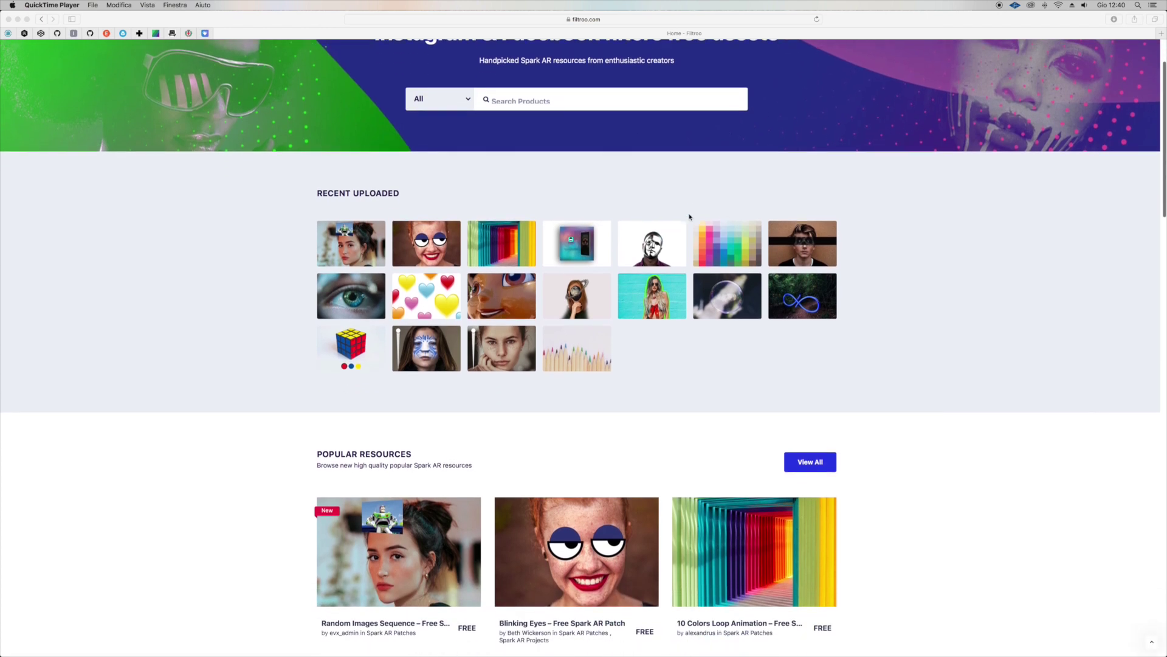
scroll(690, 217, down, 15)
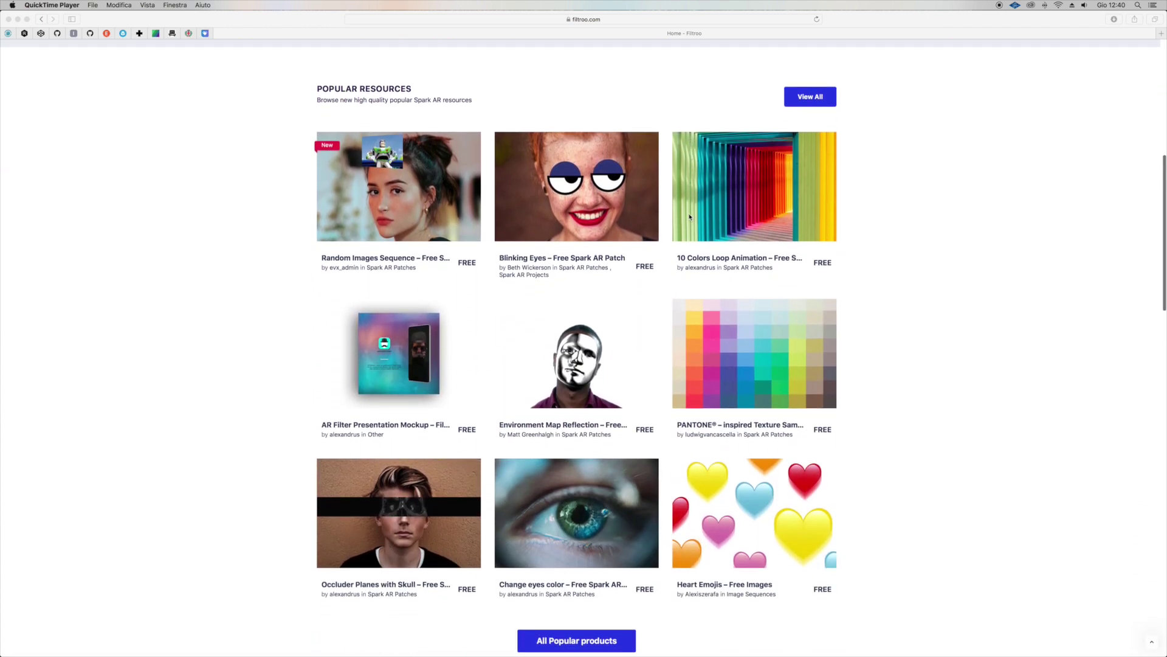
scroll(690, 217, up, 20)
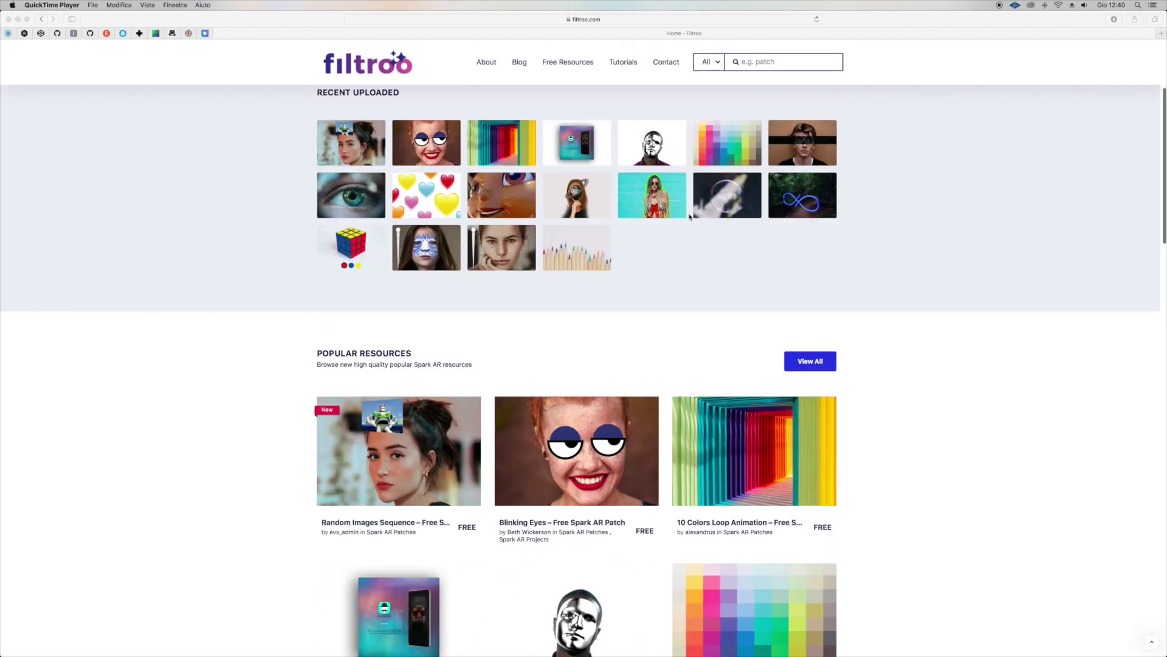
scroll(690, 217, up, 2)
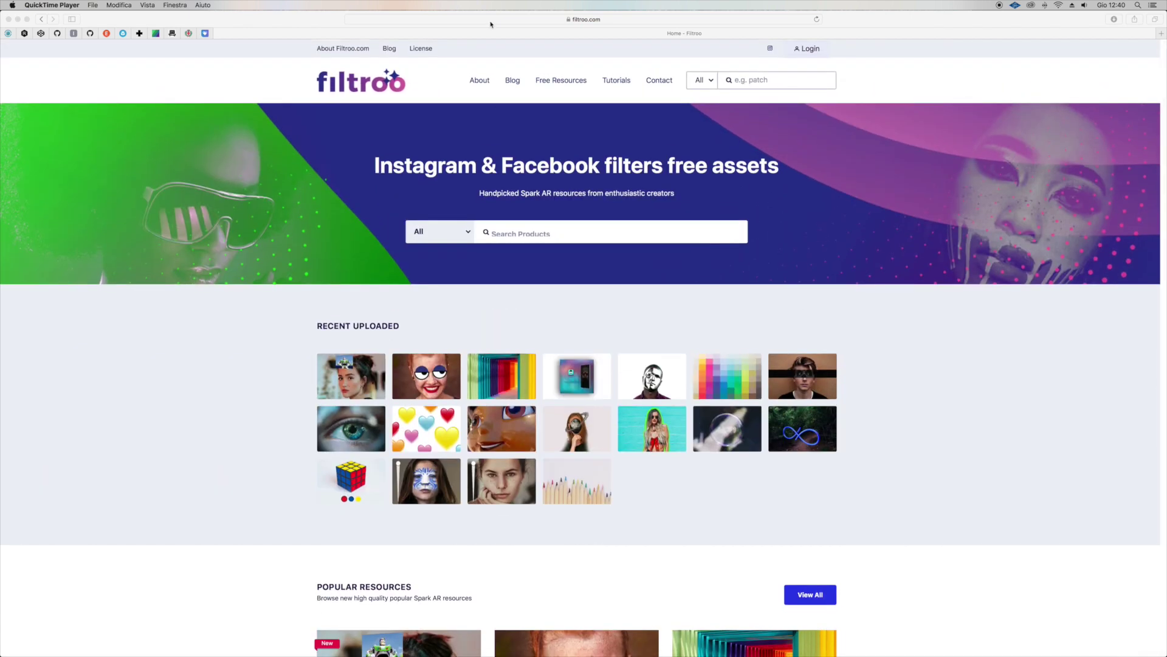
- Go to filtroo.com and open its Free Resources page
click(540, 19)
text(f)
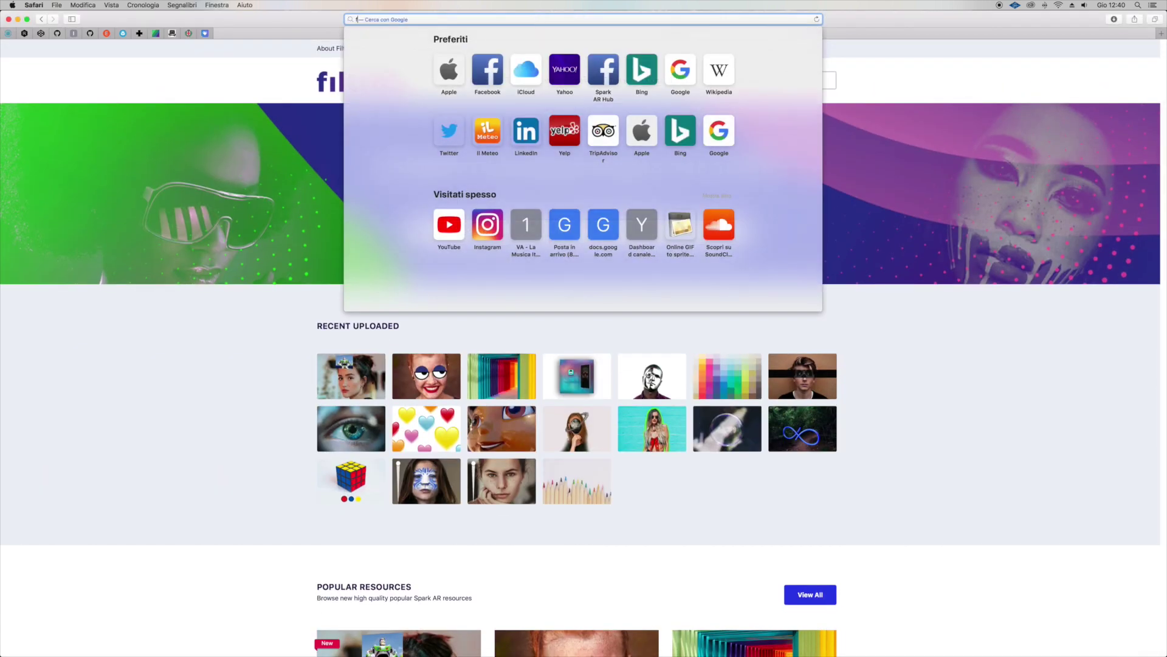
text(iltroo.com)
key(Return)
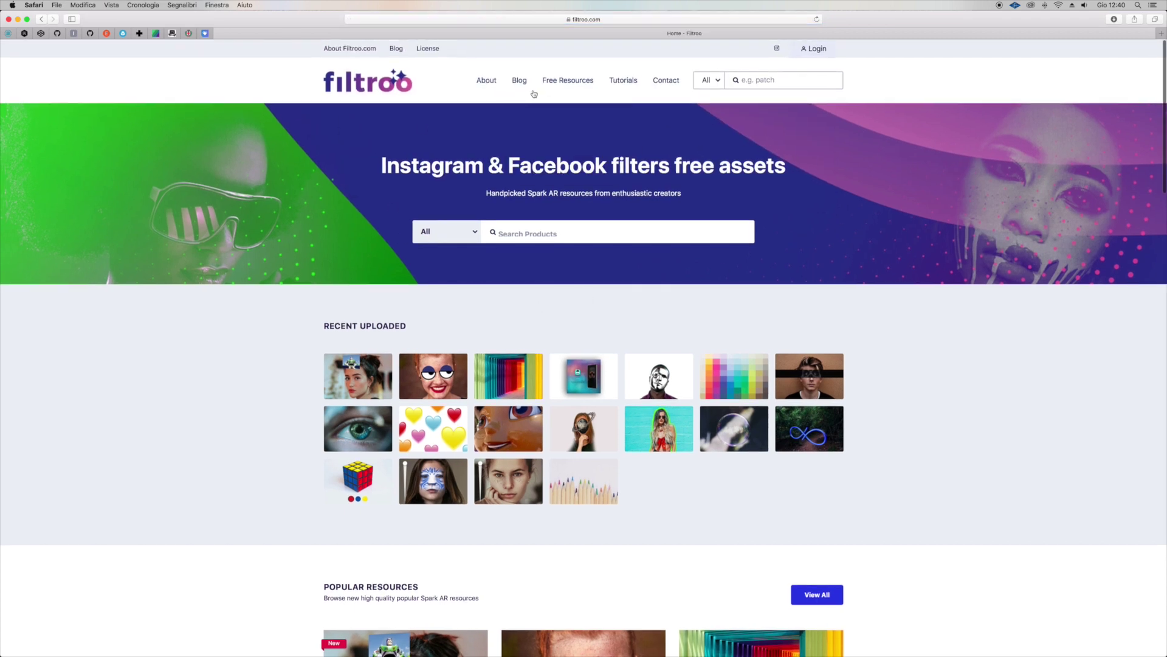
click(573, 89)
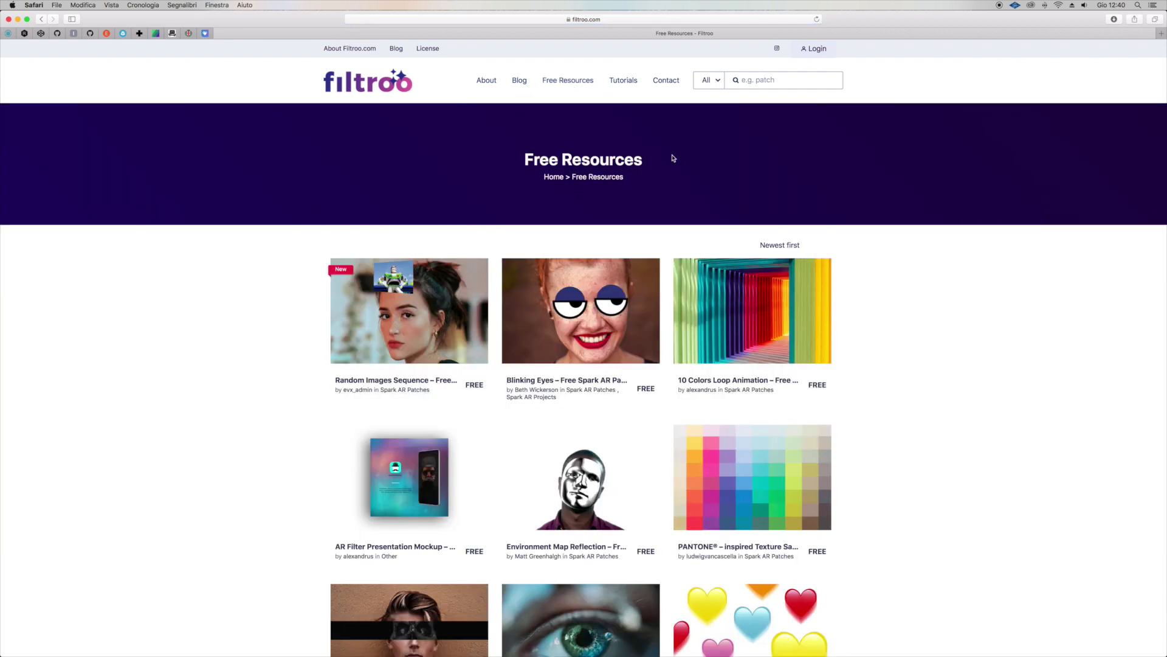
- Open the details of the "Random Images Sequence" free Spark AR patch in the Free Resources list
scroll(636, 184, down, 3)
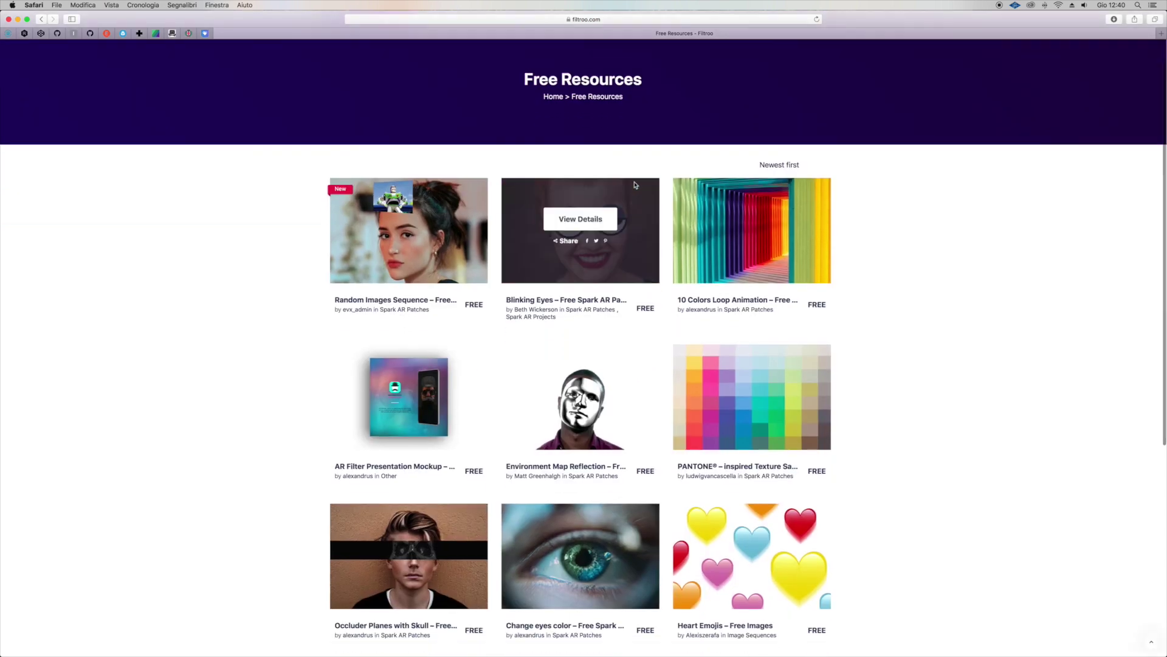
scroll(204, 173, down, 1)
scroll(468, 207, down, 3)
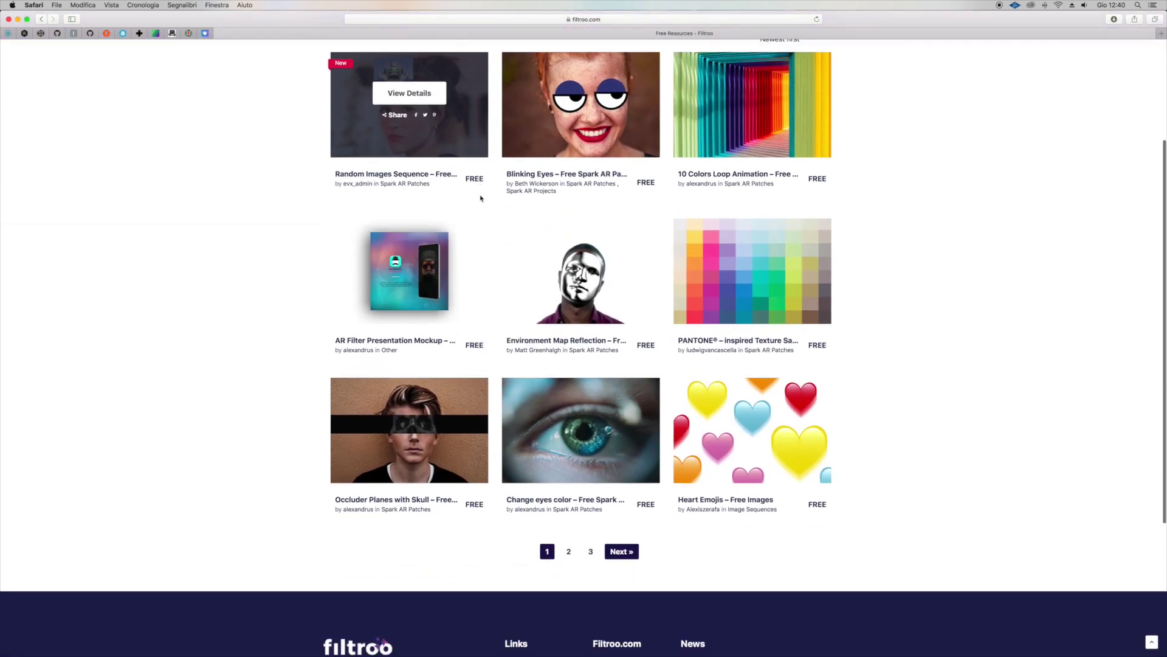
scroll(729, 116, down, 5)
scroll(482, 142, down, 2)
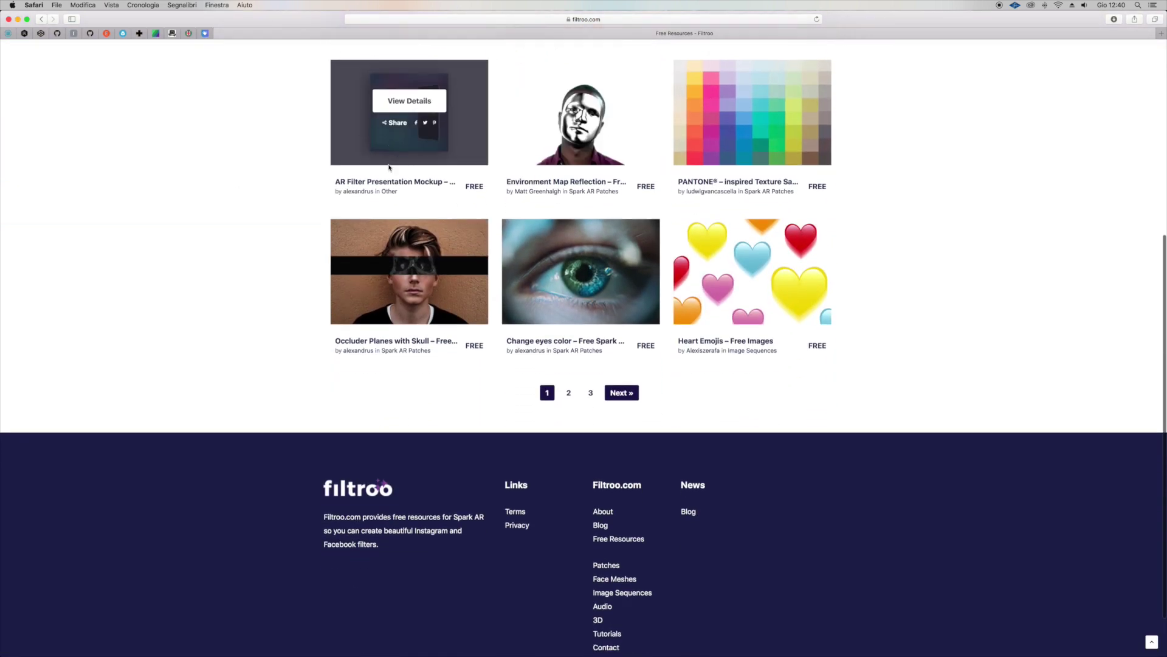
scroll(663, 170, up, 6)
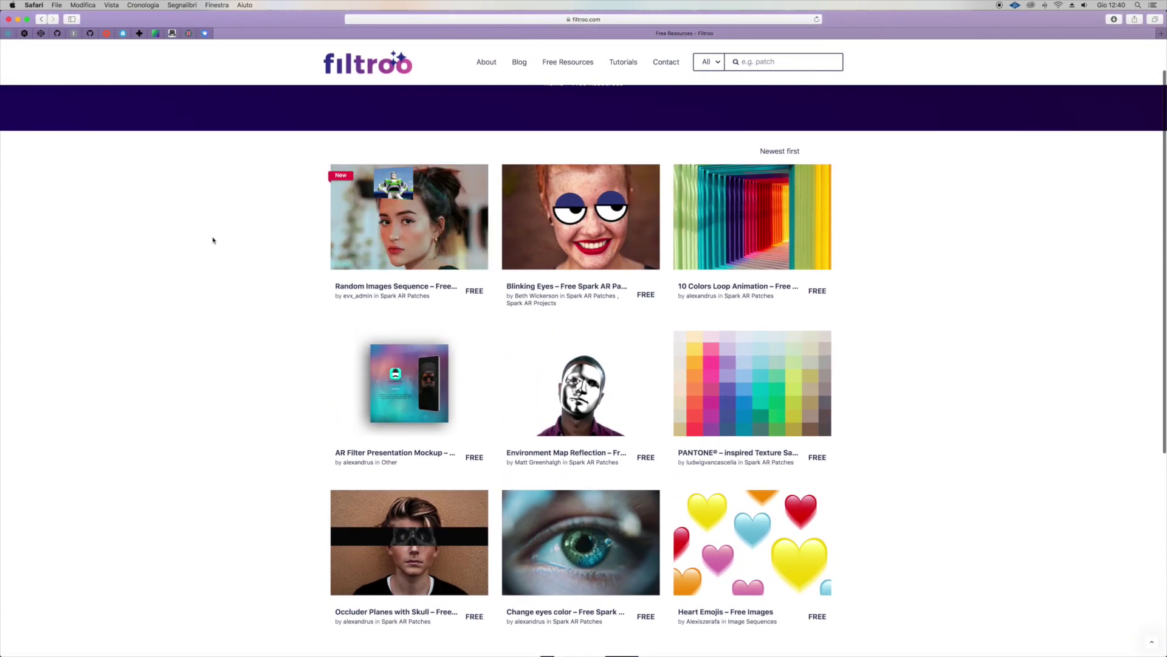
mouse_move(409, 226)
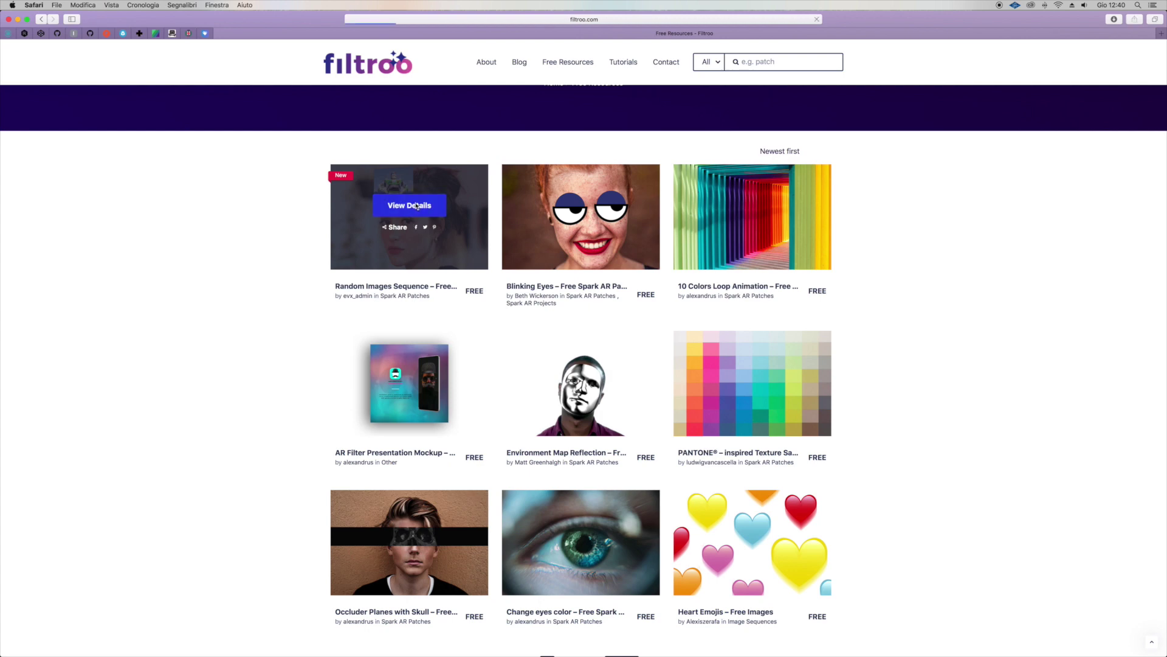
- Download the Random Images Sequence patch, giving the contact's e-mail address in the download form
scroll(415, 204, down, 4)
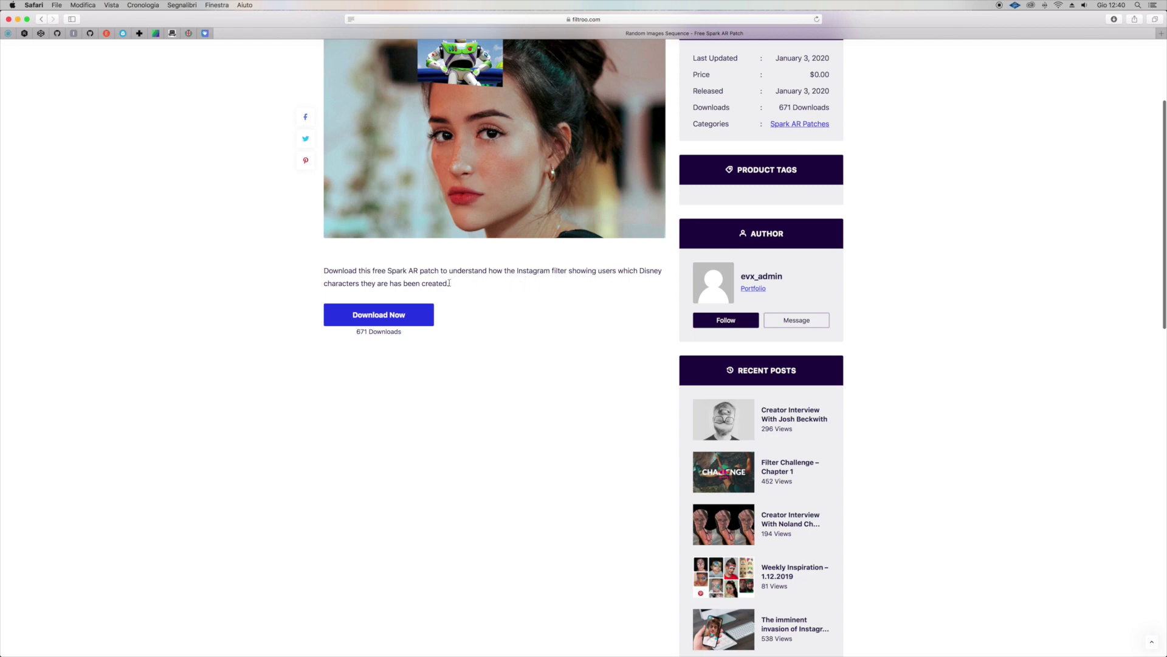
drag(449, 284, 325, 258)
click(290, 337)
click(402, 317)
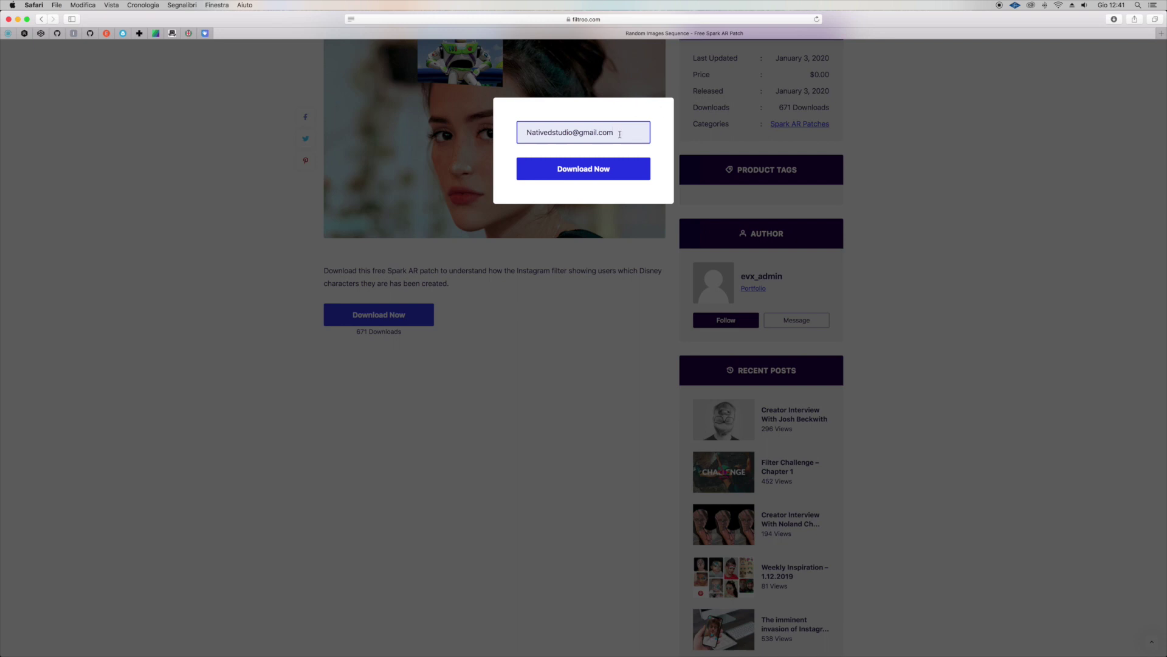
right_click(547, 131)
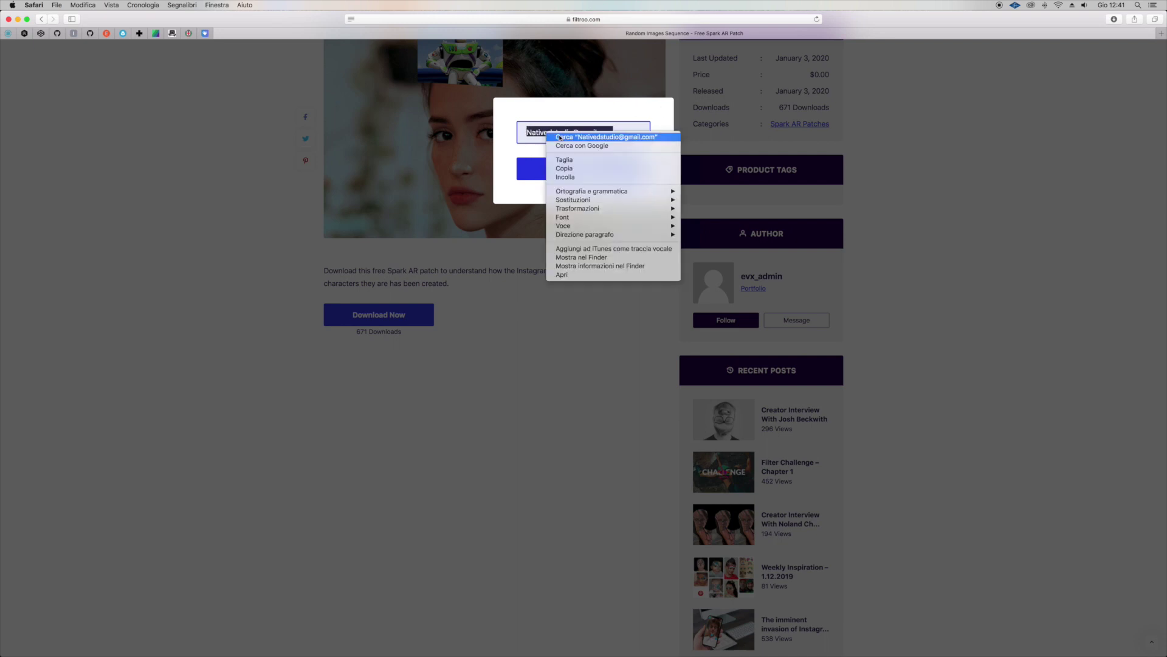
click(570, 171)
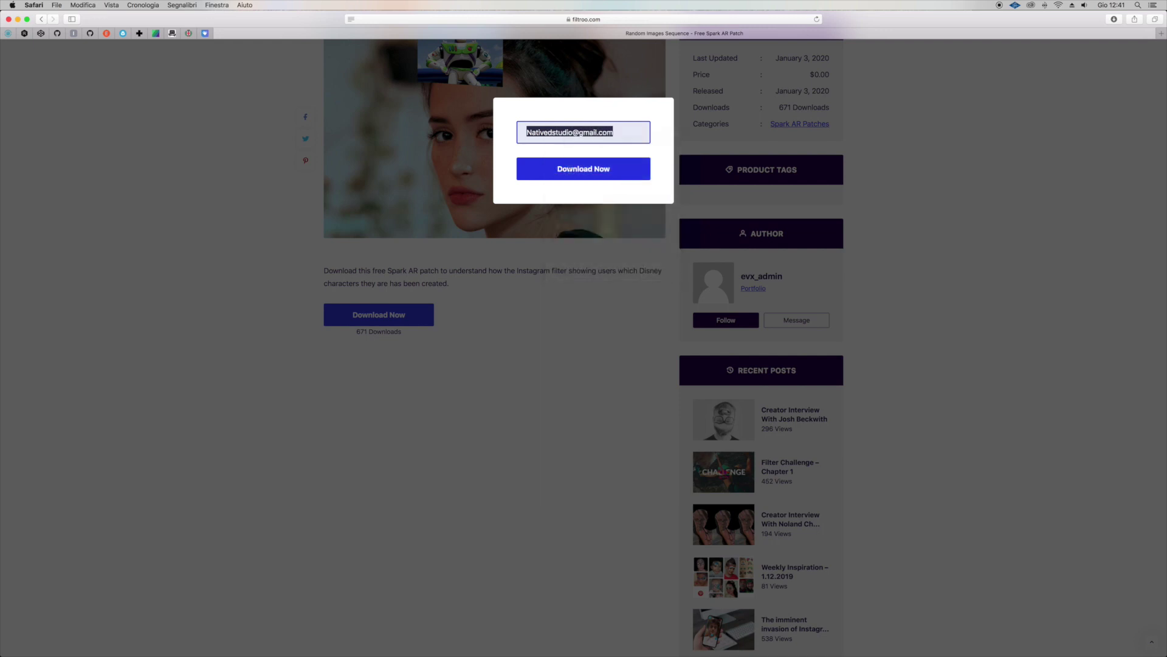
click(582, 171)
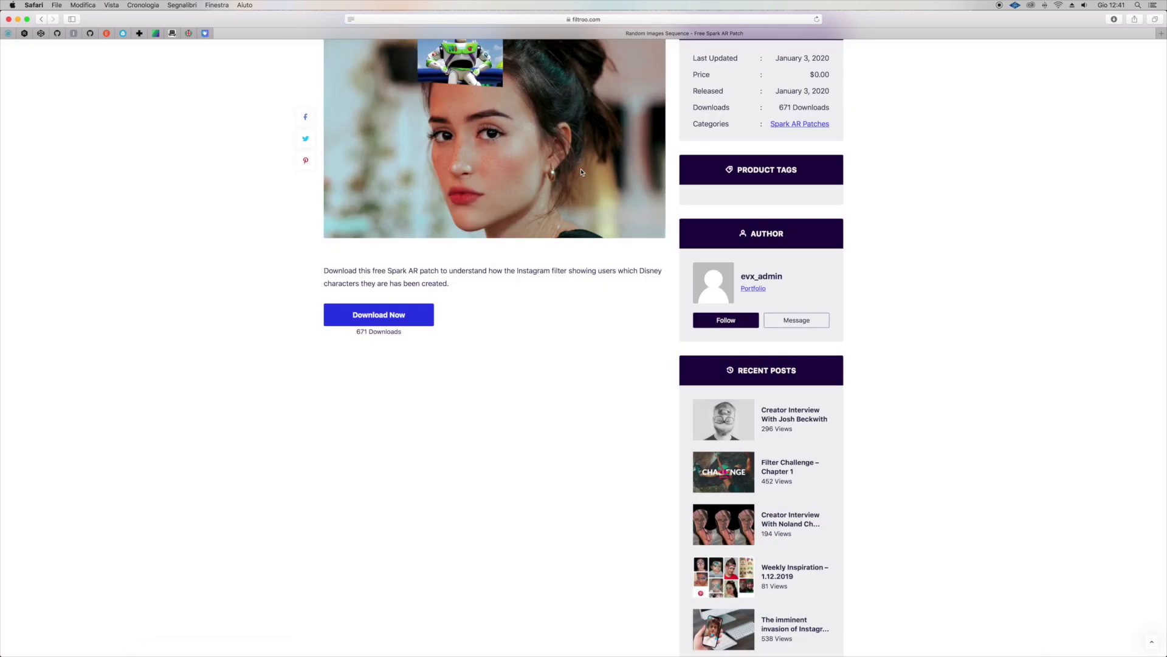
- Open randomfilter.arexport from the downloaded Random Filter folder in Spark AR Studio and enlarge the project window to full size
scroll(977, 604, up, 1)
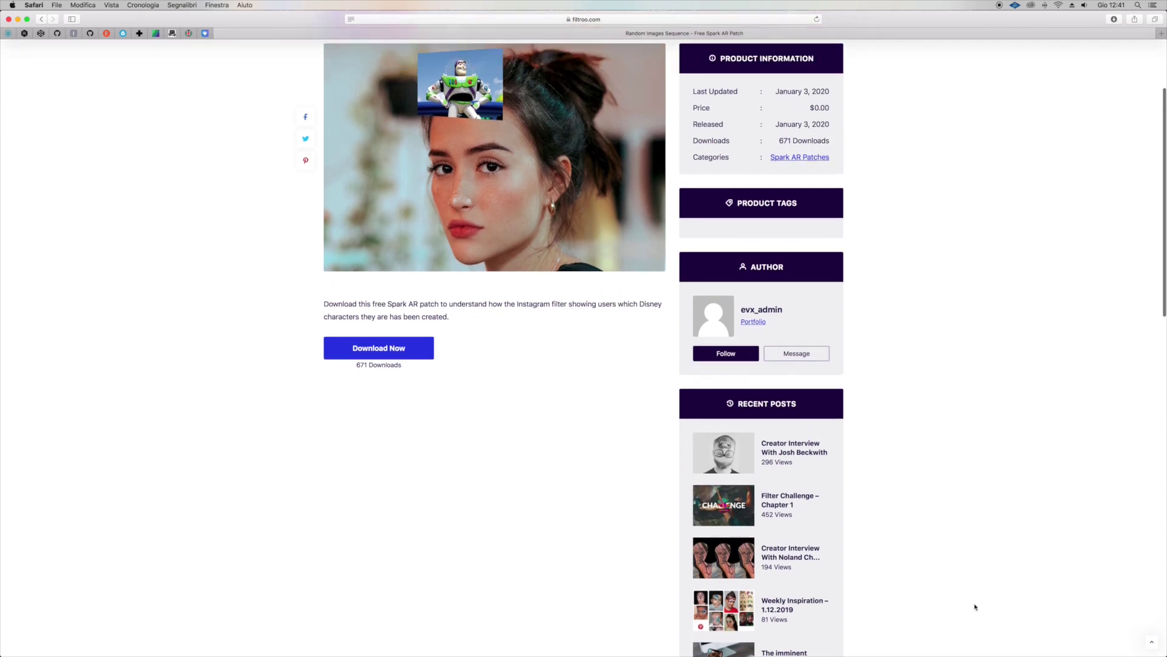
mouse_move(972, 632)
click(910, 631)
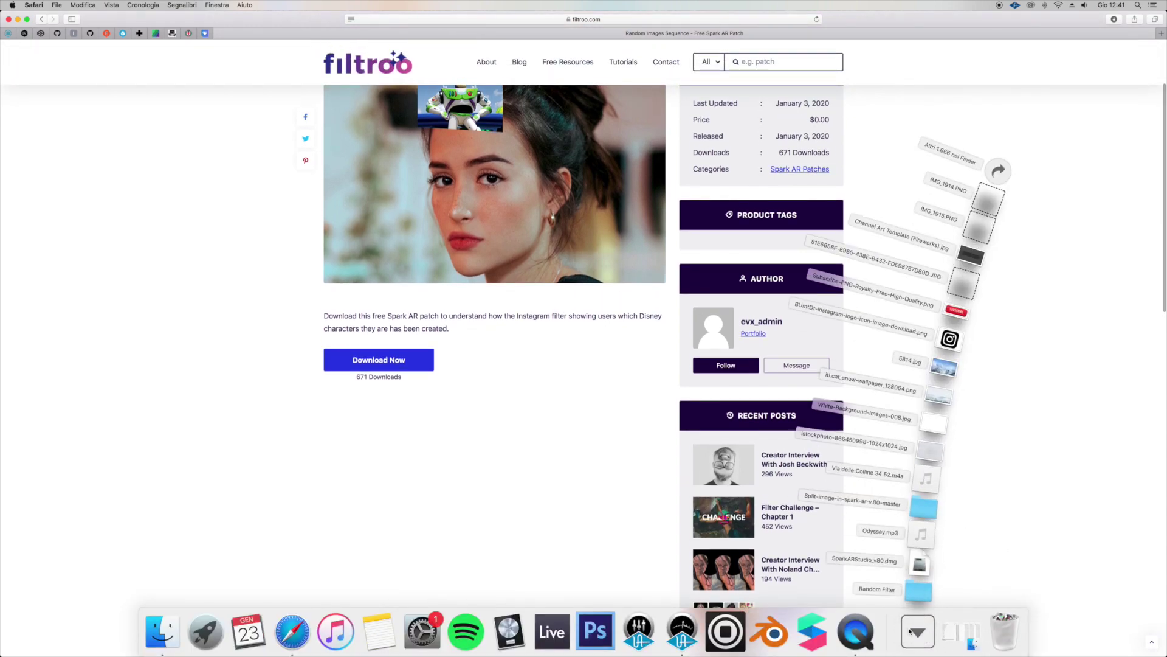
click(918, 589)
scroll(912, 590, down, 1)
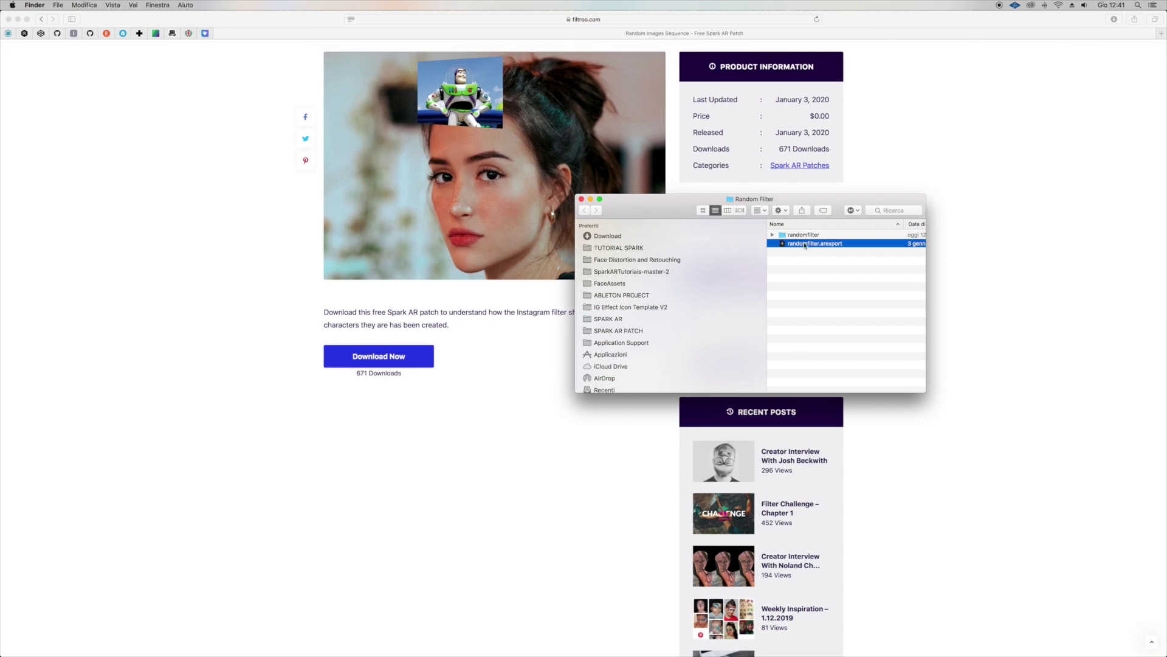
double_click(805, 244)
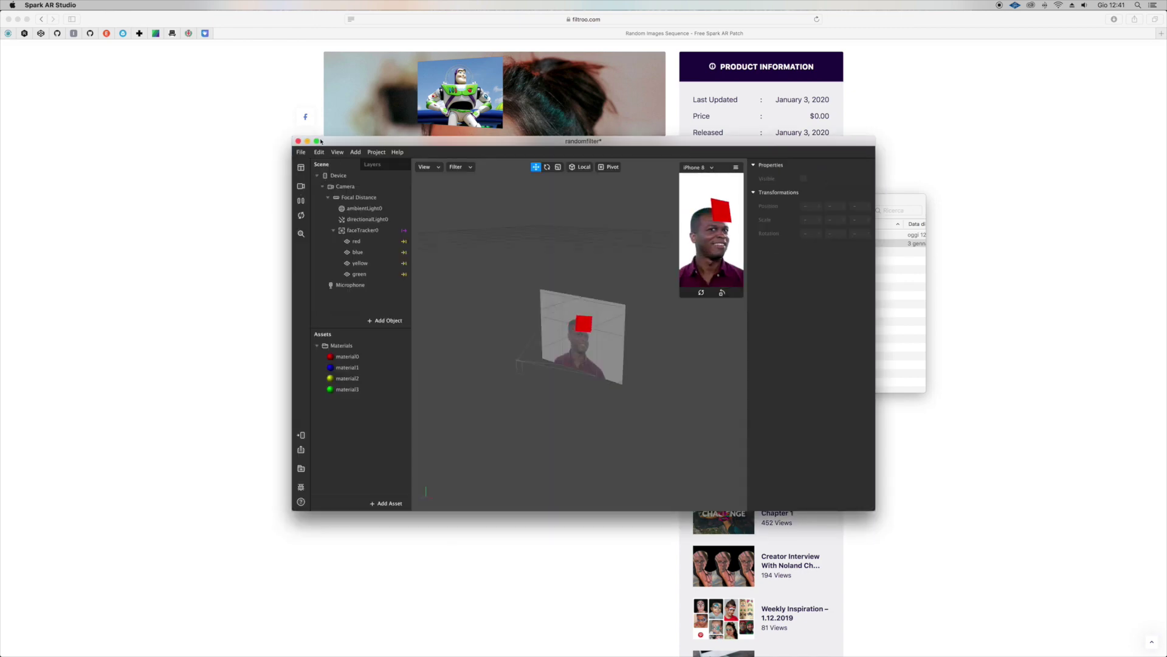
click(317, 141)
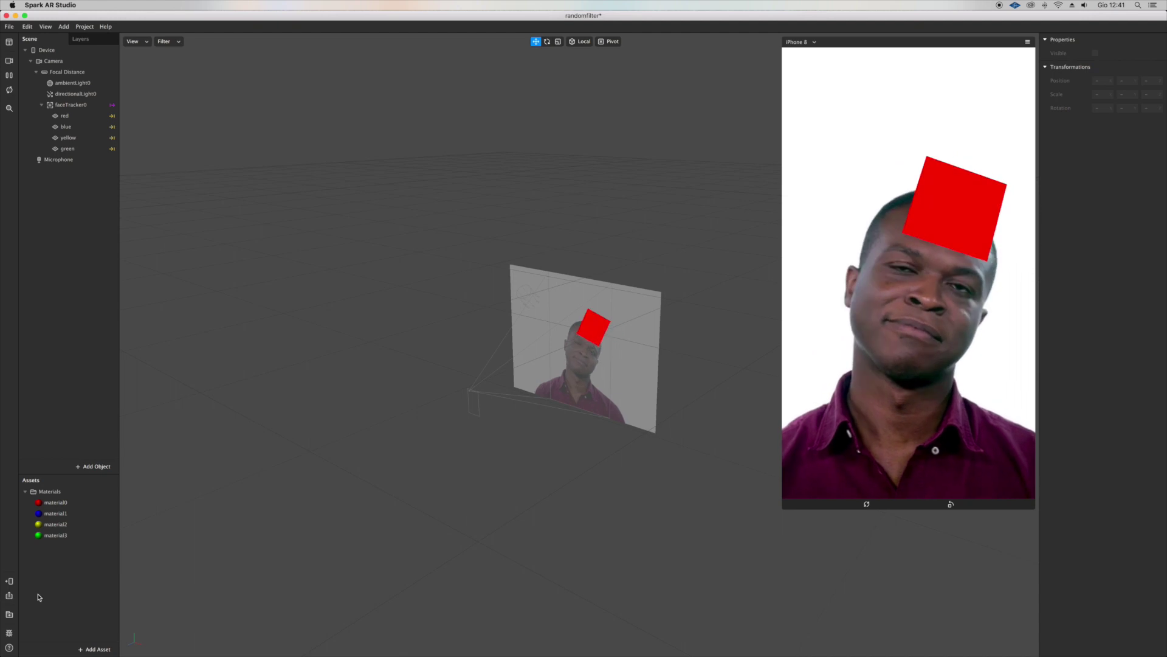
- Select material0 and start adding a new texture to its diffuse channel from the Downloads folder
click(75, 504)
click(1105, 94)
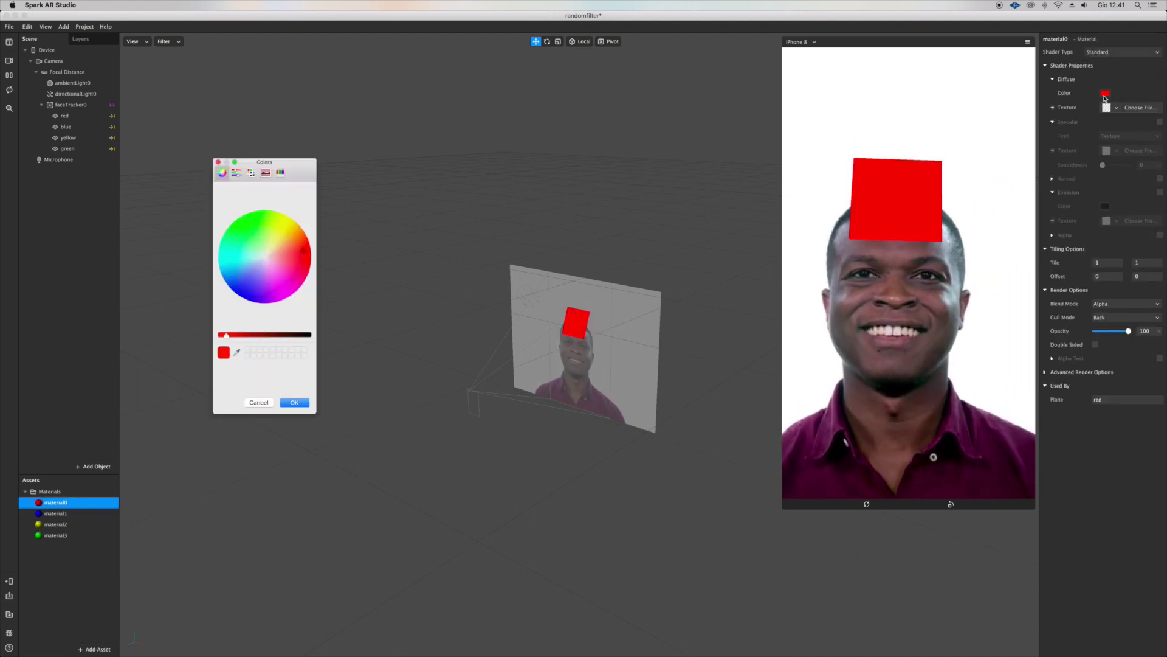
click(258, 401)
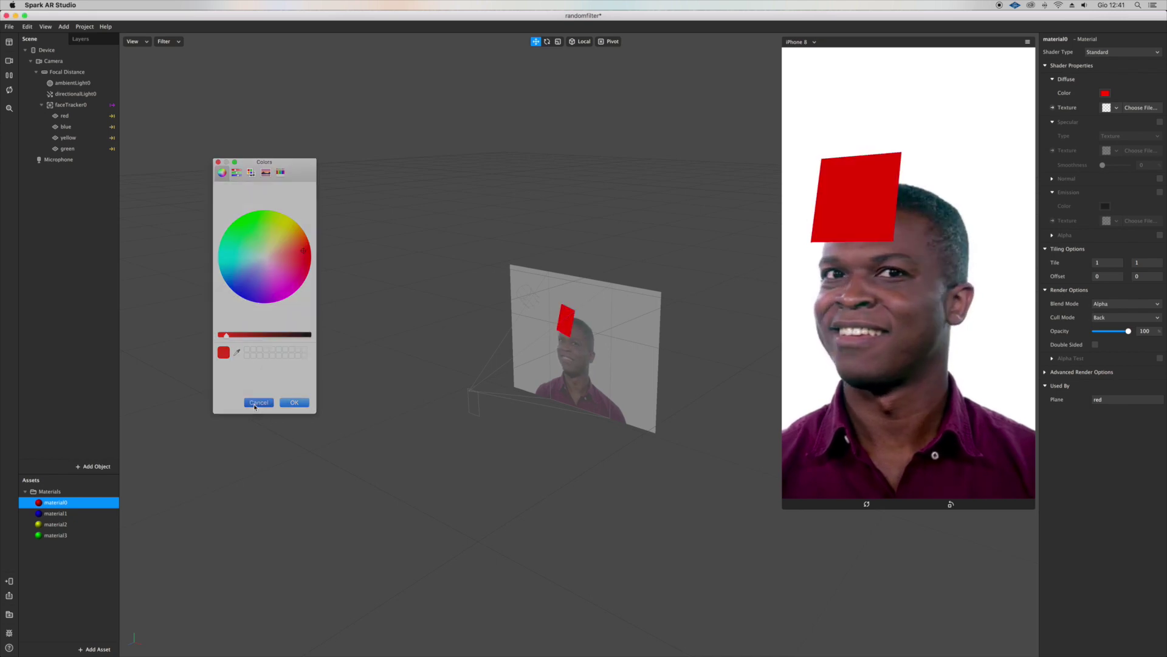
click(1107, 108)
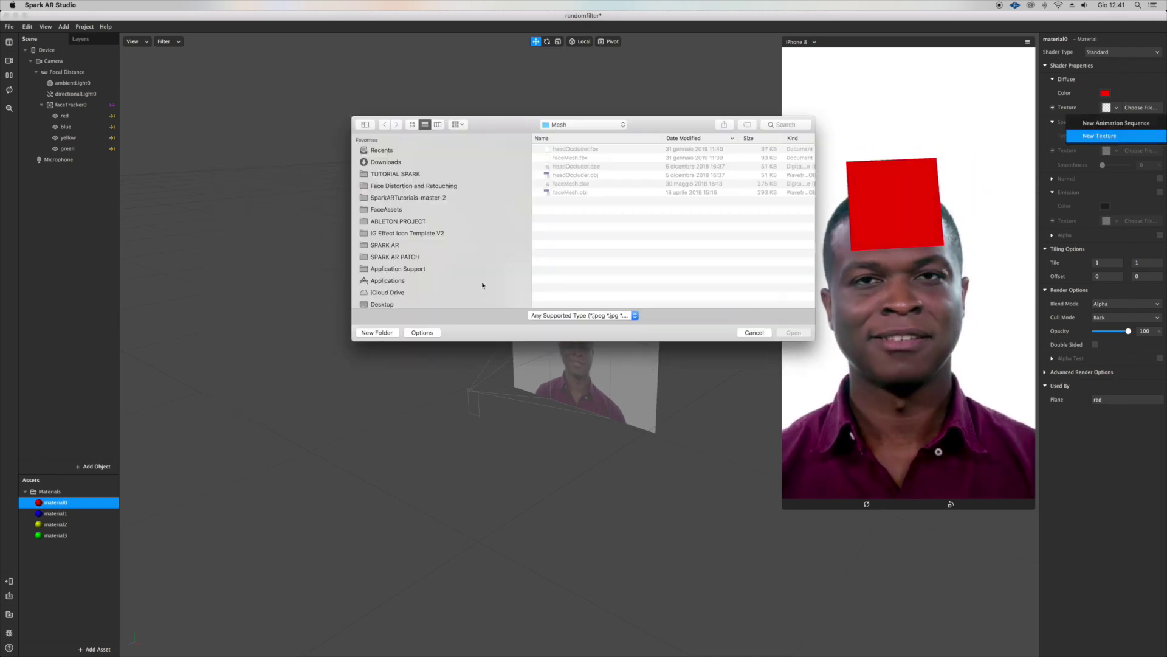
click(386, 162)
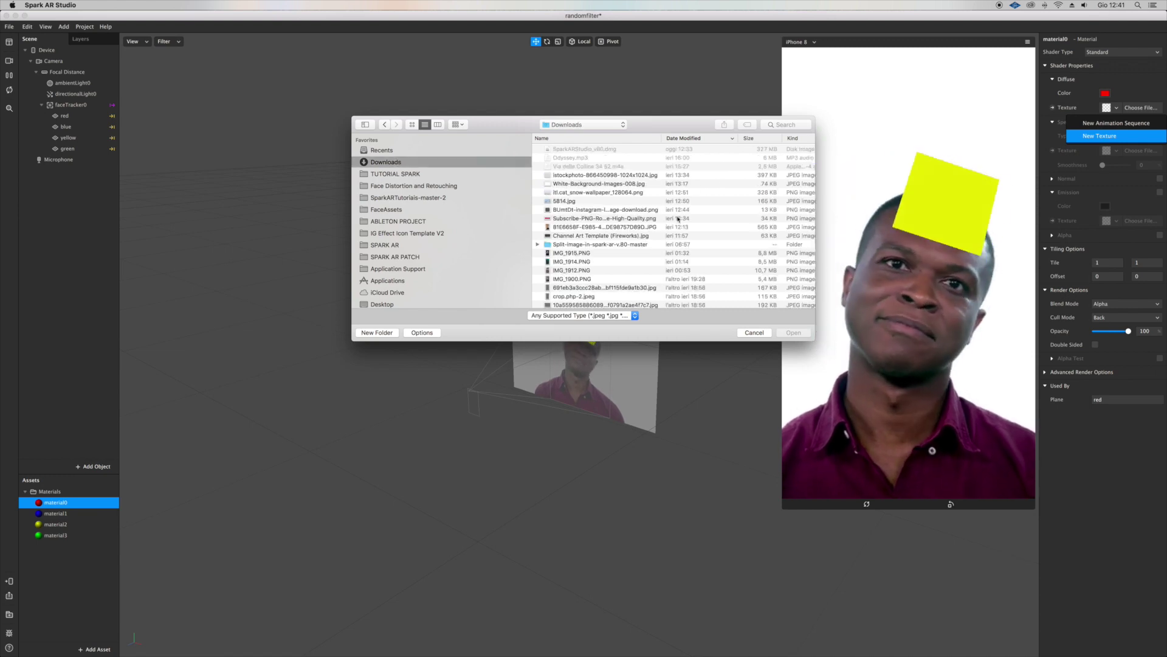
- Preview candidate images in the Downloads folder to find one suitable as a texture
scroll(563, 210, down, 10)
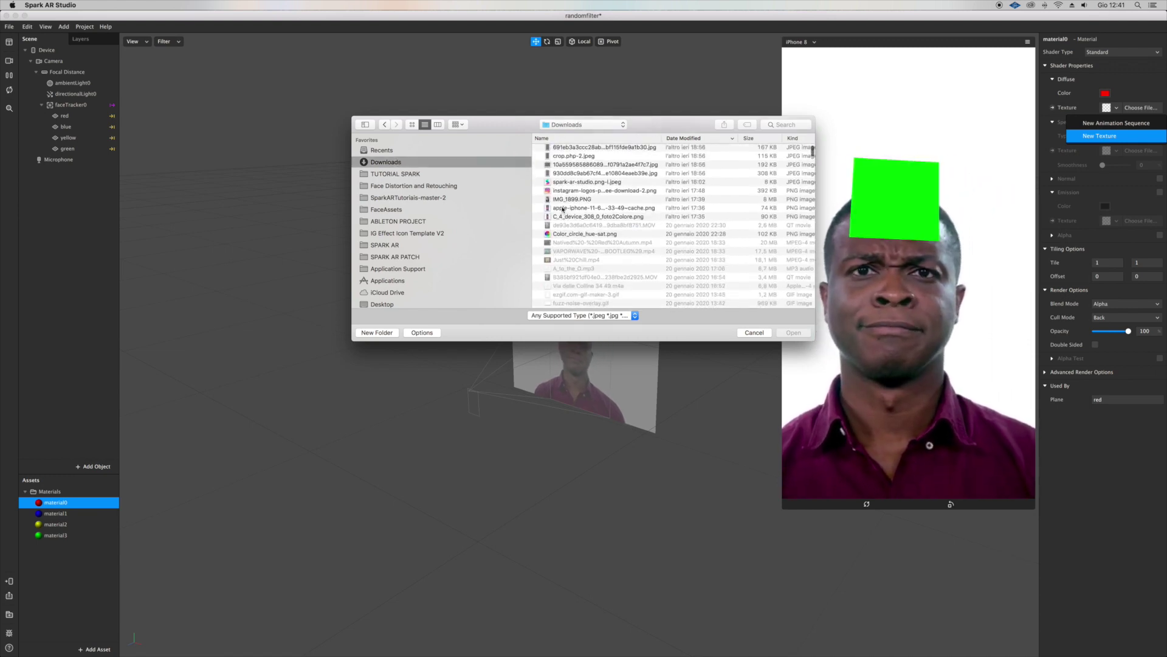
click(563, 209)
key(space)
key(space)
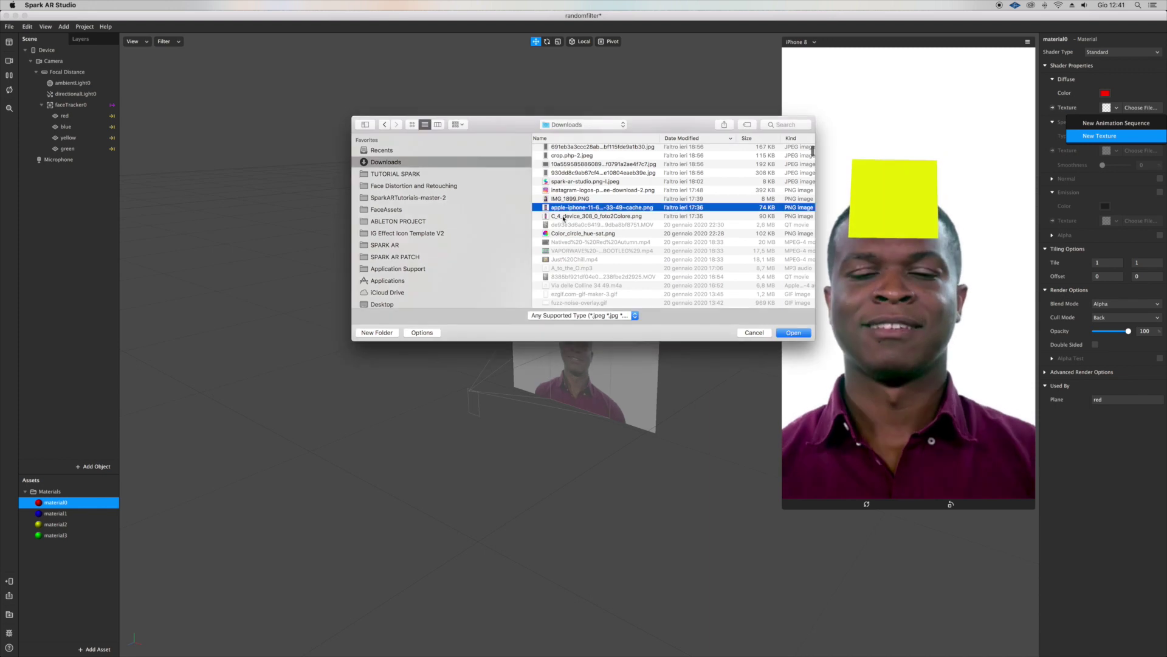
click(564, 217)
key(space)
key(space)
scroll(563, 219, up, 3)
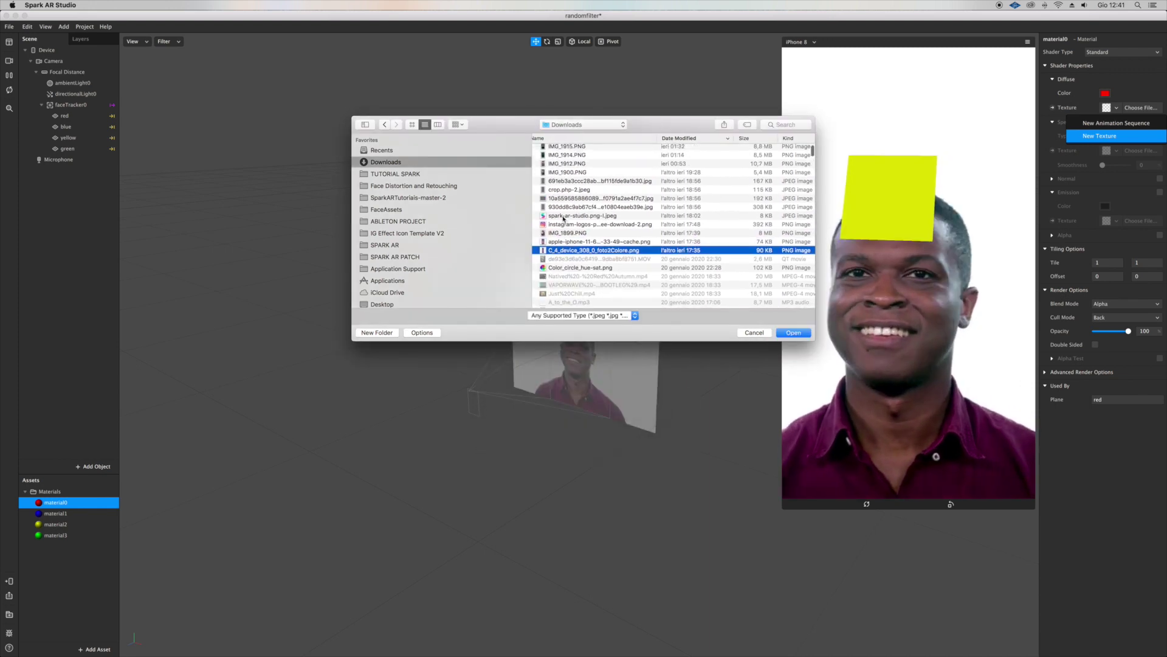
scroll(563, 219, down, 10)
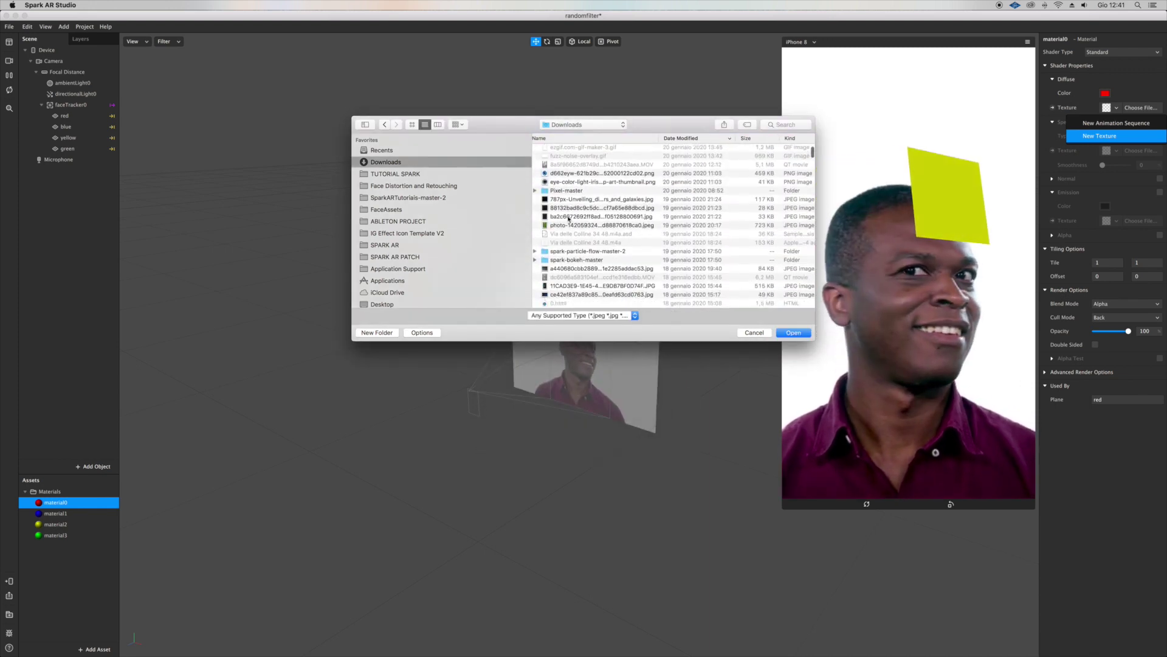
- Preview the JPEG image whose name starts with 88132bad and load it as material0's diffuse texture
click(565, 207)
key(space)
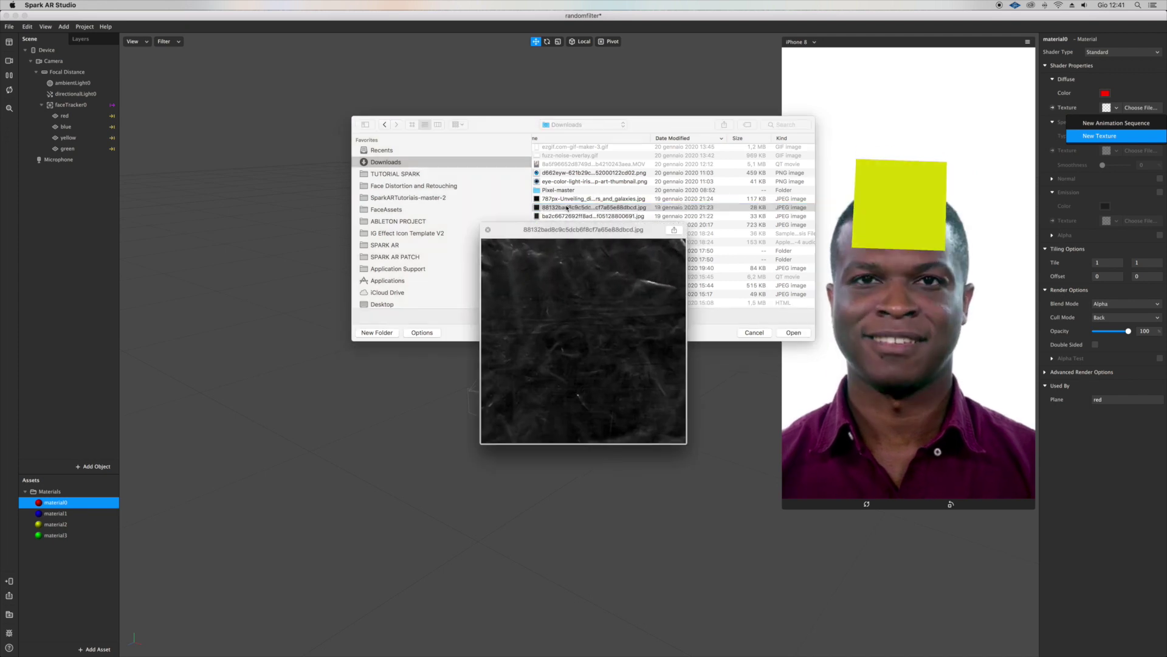
key(space)
scroll(568, 216, up, 2)
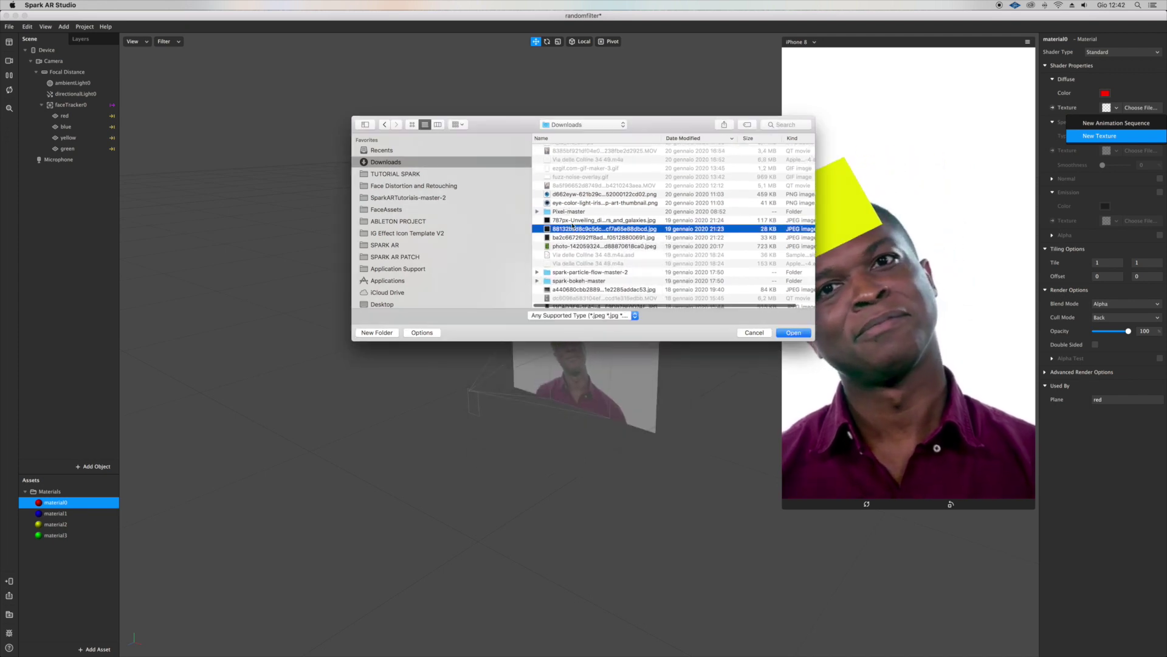
key(space)
key(space)
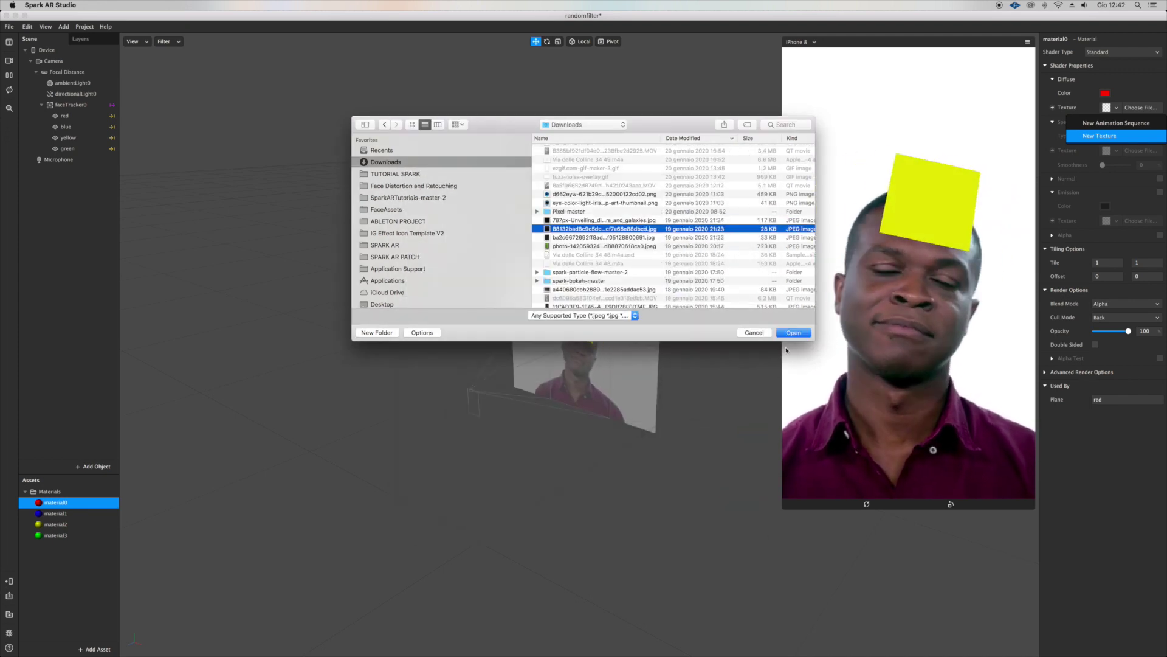
click(794, 334)
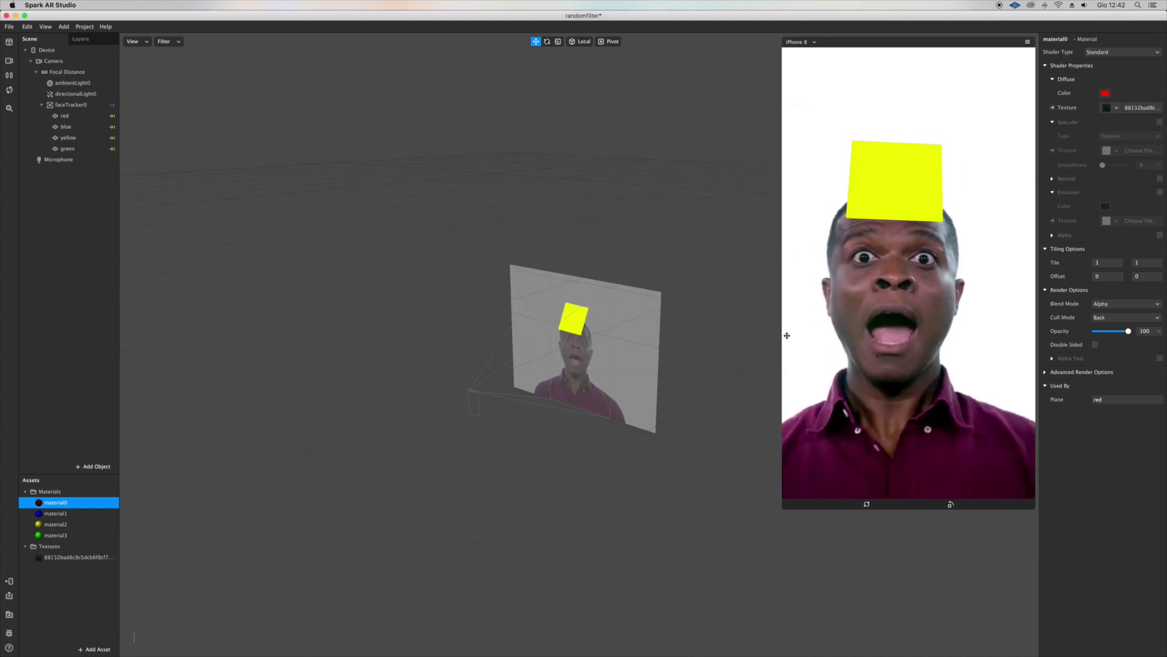
- Set the diffuse colours of material0 and material1 to near-white
click(1105, 94)
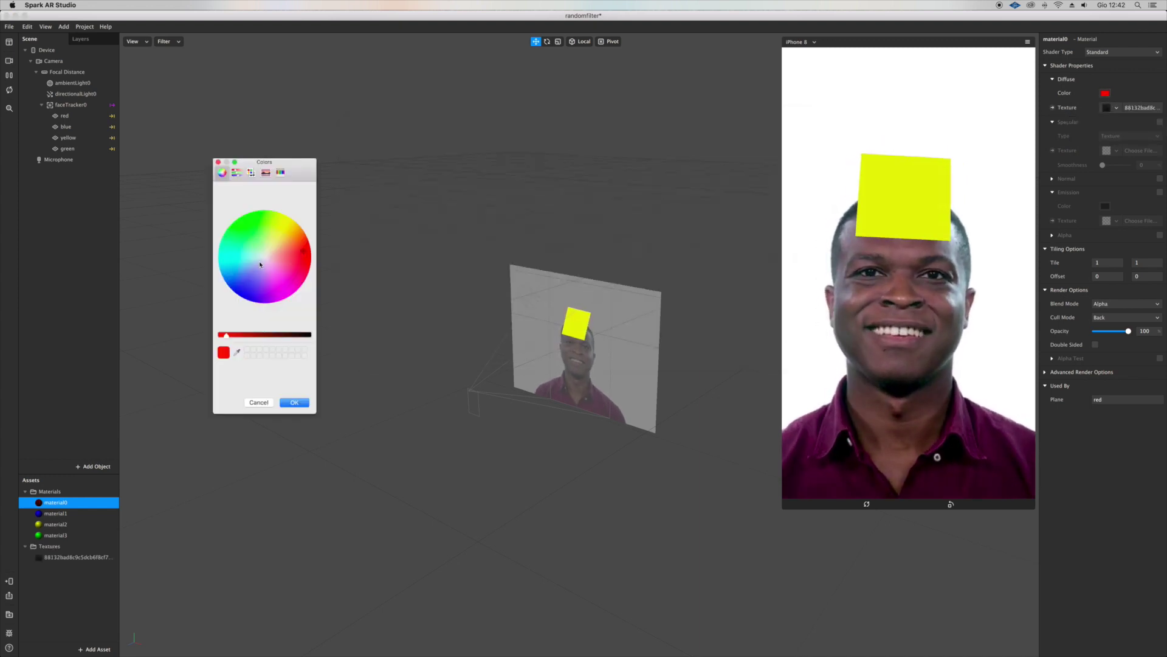
click(297, 403)
click(66, 517)
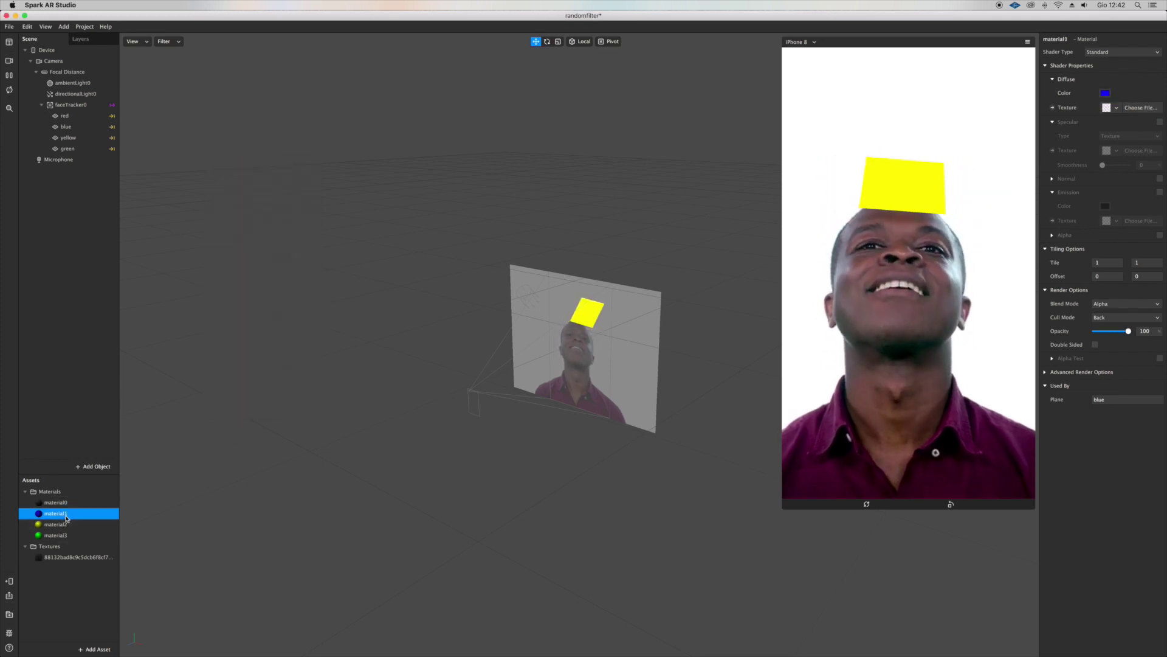
click(1107, 94)
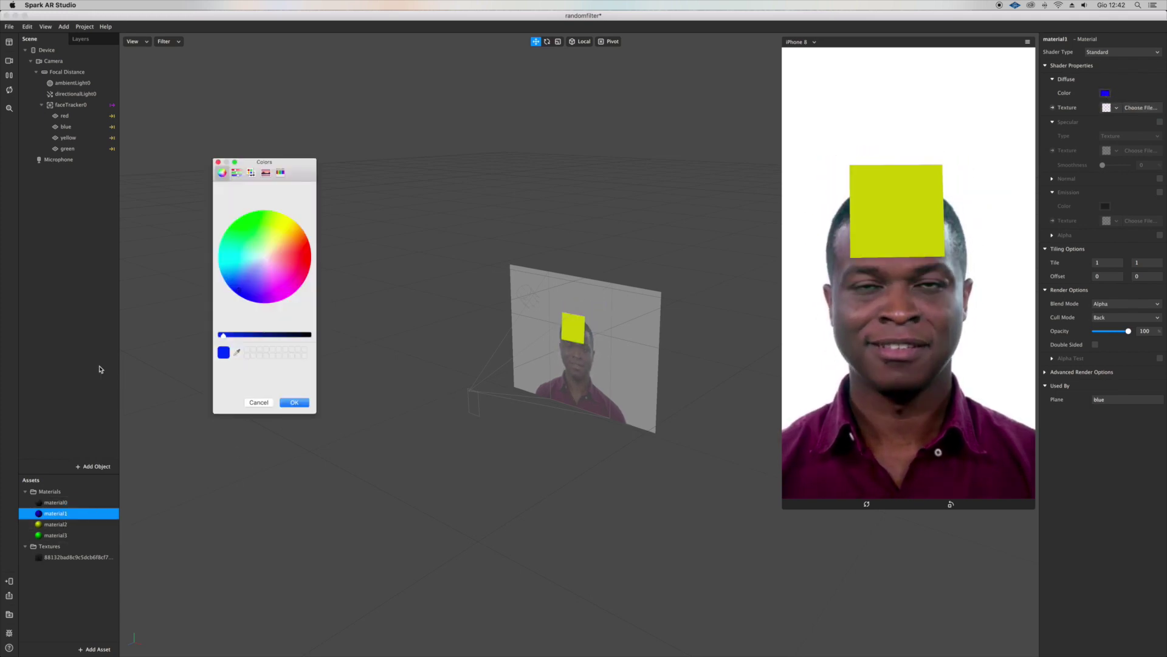
click(265, 252)
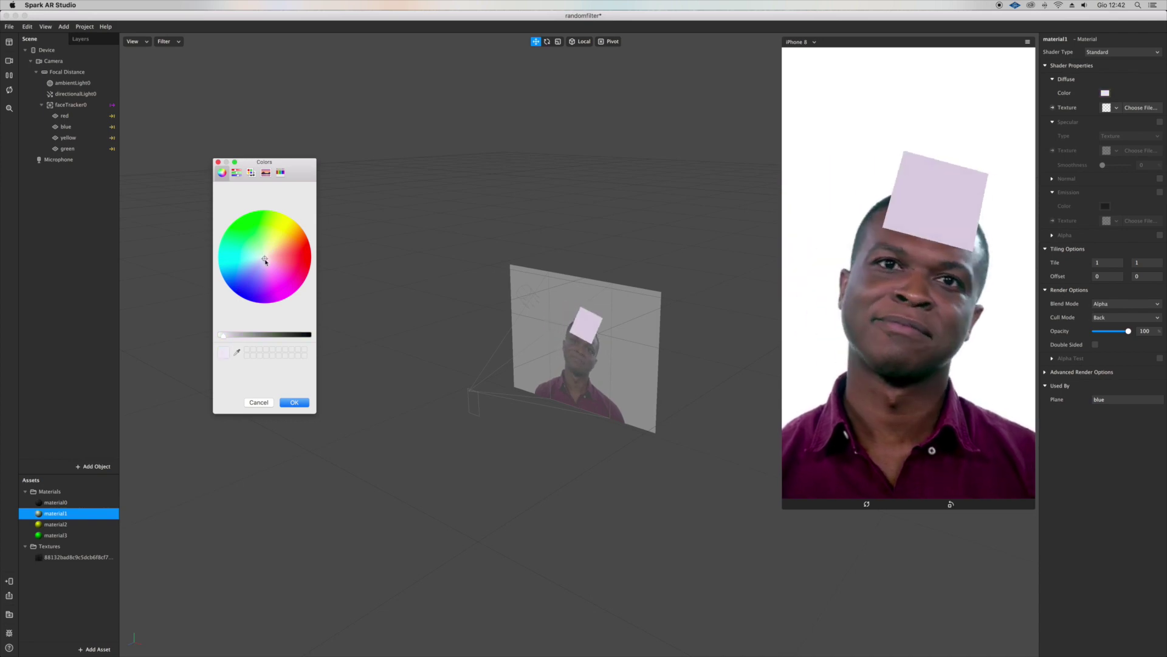
click(294, 403)
click(1102, 52)
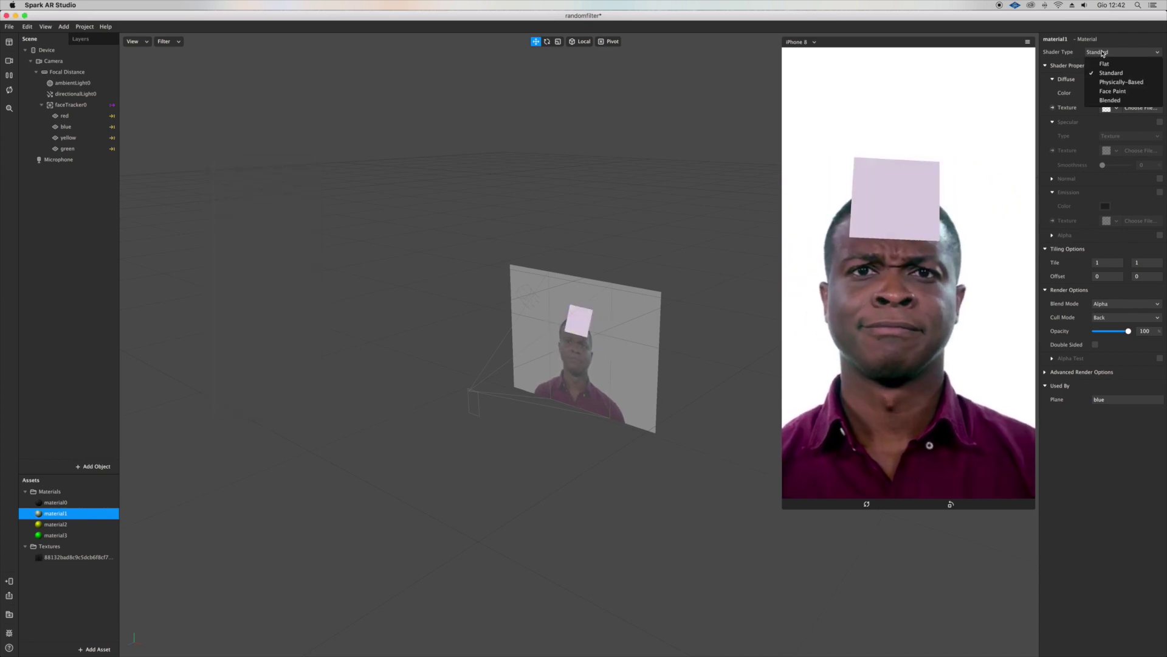
click(1104, 63)
click(1110, 108)
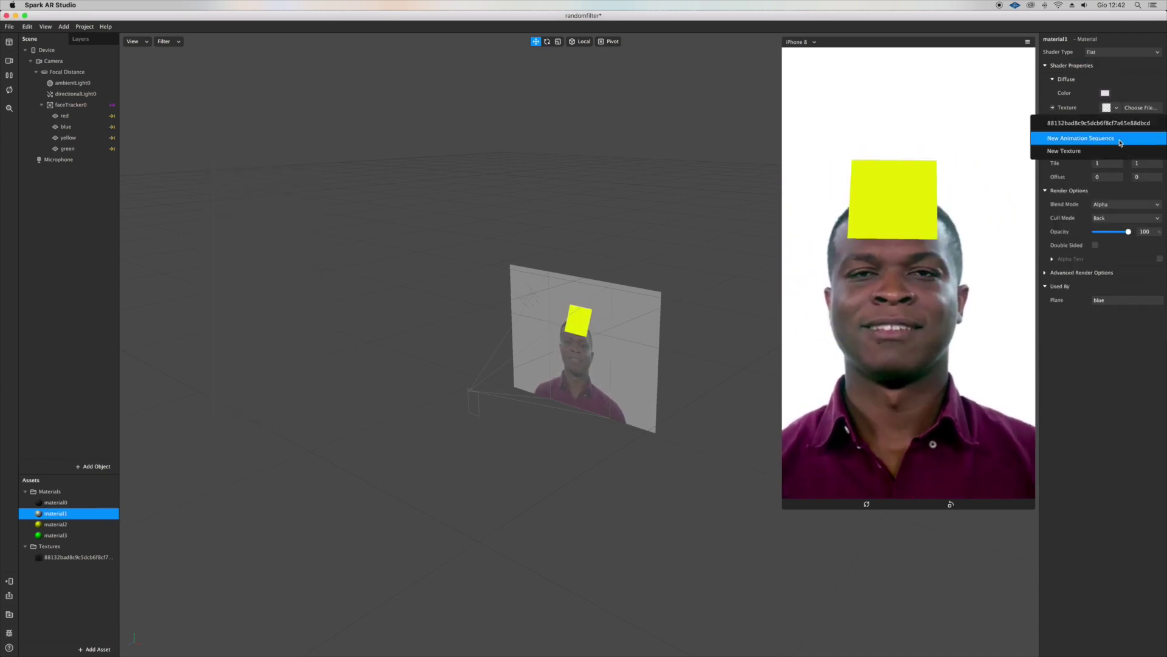
click(1100, 152)
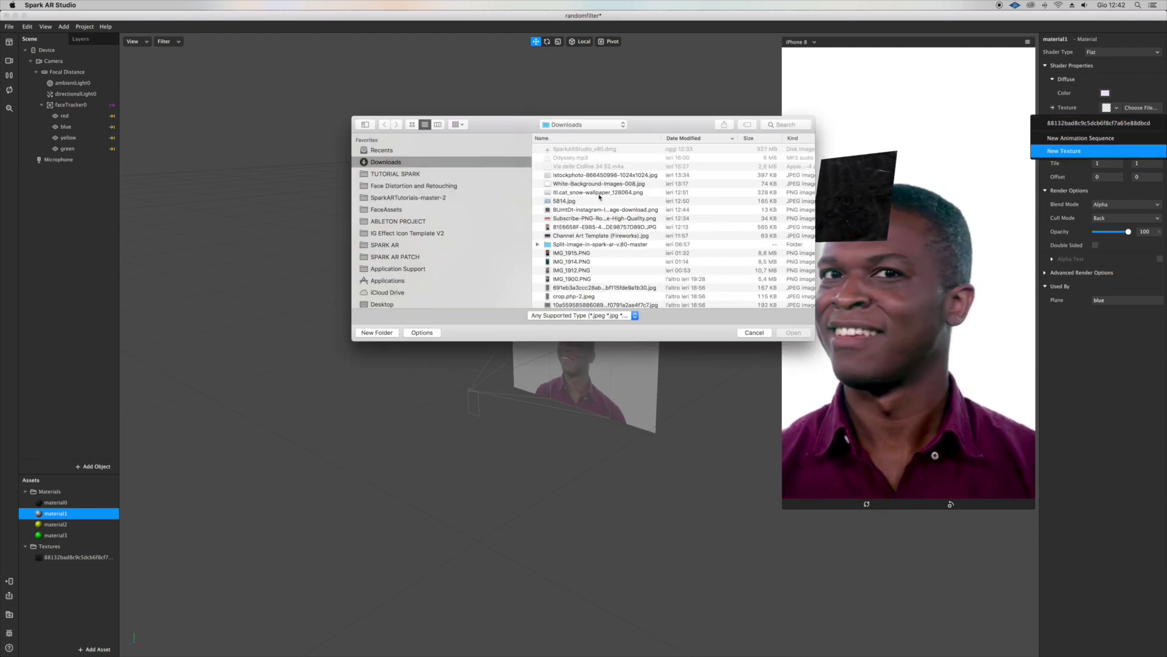
click(581, 176)
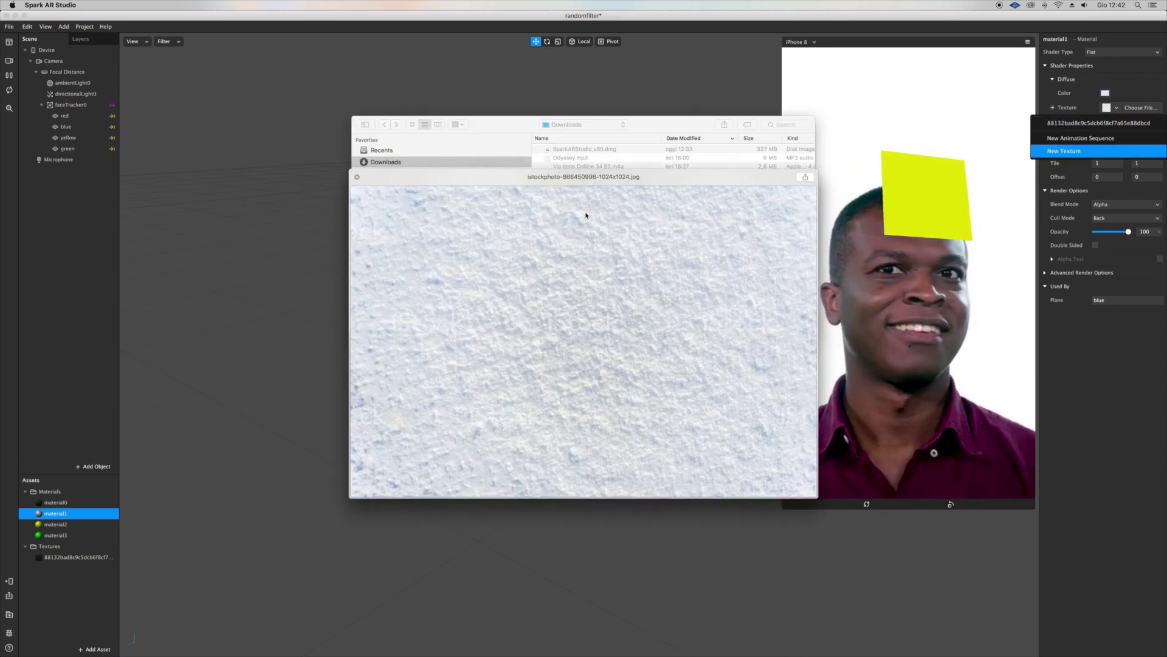
key(Return)
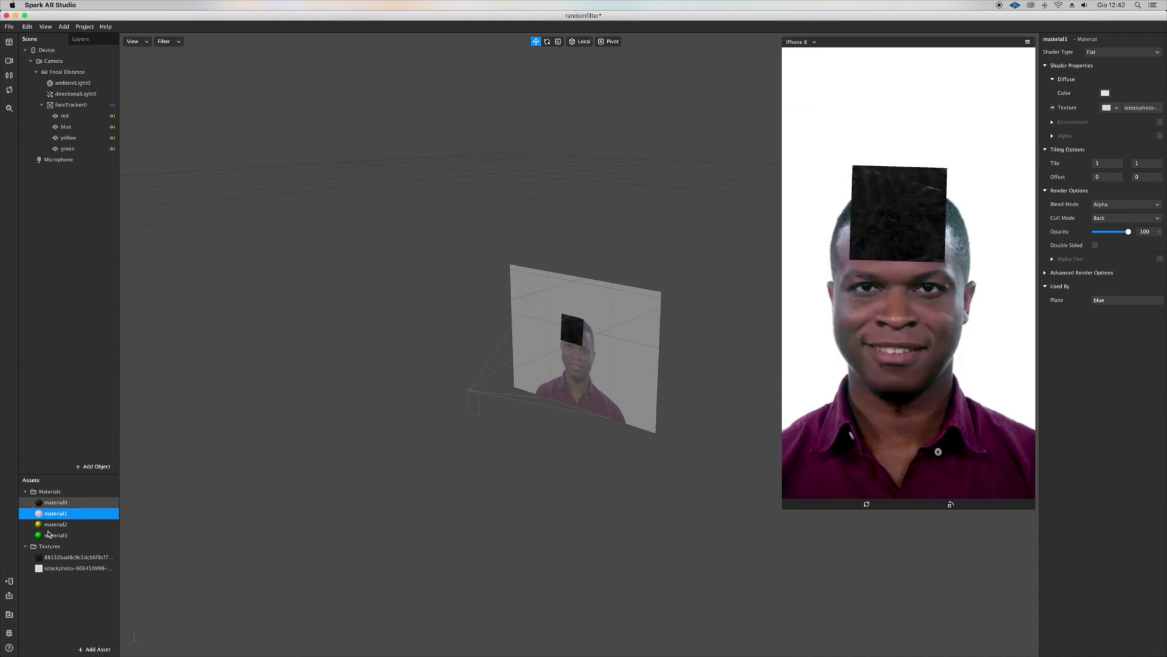
- Set material2's diffuse colour to a near-white pink and its shader type to Flat
click(51, 525)
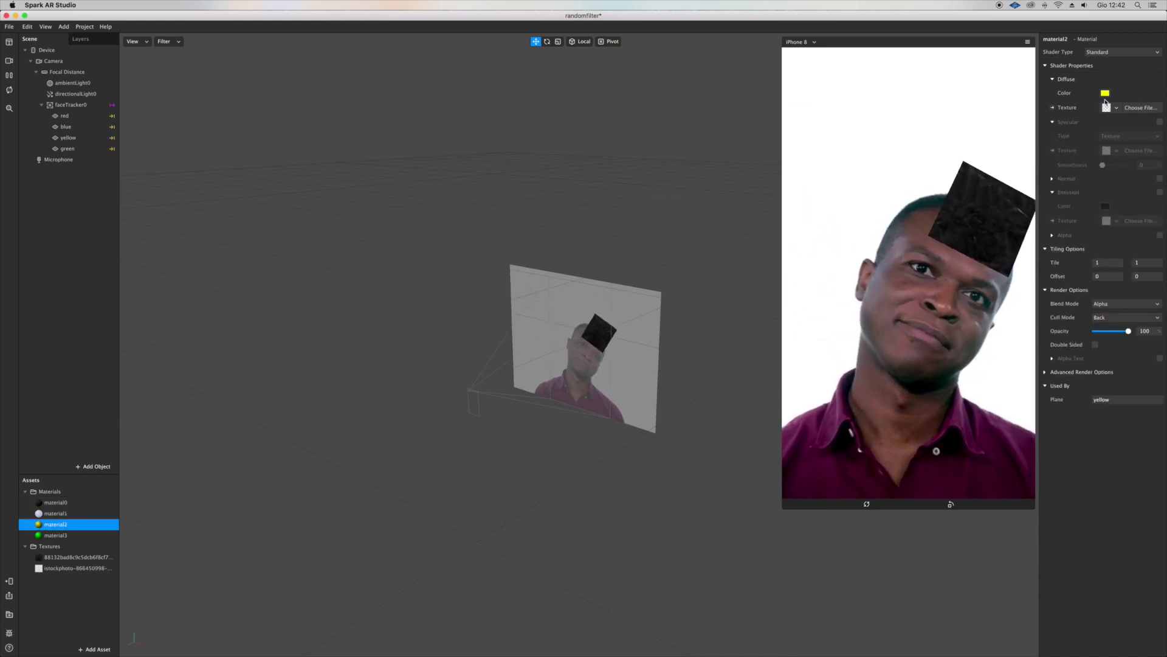
click(1105, 94)
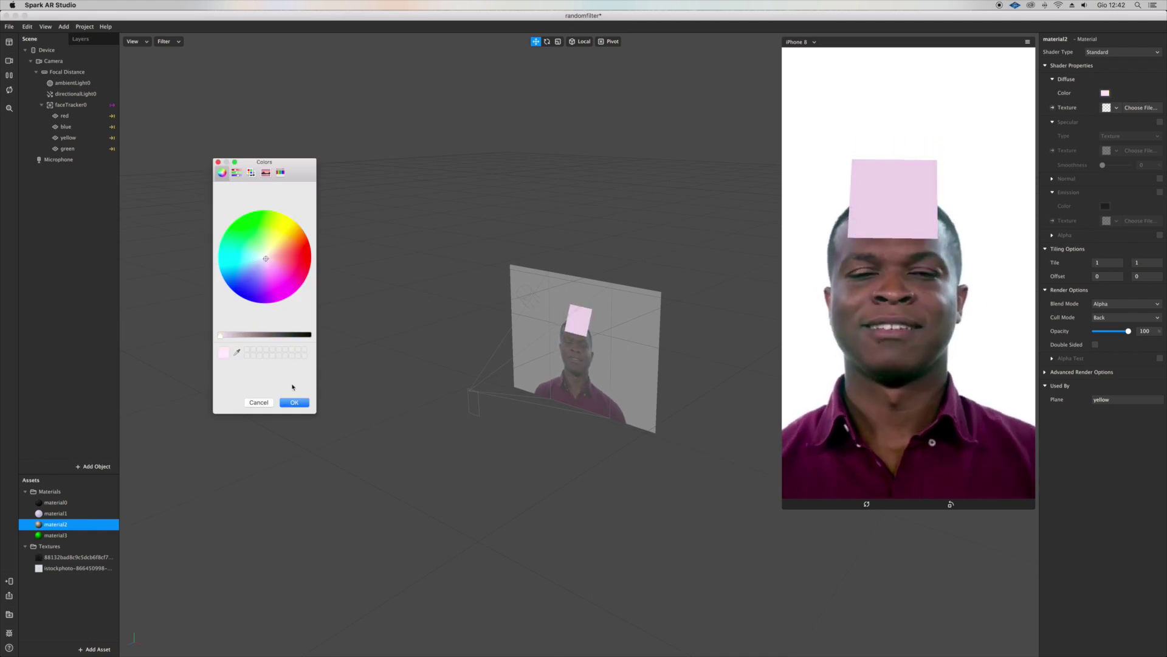
click(304, 404)
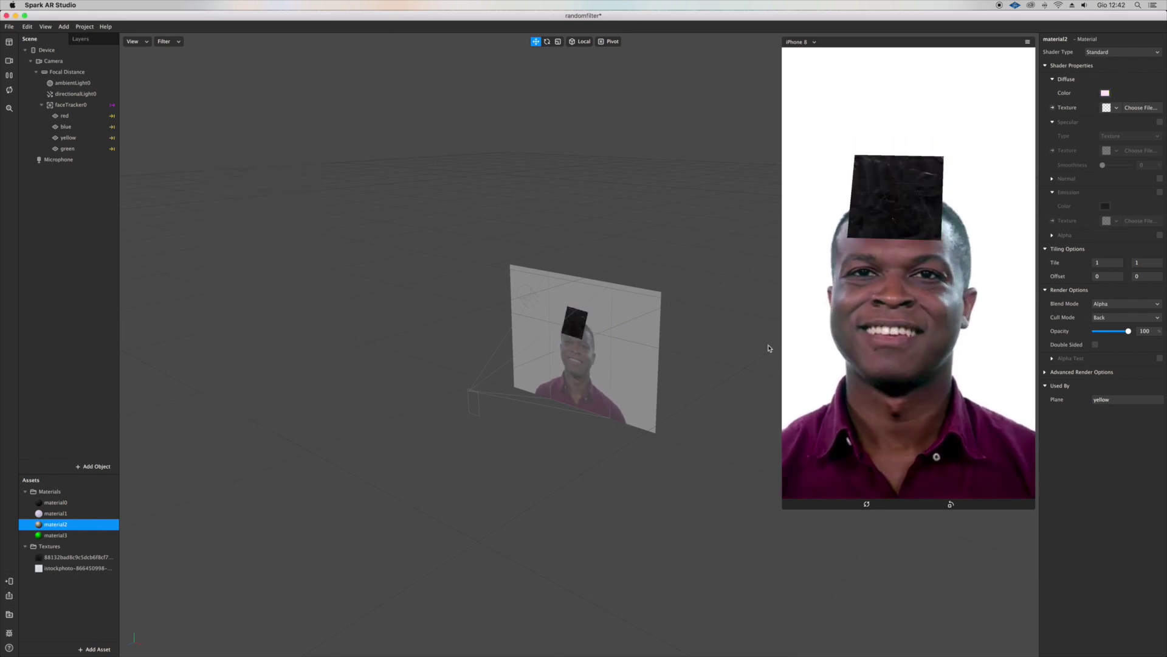
click(1105, 53)
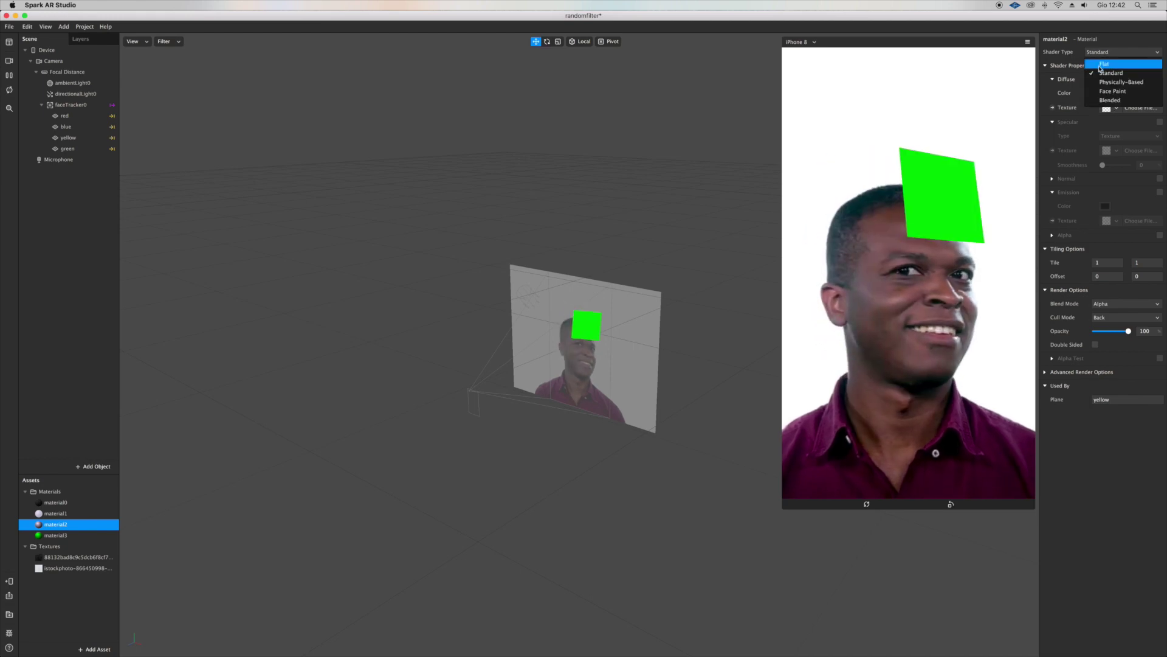
click(1103, 66)
- Start adding a new texture to material2's diffuse channel and preview candidate images in the Downloads folder
click(1117, 108)
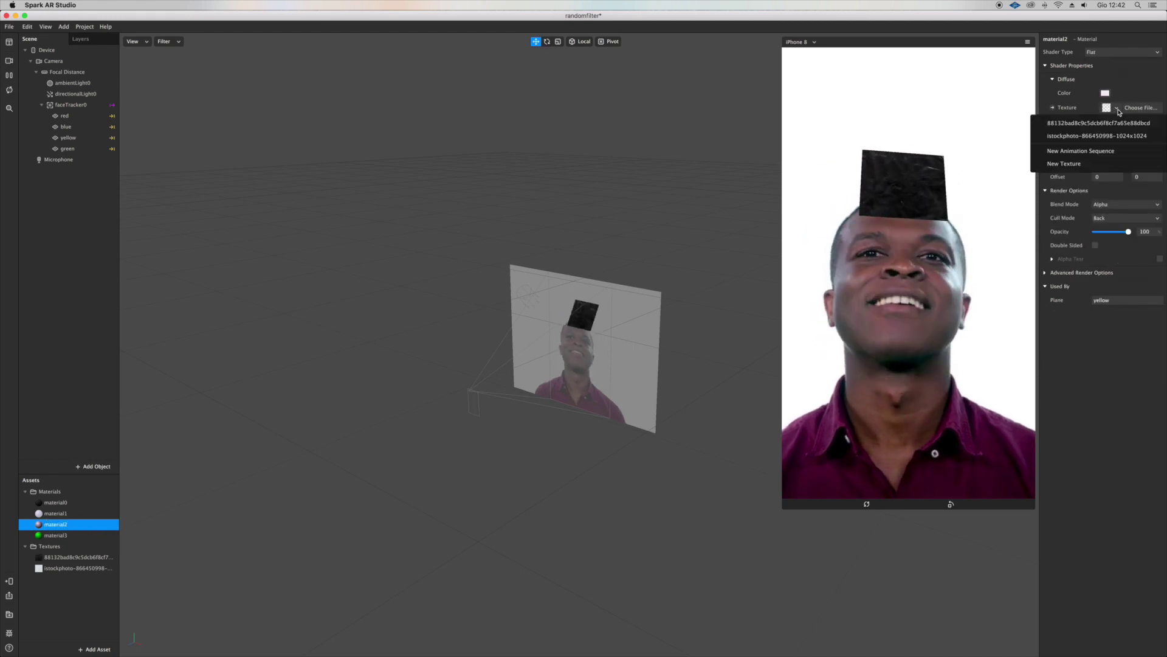
click(1098, 164)
scroll(621, 216, down, 1)
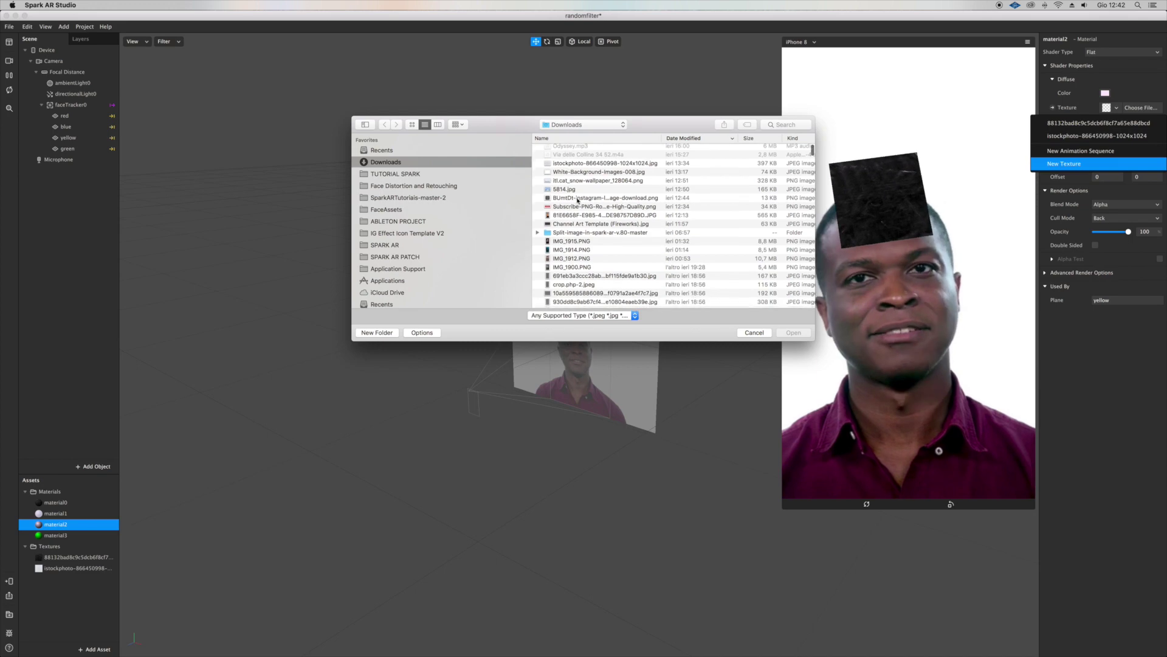
click(578, 199)
click(576, 208)
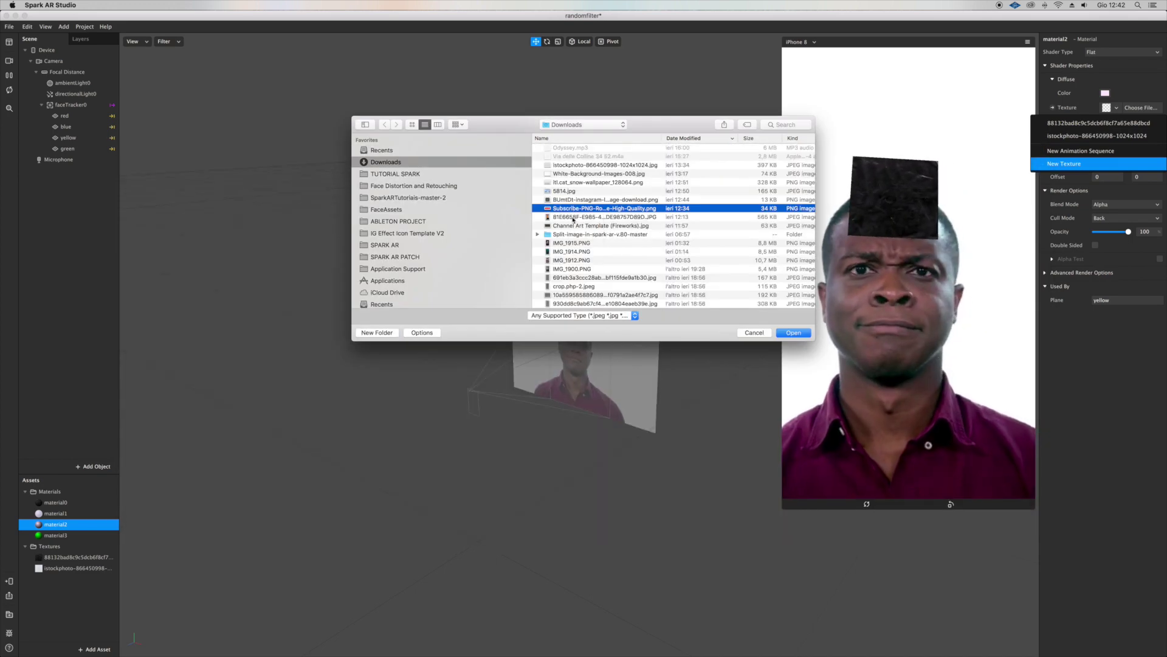
click(573, 218)
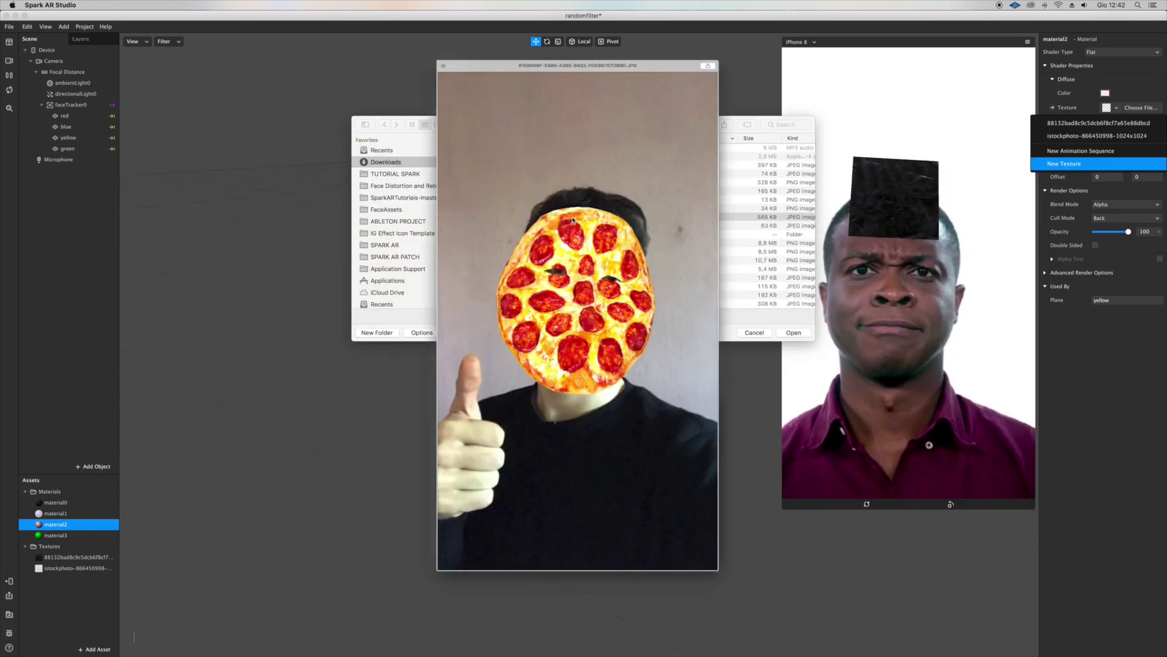
- Look through more Downloads images and load the JPEG whose name starts with 10a5595858 as material2's diffuse texture
scroll(573, 219, down, 3)
key(Down)
key(Down)
key(Down)
key(Down)
key(Down)
key(Down)
key(Down)
key(Down)
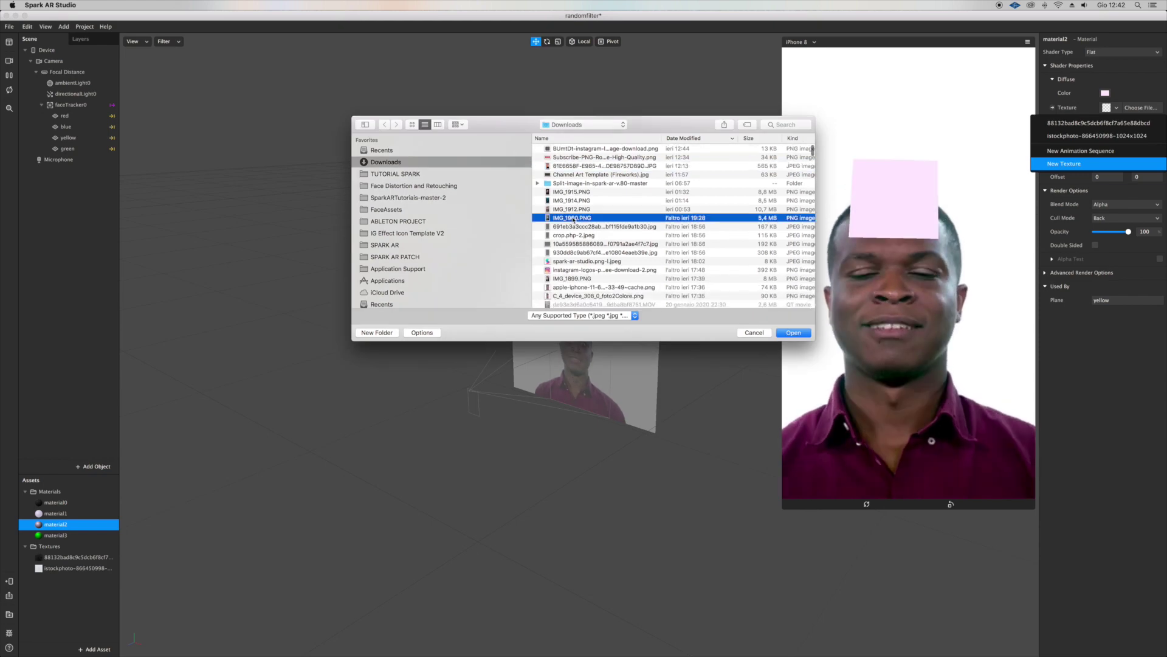
key(Down)
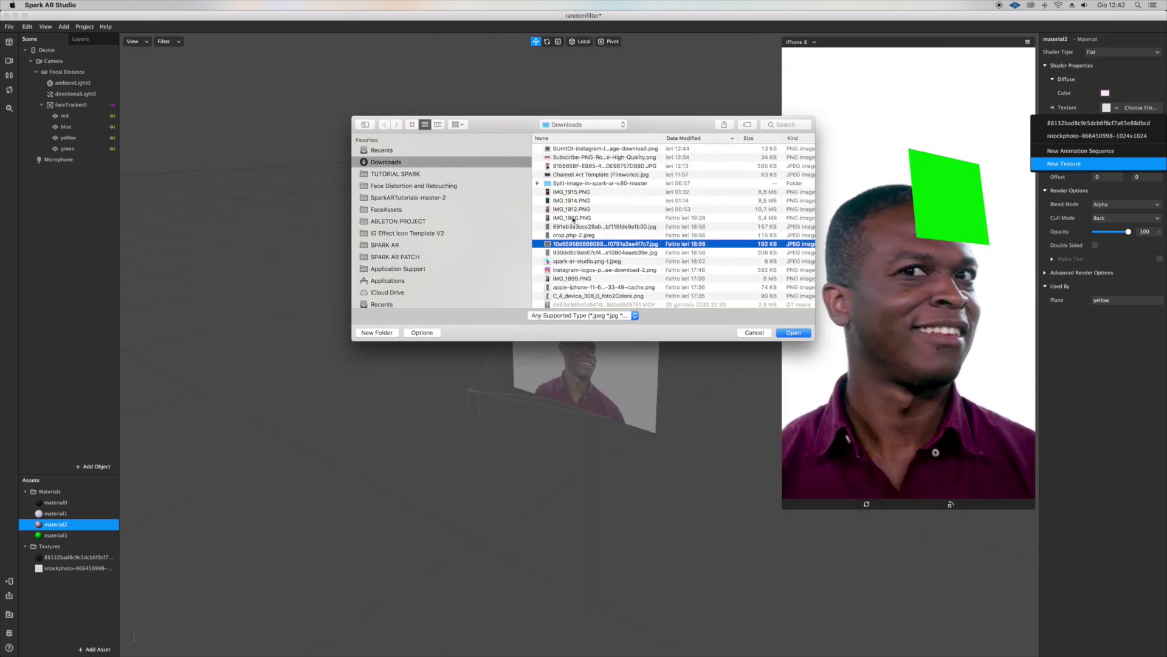
key(Return)
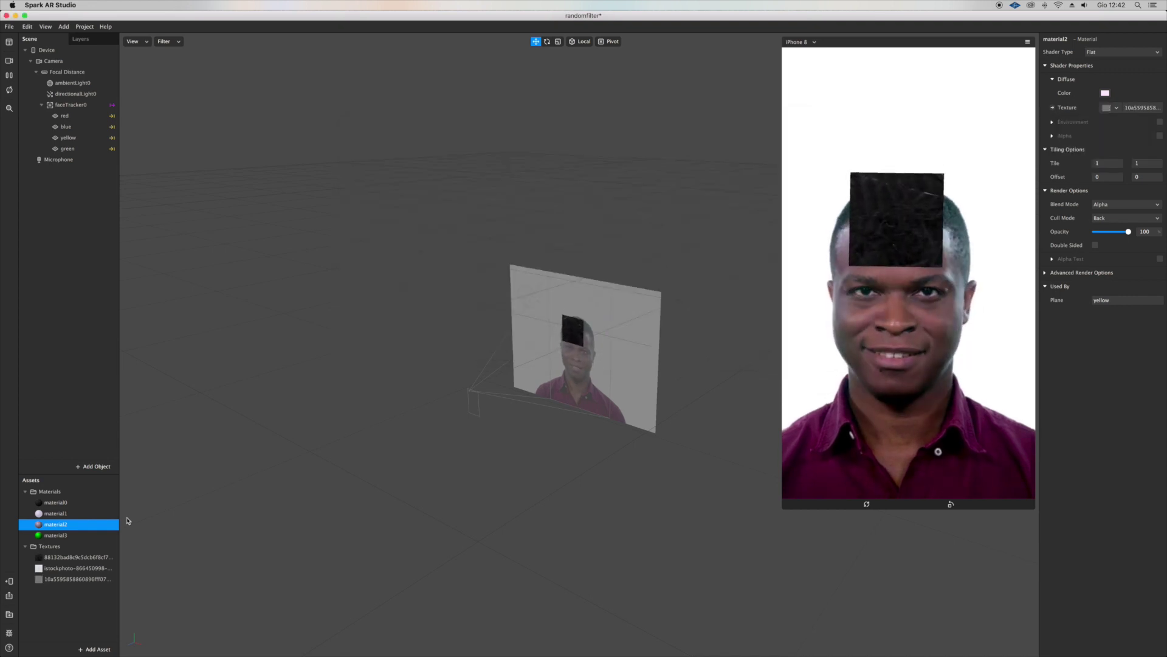
- Set material3's diffuse colour to near-white and its shader type to Flat
click(56, 535)
click(1105, 93)
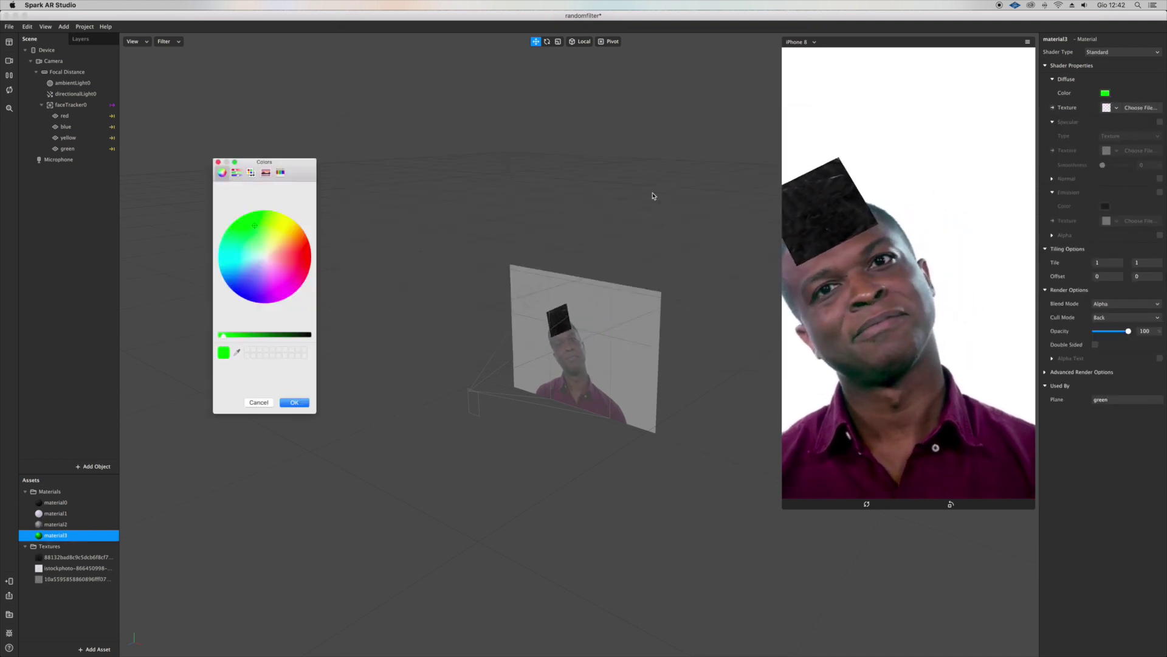
click(262, 258)
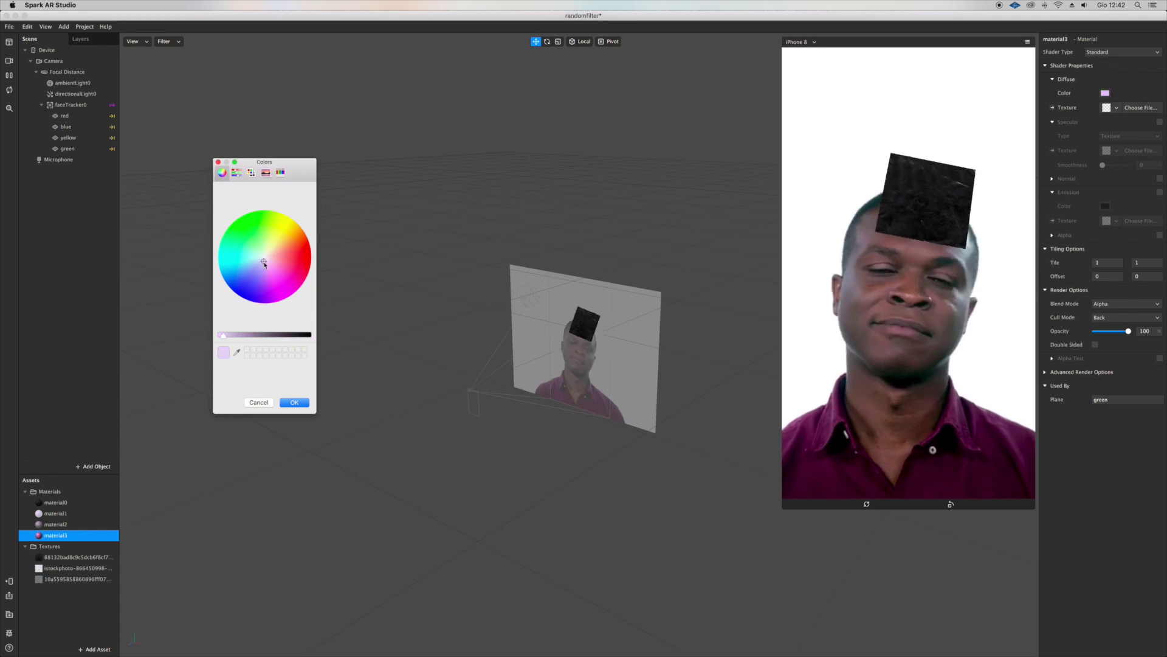
click(294, 402)
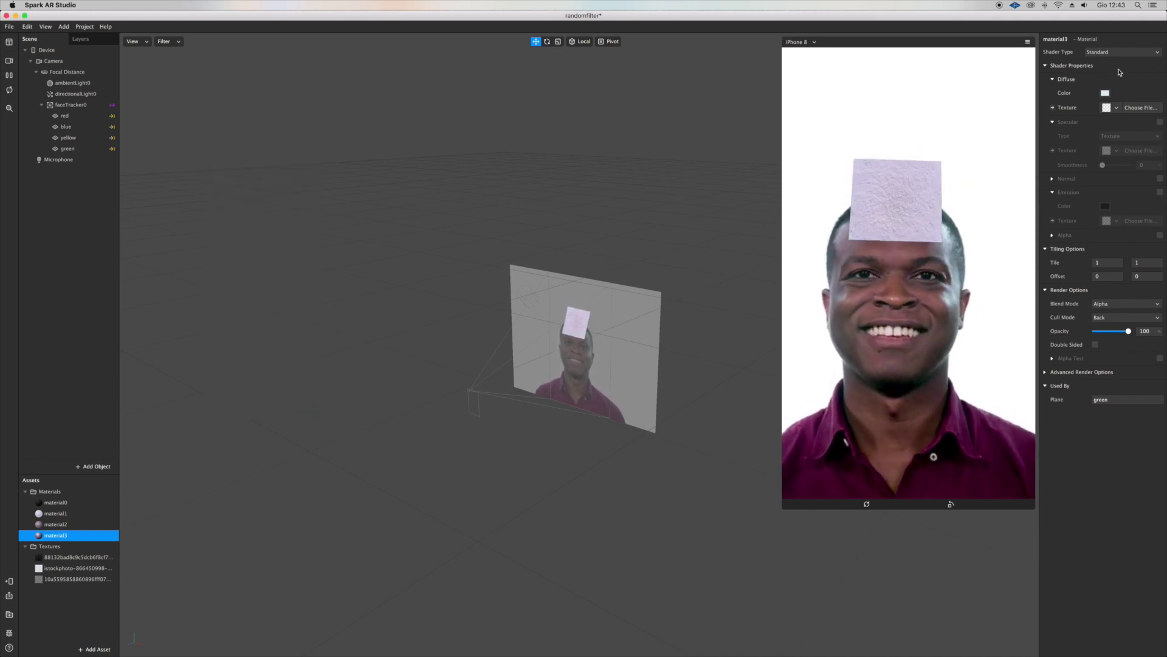
click(1098, 51)
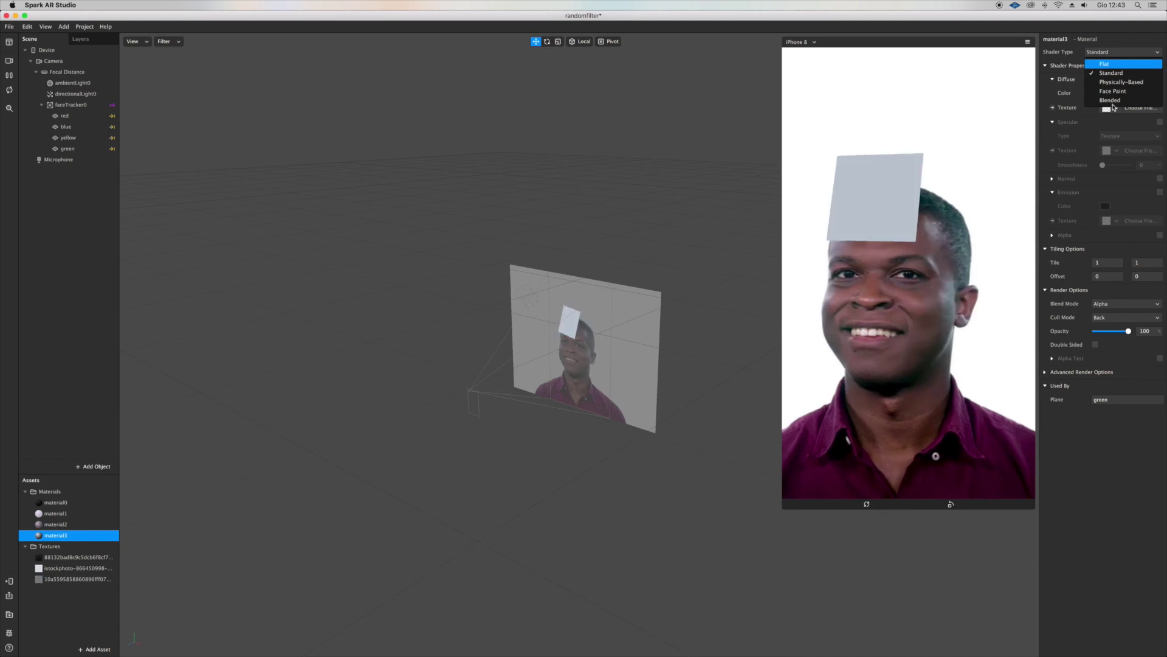
click(1105, 64)
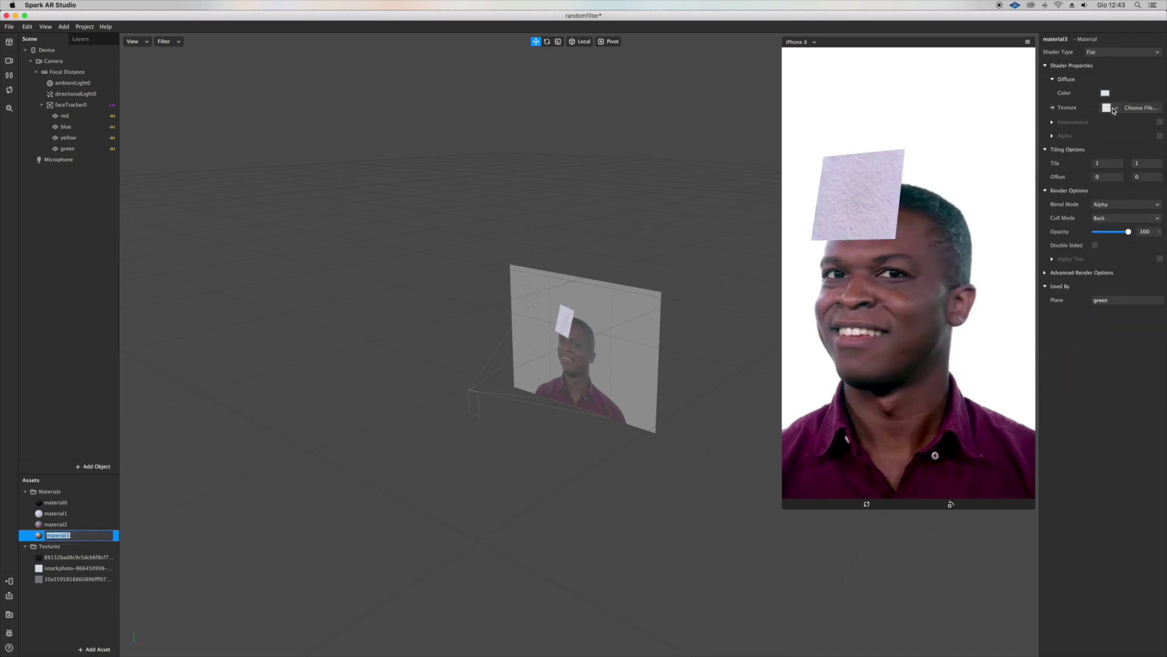
- Load Color_circle_hue-sat.png from the Downloads folder as a new diffuse texture for material3
click(1112, 107)
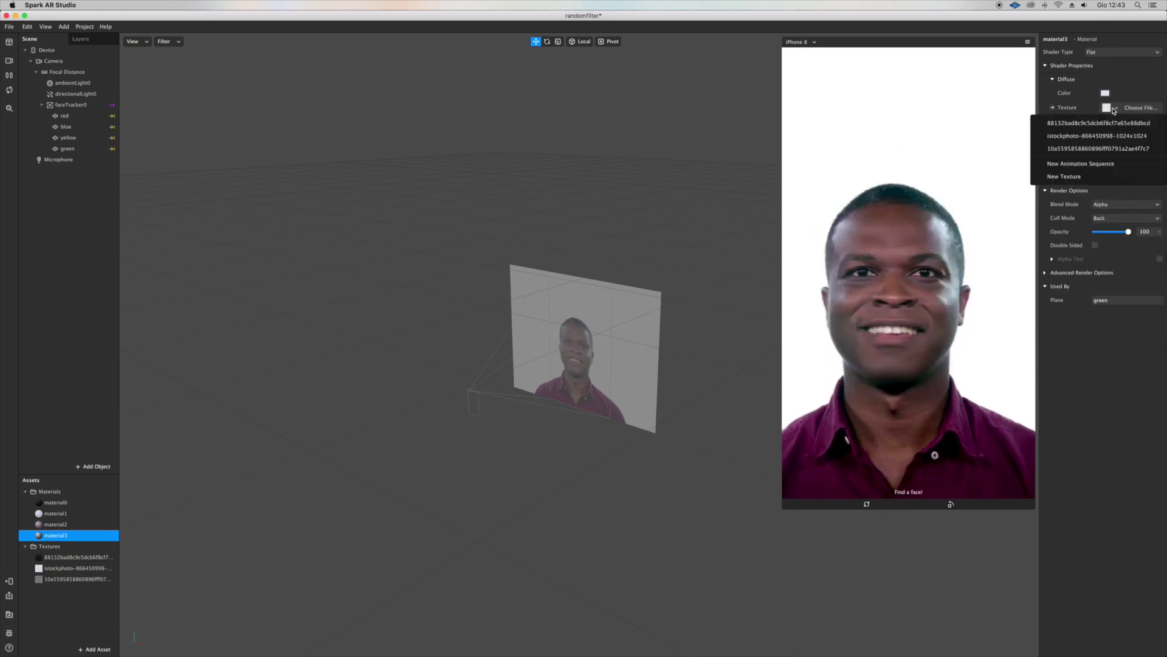
click(1093, 177)
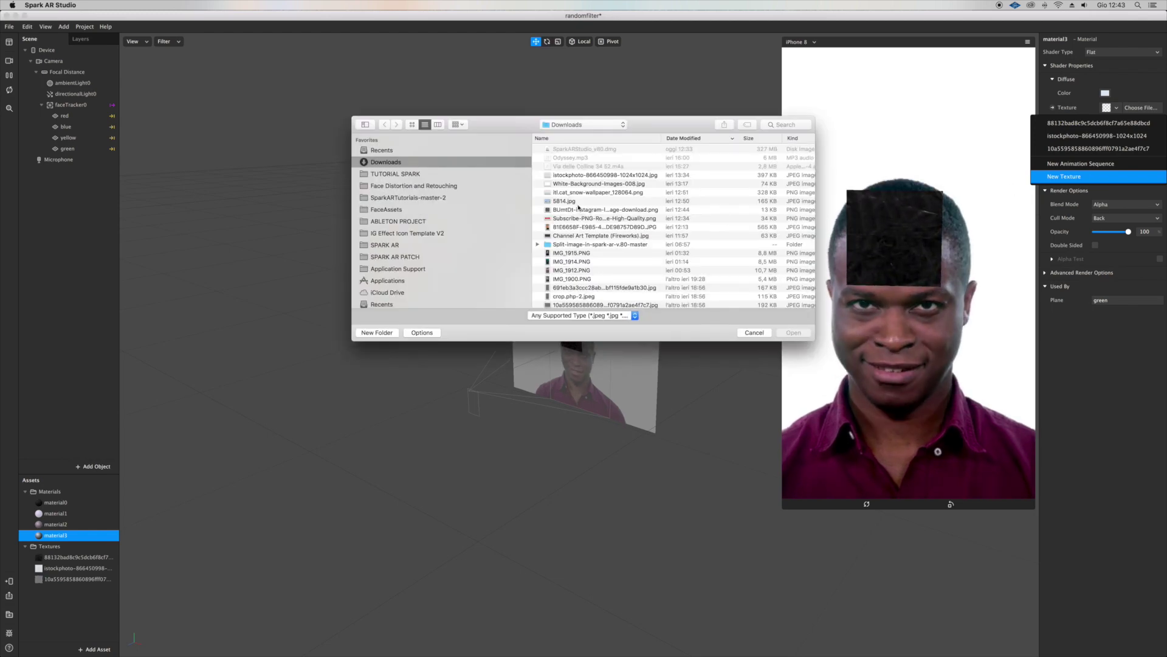
scroll(588, 288, down, 5)
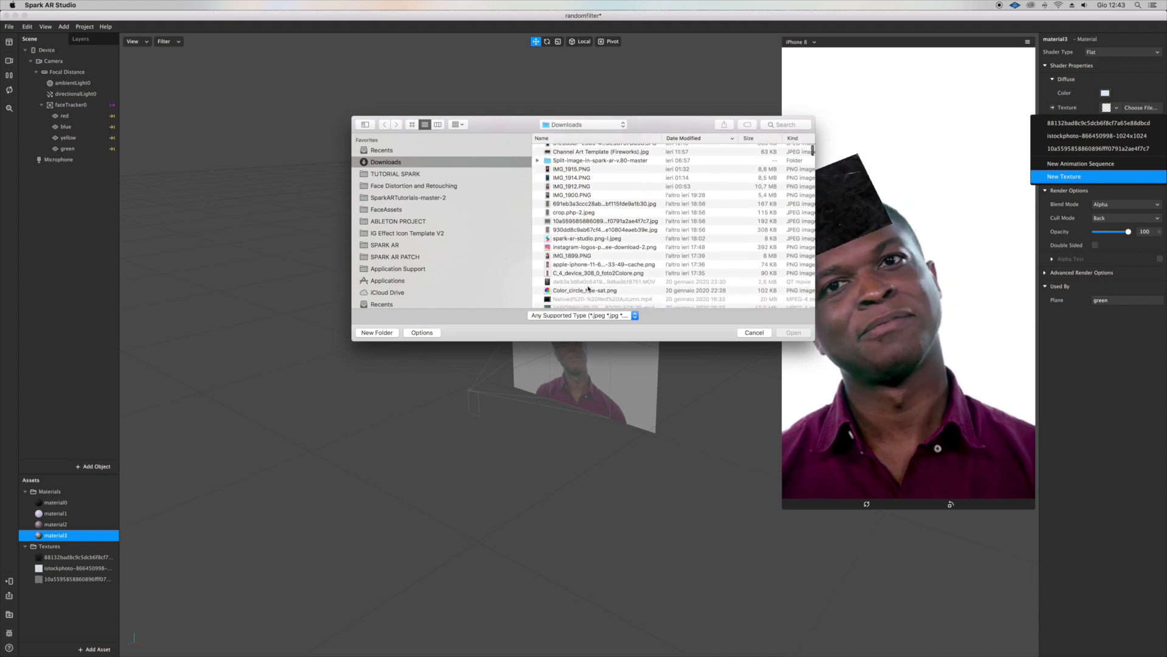
scroll(588, 289, down, 2)
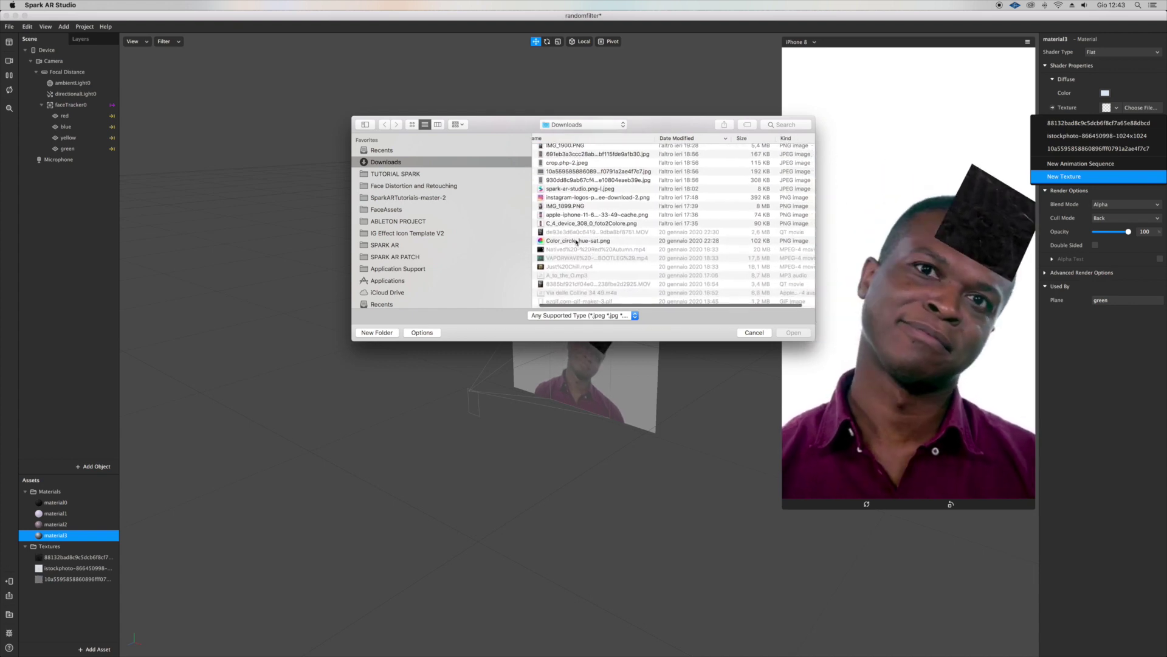
click(576, 241)
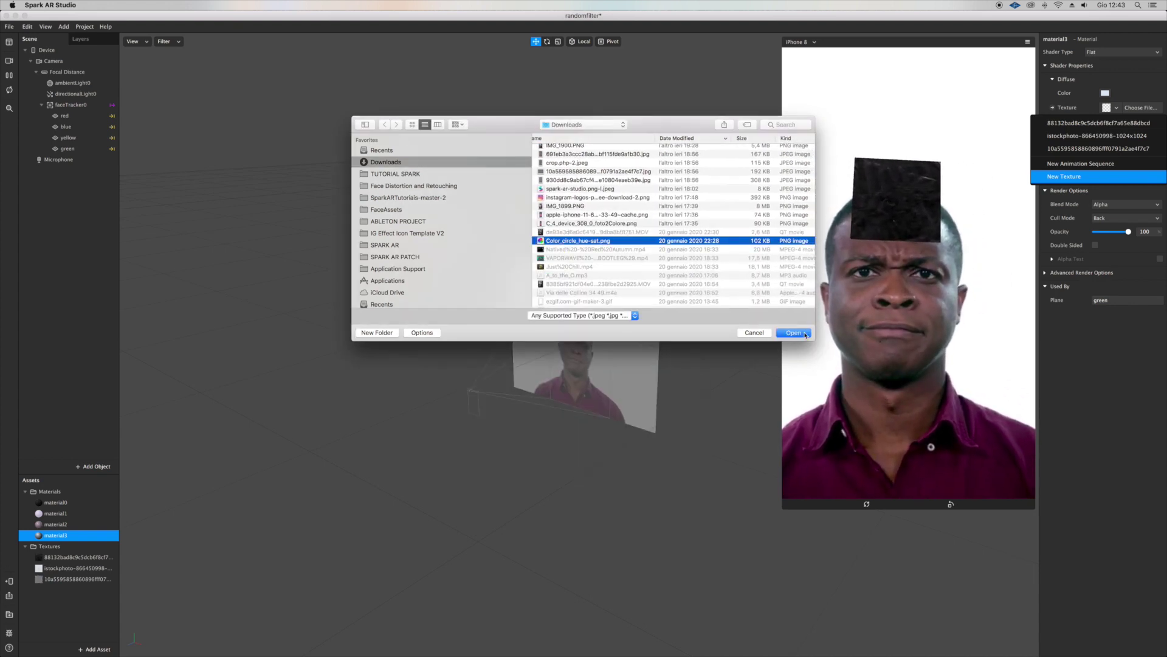
click(793, 334)
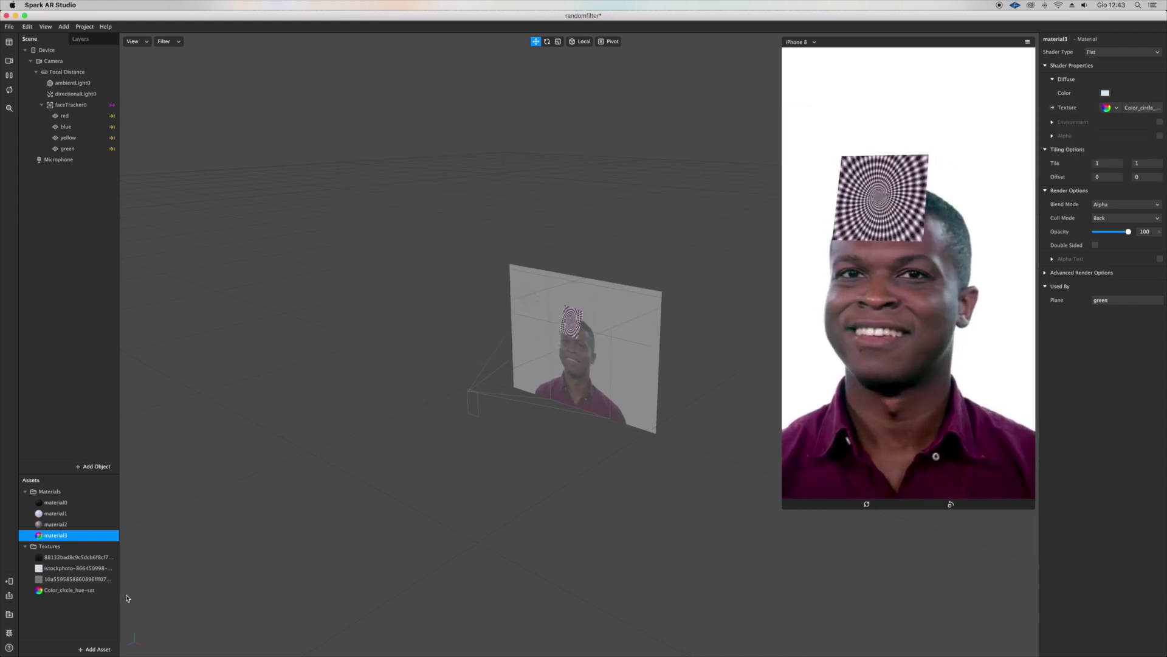
- Turn on No compression for all four imported textures together, and select material0
click(52, 560)
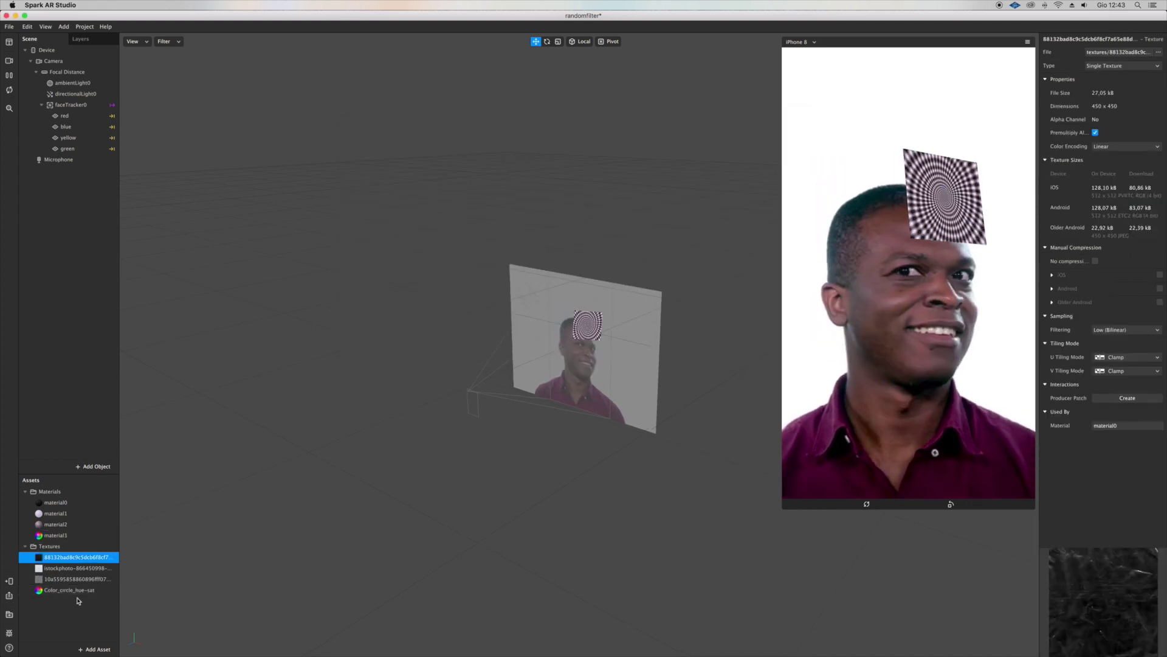
shift+click(73, 592)
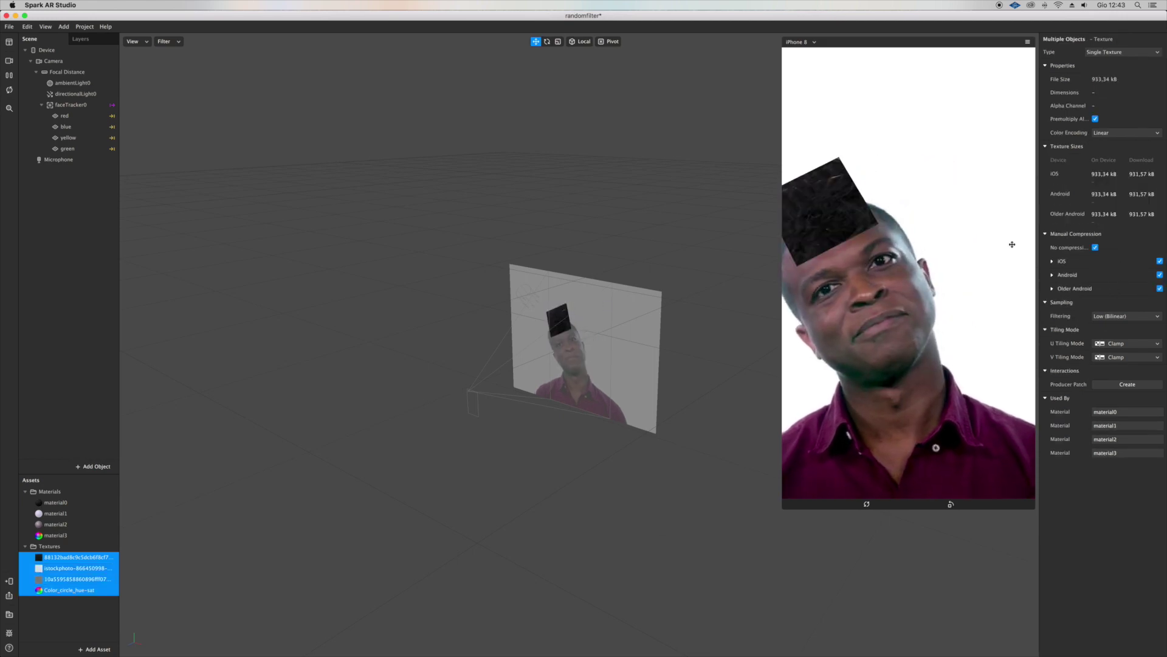
click(64, 546)
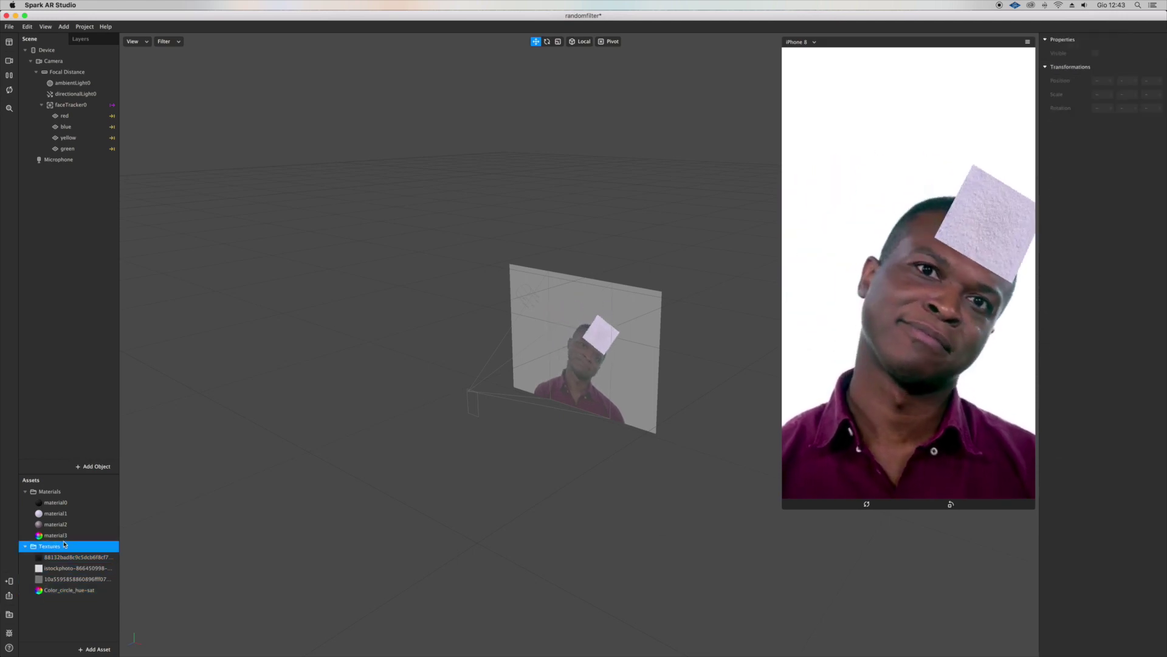
click(60, 502)
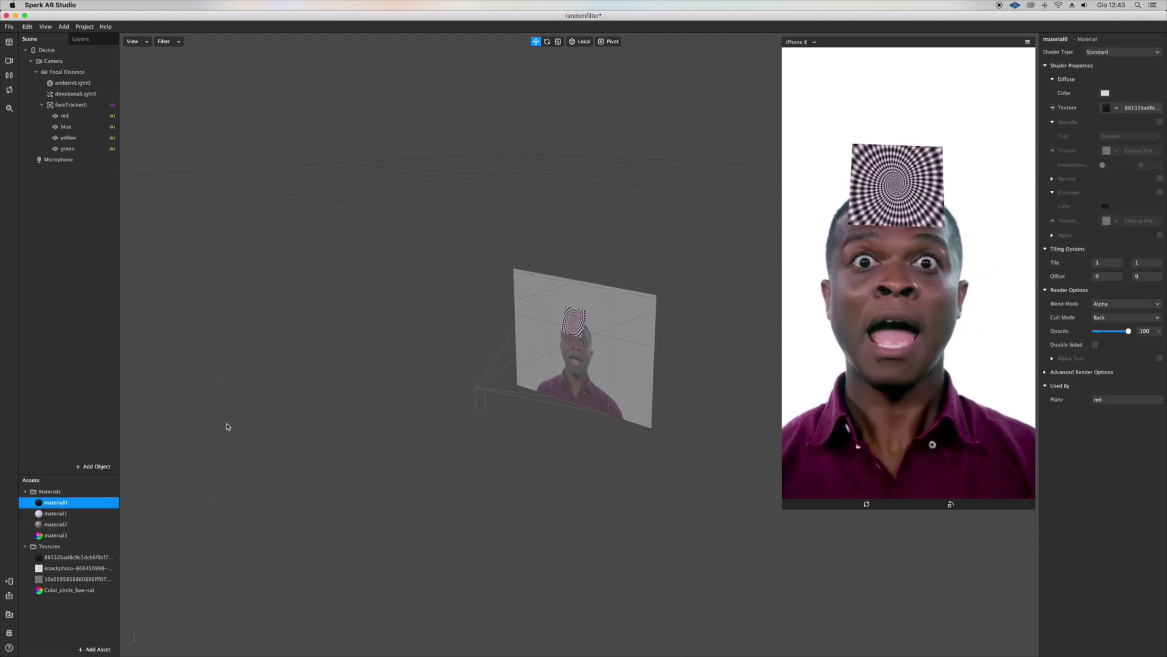
- Scale the red, blue, yellow and green planes together to about 1.88 in X and 1.38 in Y with the preview video paused
click(92, 117)
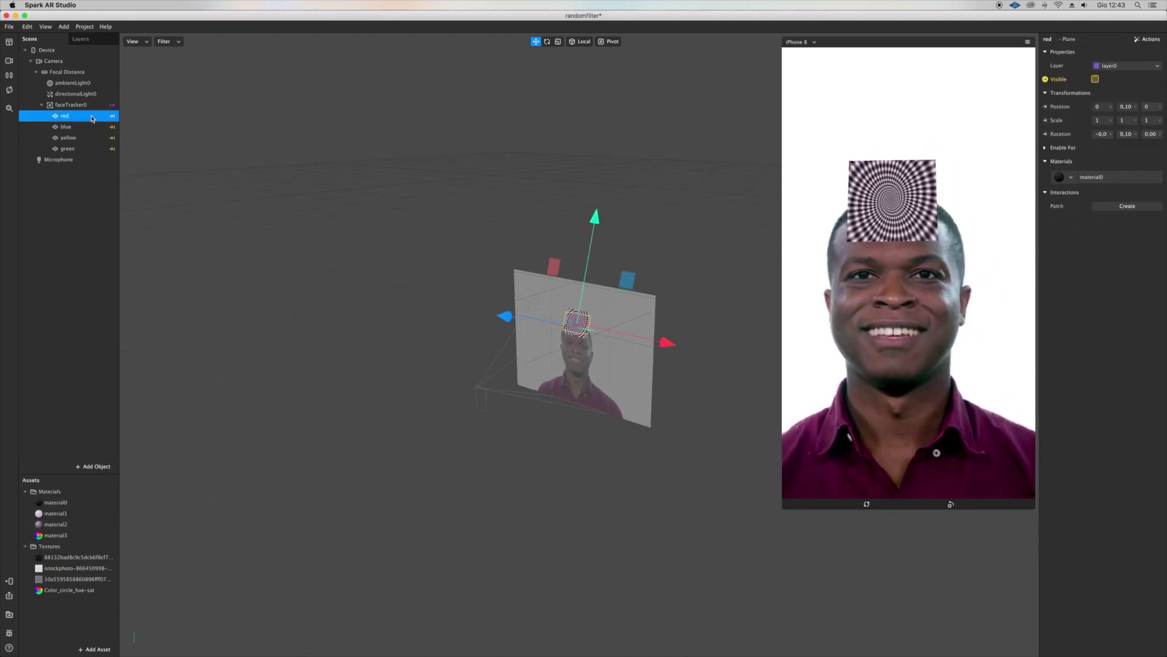
shift+click(77, 149)
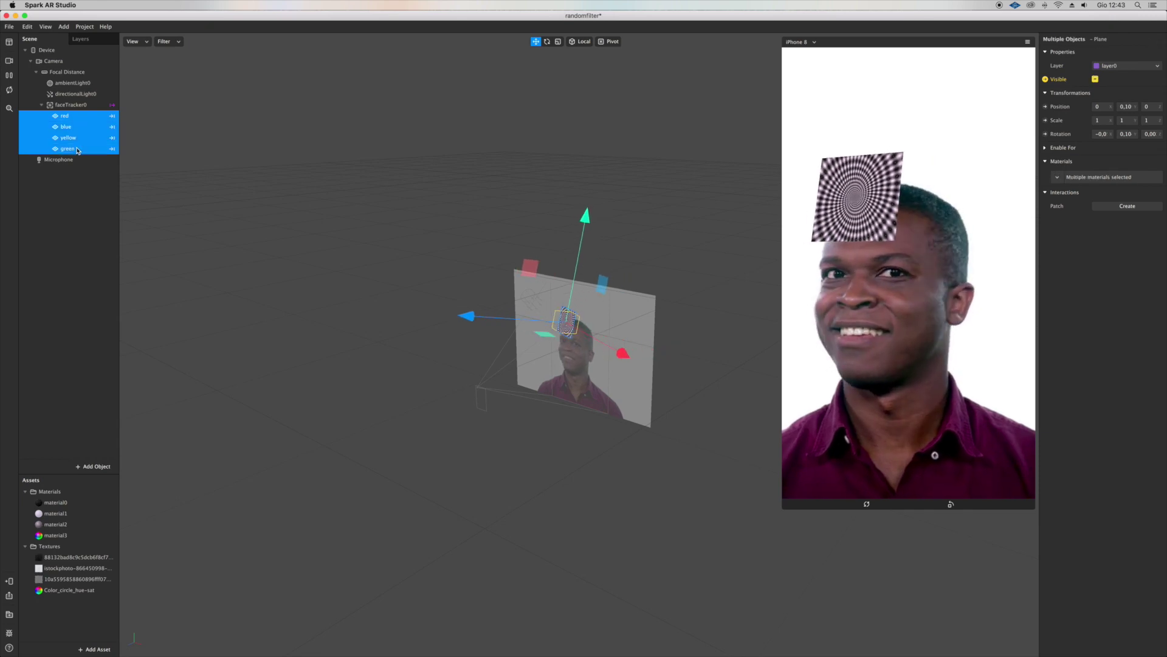
click(9, 74)
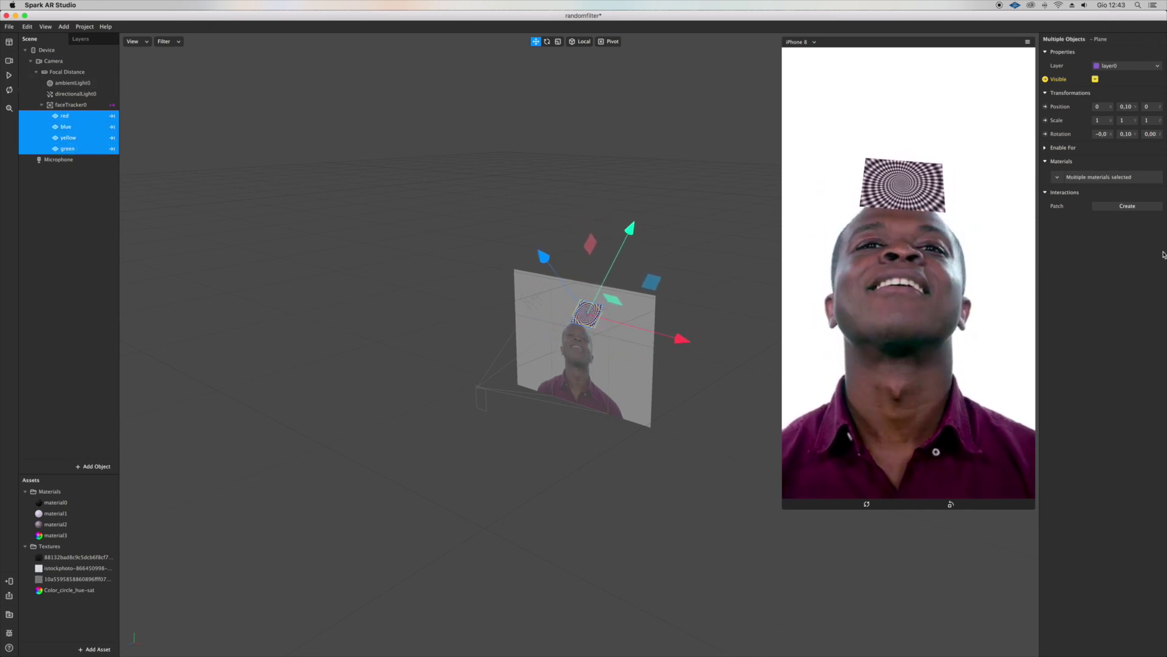
click(558, 43)
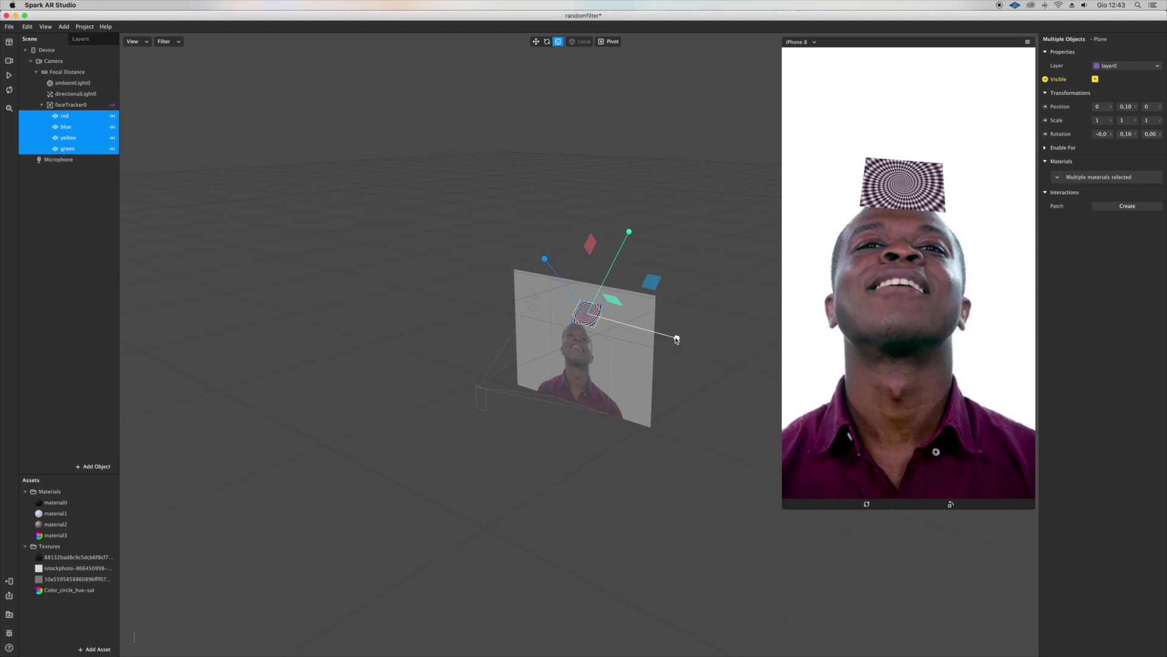
drag(741, 360, 741, 364)
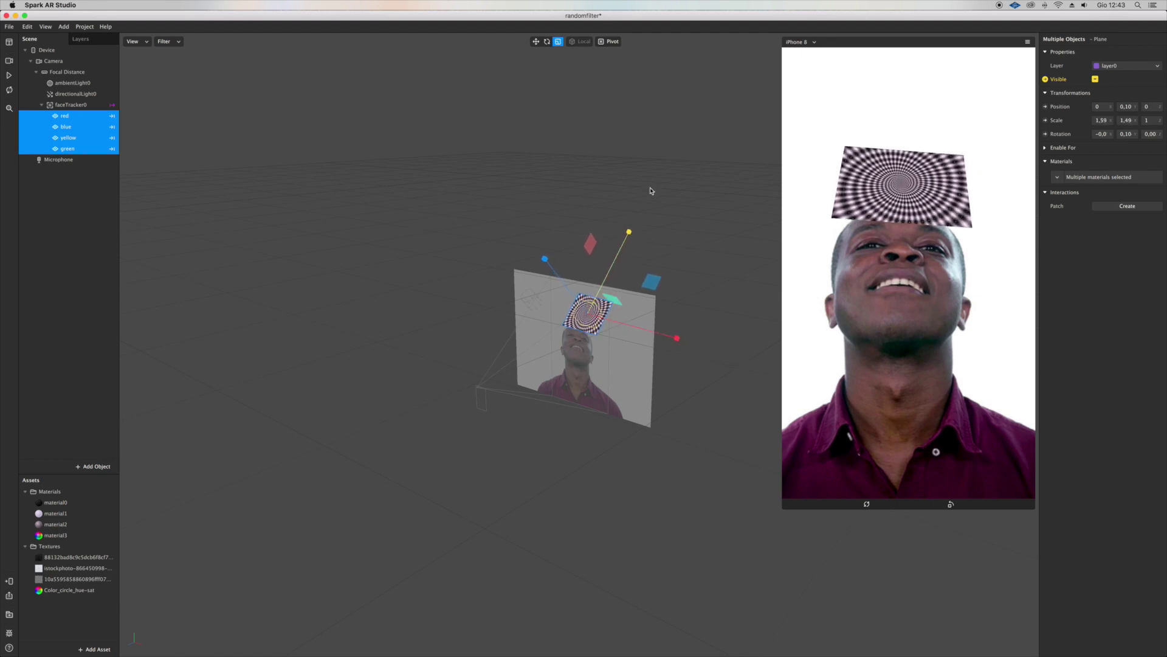
drag(651, 190, 652, 203)
drag(677, 340, 687, 339)
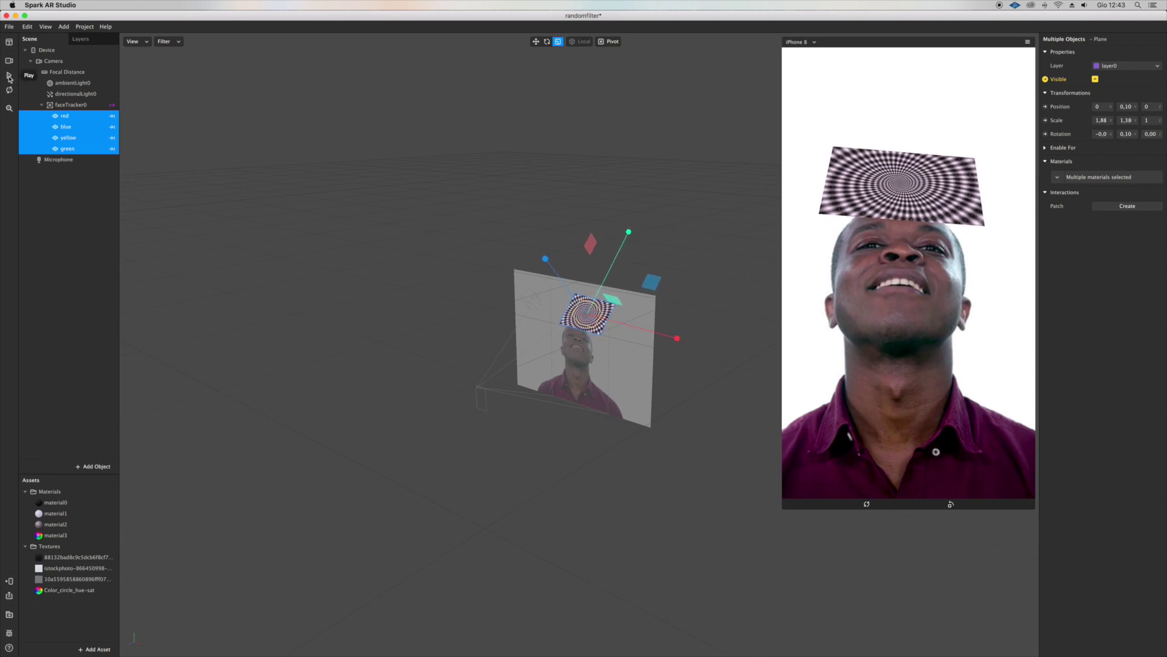
click(9, 76)
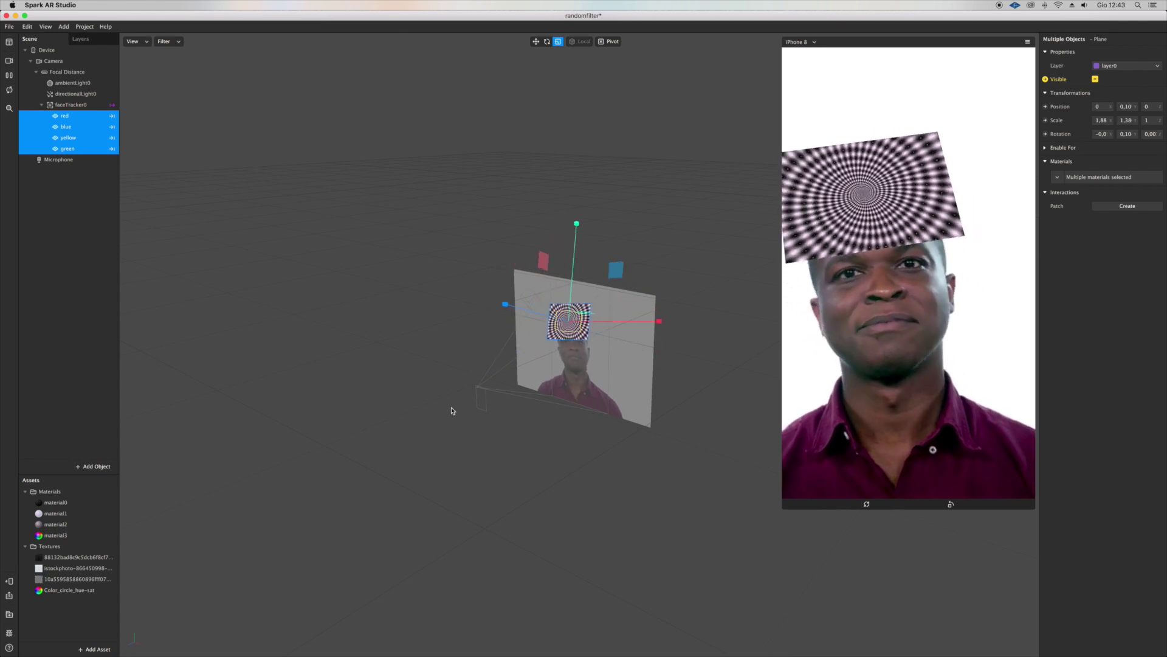
- Pause the preview video, raise the four planes to a Y position of about 0.13 and shift them slightly back along Z
click(10, 78)
key(w)
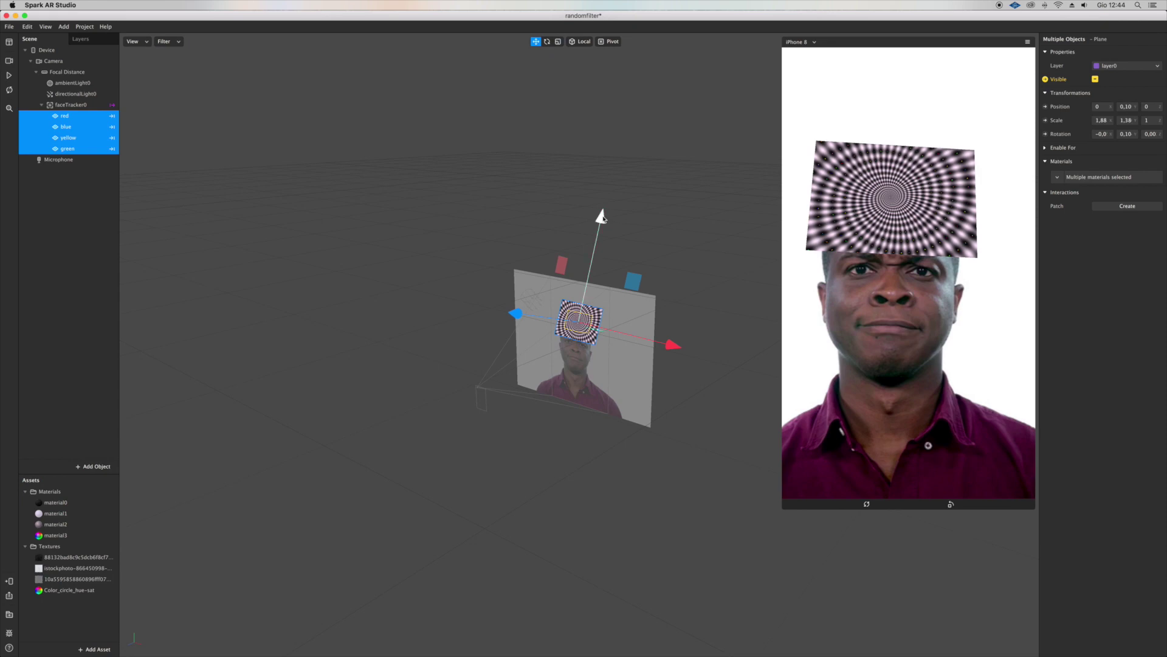
drag(600, 217, 603, 212)
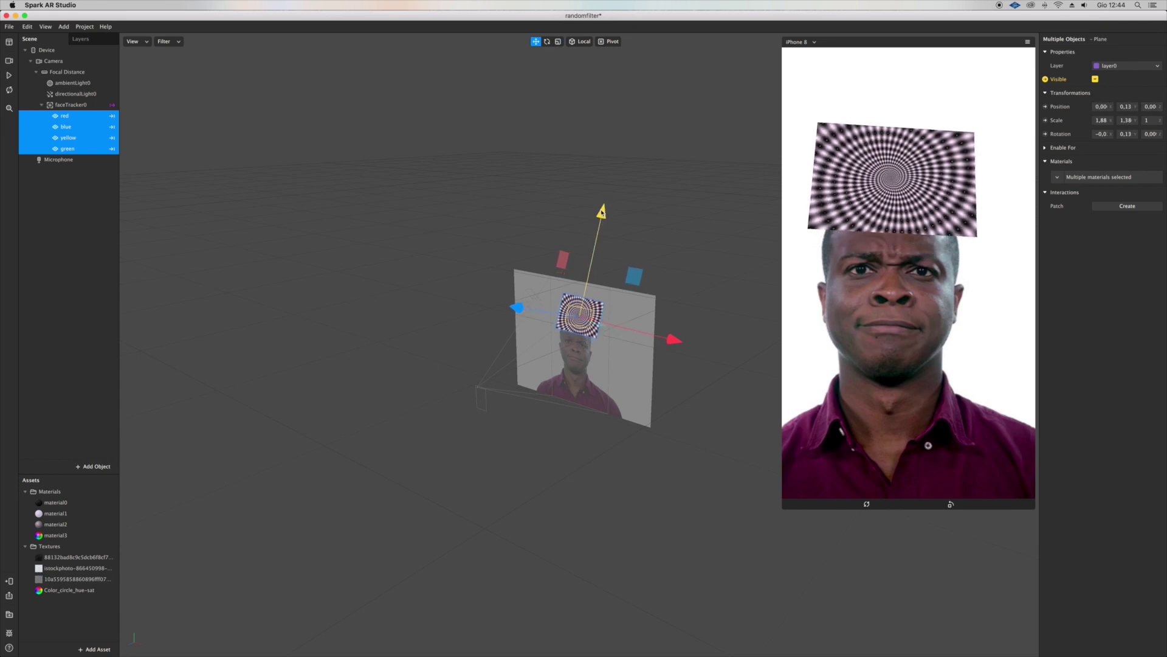
mouse_move(519, 307)
mouse_down()
mouse_move(486, 306)
mouse_move(561, 311)
mouse_move(533, 308)
mouse_up()
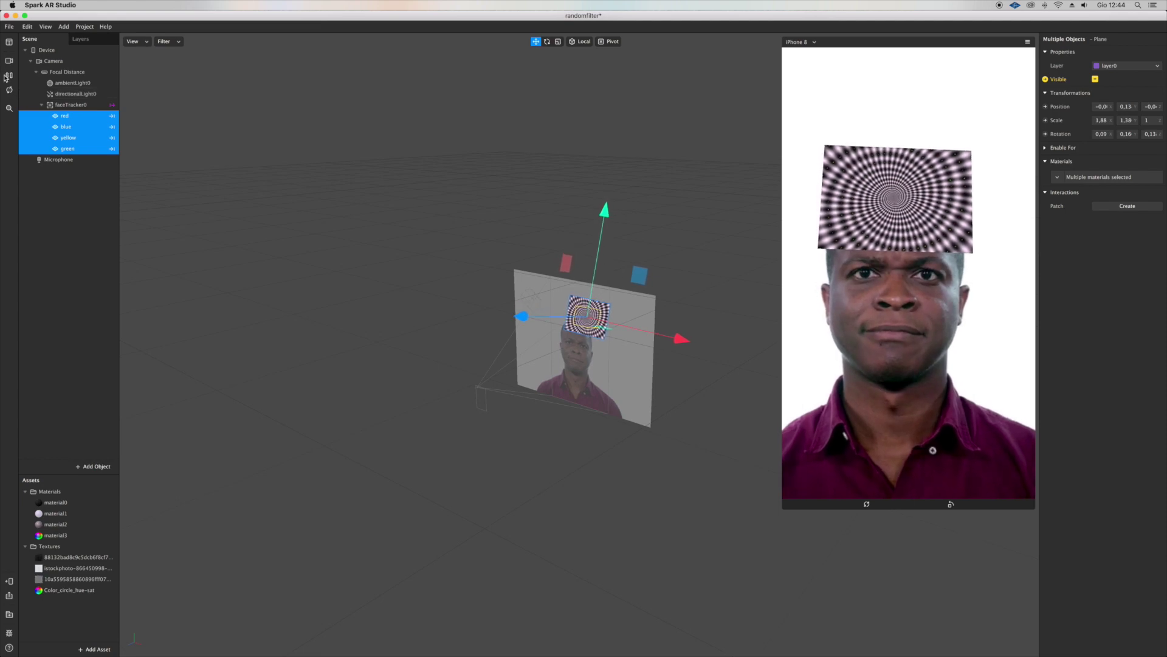
- Close the randomfilter project, switch to Safari and open the Blinking Eyes patch page from Filtroo's Free Resources
click(7, 15)
click(623, 67)
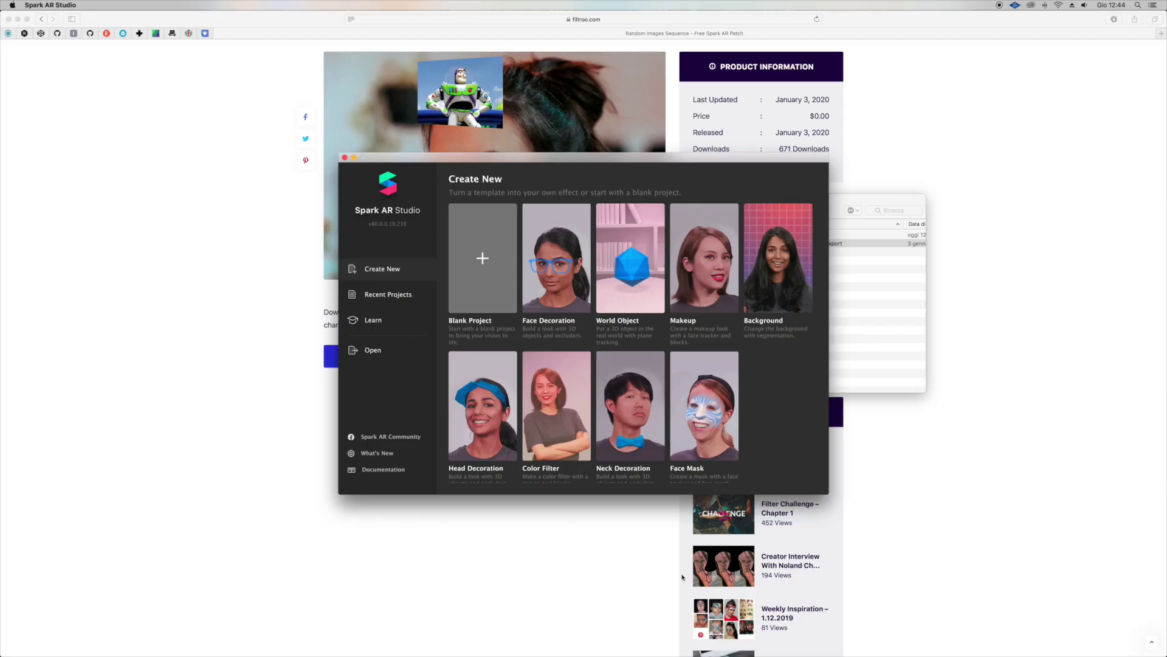
click(229, 255)
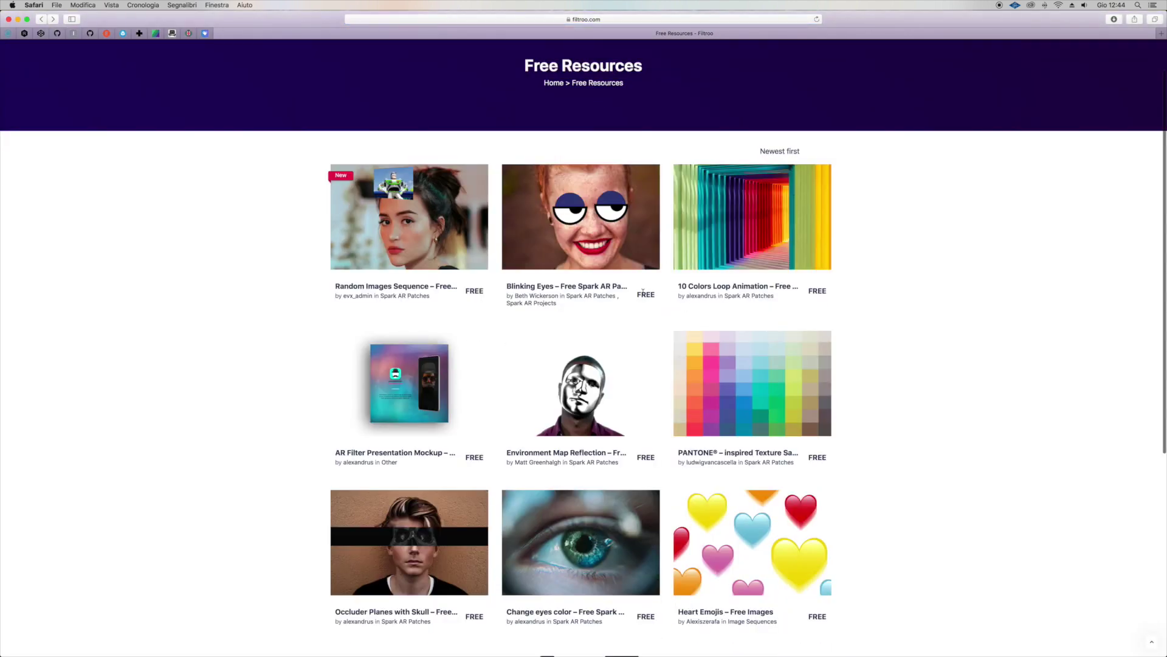
mouse_move(590, 206)
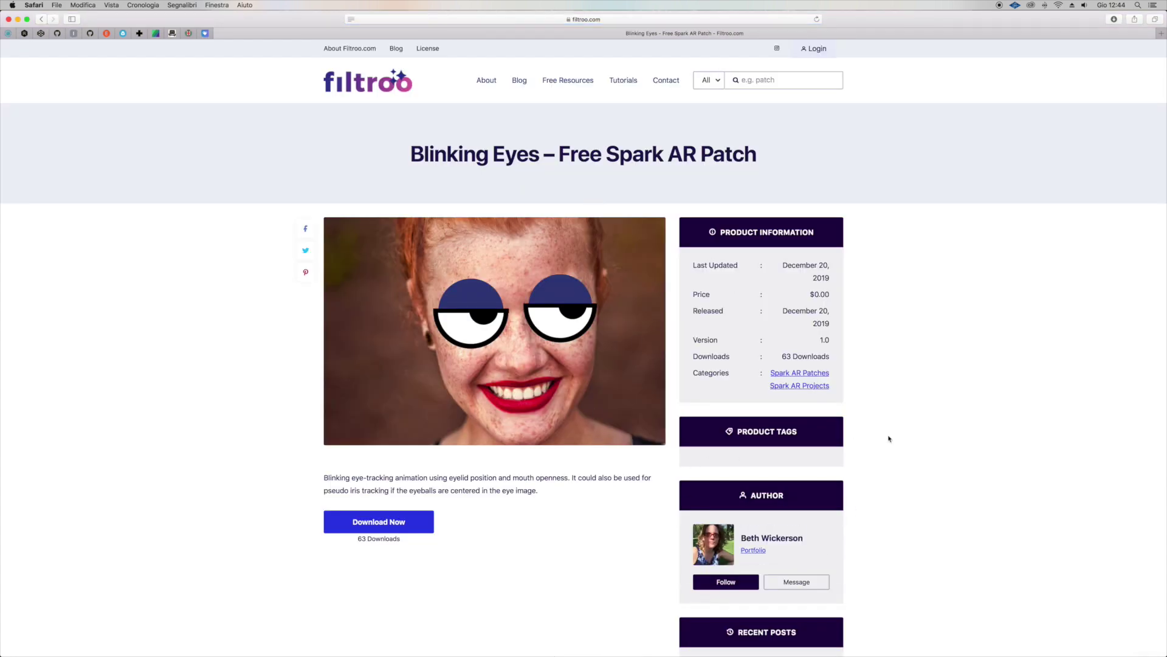
- Download the Blinking Eyes patch, filling in the e-mail address for the request
click(360, 527)
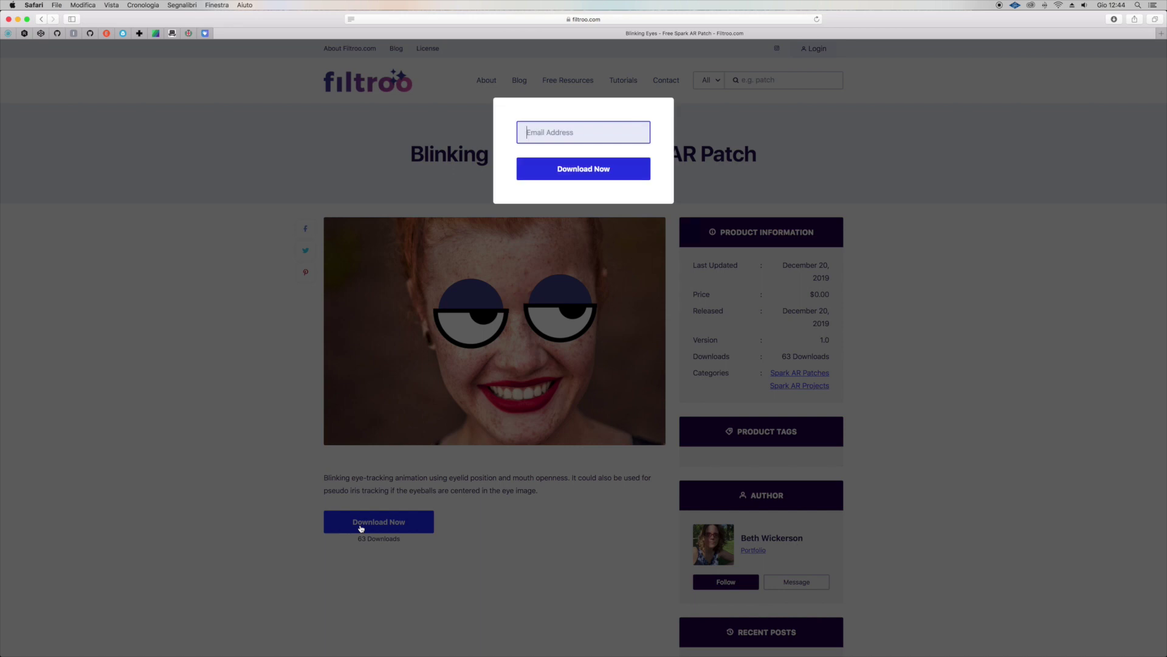
click(566, 138)
click(587, 159)
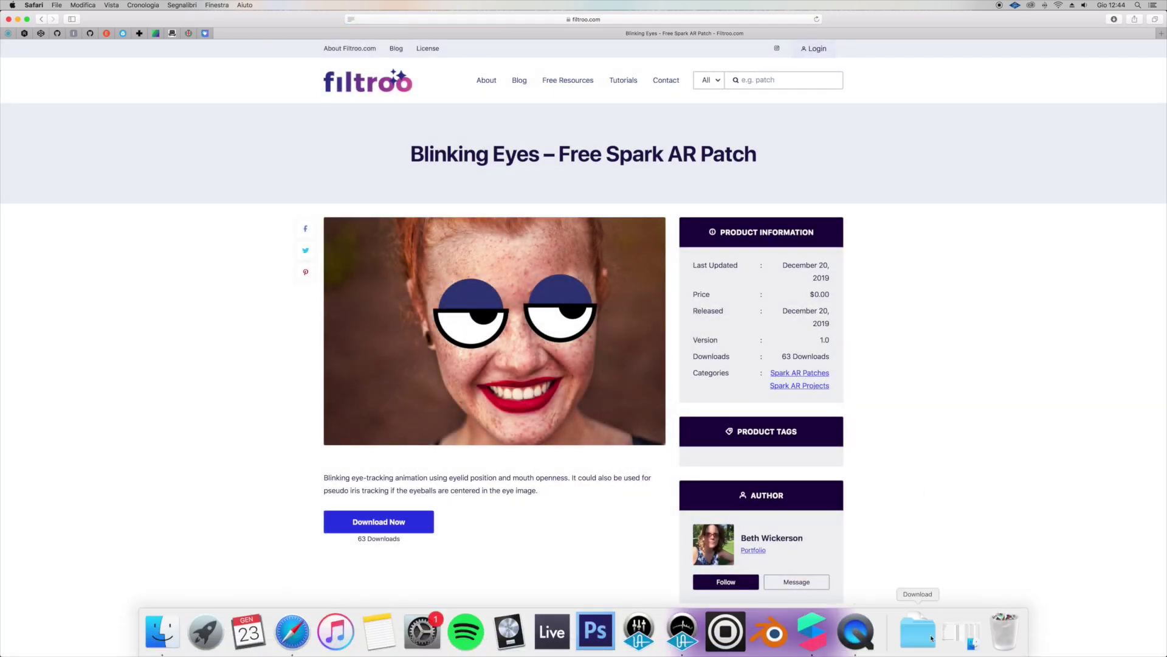
- Open blinkingEyes.arexport from the downloaded BlinkingEyes folder in Spark AR Studio, with the project window and simulator preview enlarged
click(931, 639)
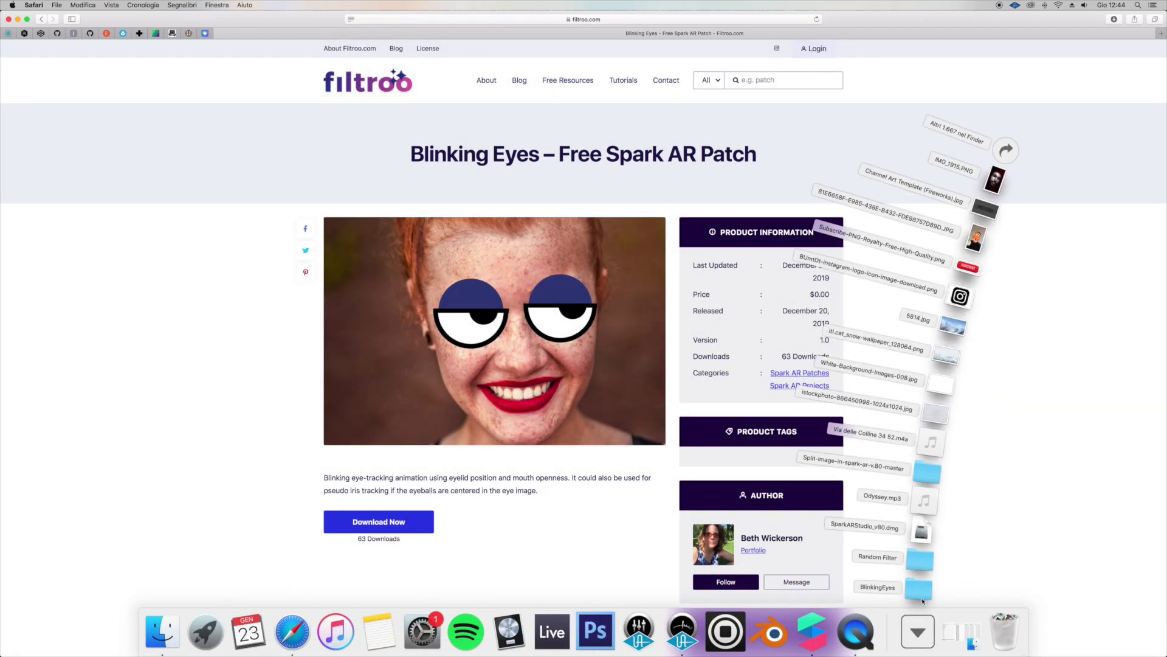
click(929, 585)
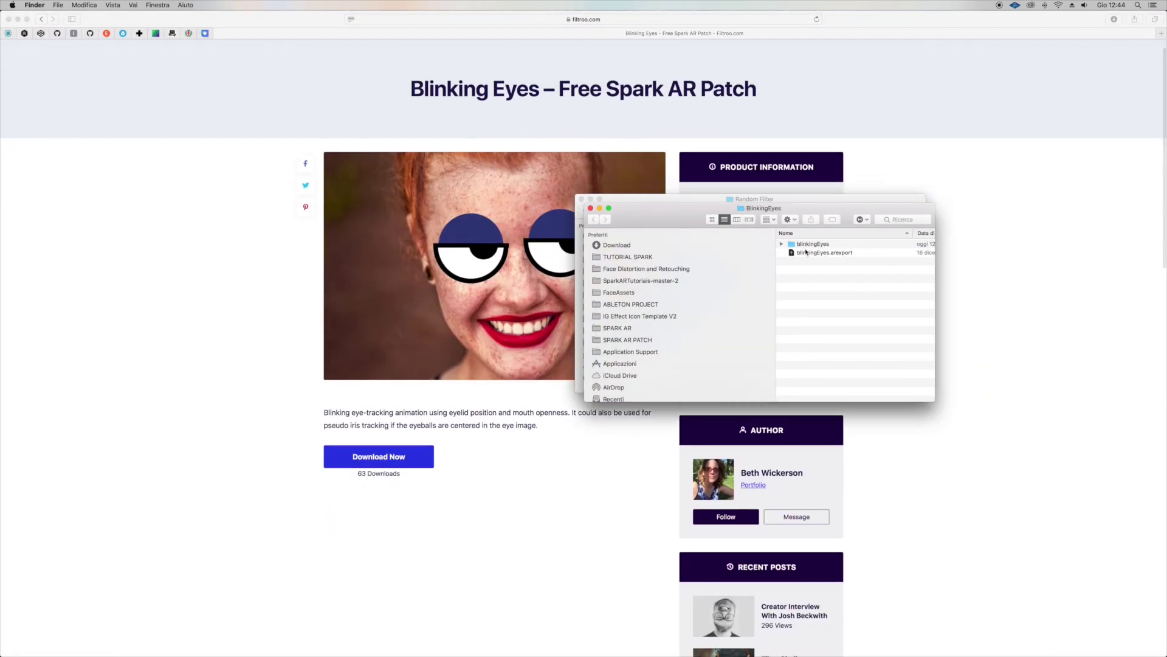
click(807, 254)
double_click(806, 255)
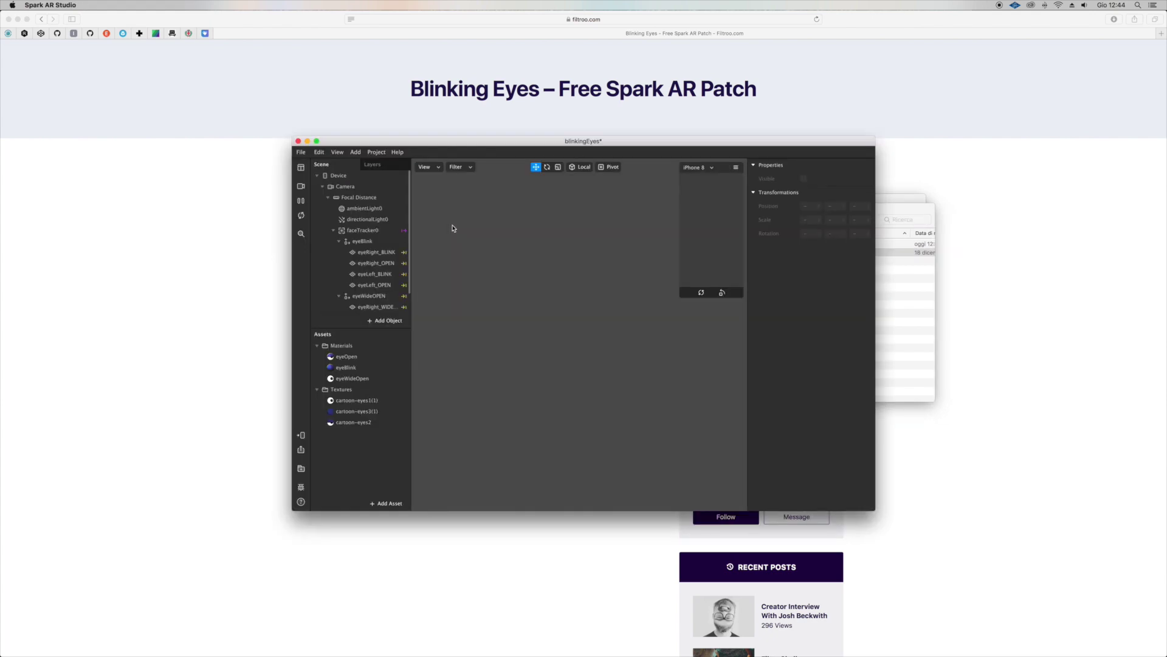
click(317, 142)
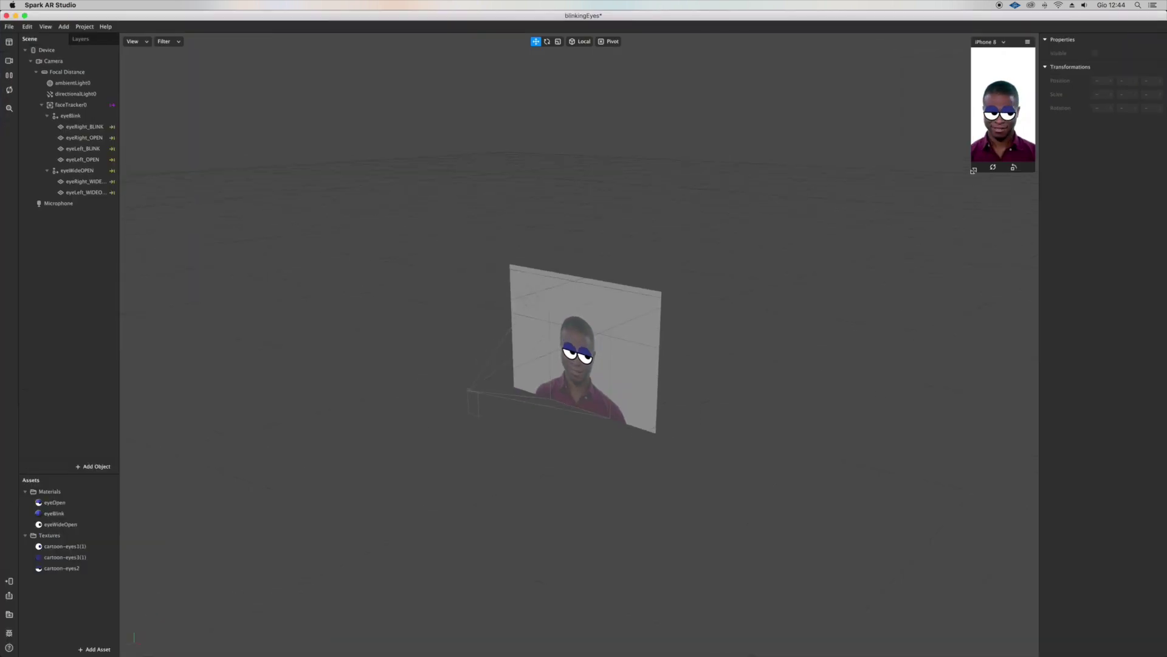
drag(973, 188, 701, 654)
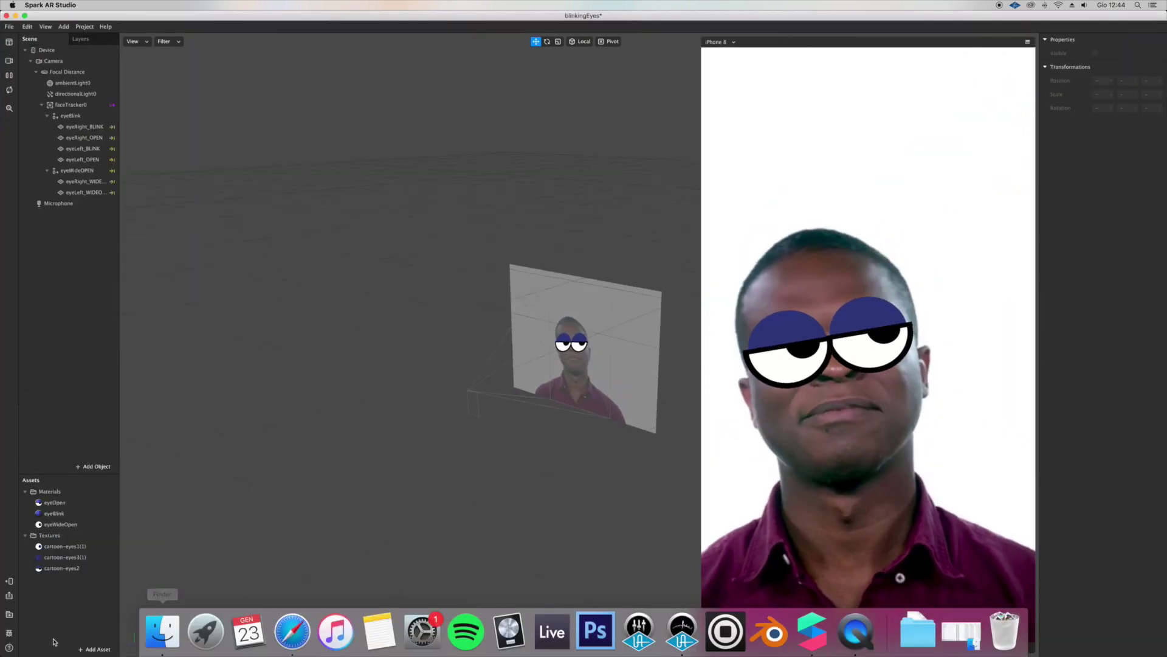
- Look through the three cartoon-eyes textures and the settings of the eyeOpen and eyeWideOpen materials
click(64, 546)
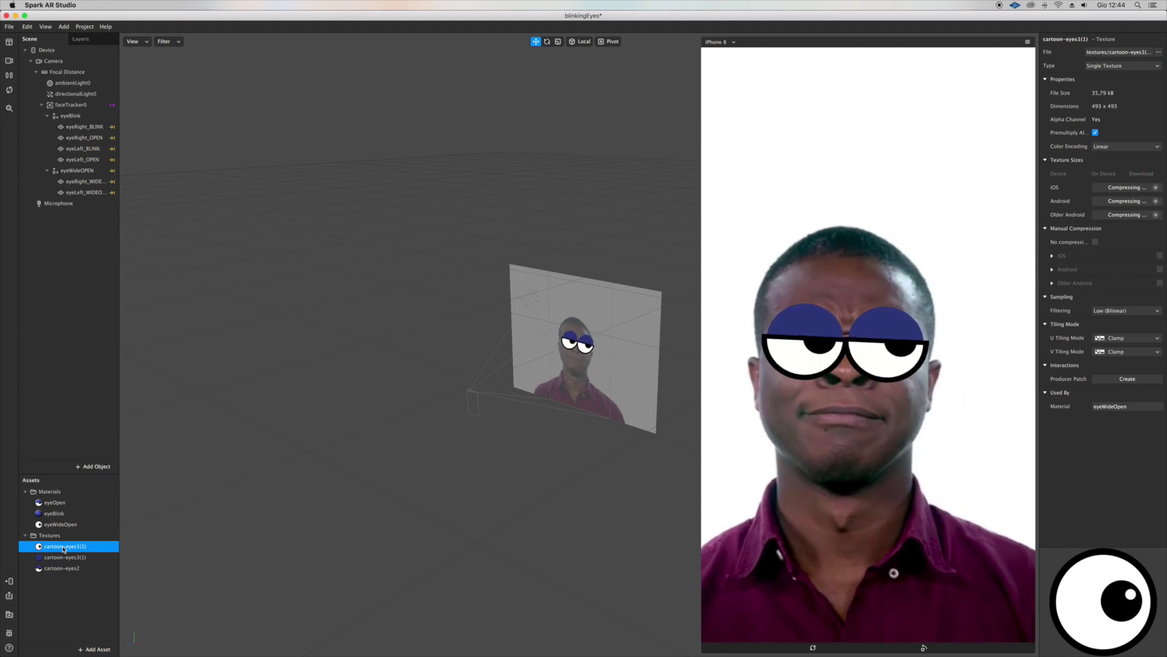
click(63, 557)
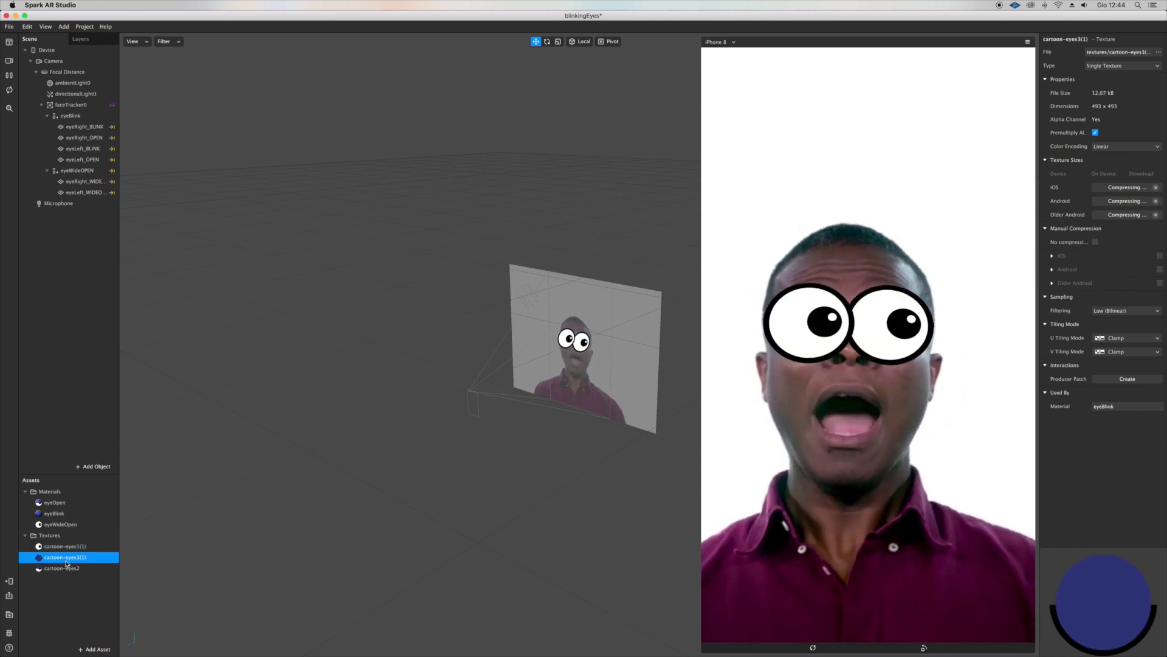
click(66, 568)
click(67, 546)
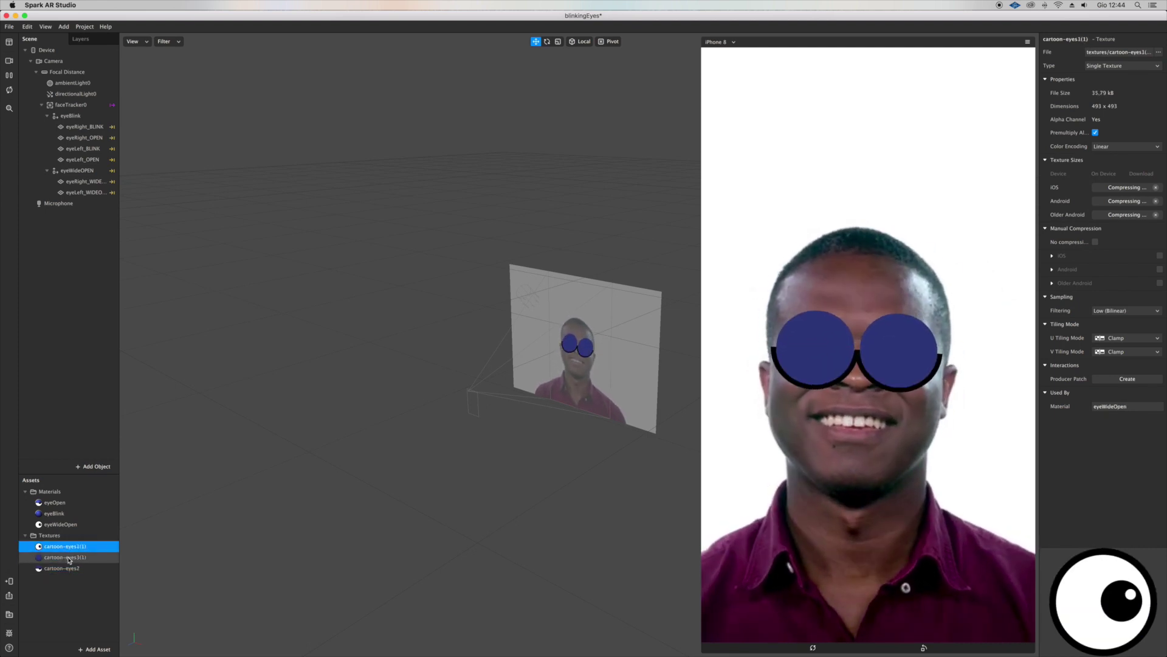
click(70, 567)
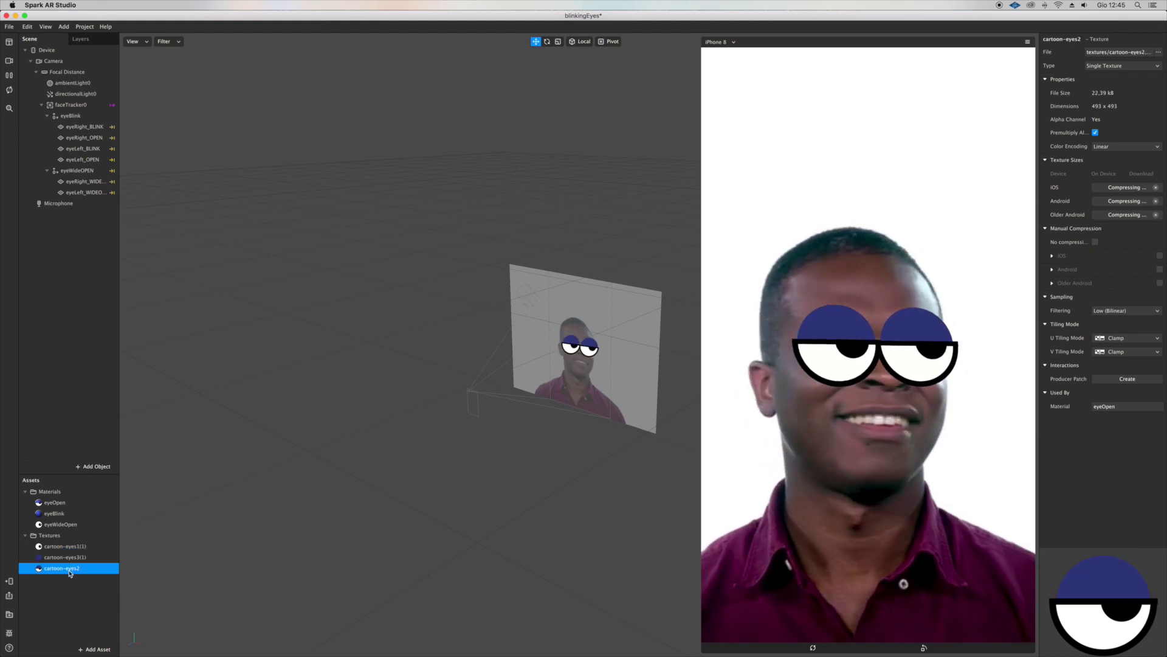
click(68, 502)
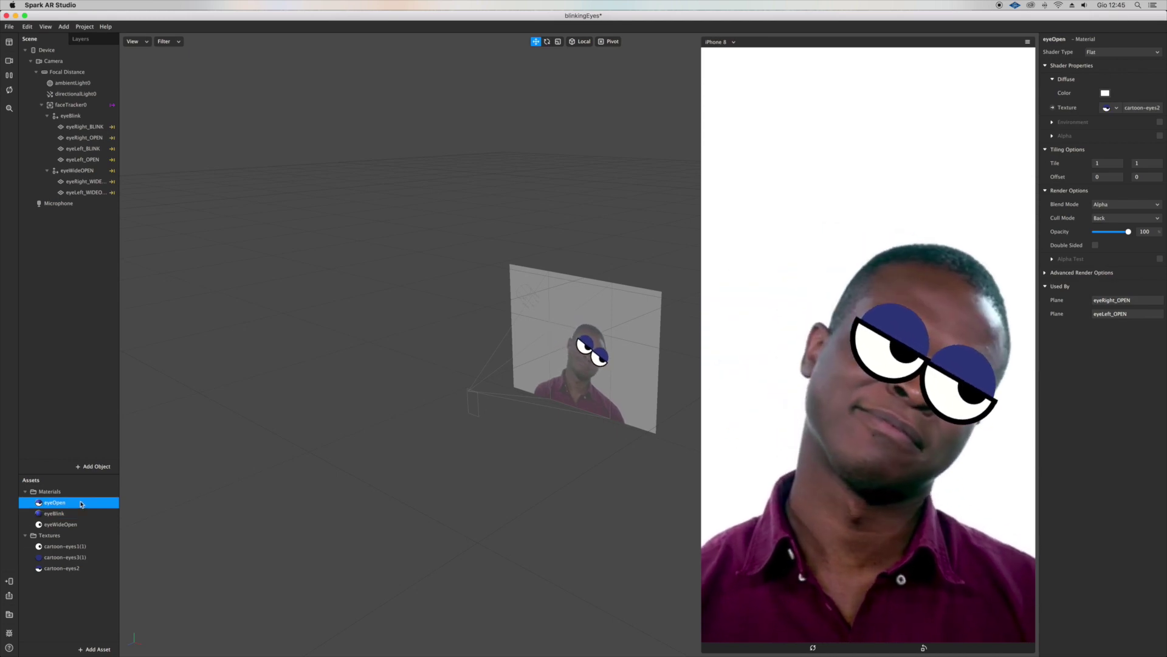
click(79, 493)
click(69, 525)
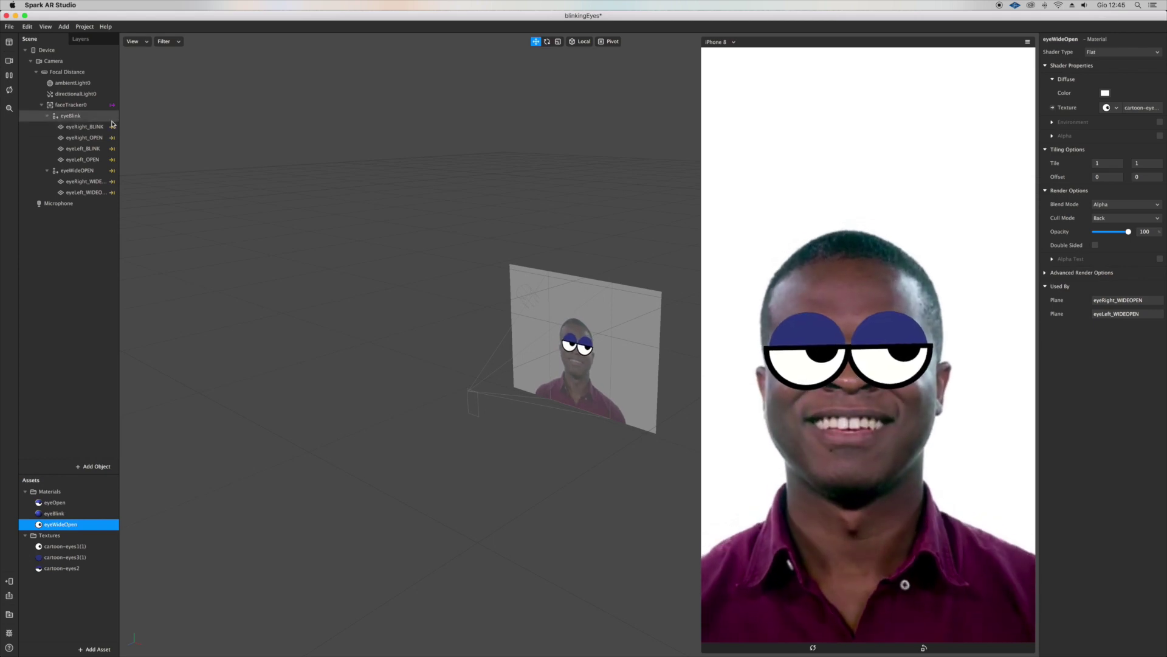
- Show the Patch Editor and enlarge it to fit more of the patch graph
click(84, 26)
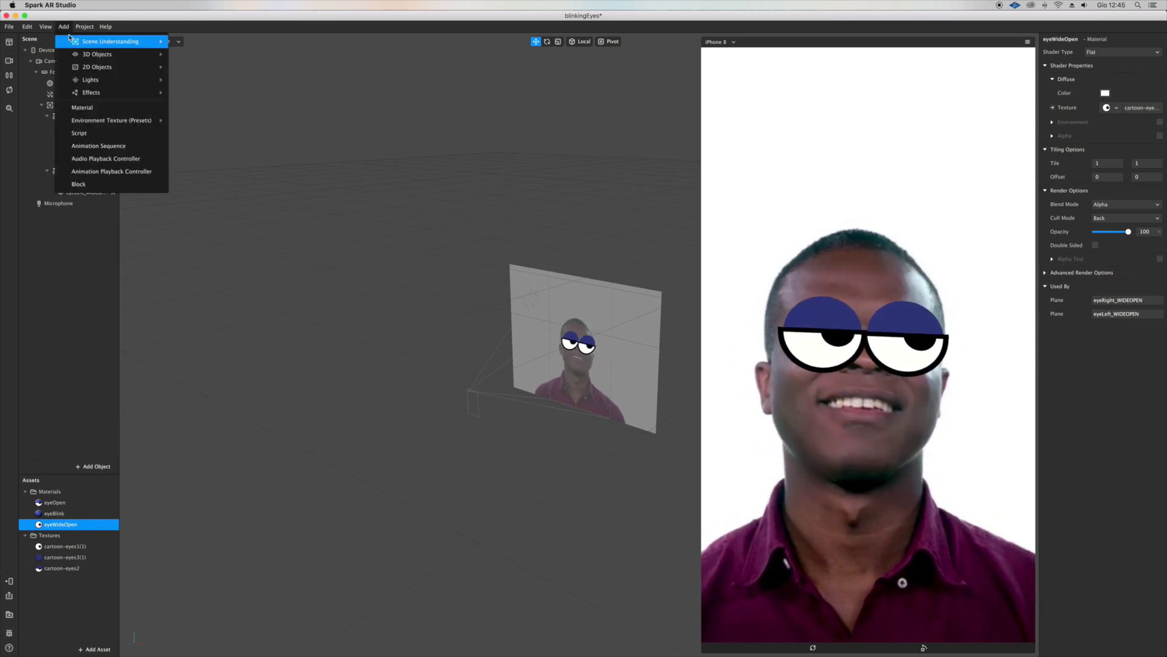
mouse_move(48, 27)
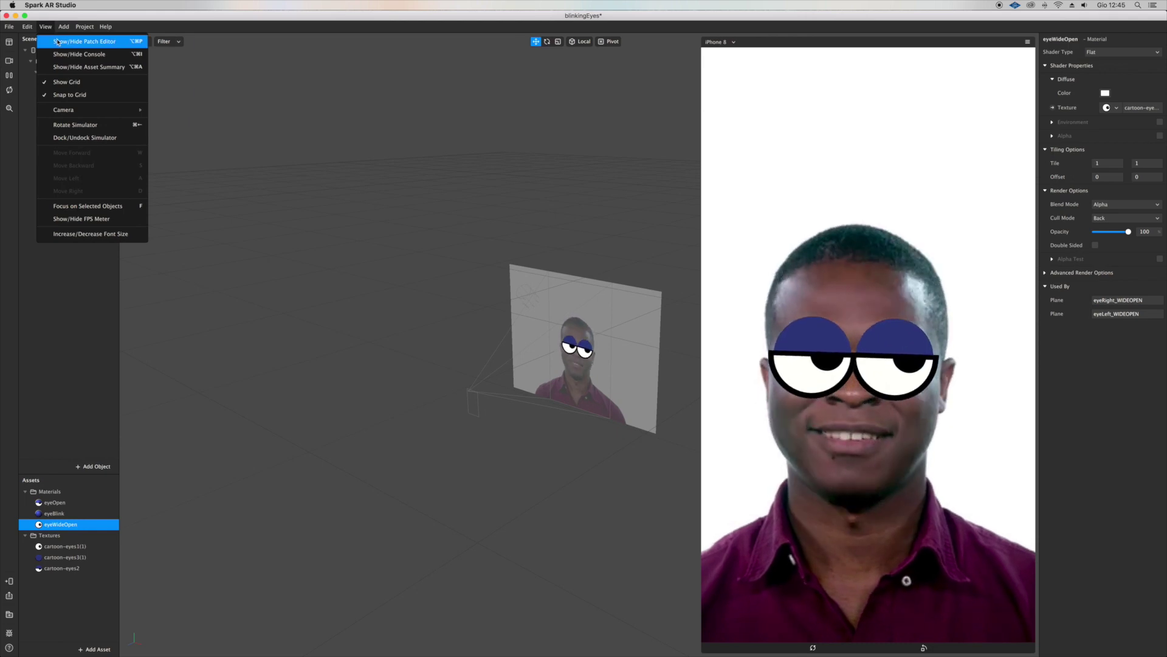
click(58, 42)
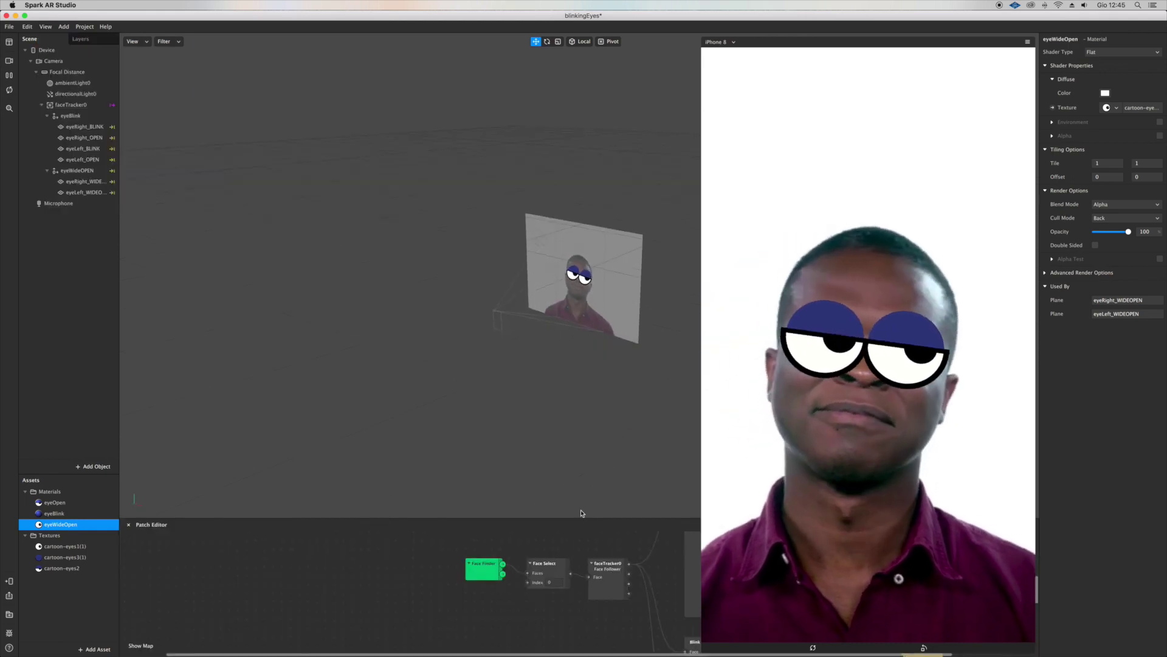
drag(581, 516, 582, 243)
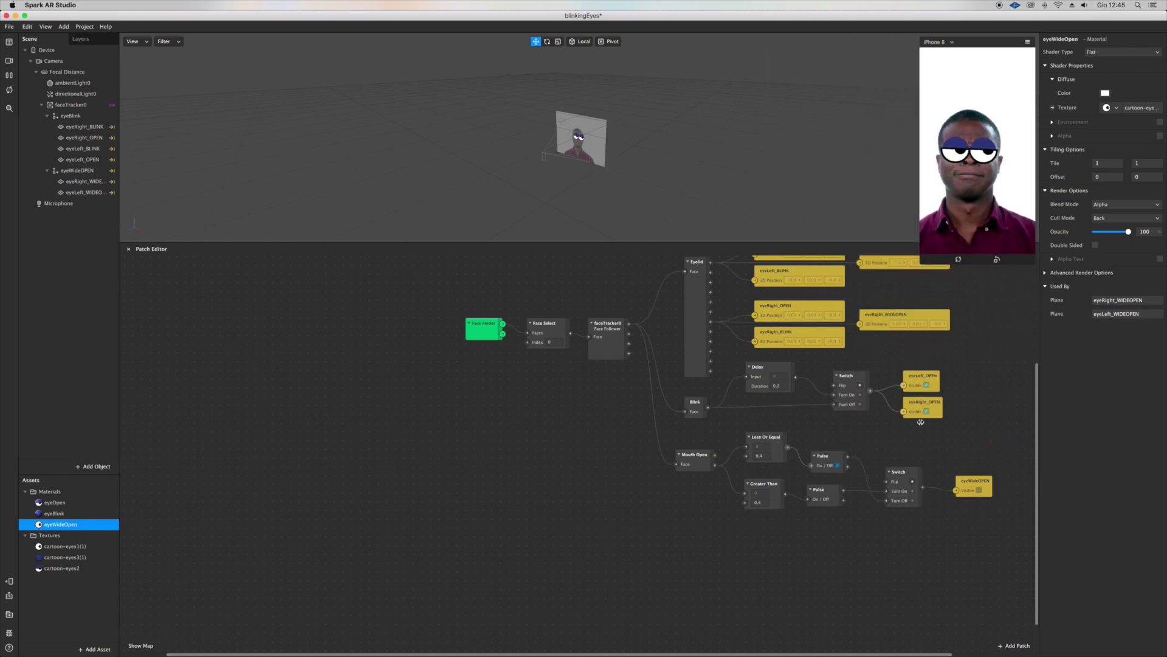
- Examine the patch graph linking the face tracker to the Eyelid, Blink and Mouth Open patches and the eye planes' position and visibility
scroll(798, 438, right, 5)
scroll(800, 438, up, 2)
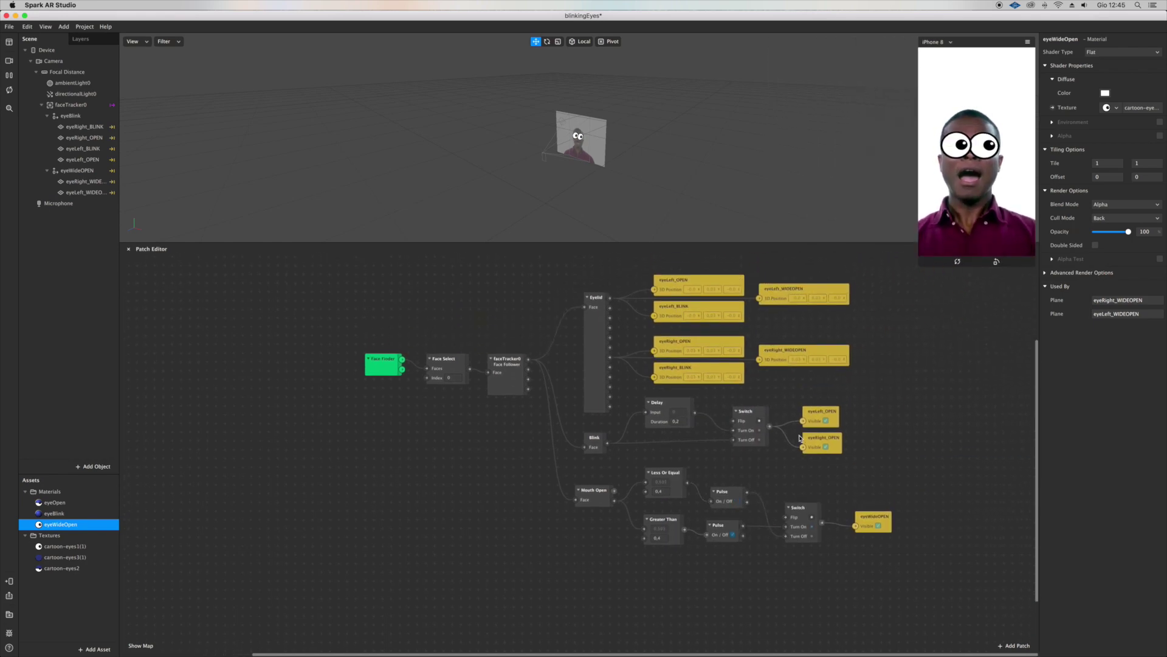
scroll(800, 438, up, 6)
scroll(800, 438, left, 3)
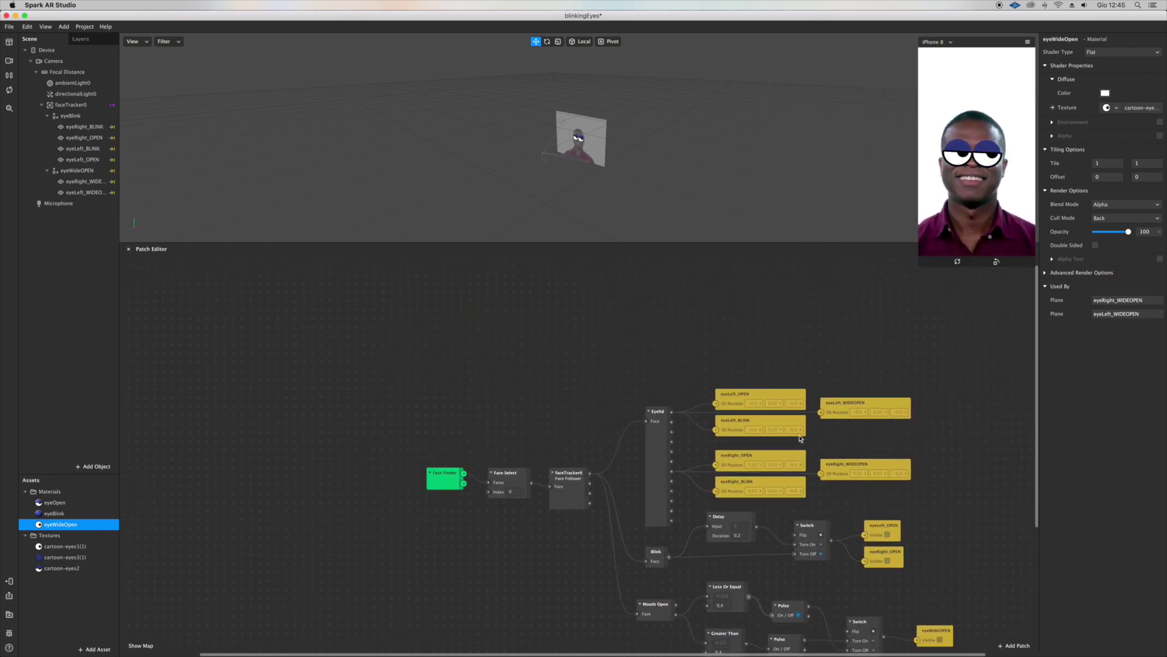
scroll(800, 438, left, 5)
scroll(800, 438, down, 10)
scroll(800, 438, right, 6)
scroll(800, 437, up, 3)
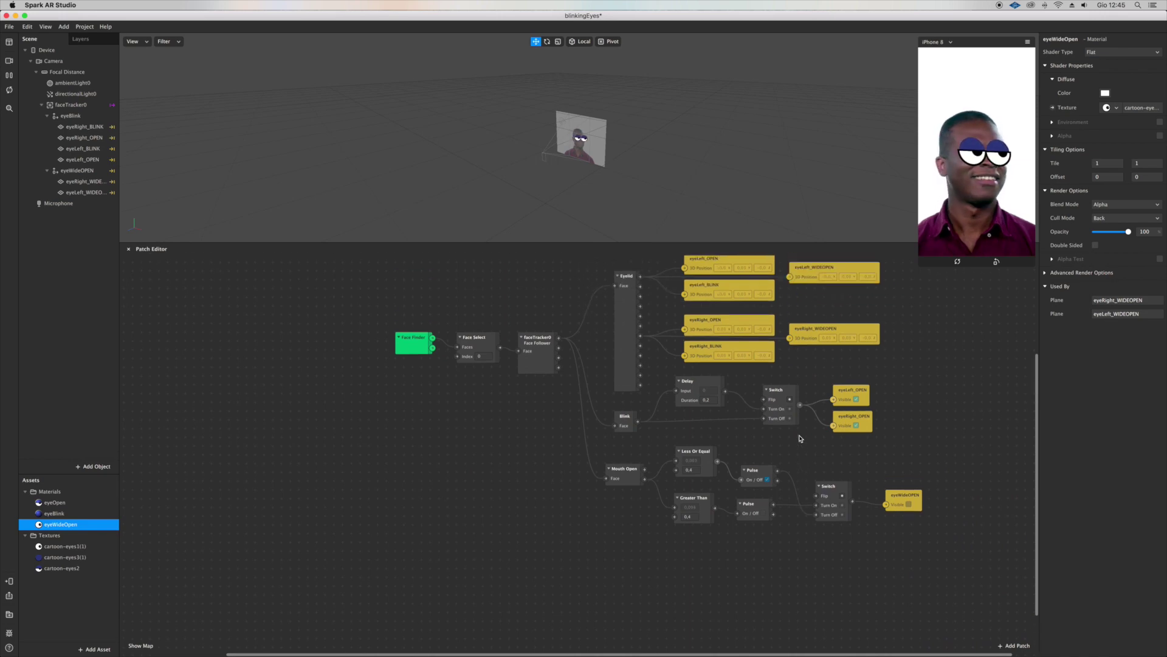
scroll(800, 438, up, 2)
scroll(801, 438, right, 1)
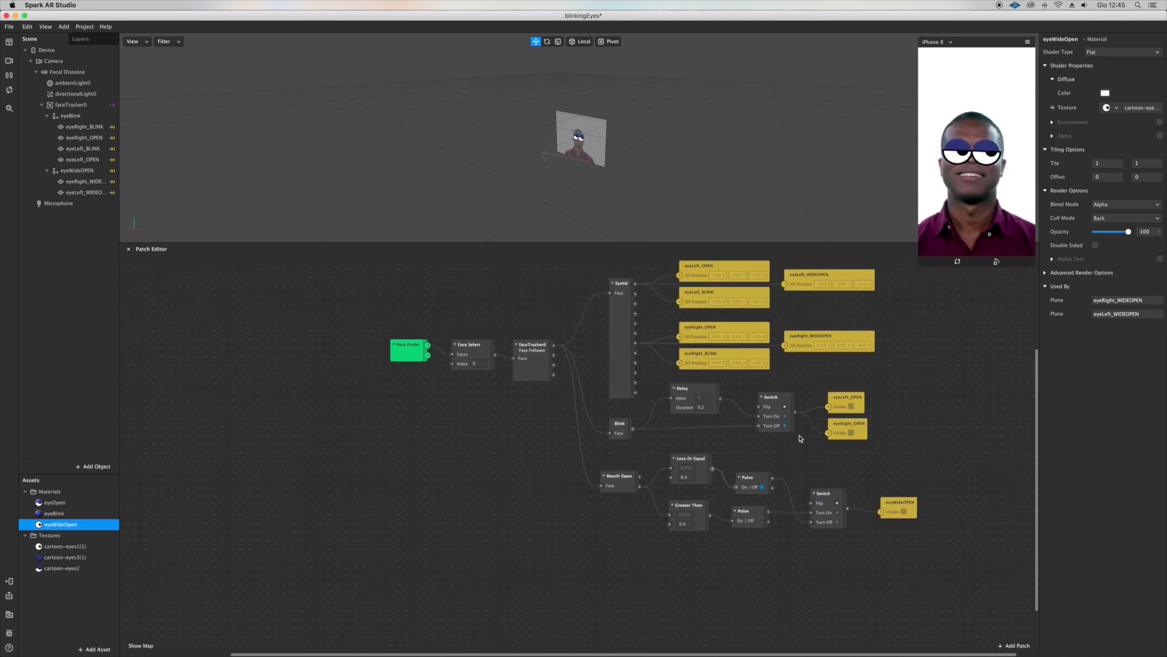
scroll(800, 438, up, 1)
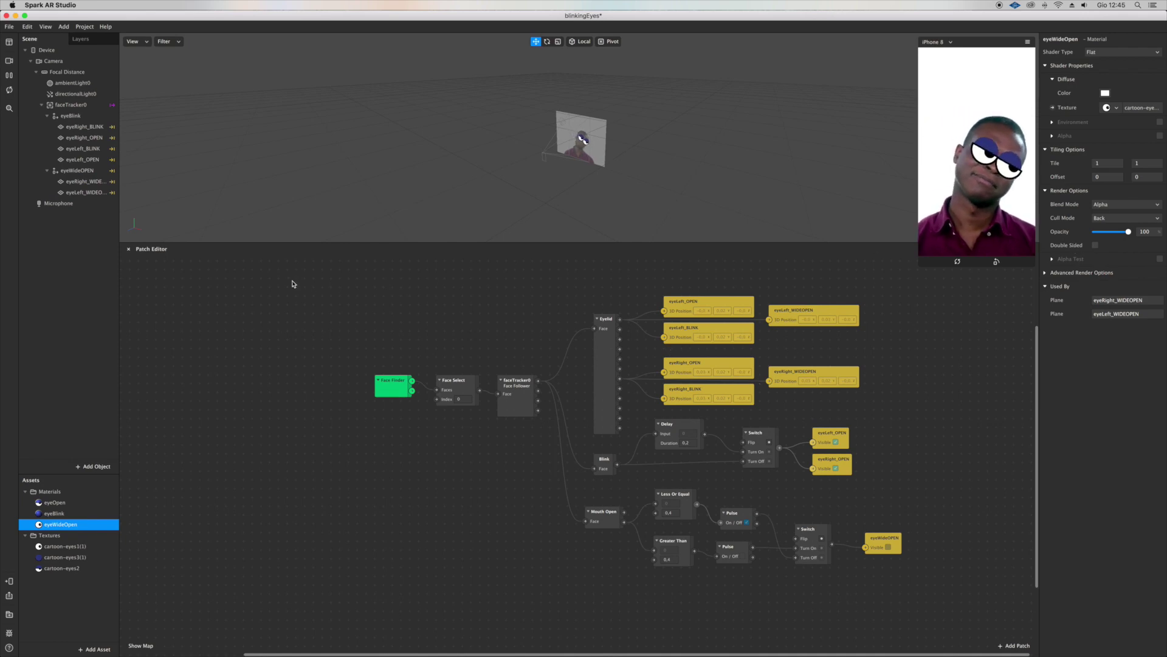
- Close the blinkingEyes project, switch to Safari and open the 10 Colors Loop Animation patch page from Filtroo's Free Resources
click(7, 16)
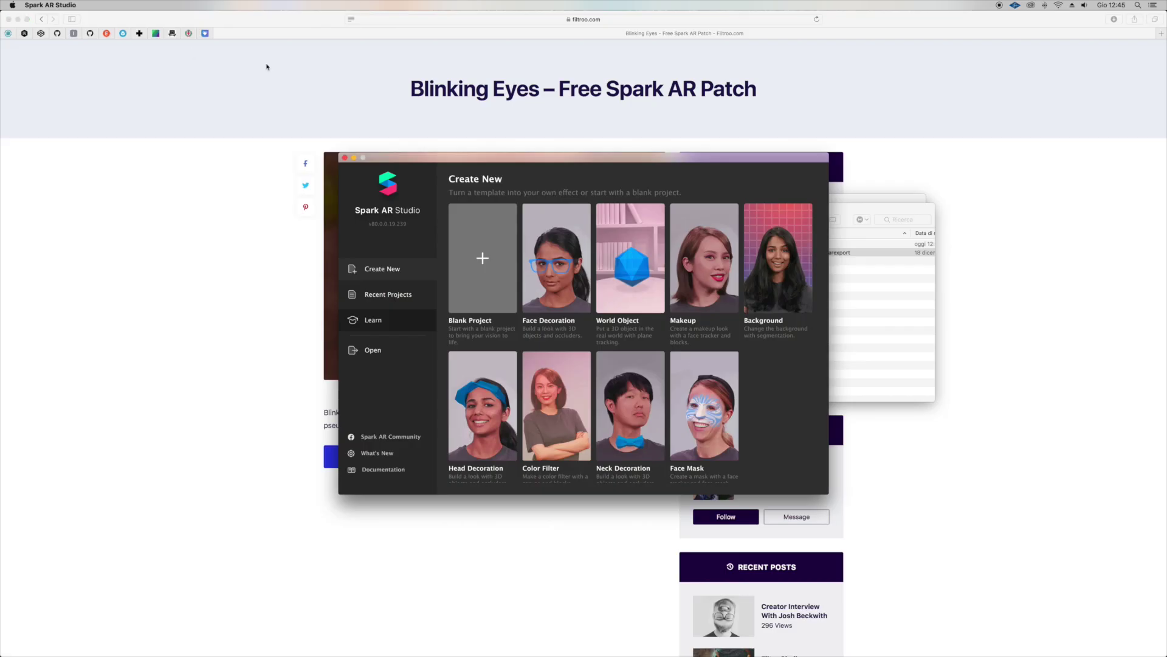
click(253, 314)
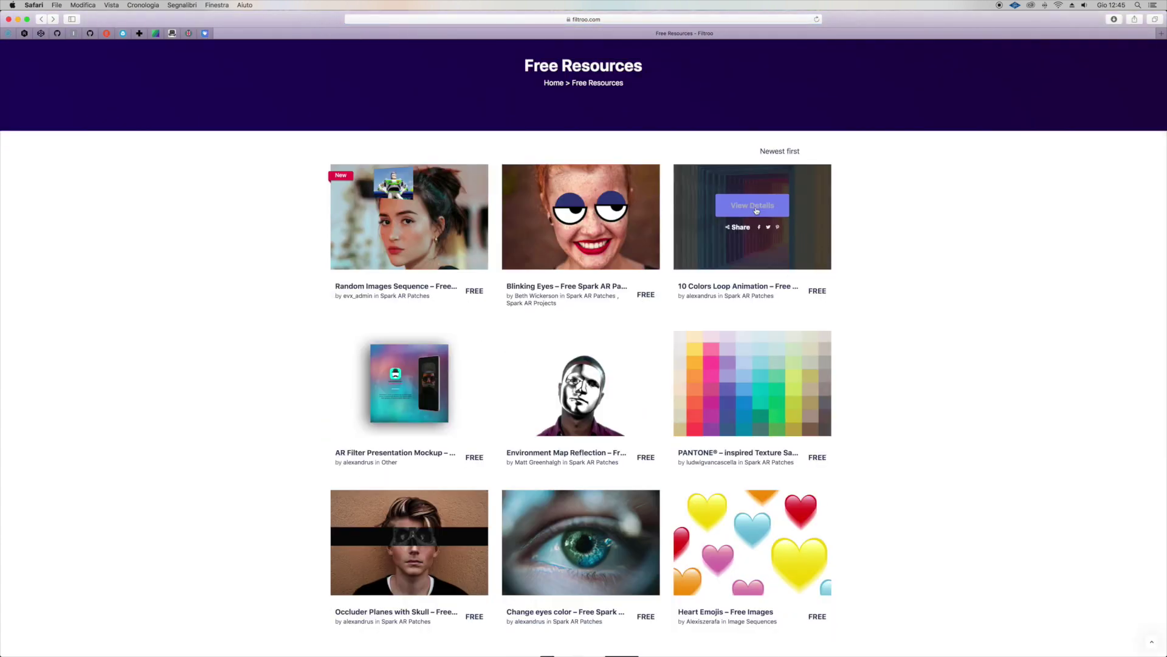
click(757, 210)
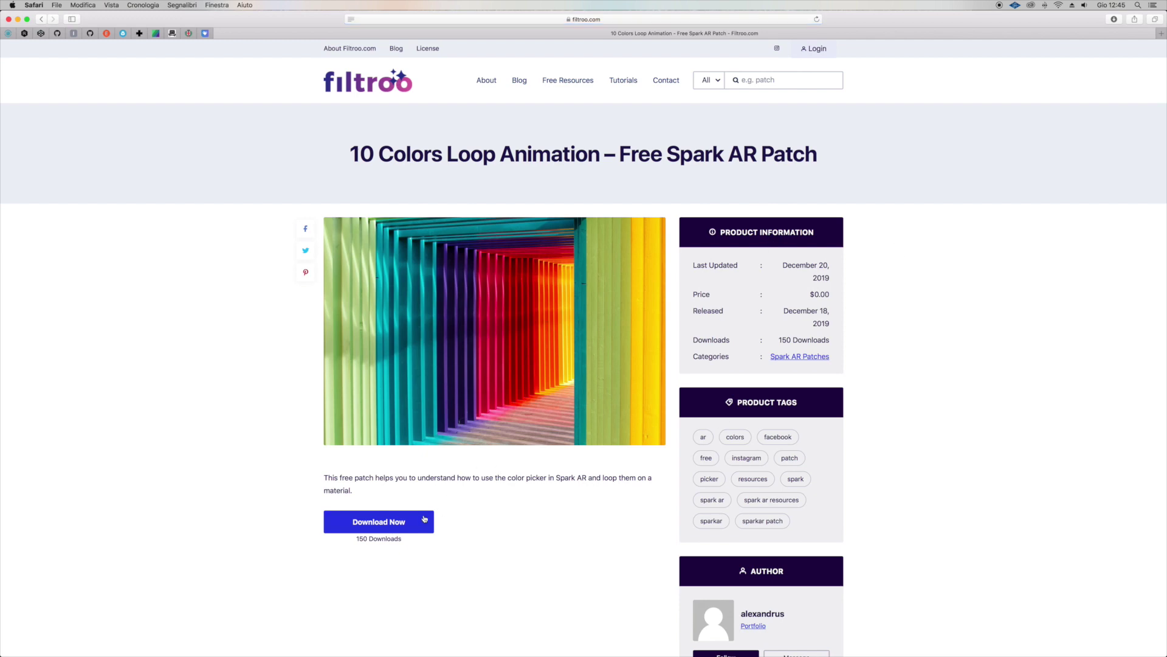
- Download the 10 Colors Loop Animation patch, entering the e-mail address in the download form
click(424, 519)
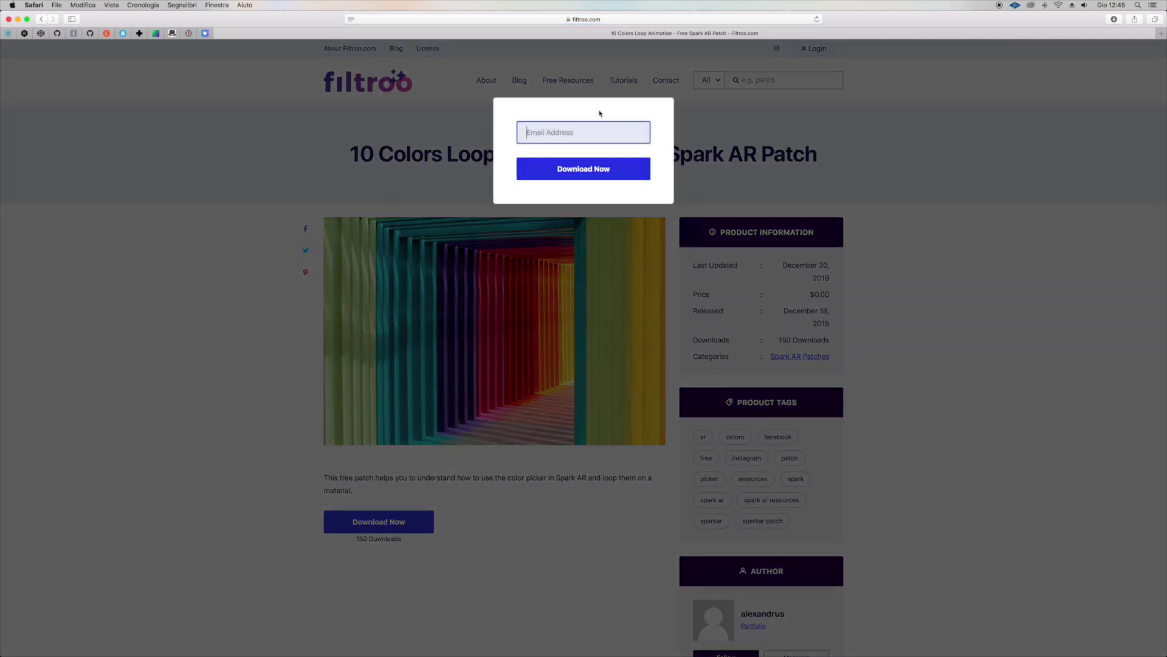
click(587, 131)
click(608, 152)
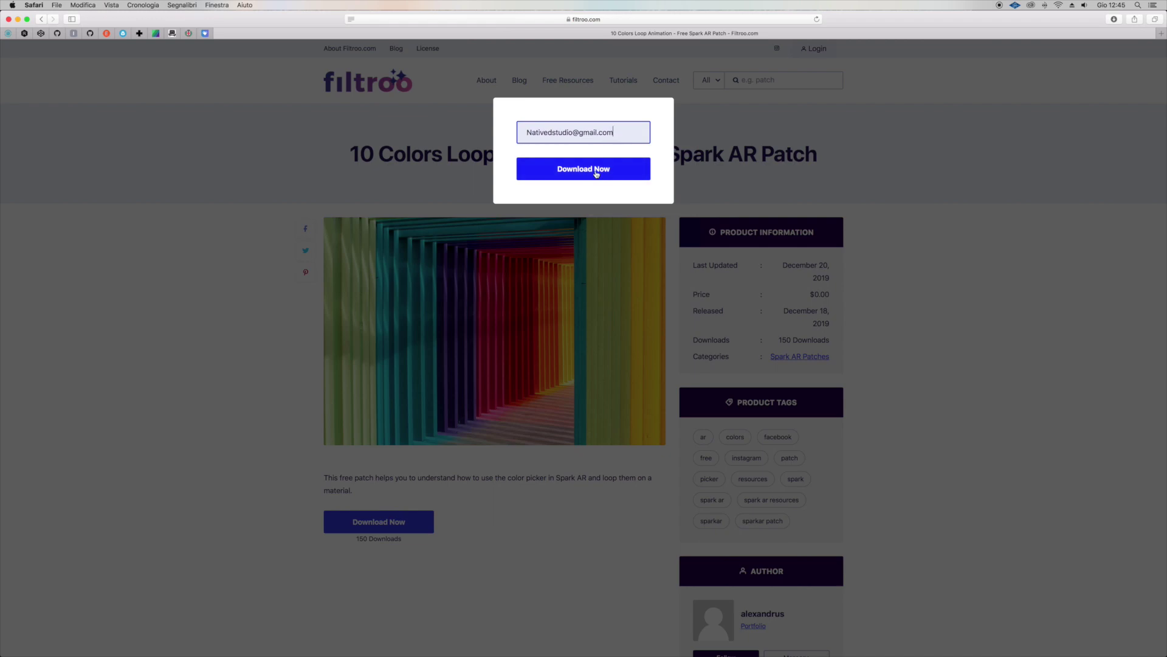
click(596, 173)
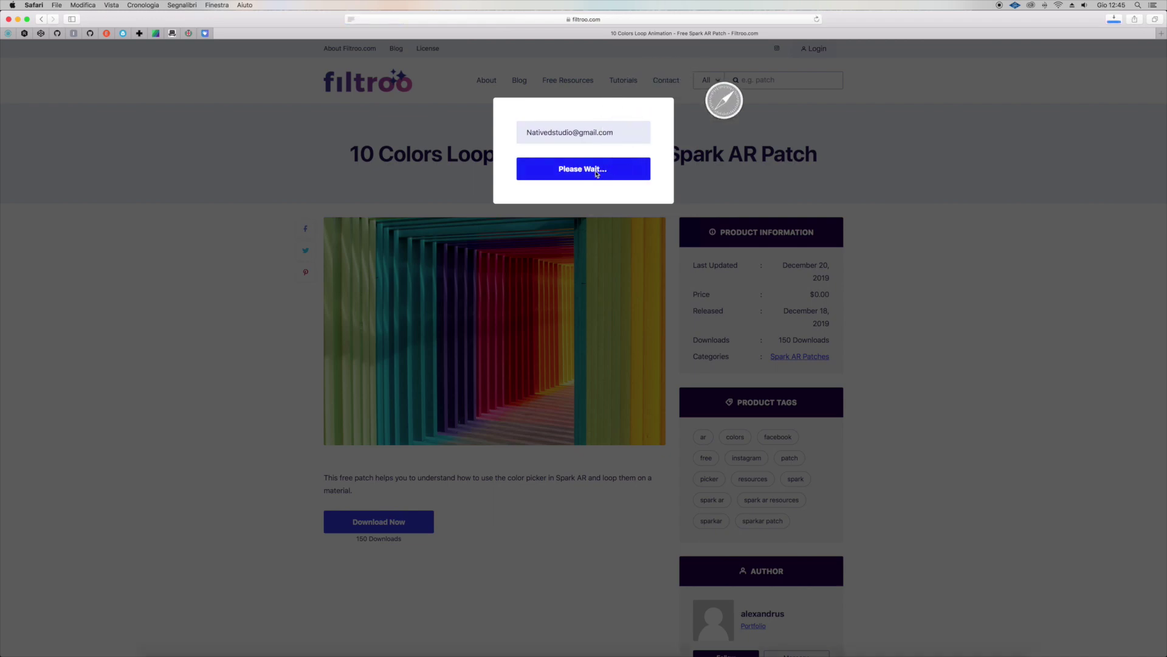
- Close the preview of the downloaded 10 Colors Loop Animation image and return to the Free Resources list
scroll(916, 589, down, 2)
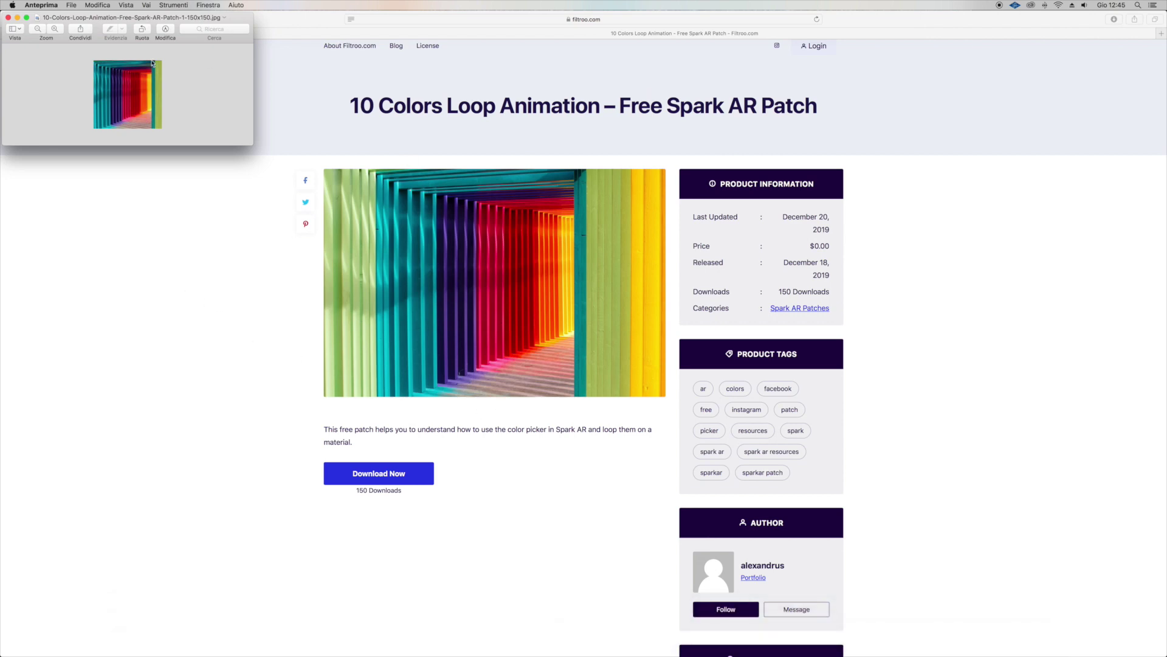
click(8, 18)
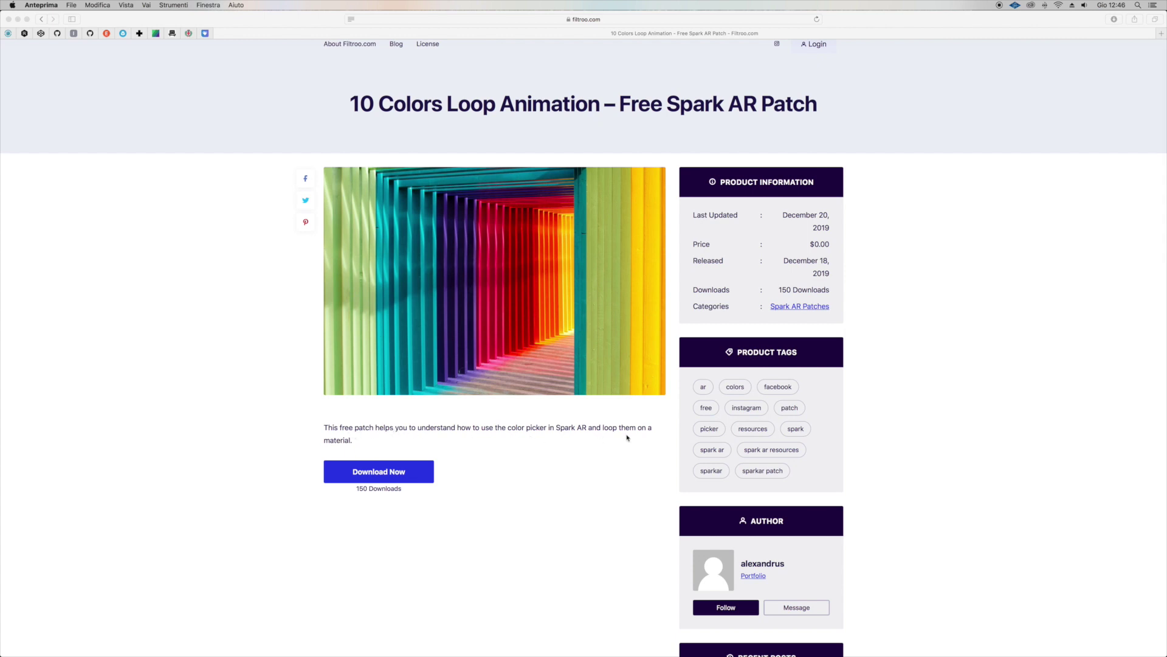
scroll(417, 401, up, 2)
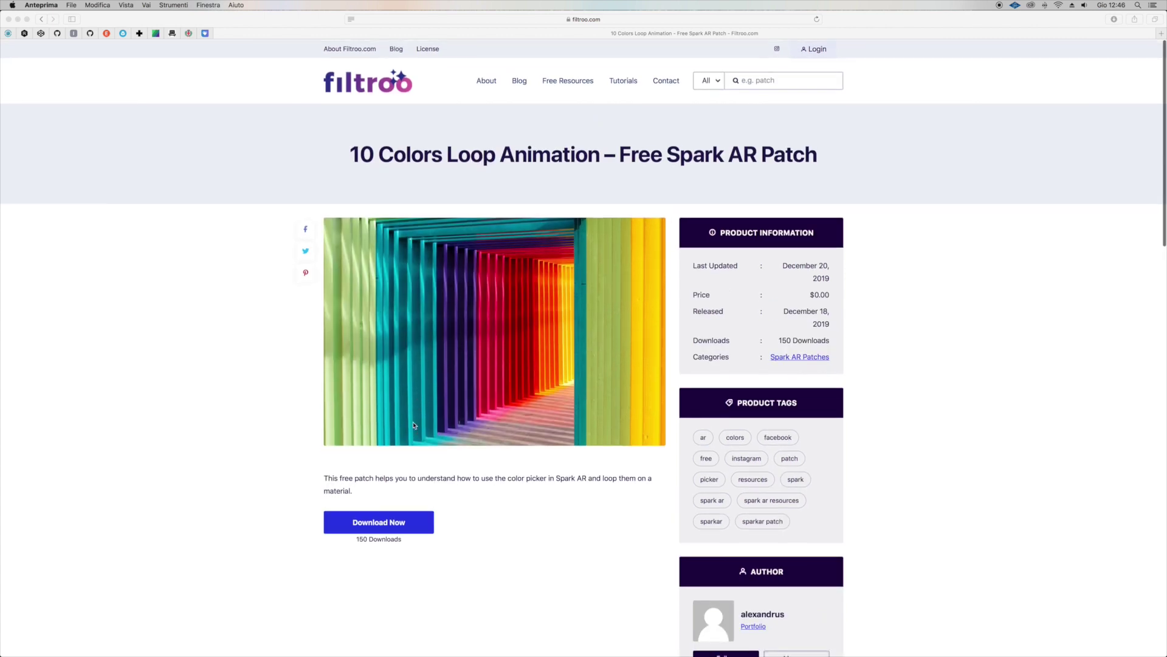
click(43, 19)
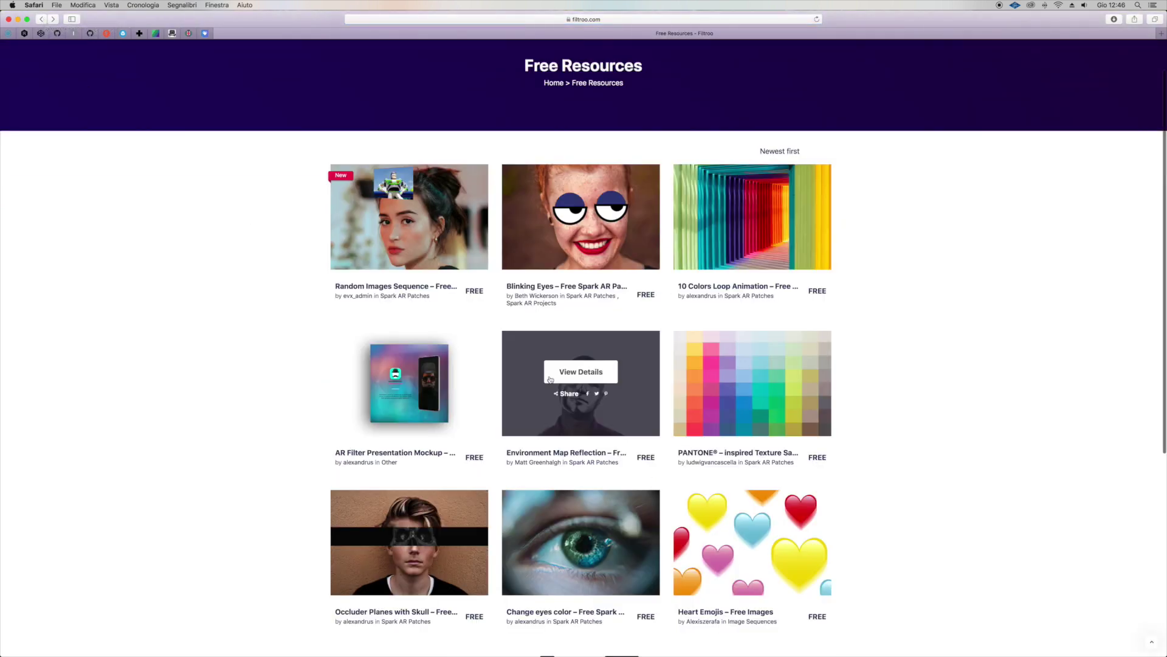
- Open the AR Filter Presentation Mockup page and download the mockup, entering the e-mail address in the form
scroll(364, 304, down, 4)
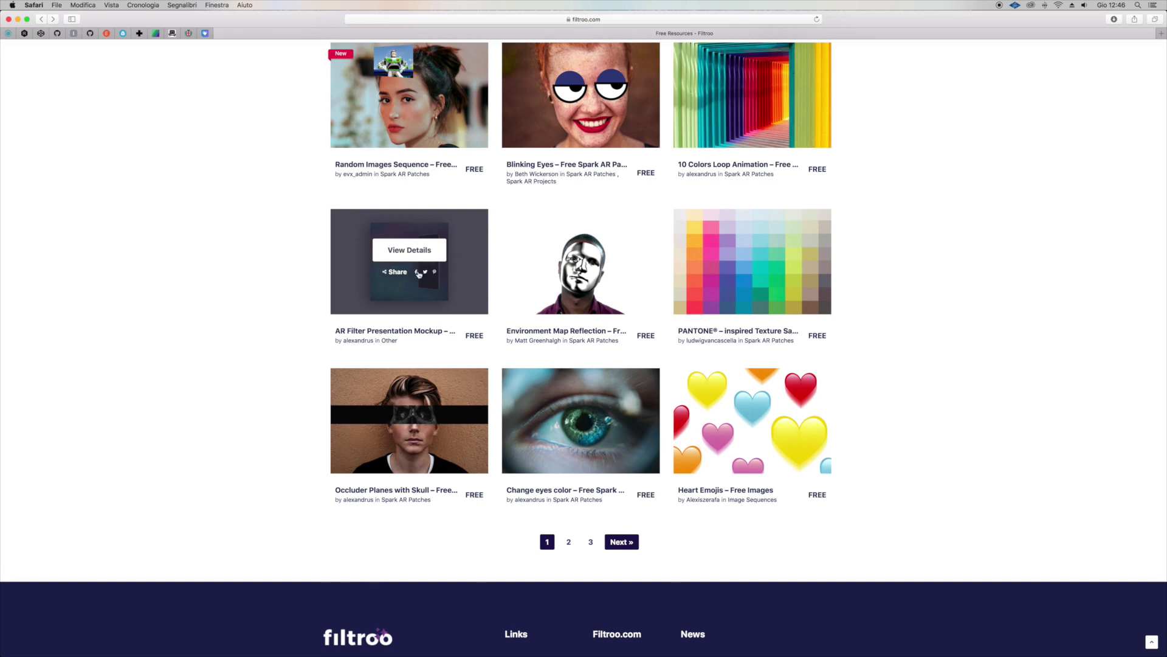
click(426, 255)
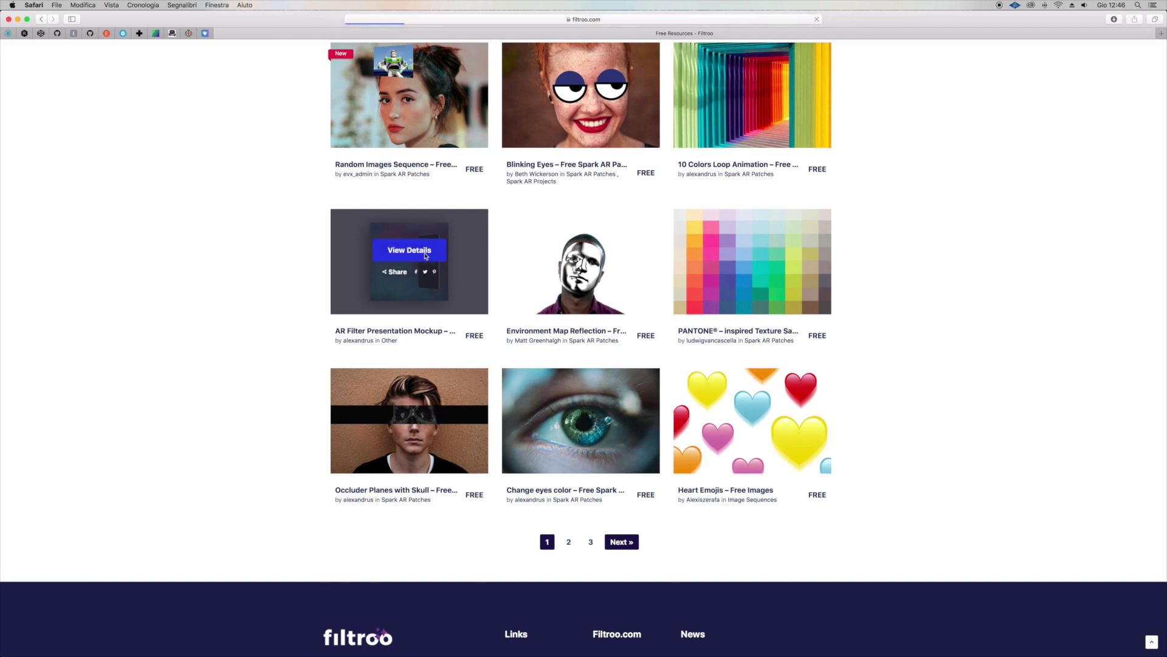
scroll(563, 268, down, 3)
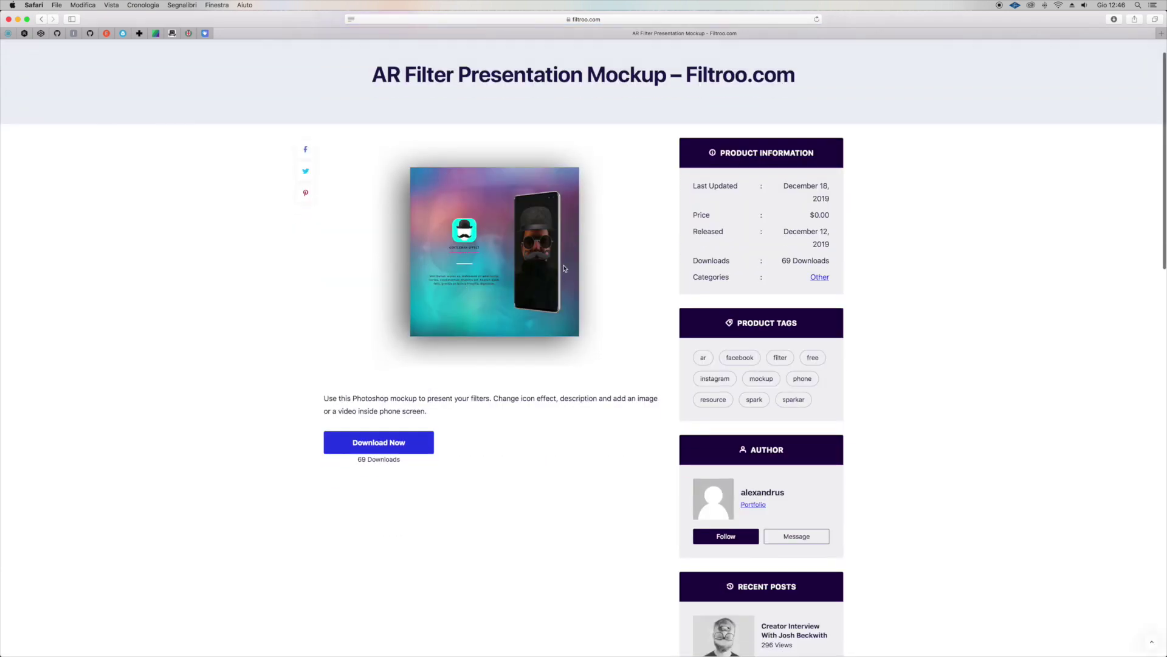
click(372, 449)
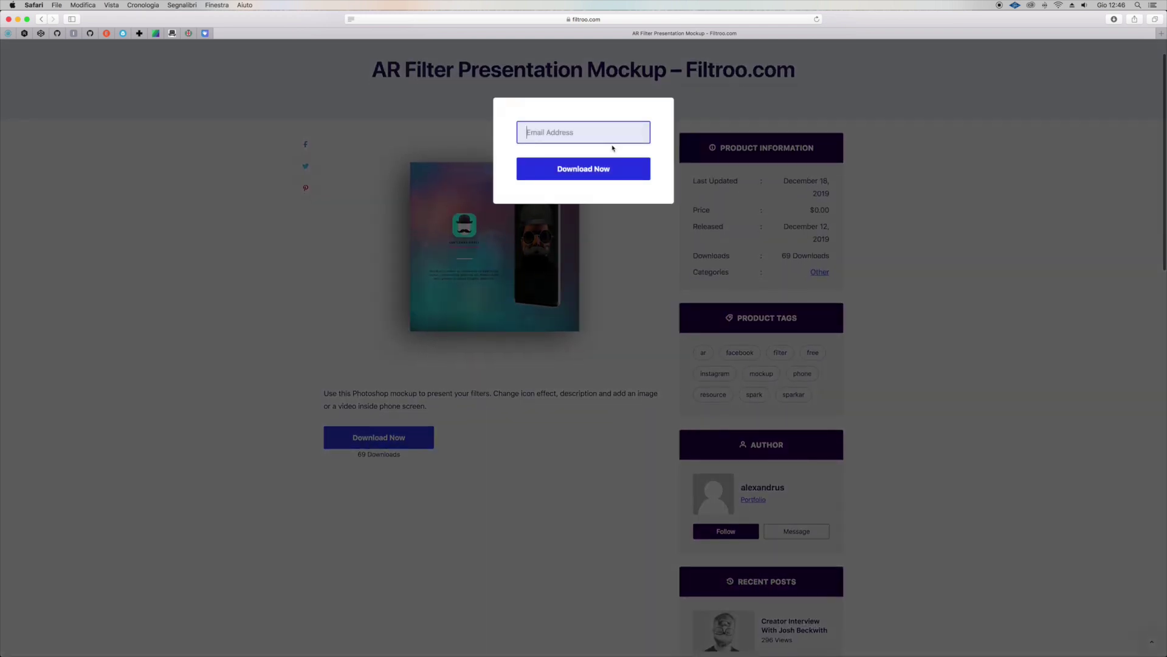
right_click(615, 129)
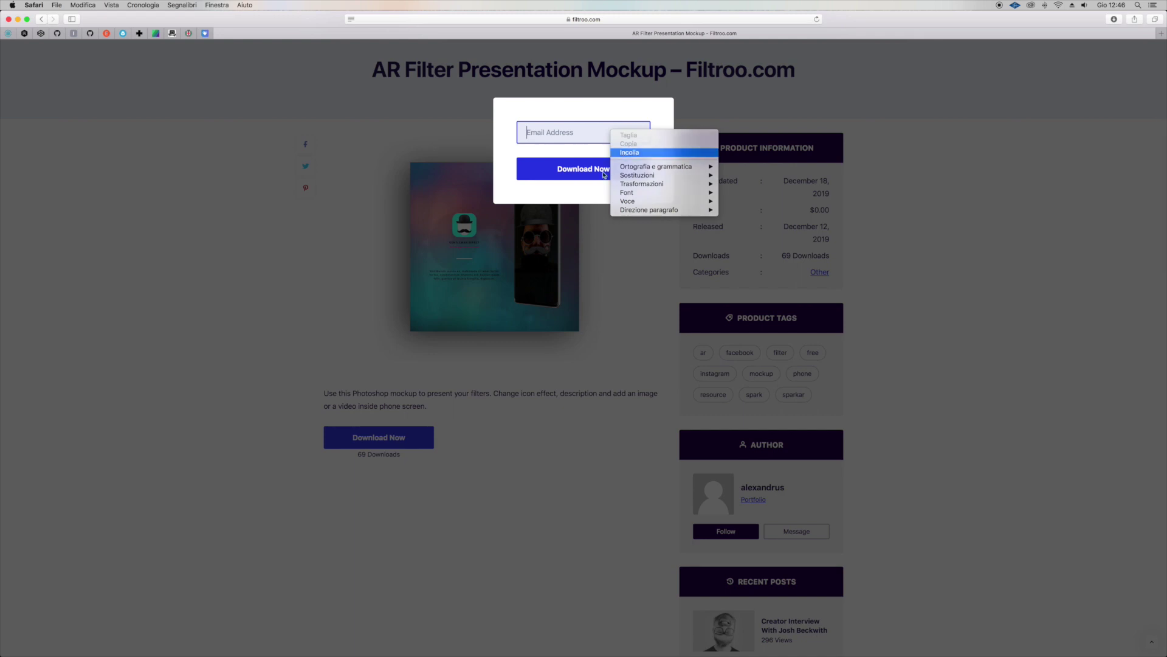
click(626, 133)
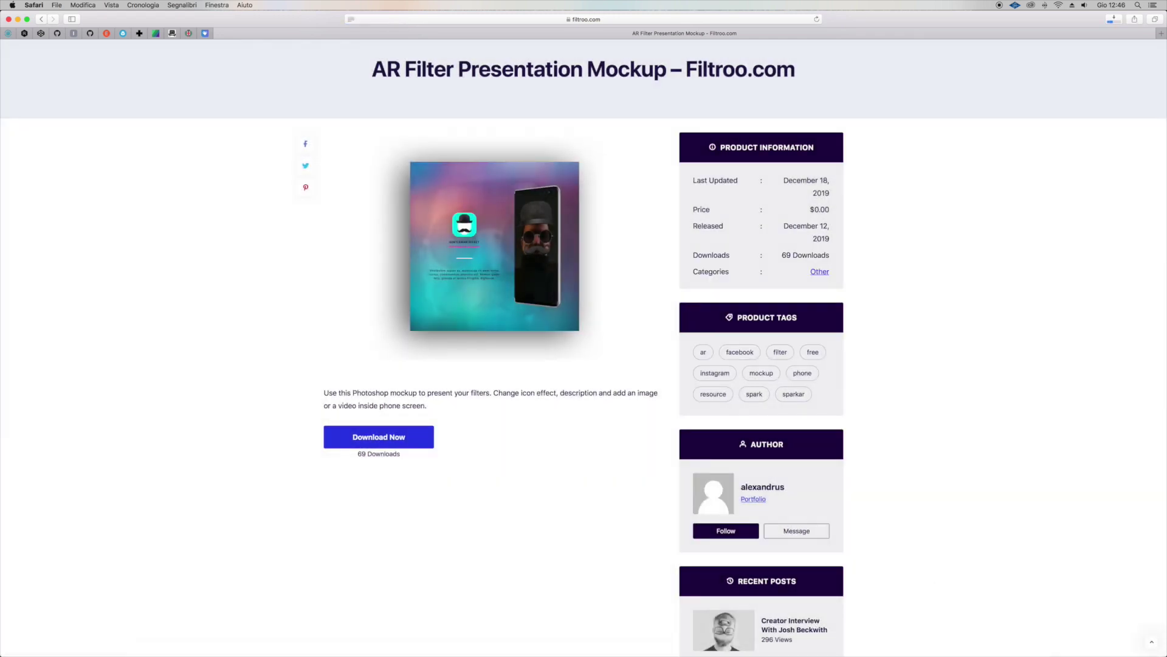
- Open the Filter Presentation folder from the downloads in Finder
mouse_move(856, 638)
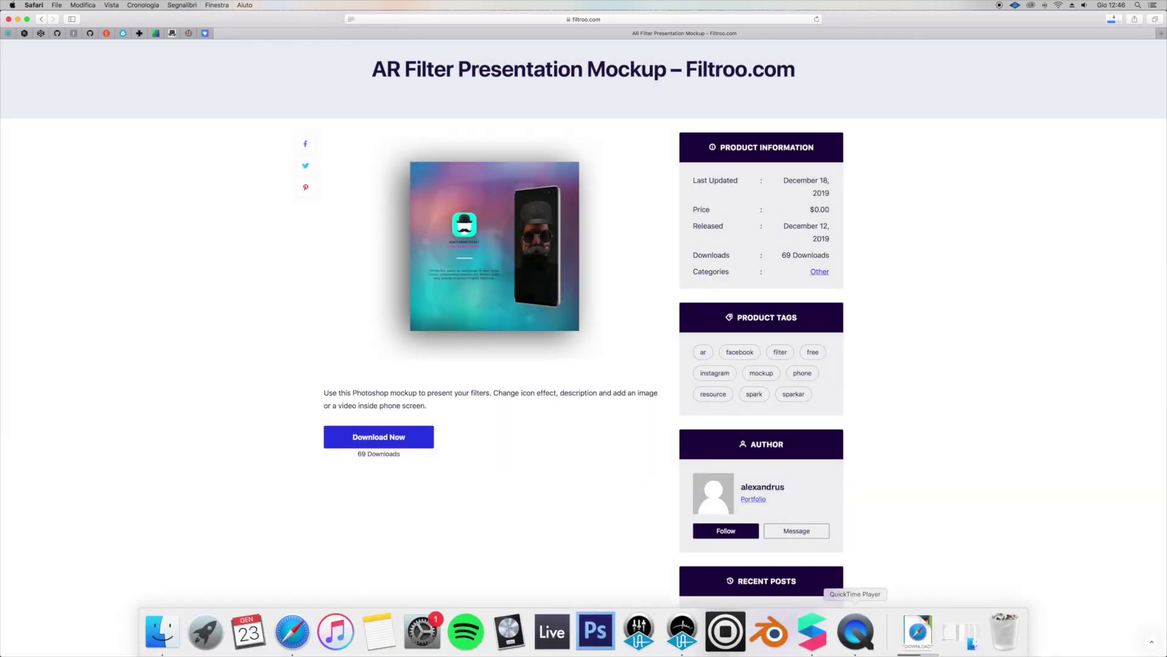
click(916, 633)
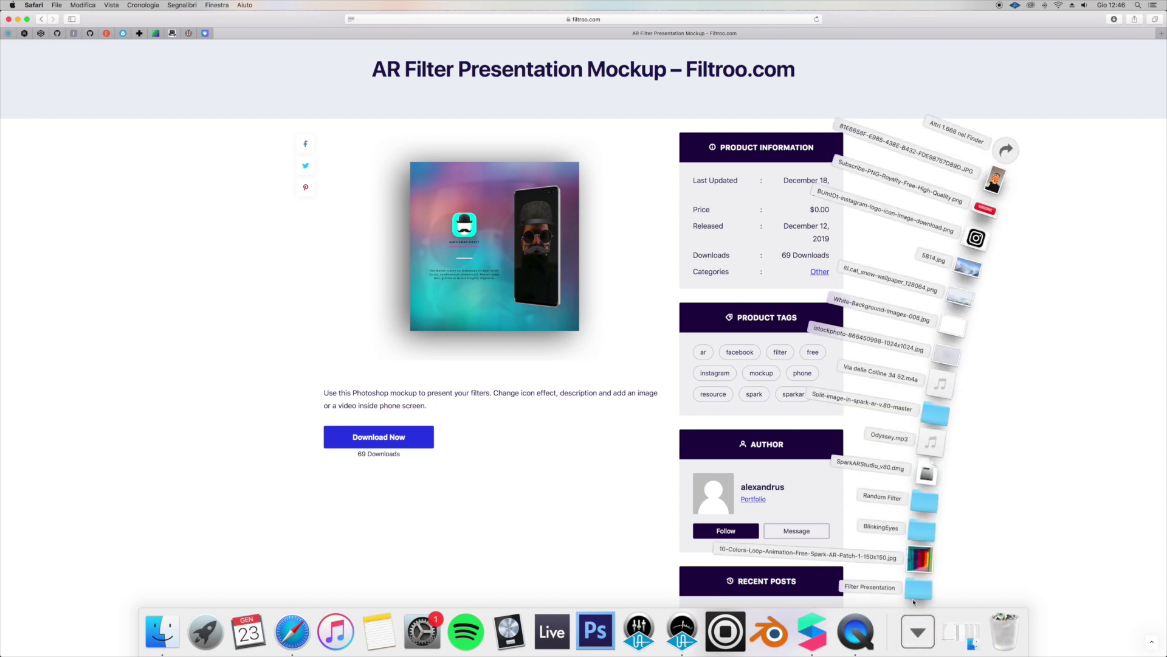
click(918, 591)
scroll(912, 632, down, 1)
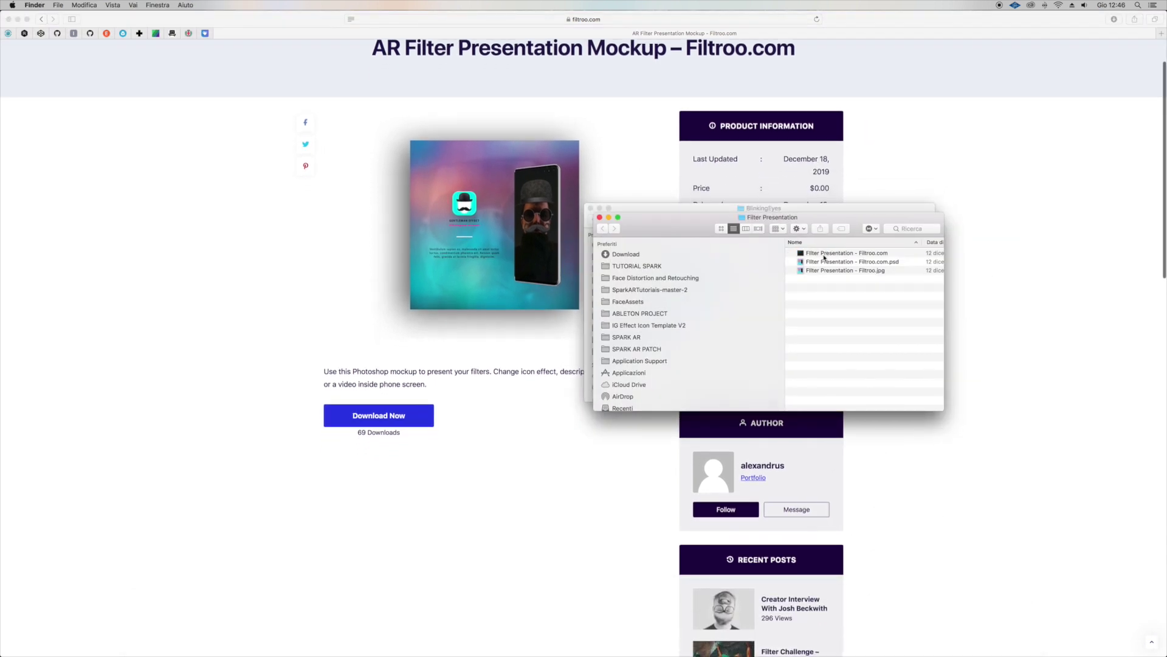
- Preview the PSD and JPG files of the filter presentation mockup
click(824, 257)
key(space)
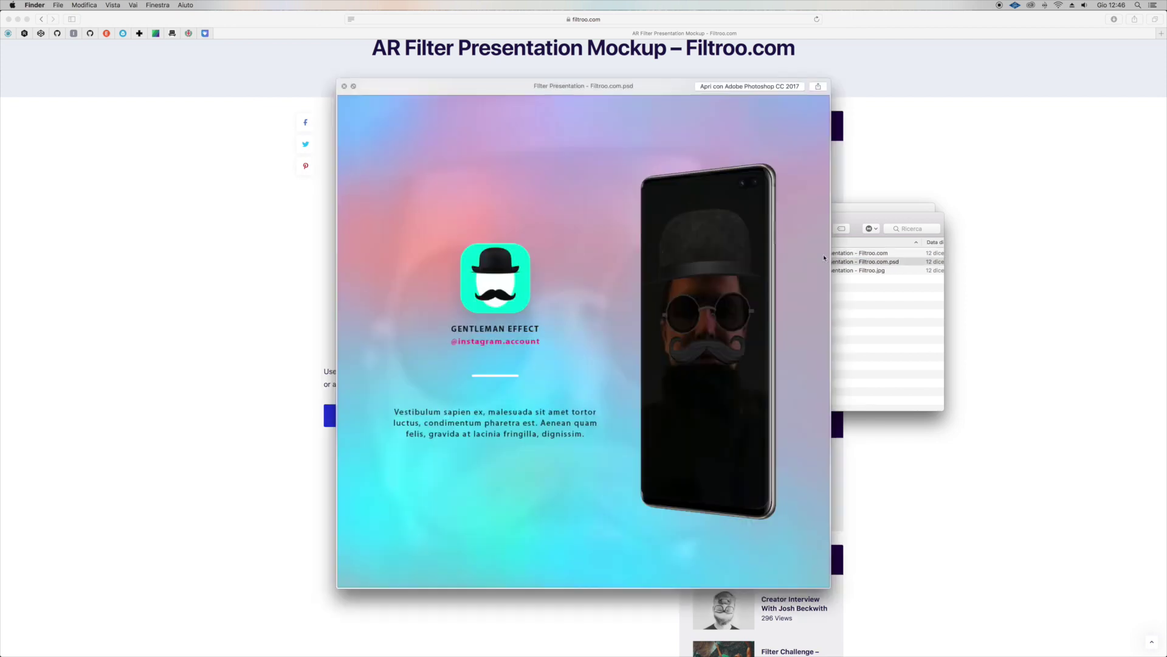
key(Down)
key(space)
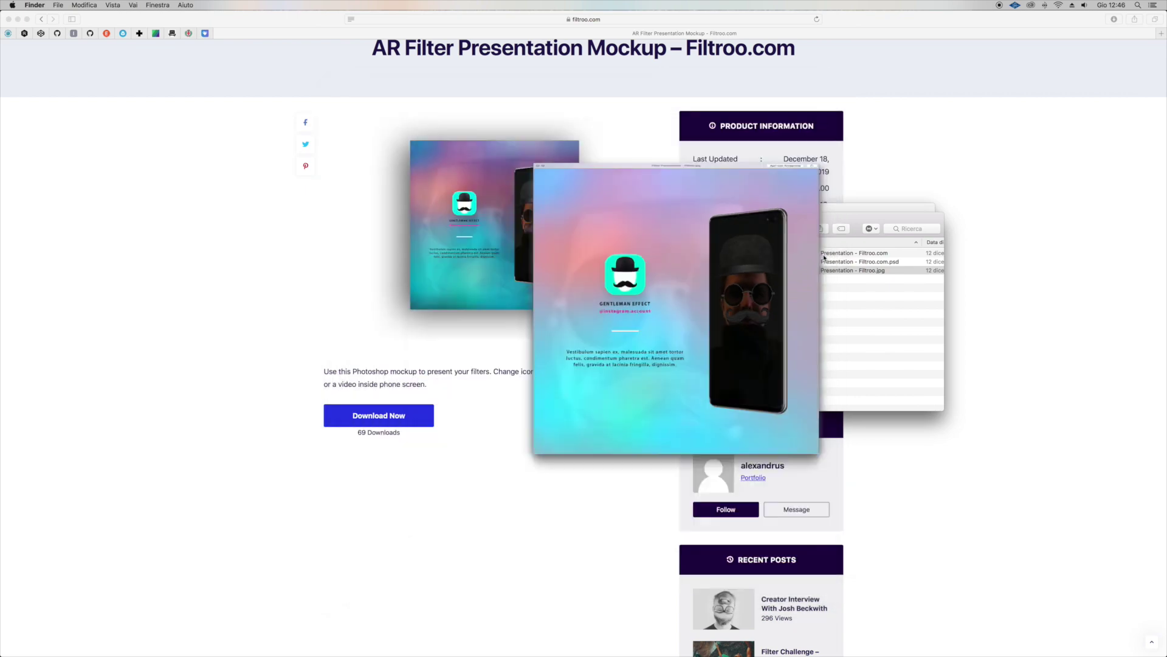
click(839, 261)
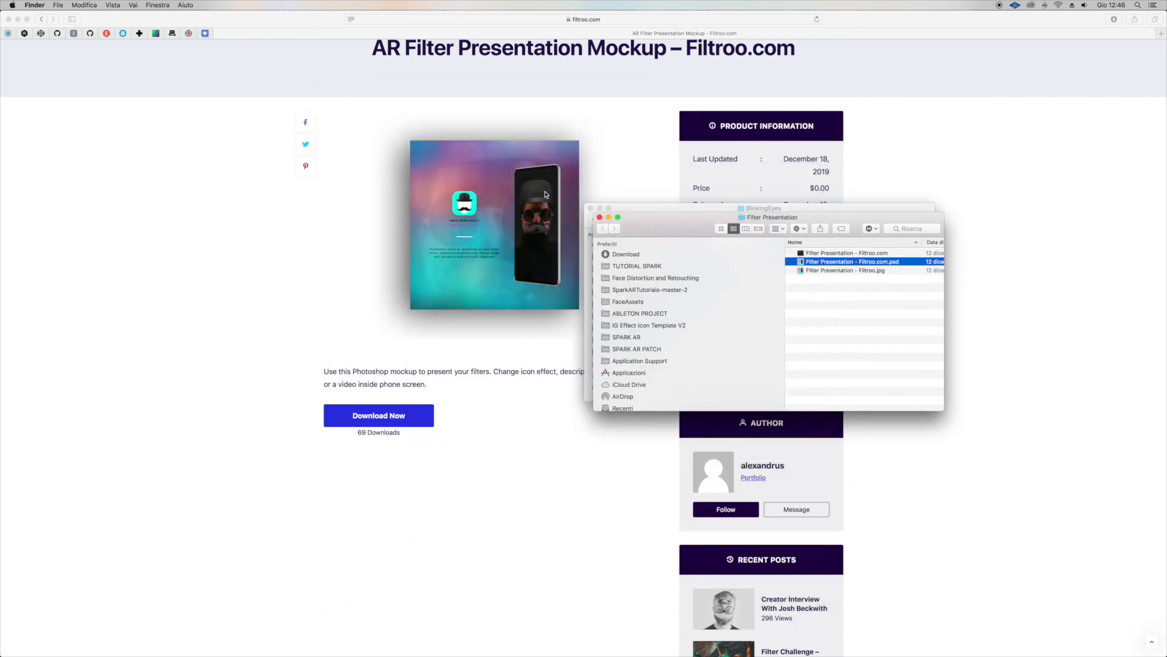
- Close the Filter Presentation, BlinkingEyes and Random Filter folder windows and return to the Free Resources list in Safari
click(599, 217)
click(591, 208)
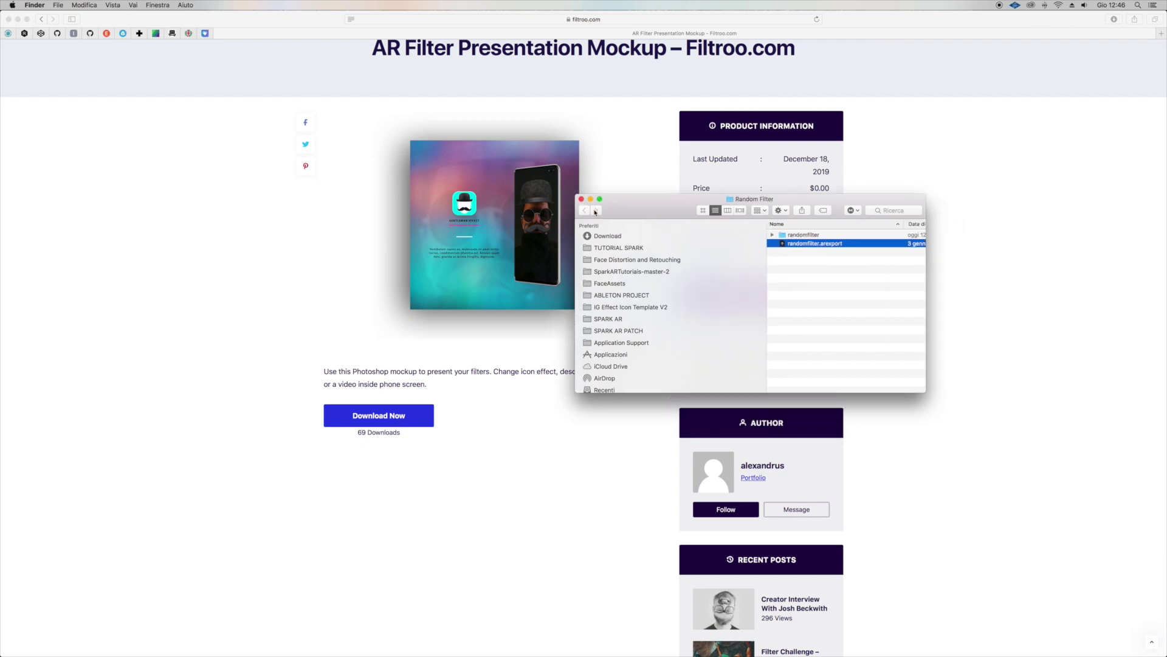
click(580, 199)
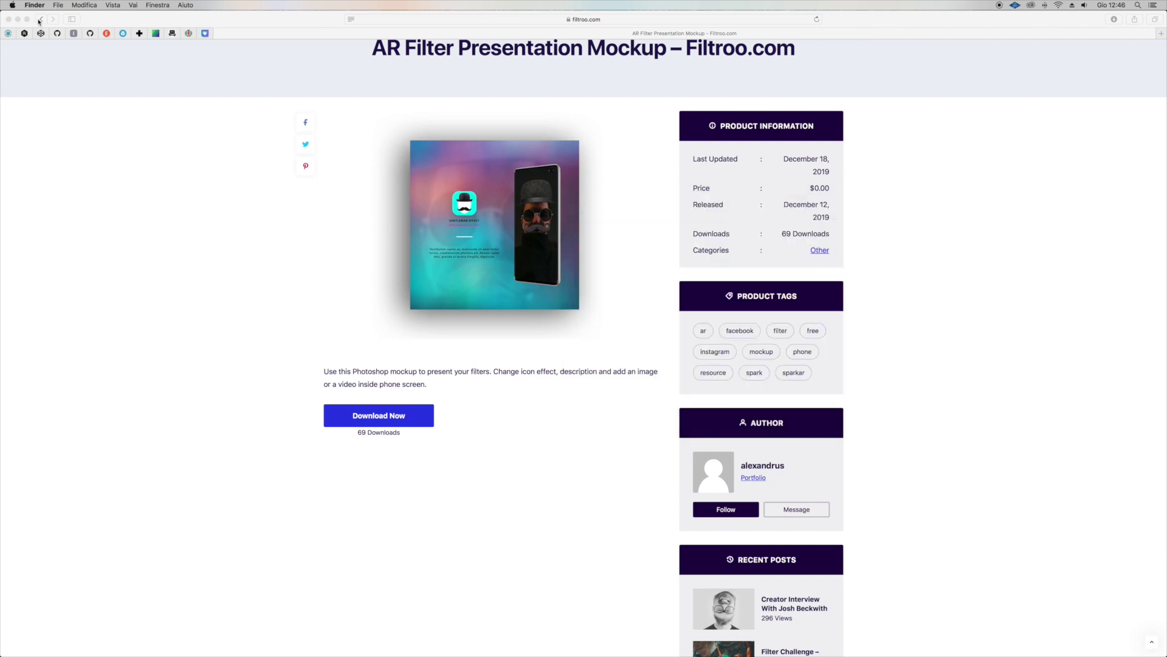
click(40, 21)
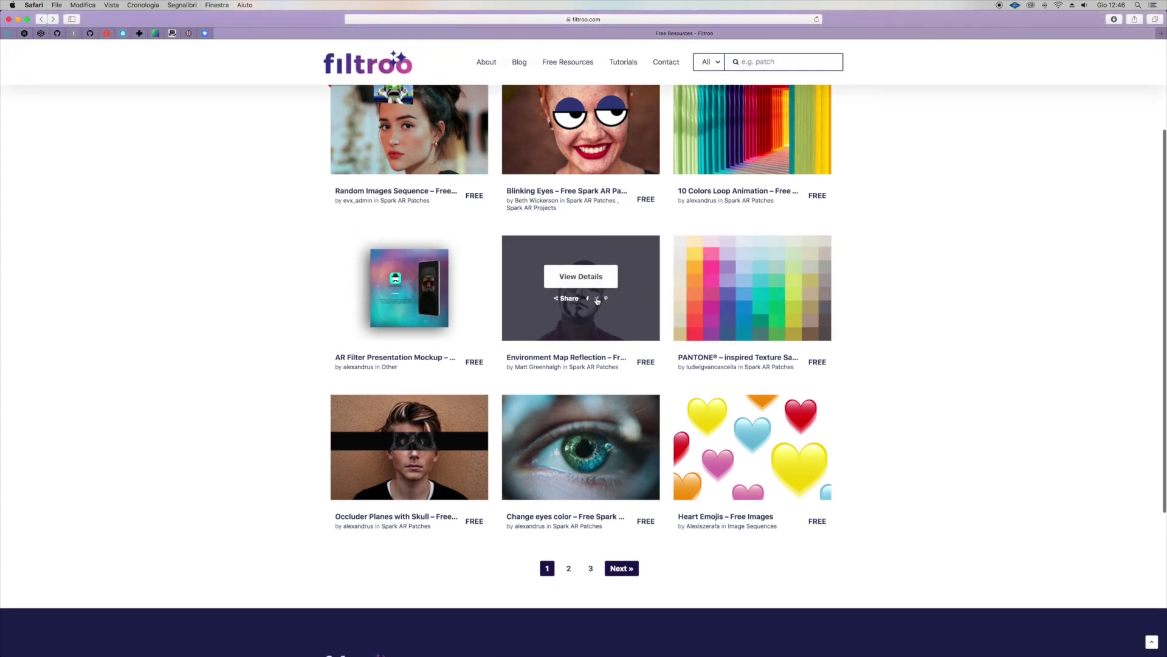
- Open the Environment Map Reflection patch page from the Free Resources list
click(597, 299)
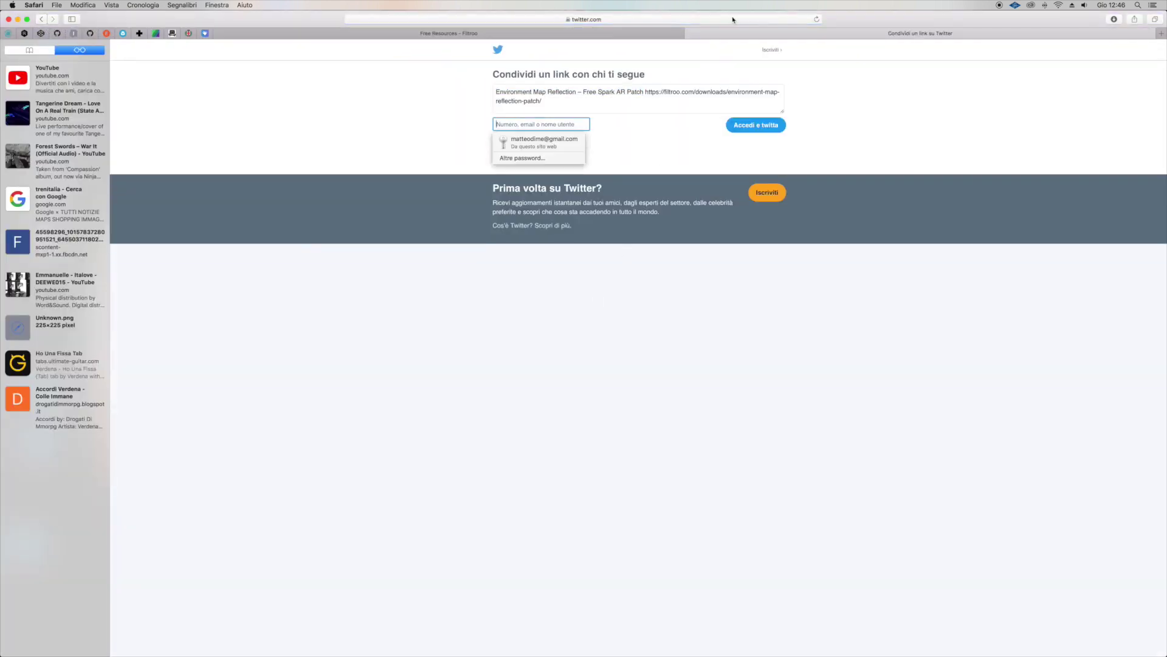
click(689, 34)
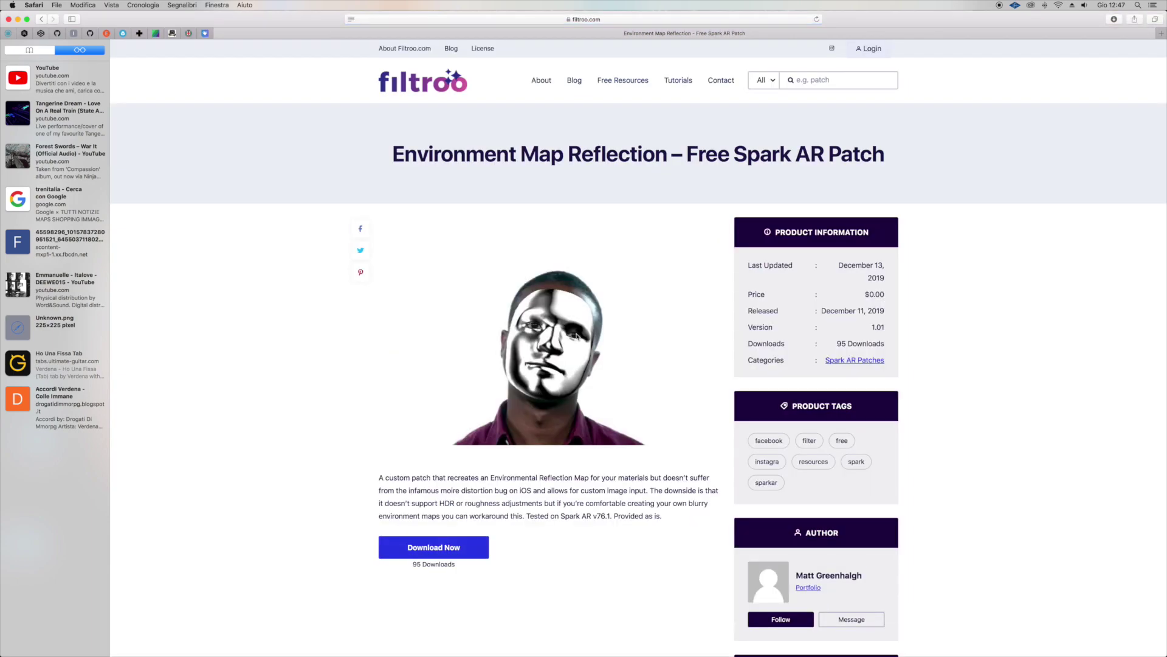
scroll(577, 334, down, 5)
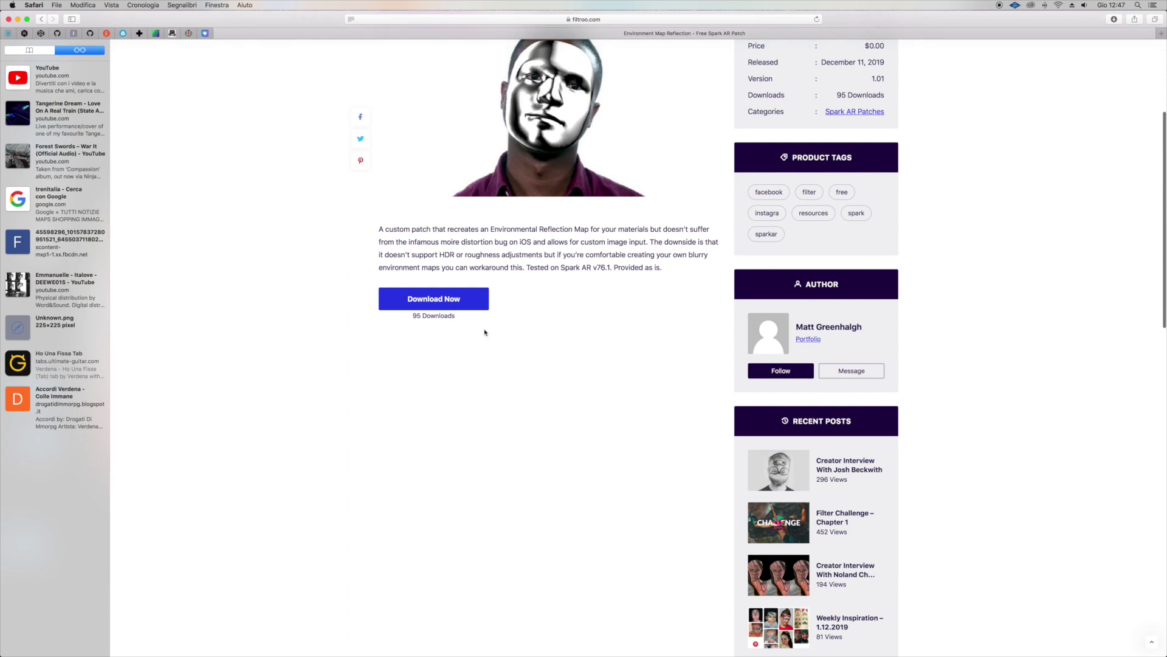
- Download the Environment Map Reflection patch, entering the e-mail address in the form, and show the downloaded files
click(458, 304)
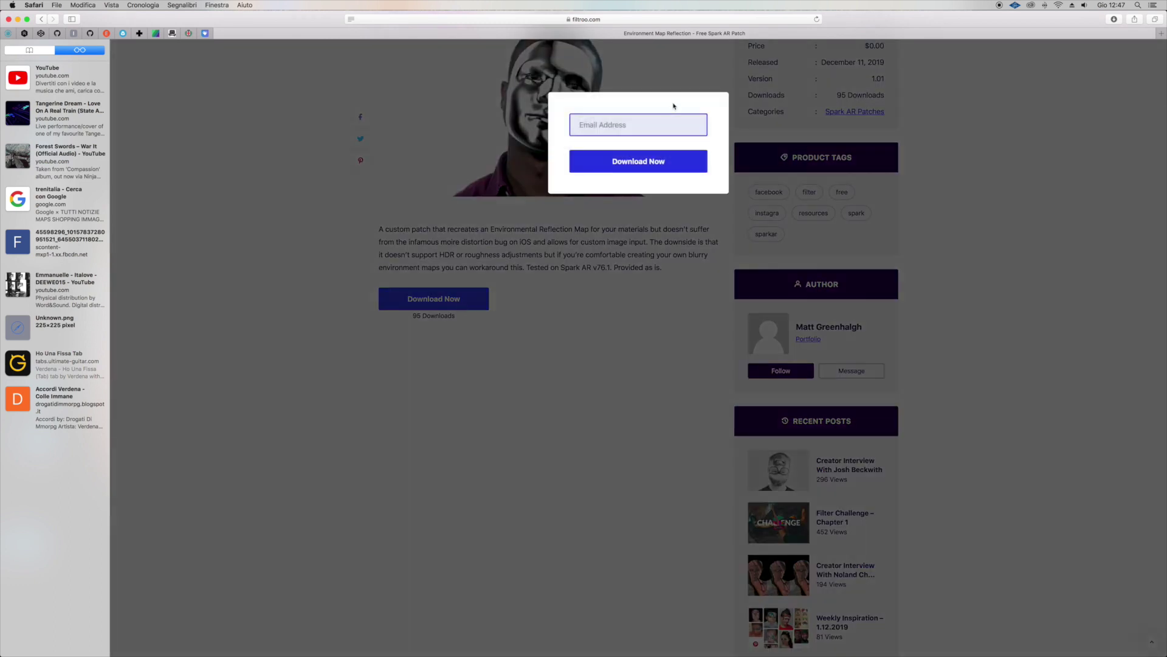
right_click(628, 127)
click(644, 147)
click(630, 162)
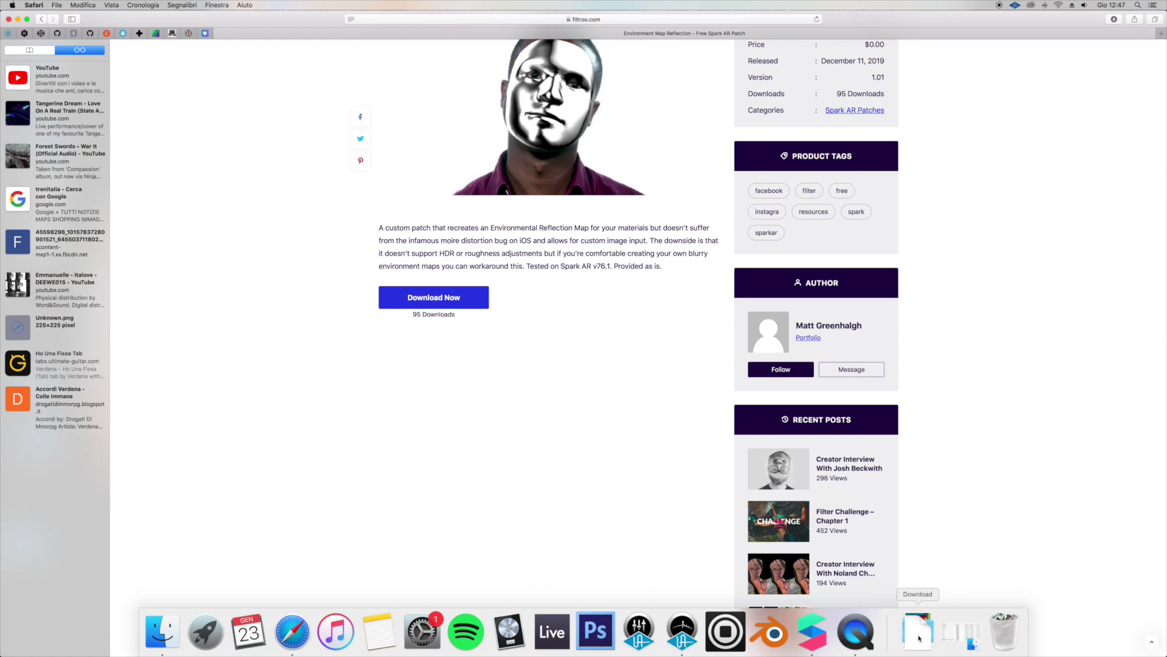
click(920, 637)
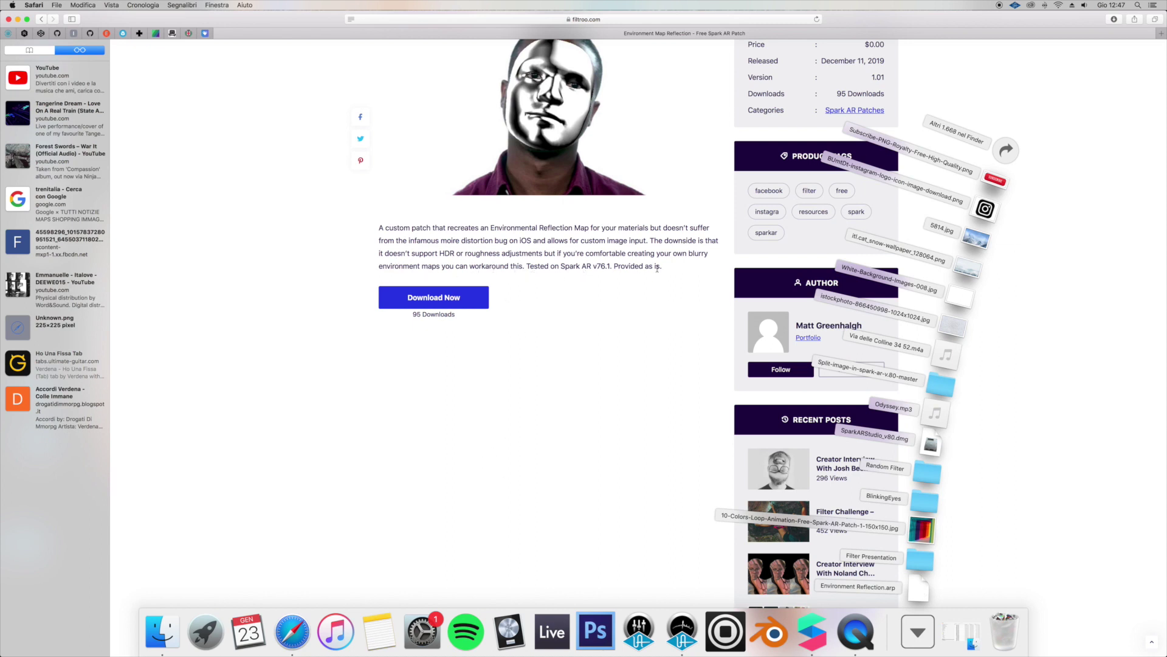
scroll(645, 279, up, 2)
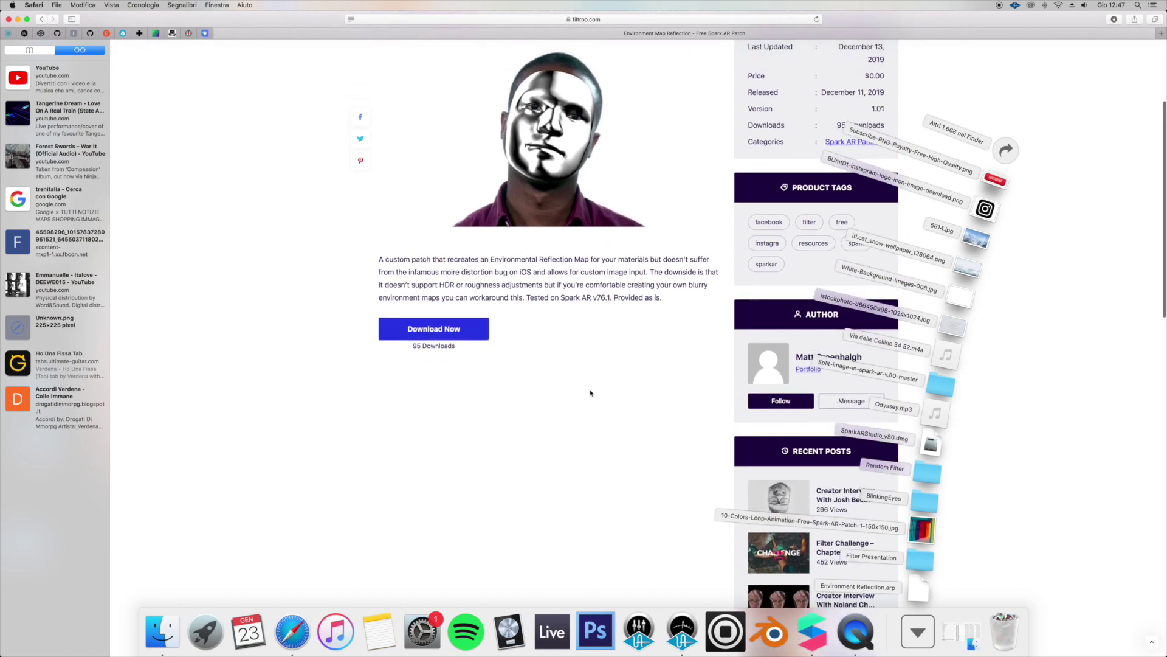
- Switch to Spark AR Studio and create a new project from the Face Mask template
click(828, 630)
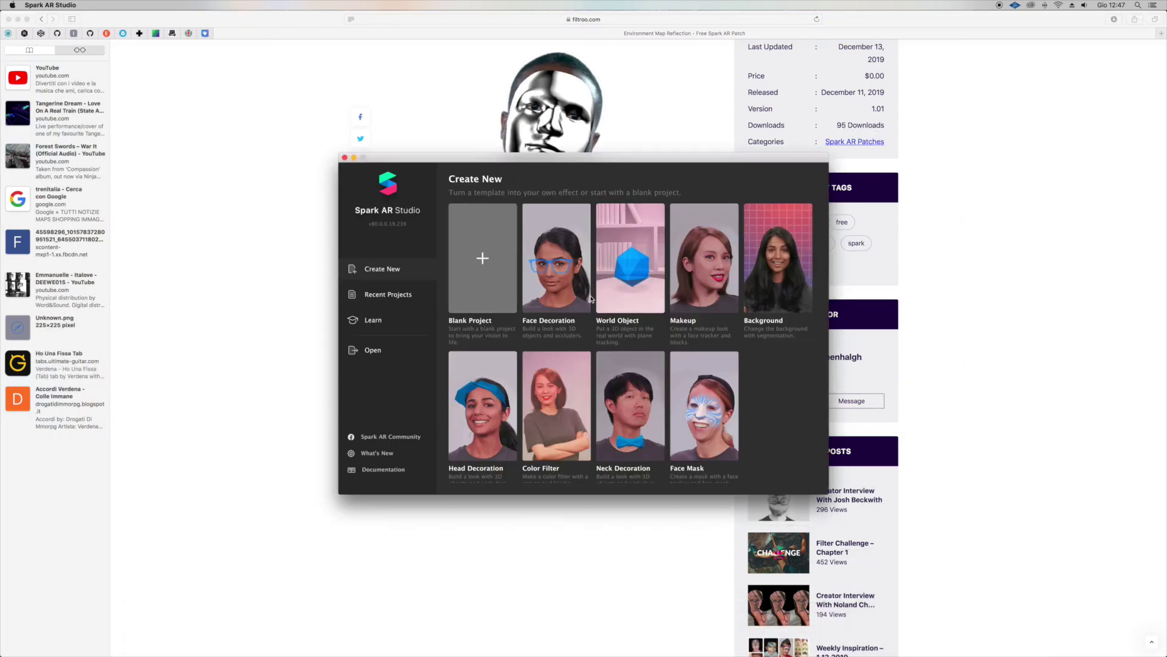
scroll(745, 380, down, 1)
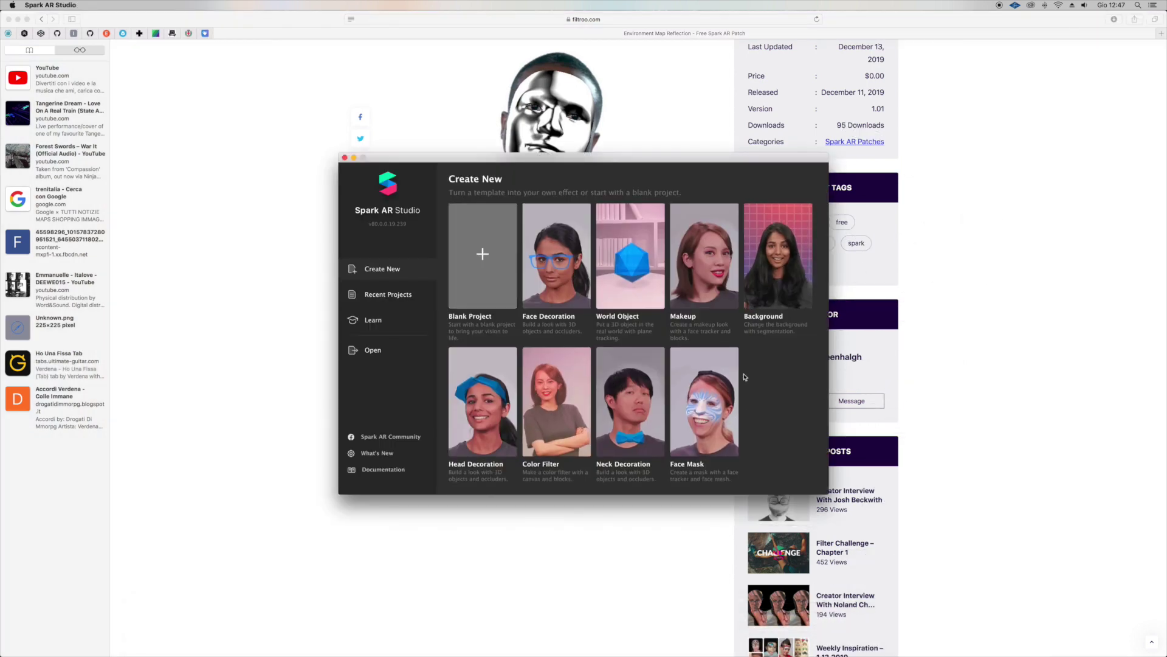
click(713, 408)
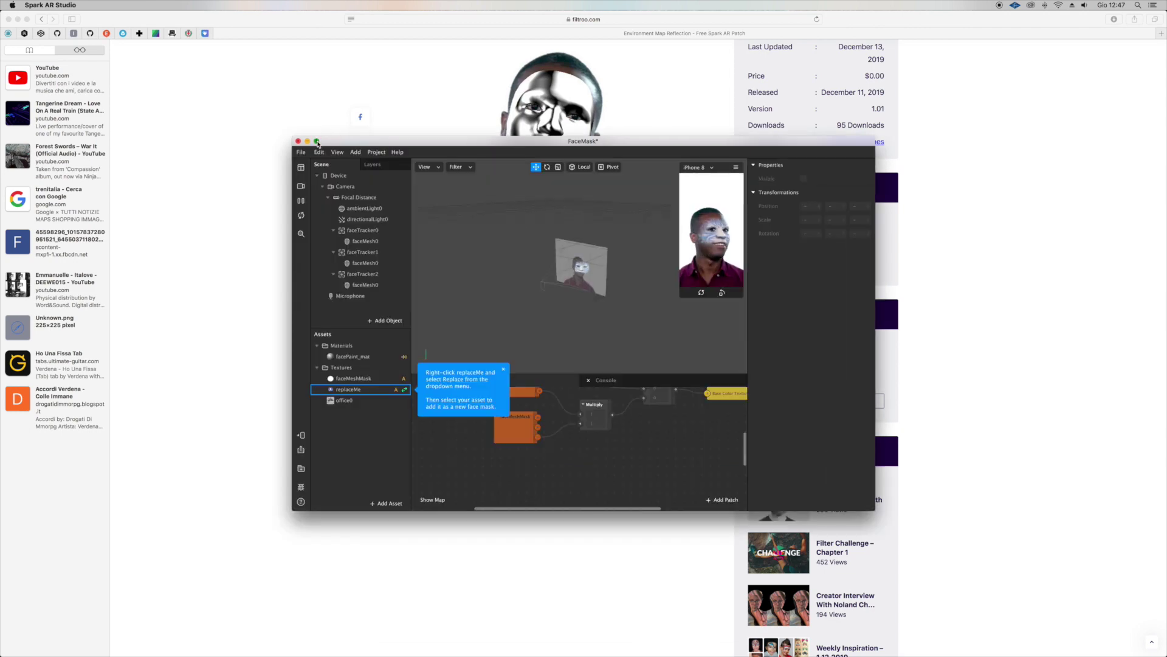
- Expand the project window to full size and delete the replaceMe texture along with its file in the project folder
click(316, 142)
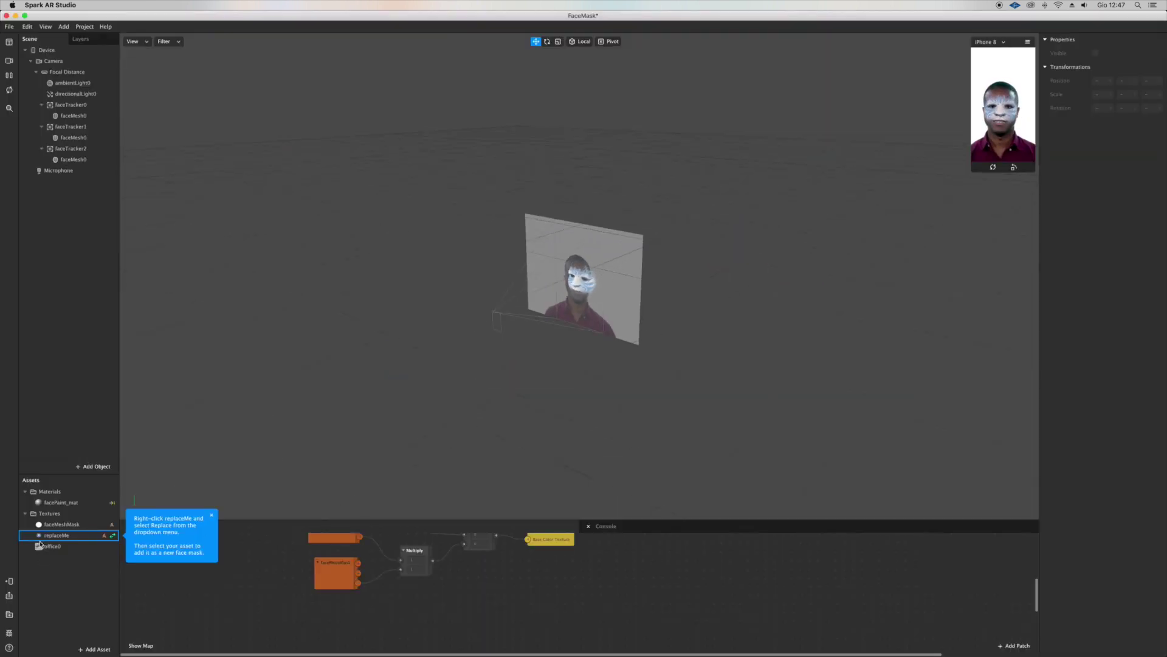
click(40, 537)
key(BackSpace)
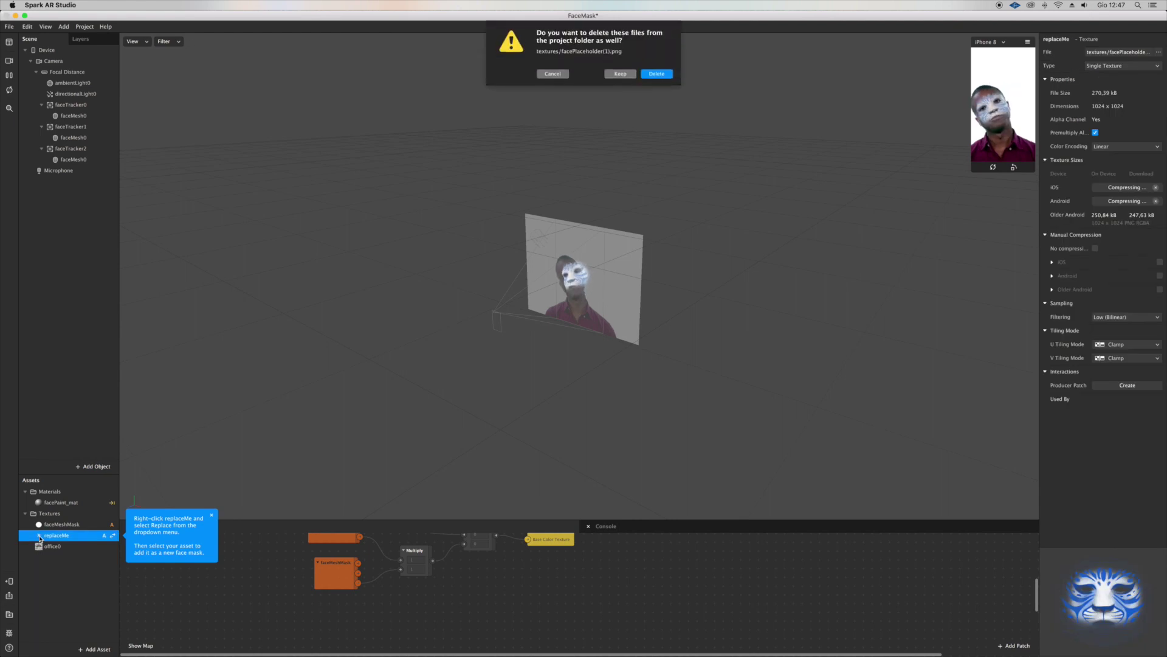
key(Return)
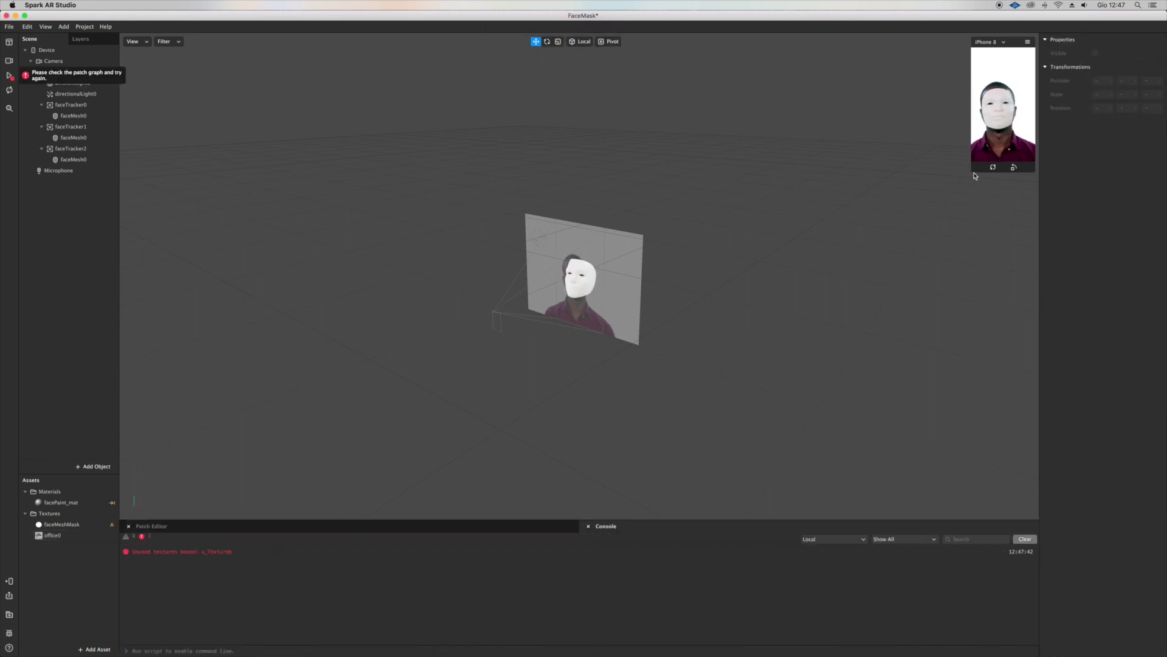
- Enlarge the simulator preview, show the Patch Editor instead of the Console and make it taller
drag(975, 176, 654, 417)
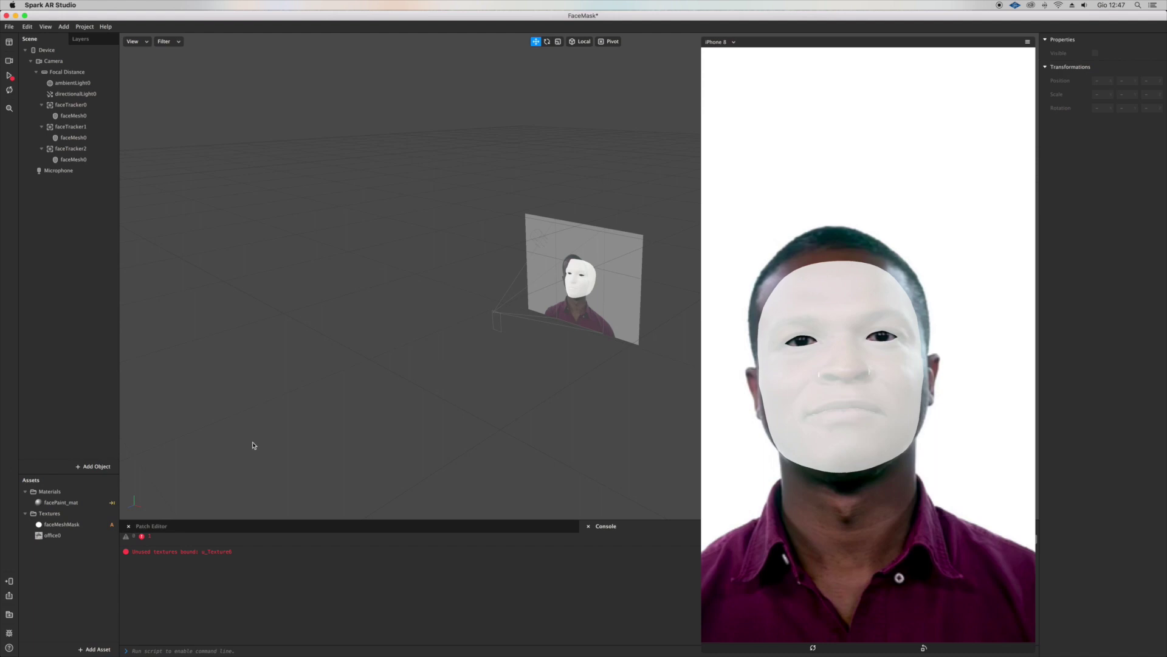
click(152, 526)
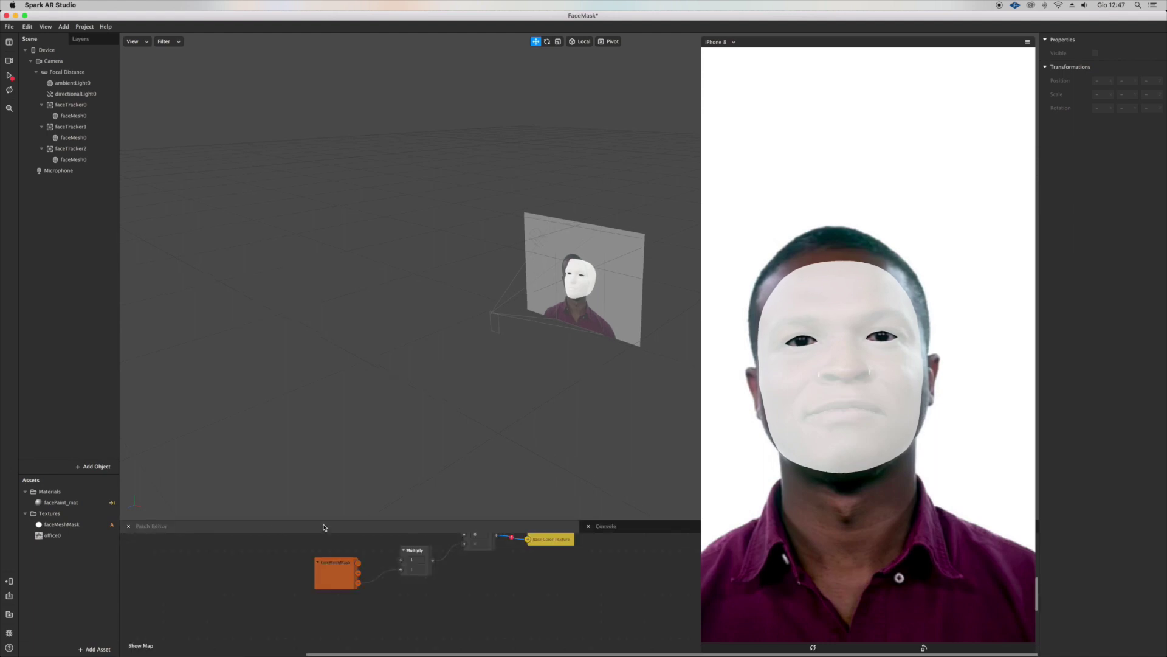
drag(326, 518, 334, 340)
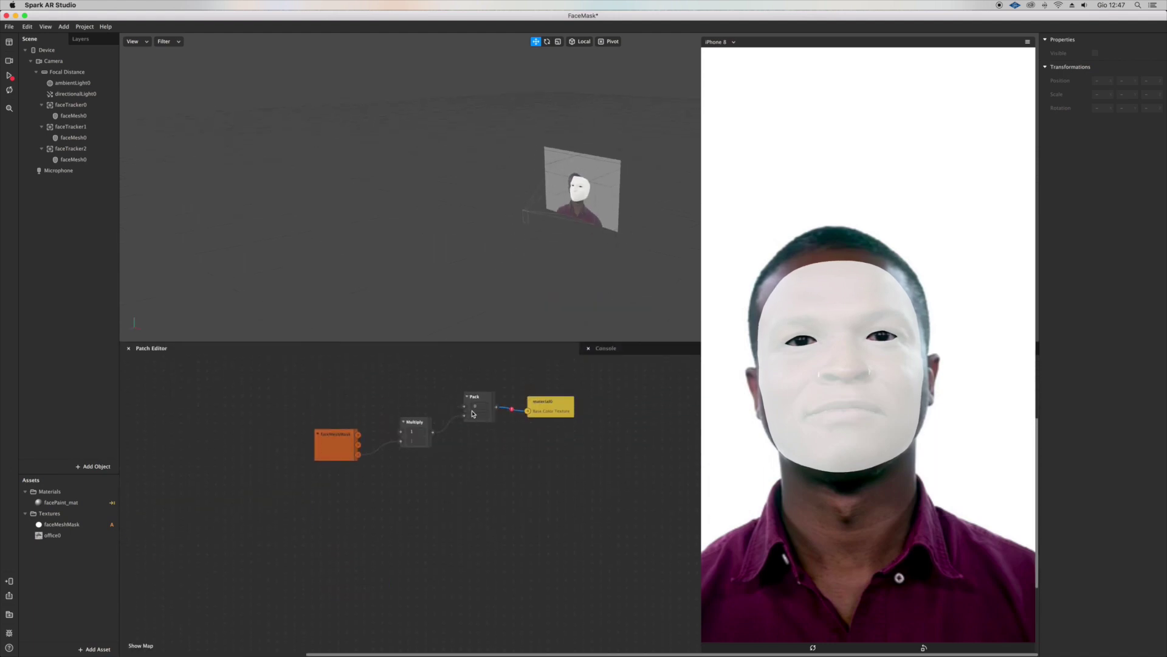
- Delete the yellow material patch and show facePaint_mat's Environment settings, keeping its shader type Physically-Based
click(536, 424)
key(Delete)
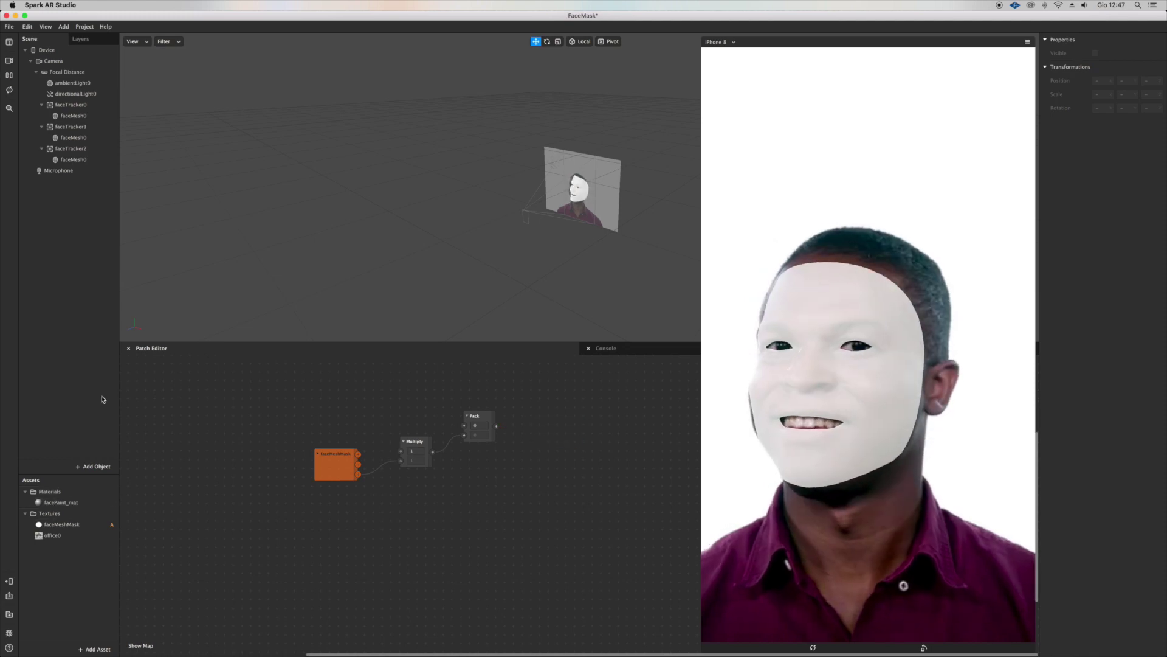
click(61, 503)
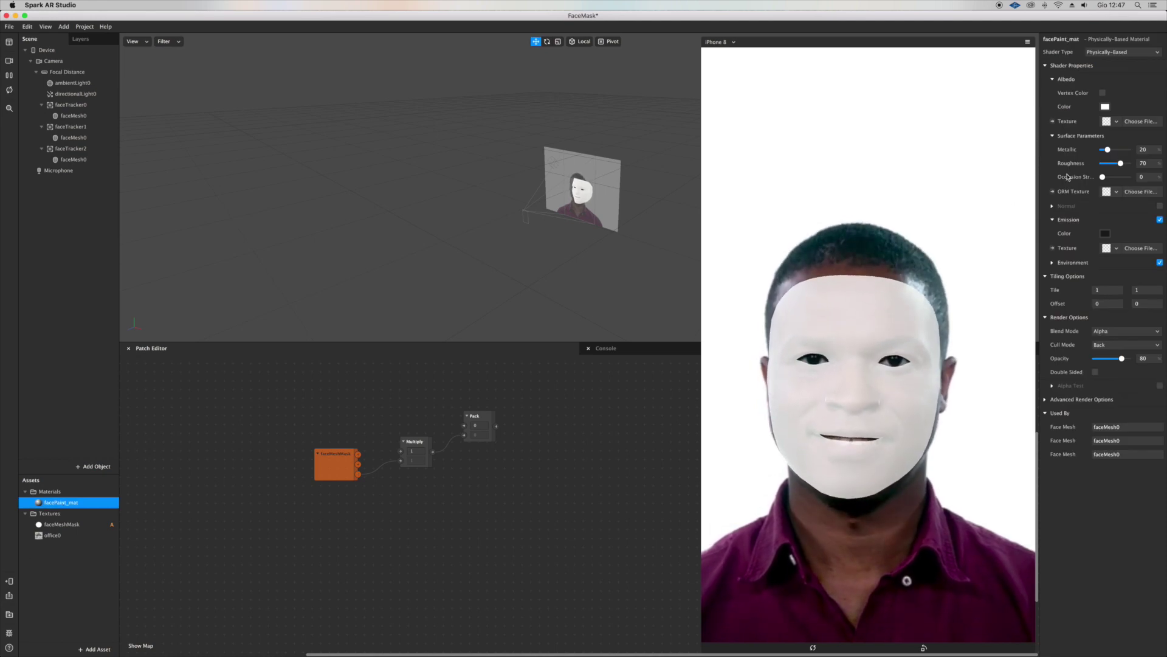
click(1108, 53)
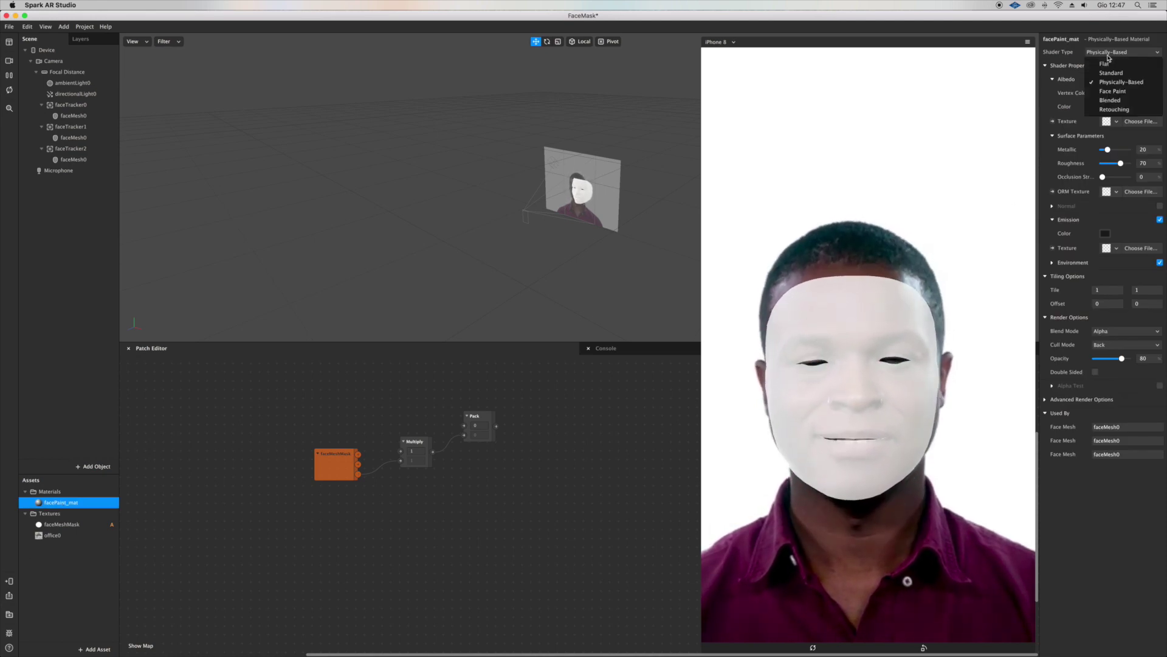
click(1133, 82)
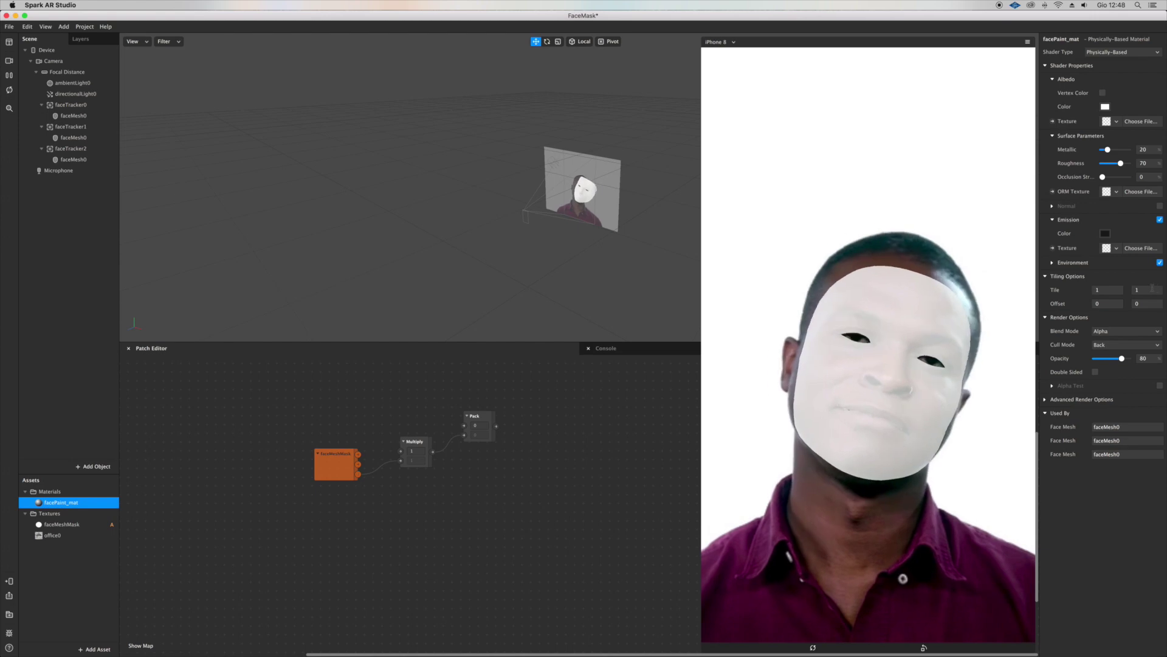
click(1053, 262)
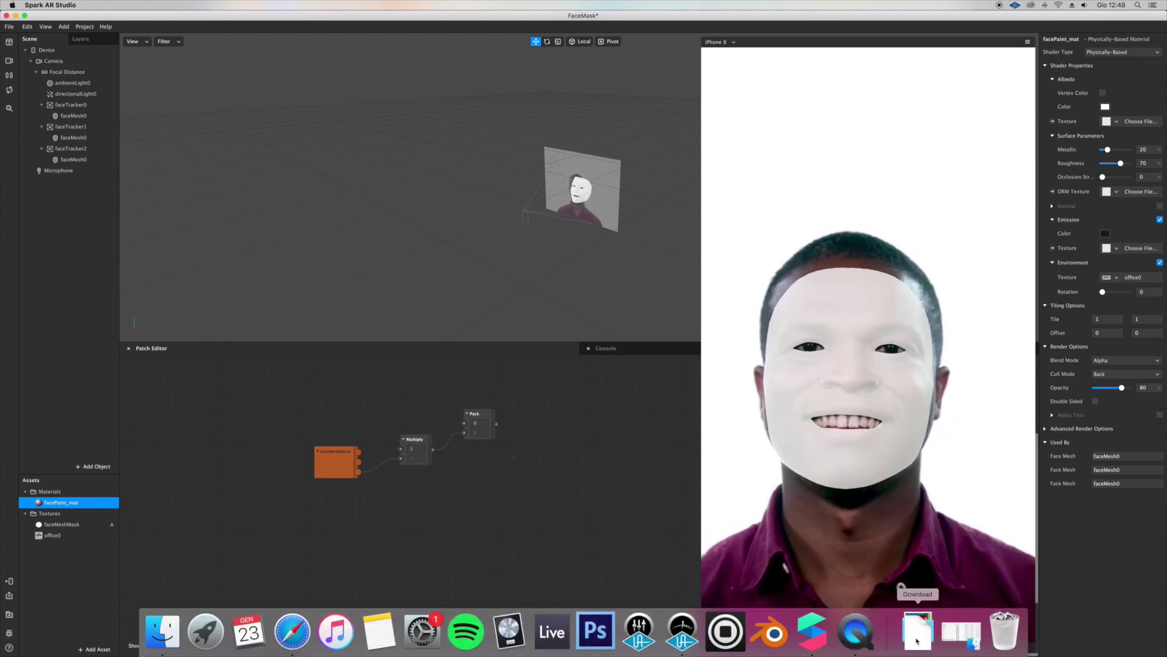
- Import the downloaded Environment Reflection patch into the assets and place it in the patch graph beside the Pack patch
click(918, 632)
drag(915, 589, 67, 559)
click(67, 558)
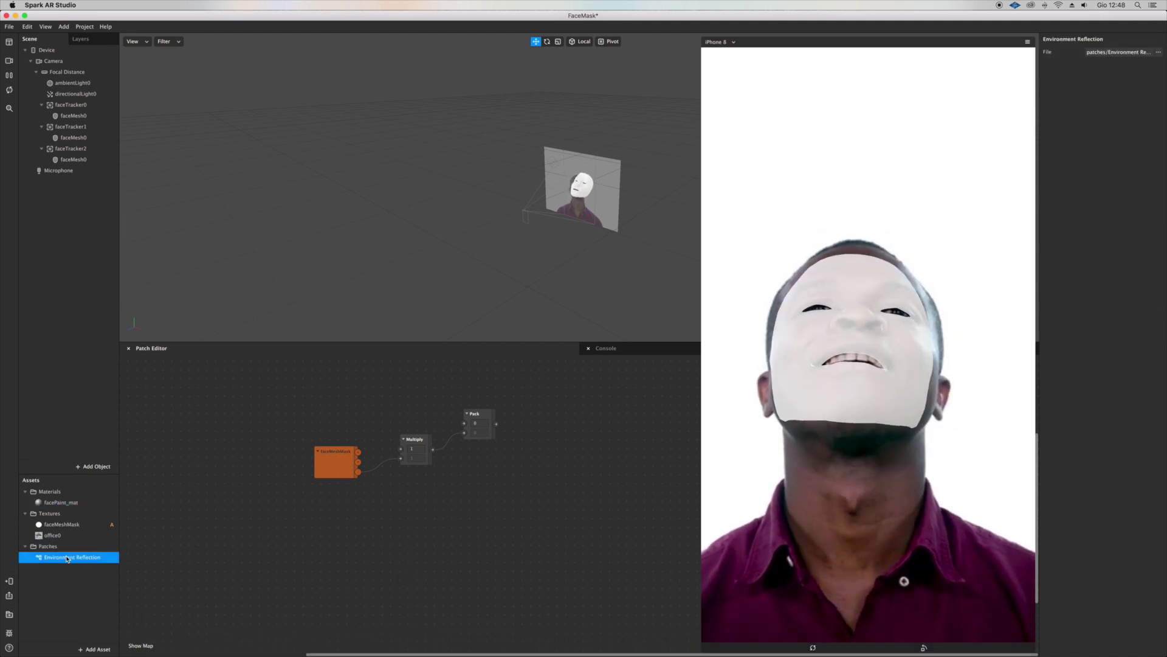
drag(67, 558, 379, 558)
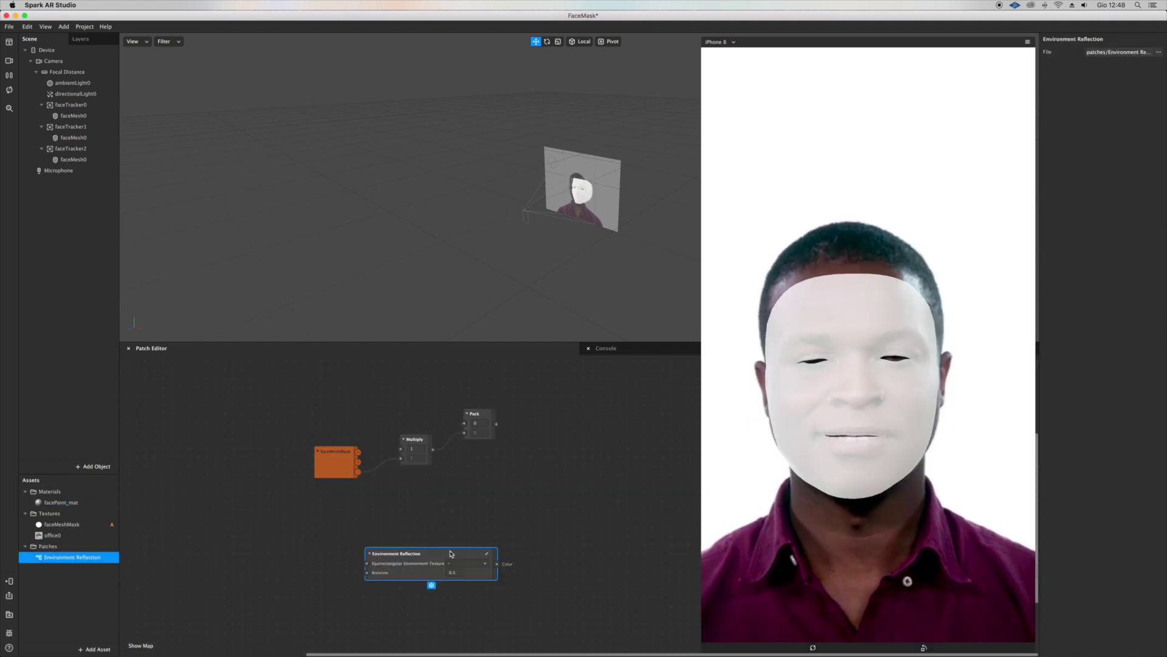
drag(452, 553, 607, 445)
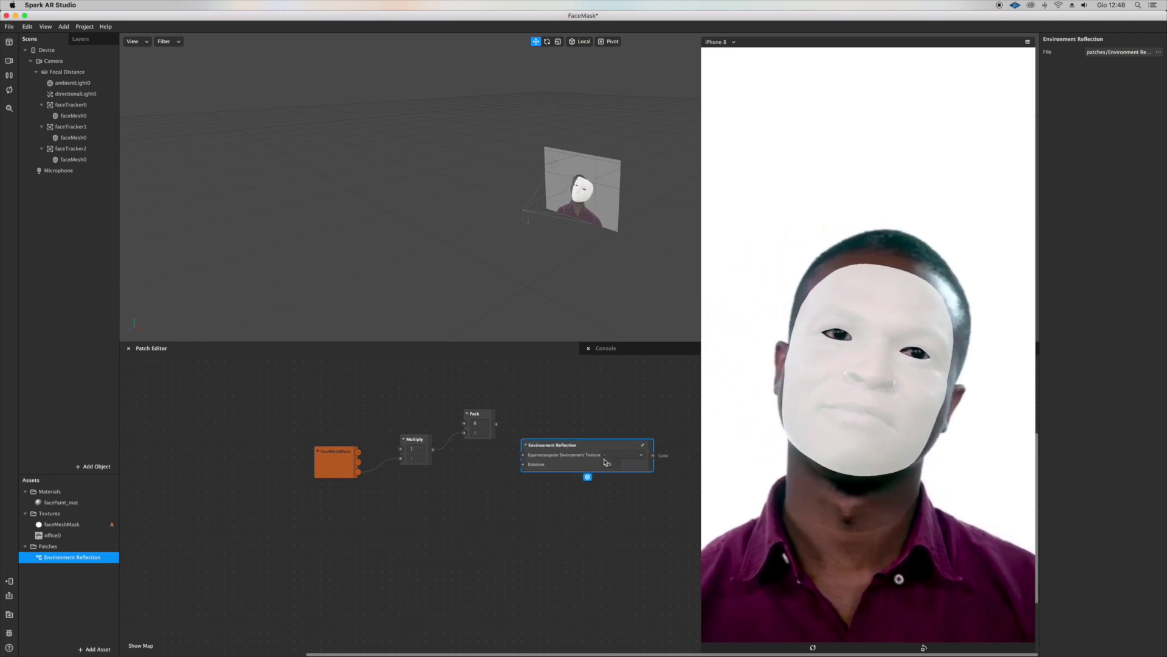
- Connect the first output of the faceMeshMask patch to Environment Reflection's Equirectangular Environment Texture input, with the patch moved below the other nodes
scroll(605, 462, up, 3)
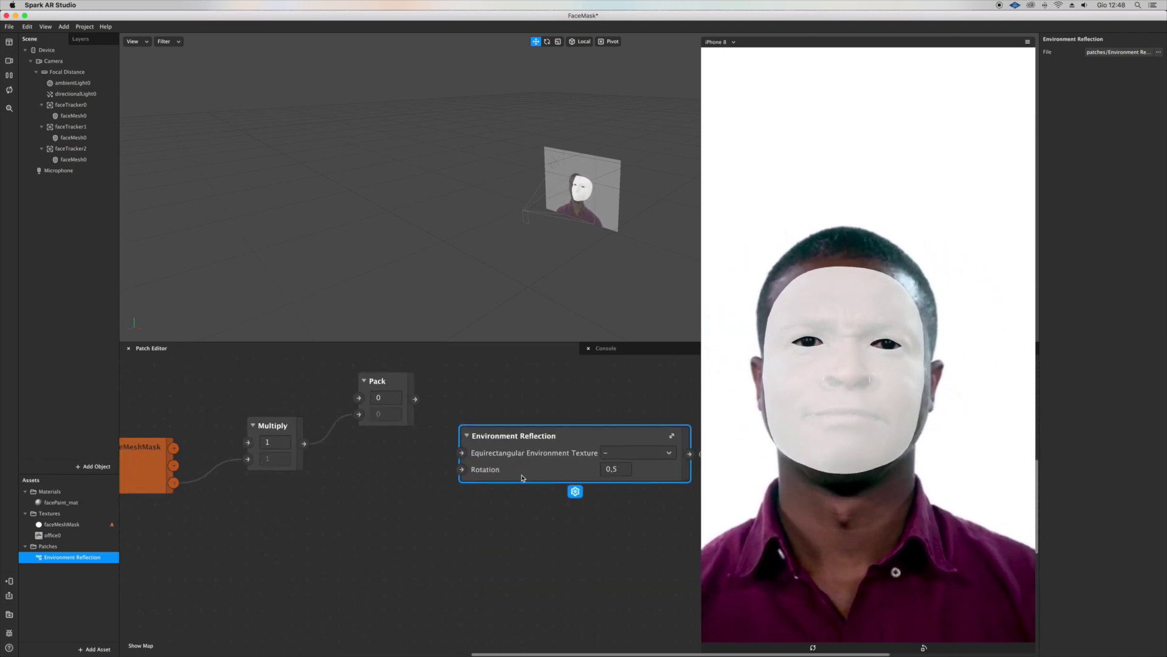
scroll(521, 477, down, 2)
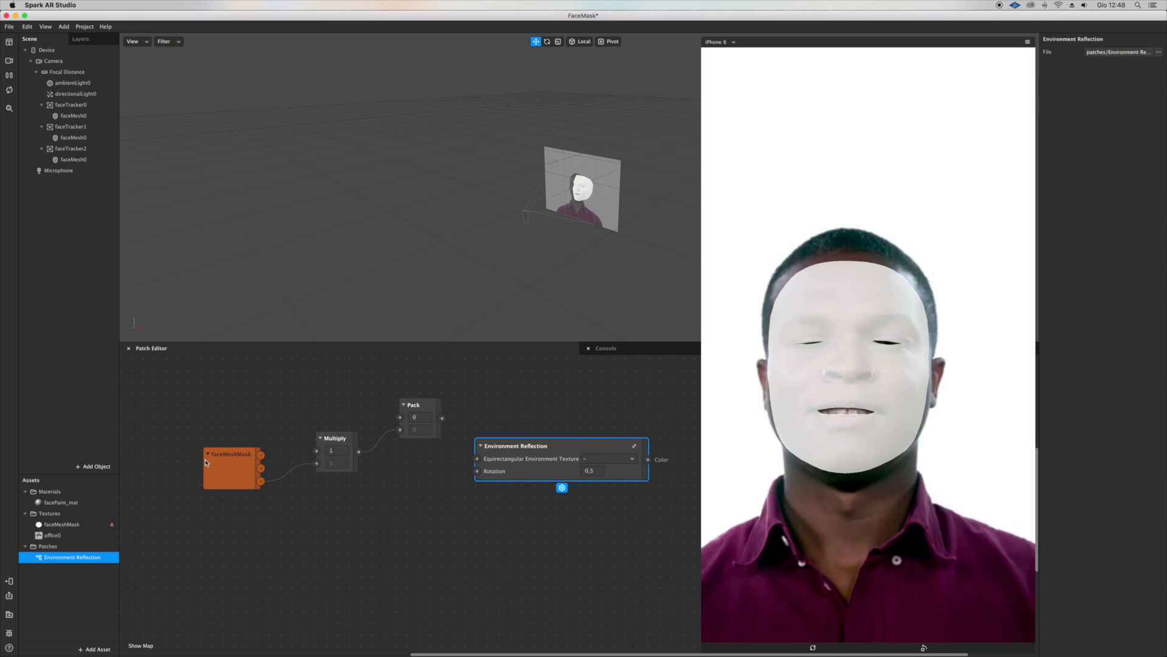
drag(261, 455, 372, 534)
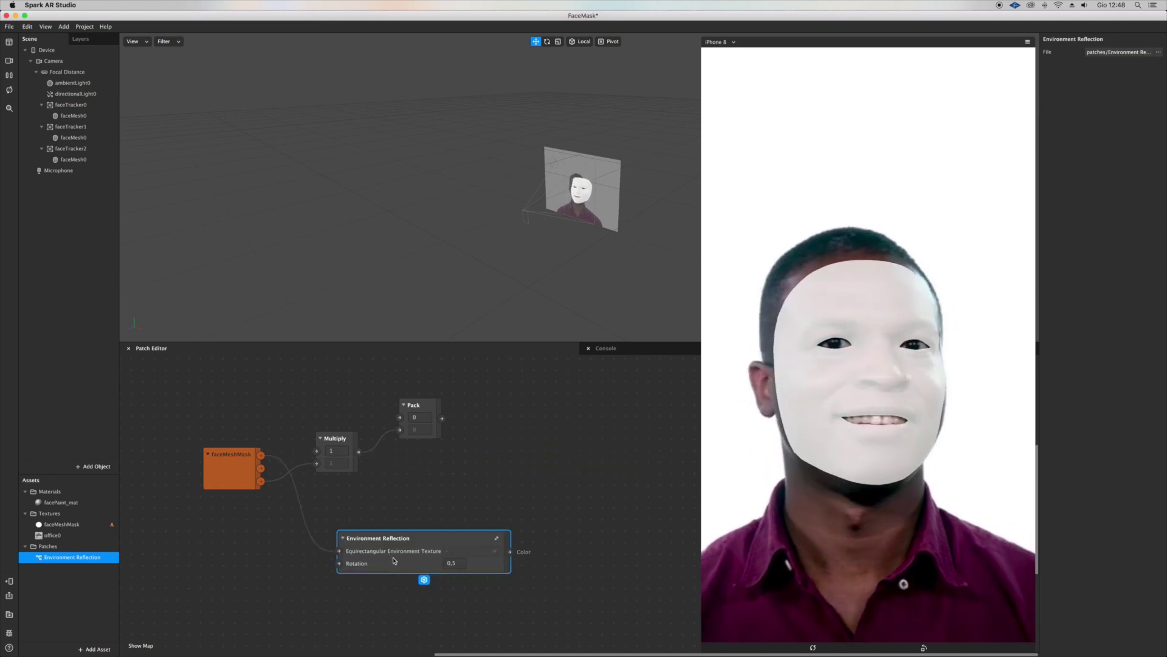
- Create a patch for facePaint_mat's albedo texture and connect Environment Reflection's Color output to it
click(61, 502)
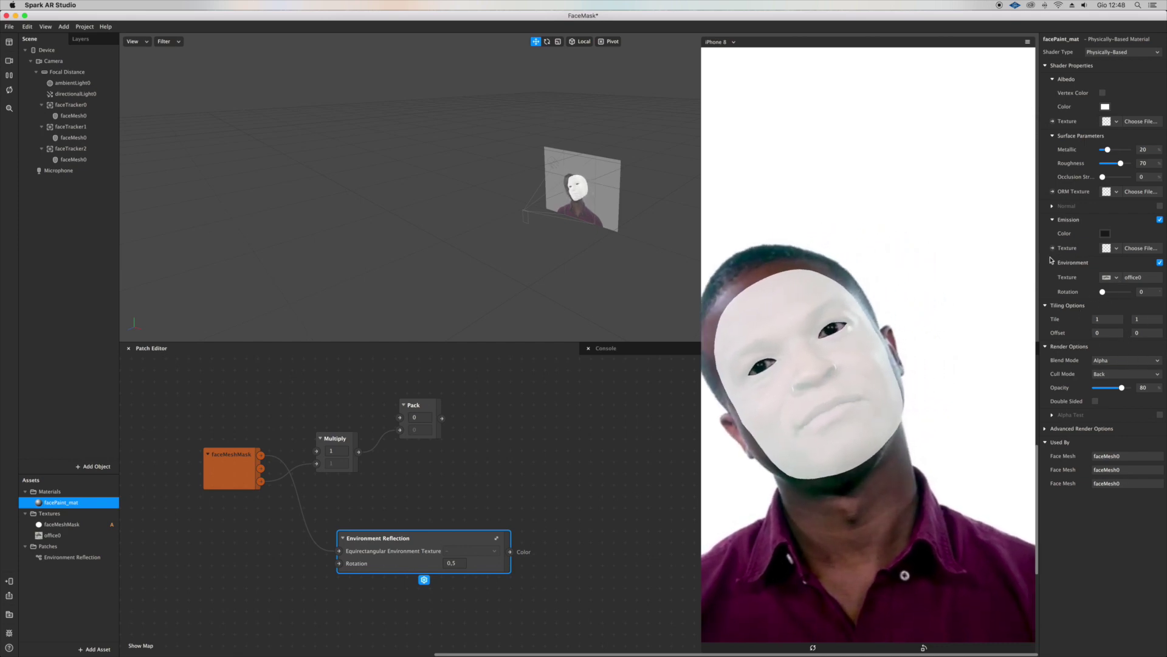
click(1053, 121)
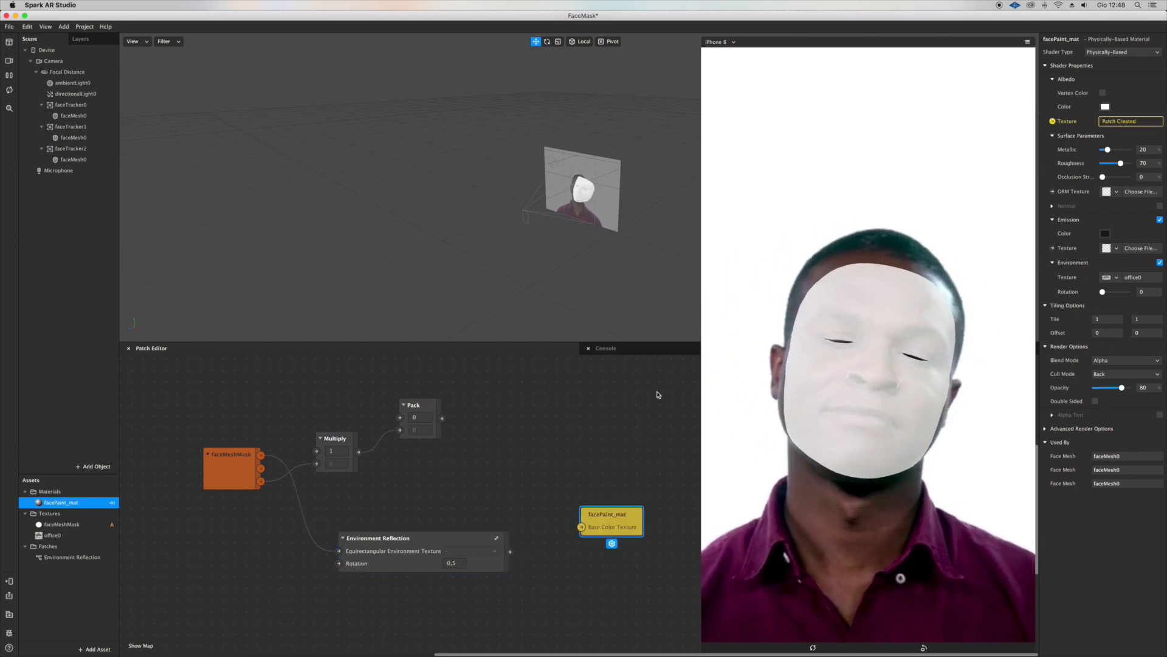
drag(510, 552, 579, 528)
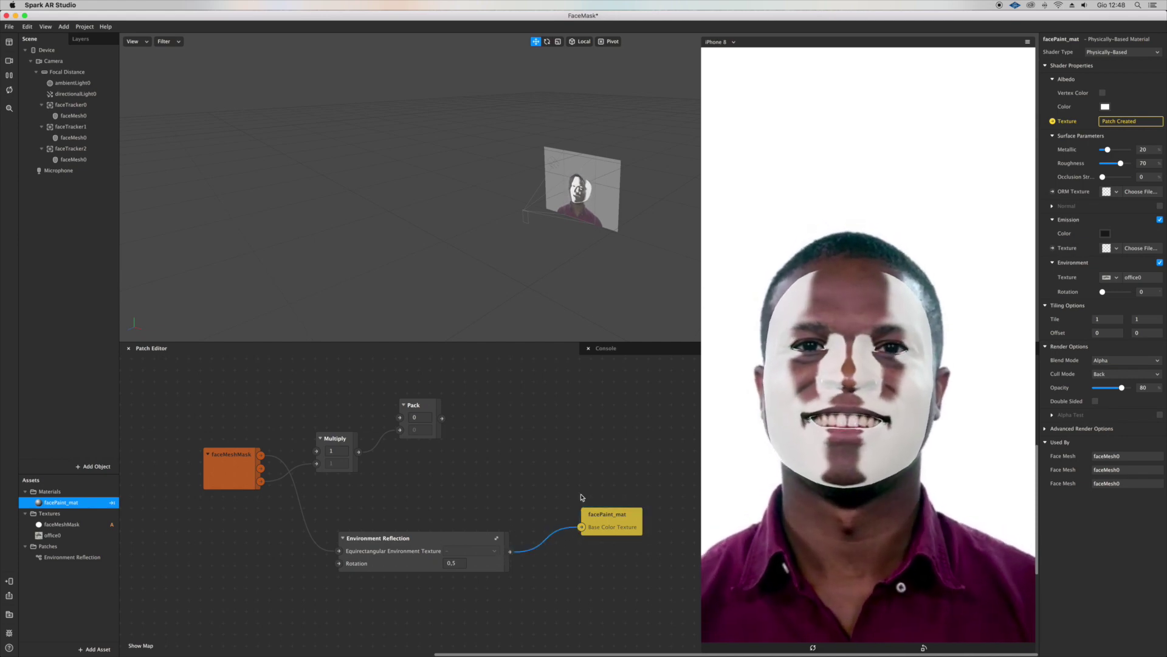
- Set the Environment Reflection patch's Rotation to 0.9
click(453, 563)
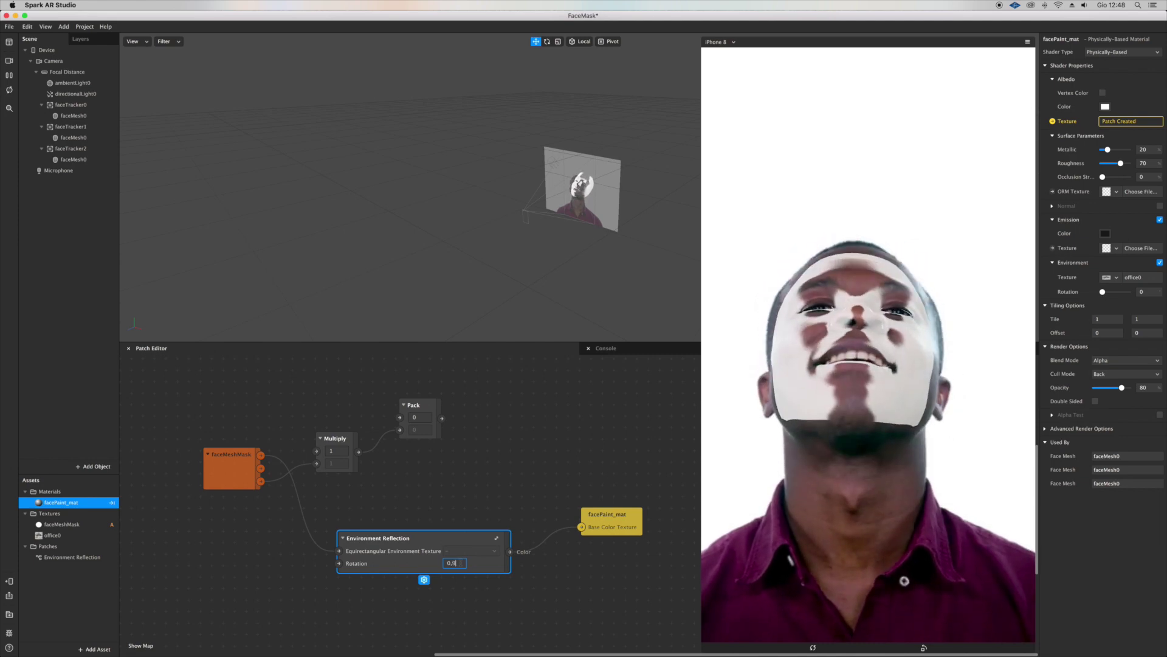
key(Return)
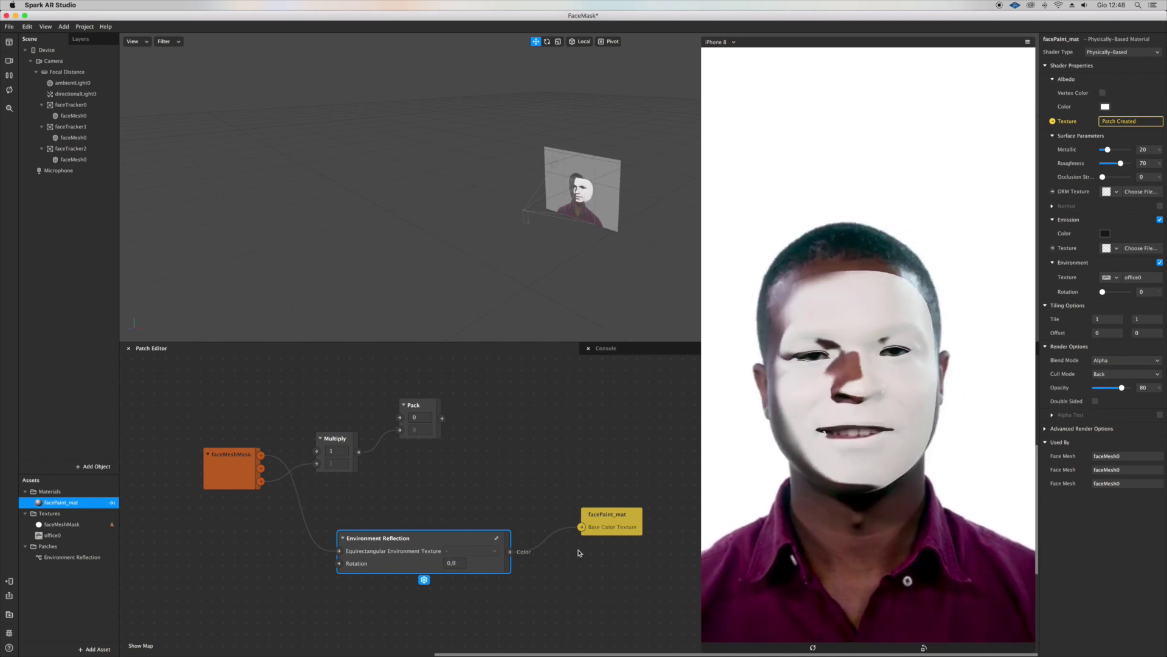
click(1055, 121)
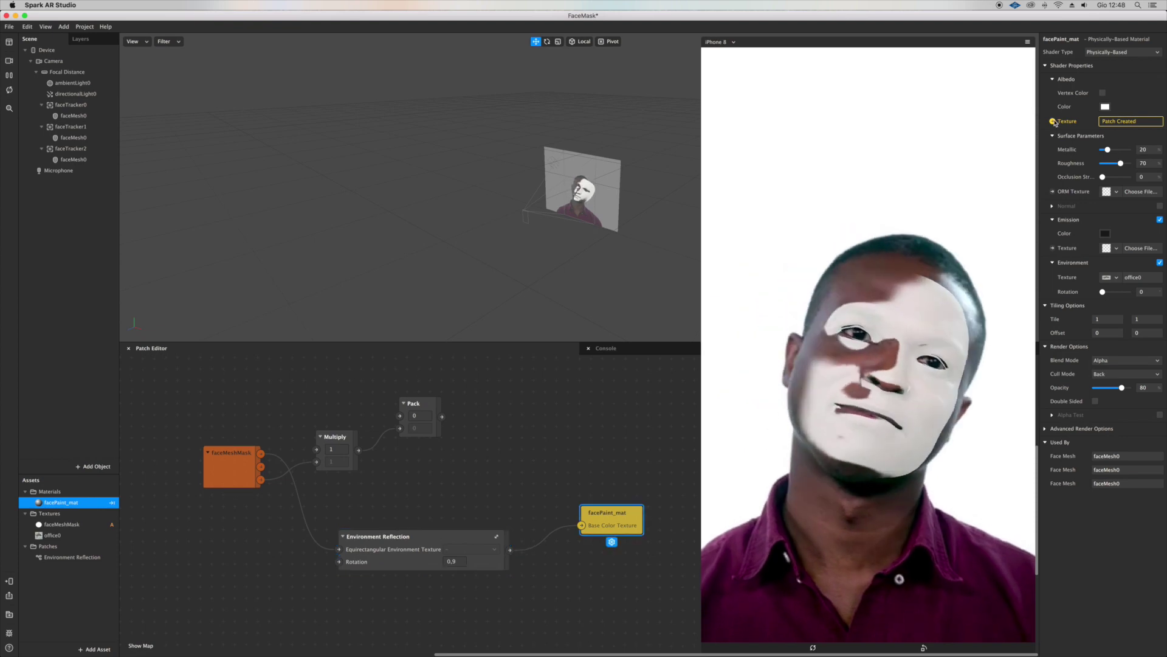
- Set facePaint_mat's Metallic to 88 and Roughness to 5, and change its blend mode to Add
click(1129, 150)
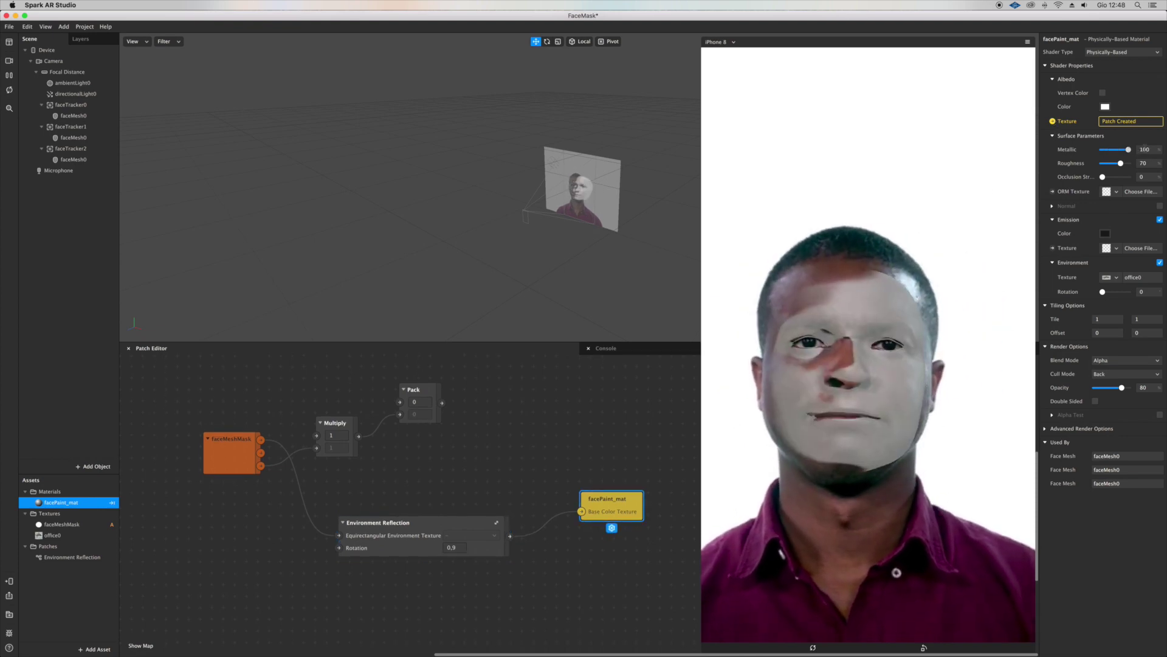
click(1107, 164)
mouse_move(1106, 165)
mouse_down()
mouse_move(1095, 157)
mouse_move(1133, 170)
mouse_move(1114, 156)
mouse_move(1128, 161)
mouse_move(1104, 164)
mouse_move(1127, 158)
mouse_up()
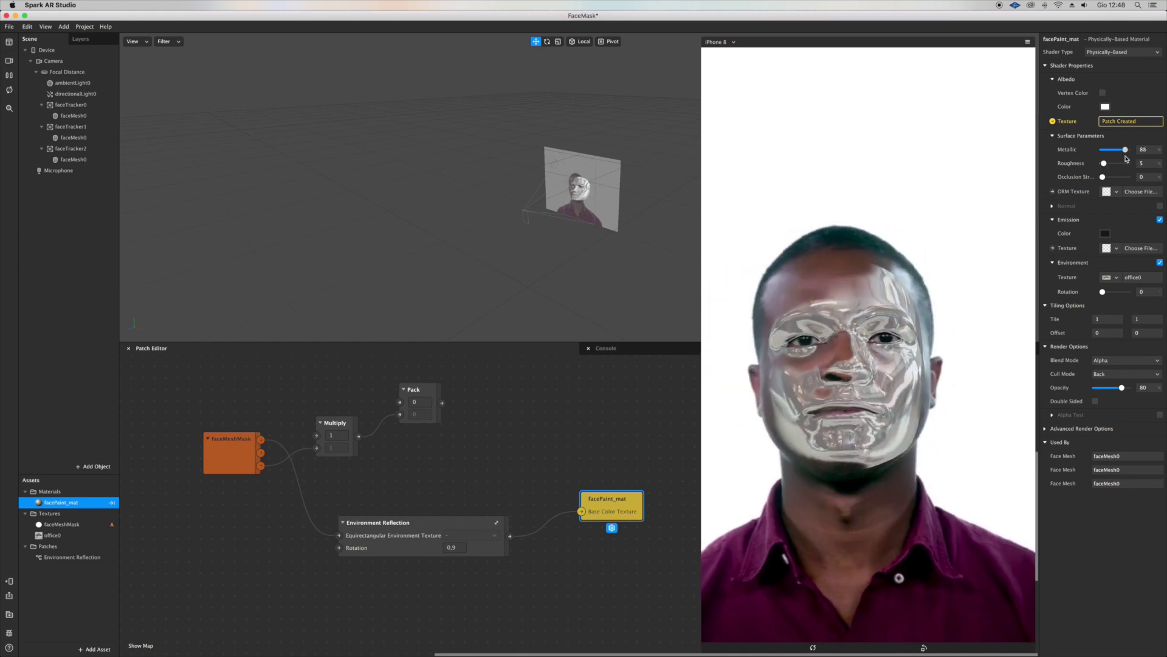
click(1113, 362)
click(1113, 372)
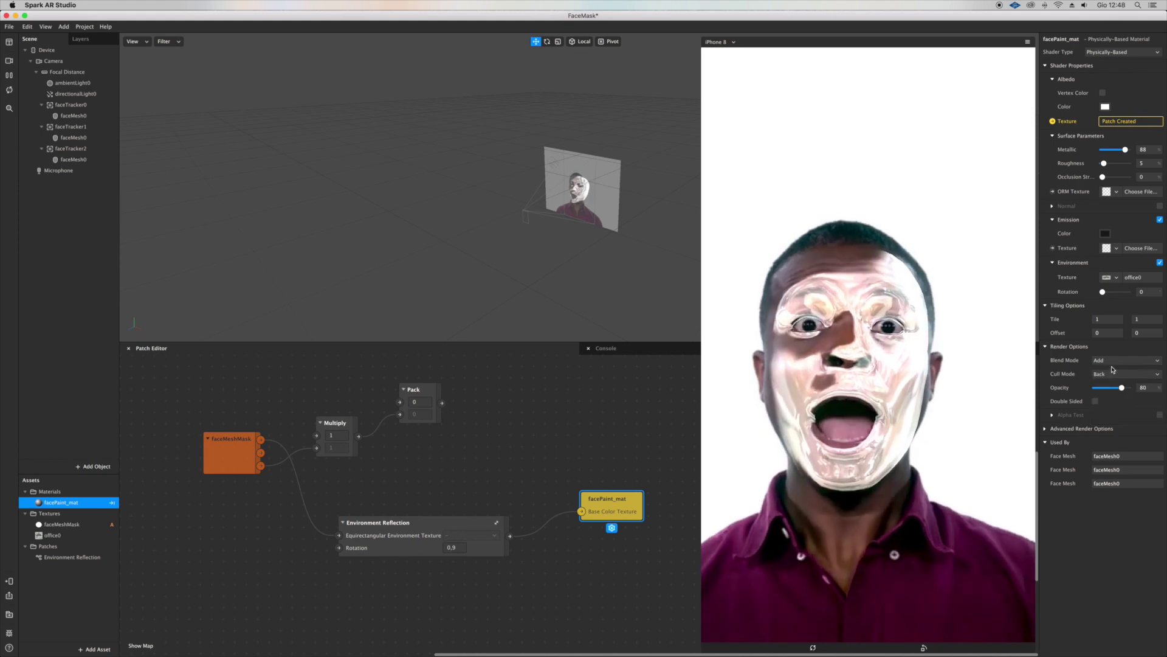
- Examine the nodes inside the Environment Reflection patch, shrinking the simulator preview for more room, and return to the main graph
click(437, 555)
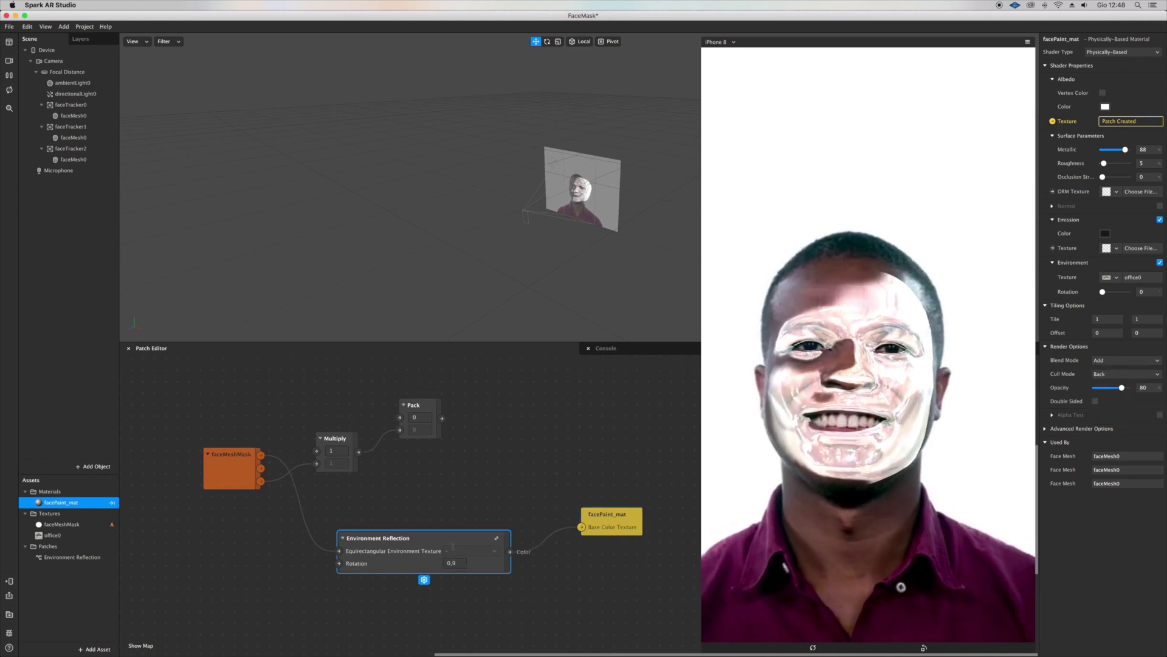
double_click(447, 564)
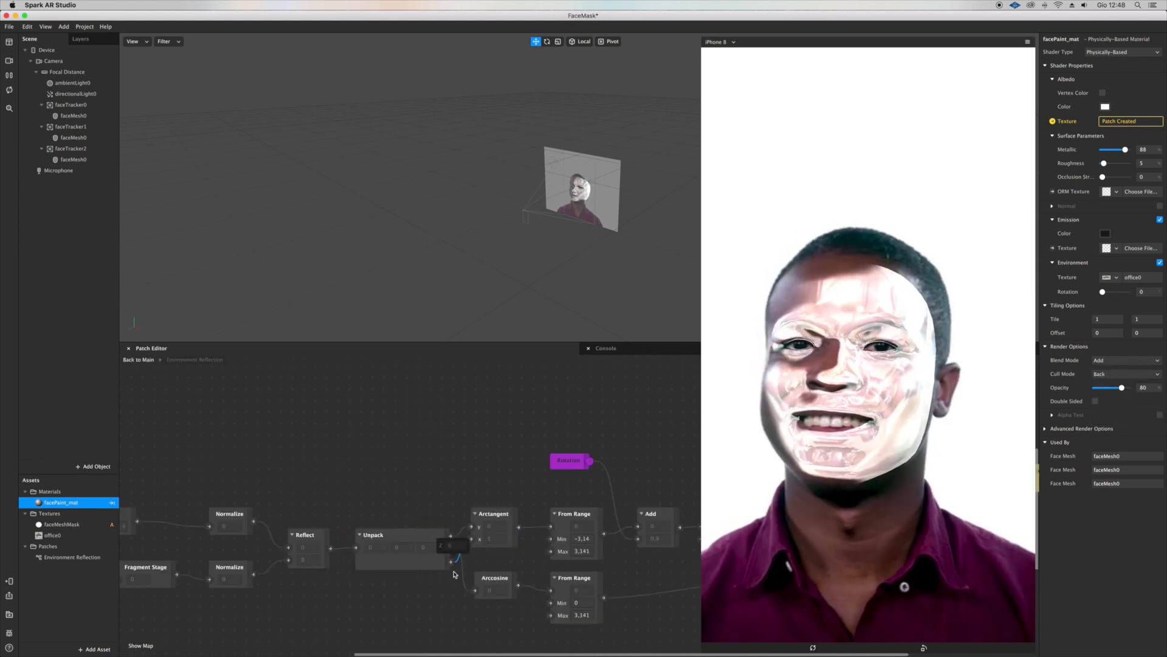
click(139, 359)
scroll(343, 501, right, 4)
scroll(343, 501, down, 2)
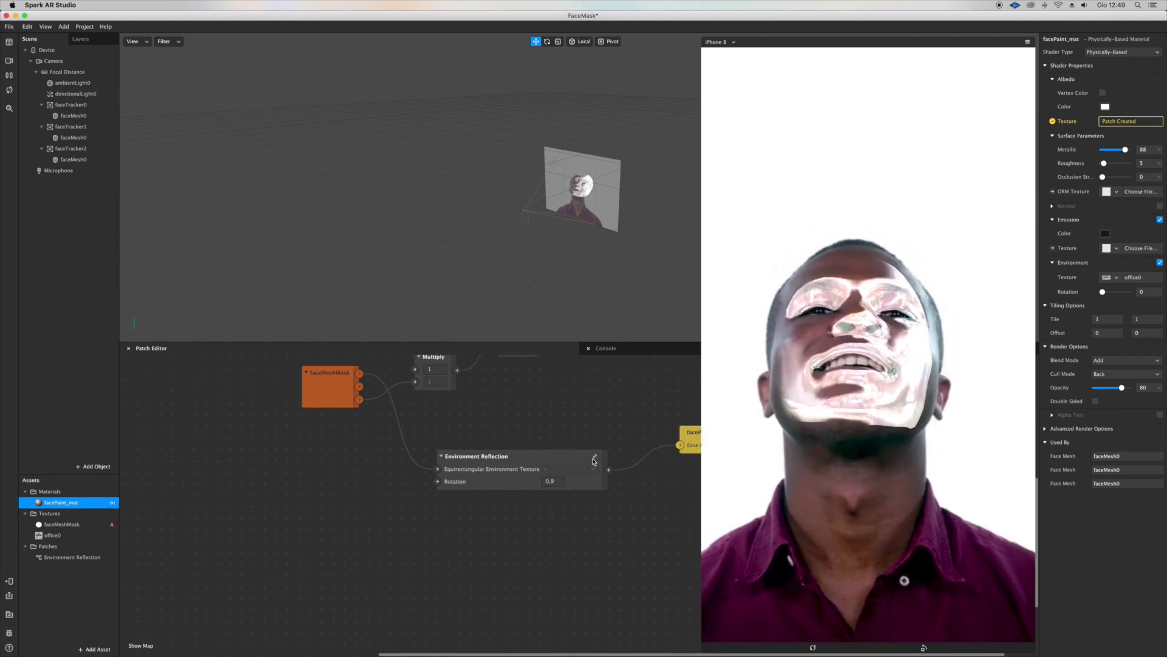
click(594, 457)
ctrl+scroll(701, 579, down, 3)
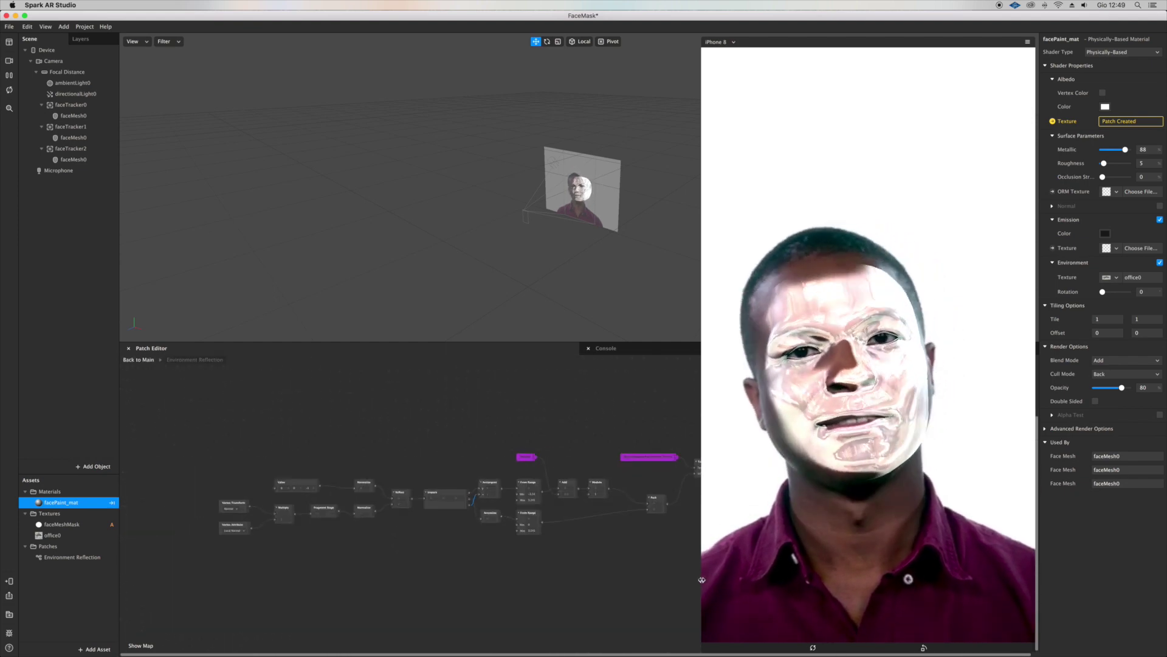
drag(701, 579, 790, 545)
ctrl+scroll(304, 529, up, 5)
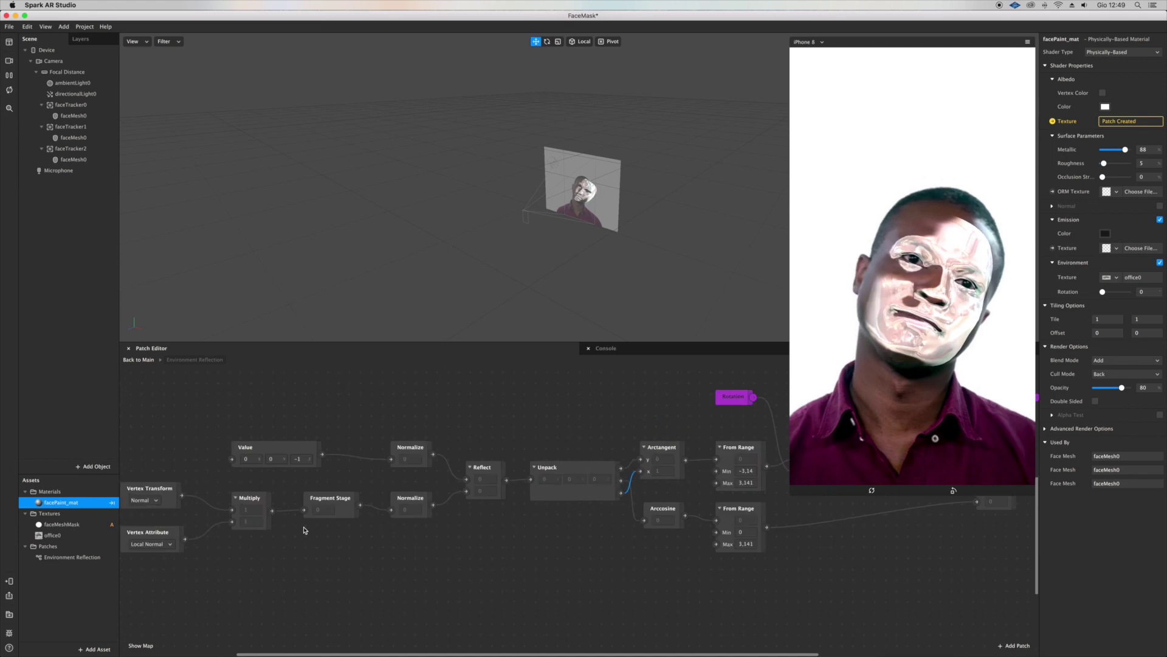
ctrl+scroll(305, 529, up, 2)
scroll(305, 530, right, 8)
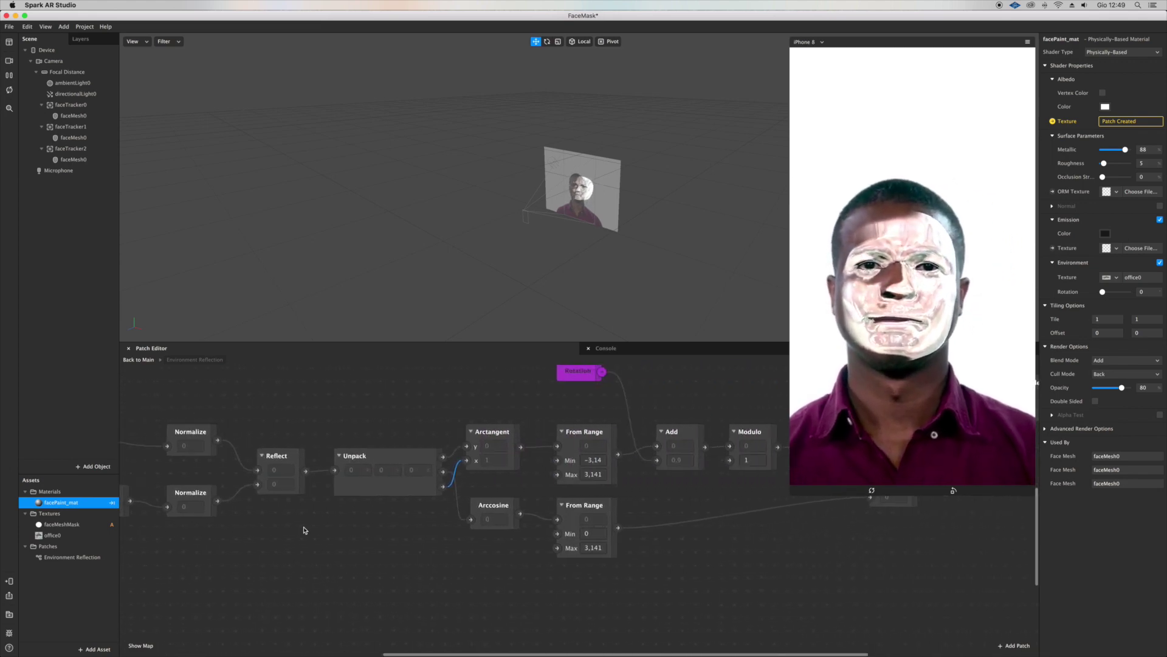
ctrl+scroll(305, 530, down, 5)
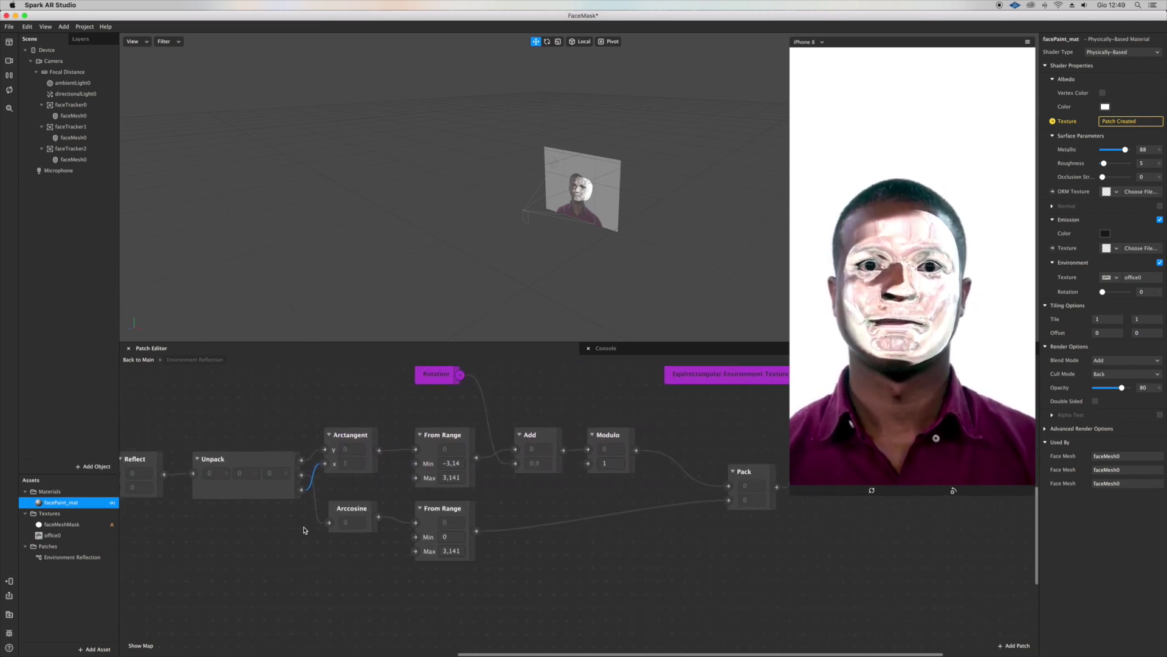
click(139, 359)
ctrl+scroll(507, 539, up, 4)
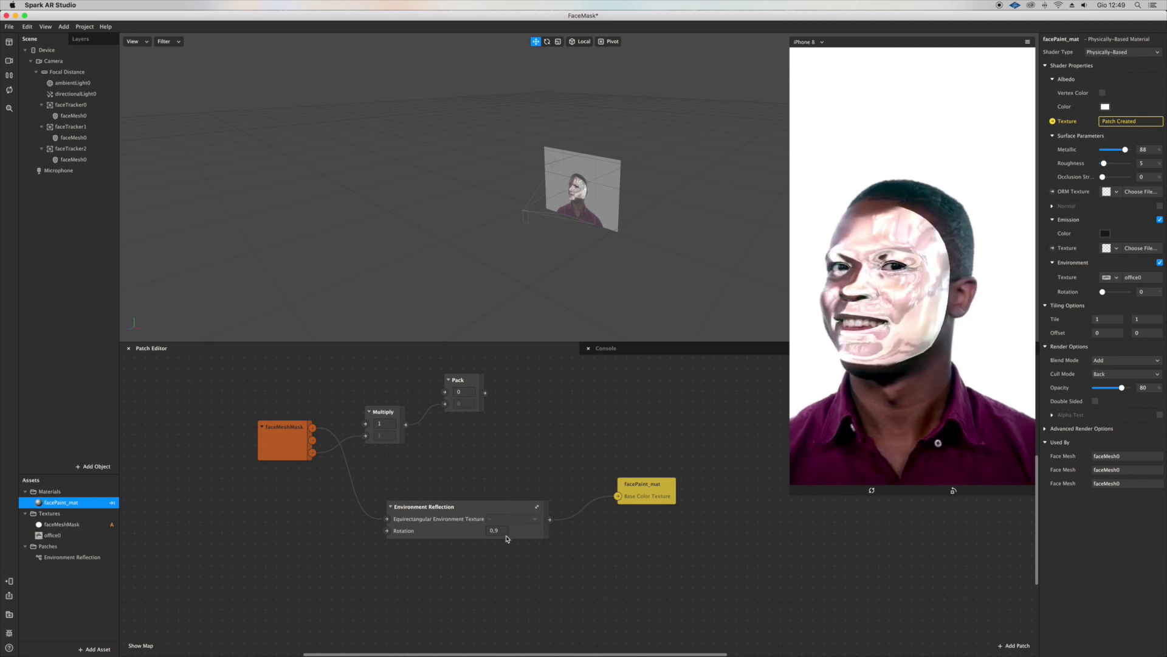
scroll(228, 596, left, 4)
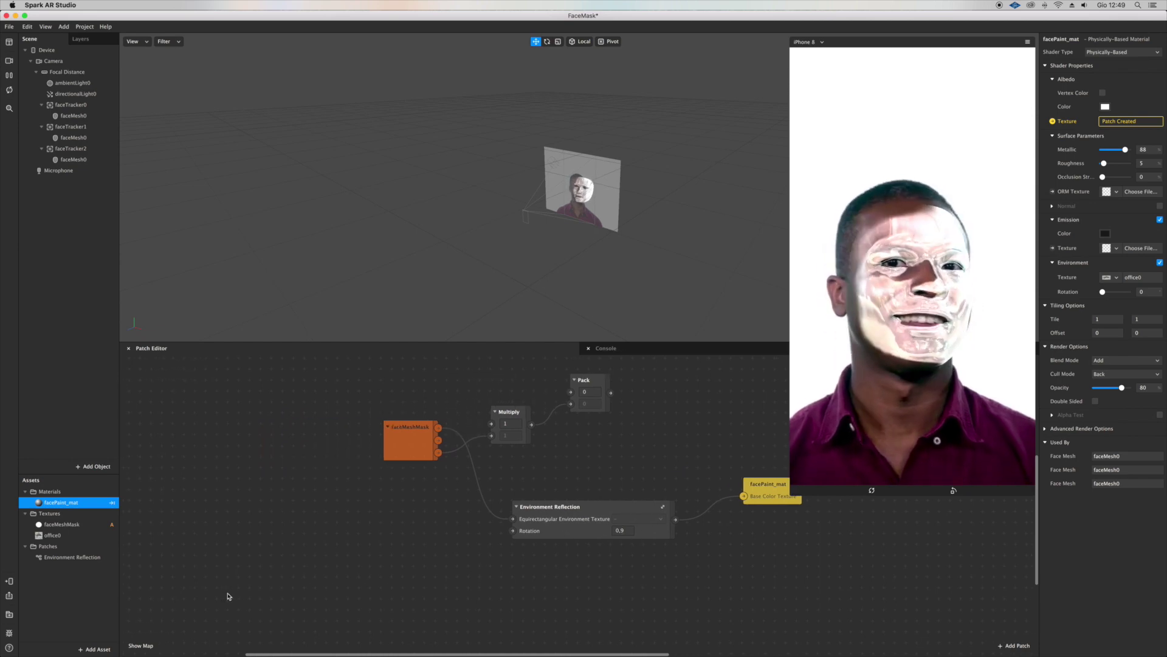
- Add a Loop Animation patch and connect its Progress output to the Environment Reflection patch's Rotation input
right_click(260, 568)
click(189, 450)
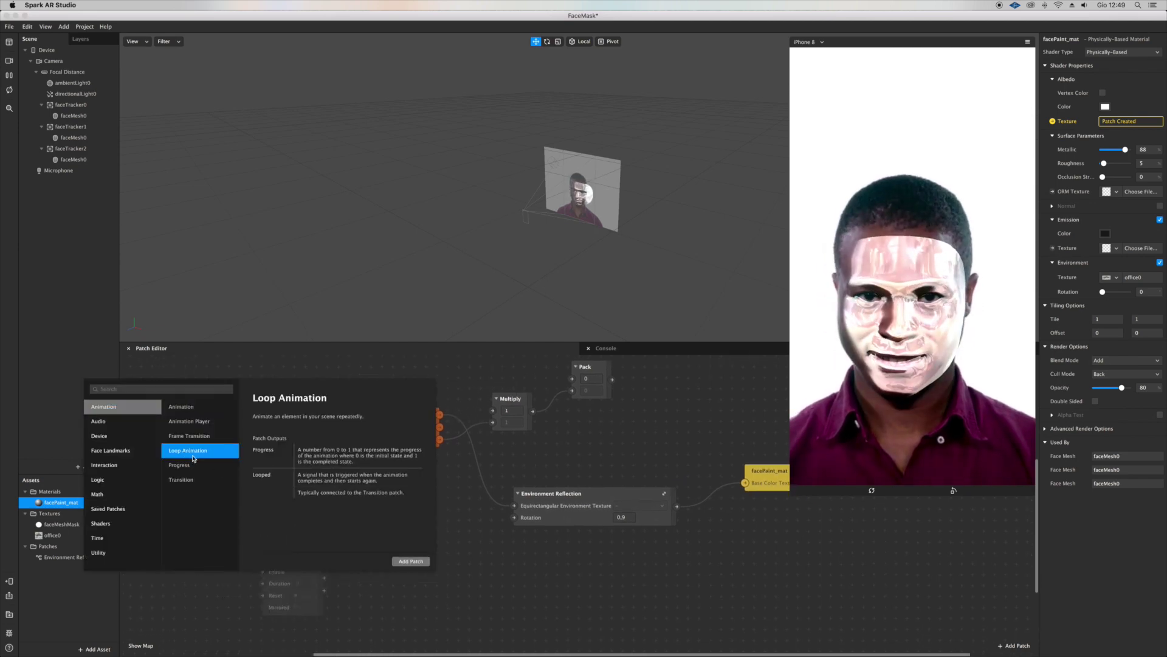
click(411, 561)
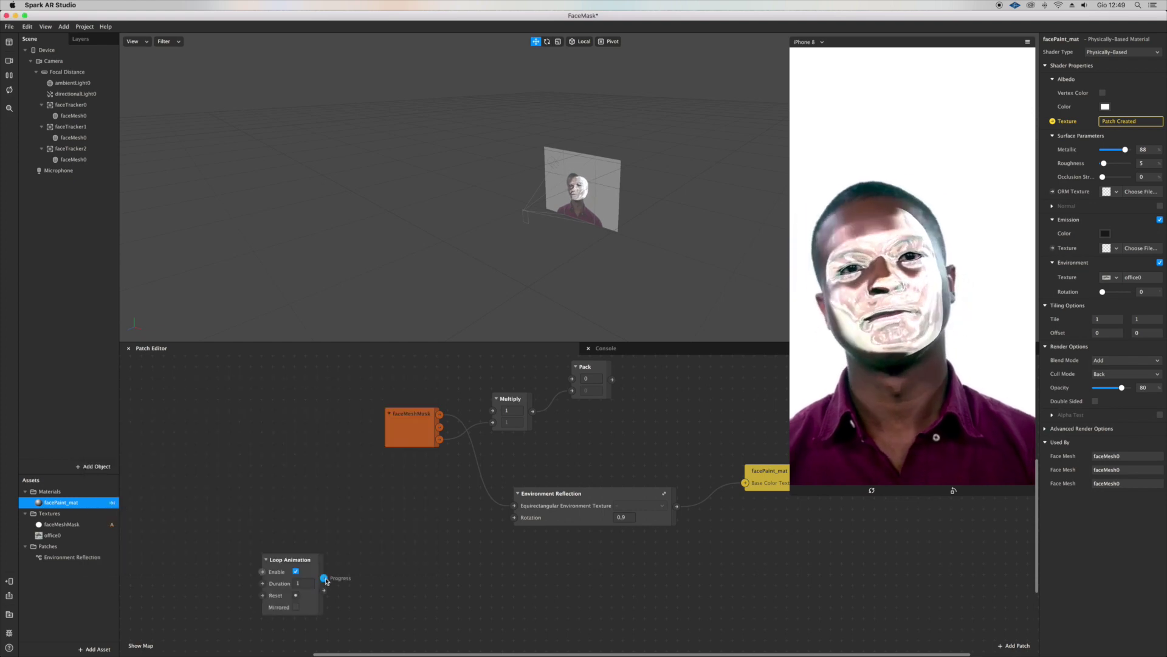
drag(324, 578, 512, 522)
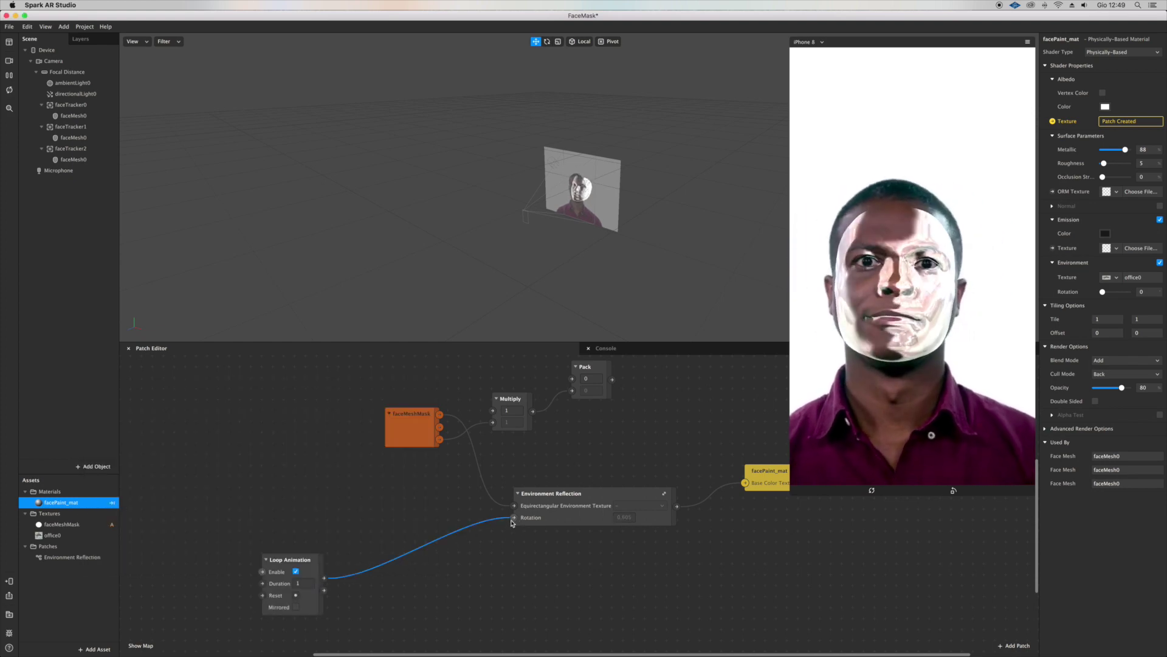
- Enlarge the simulator preview and set facePaint_mat's Roughness to 28
drag(794, 495, 723, 603)
click(1111, 163)
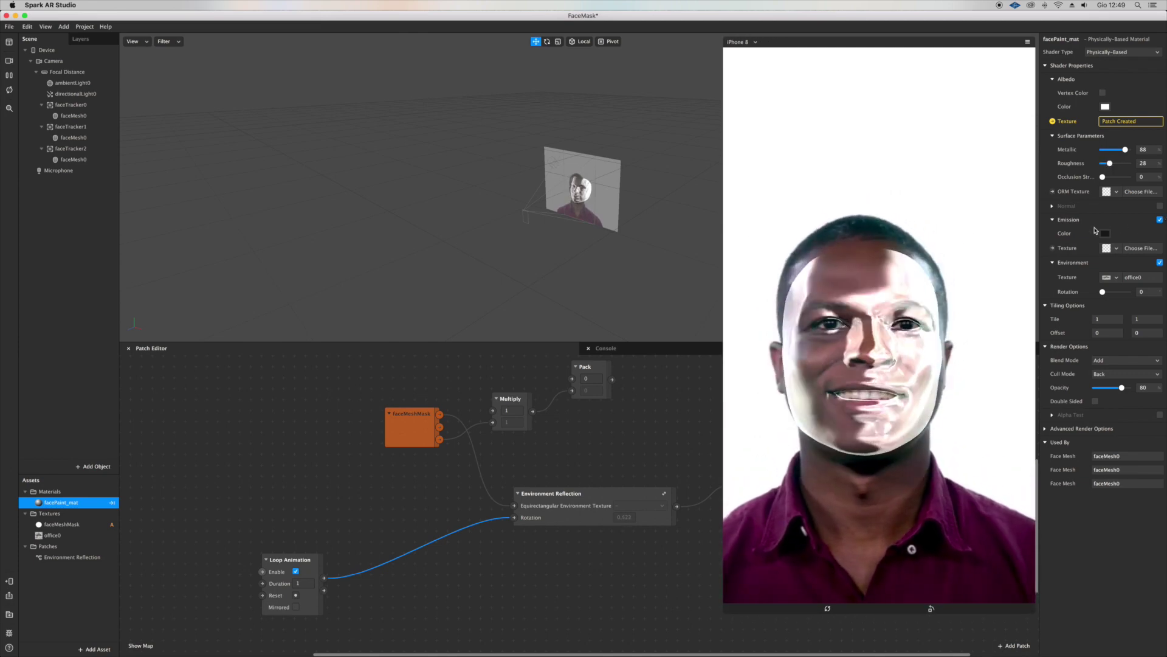
- Set facePaint_mat's Emission color to dark red and its blend mode to Alpha
click(1105, 234)
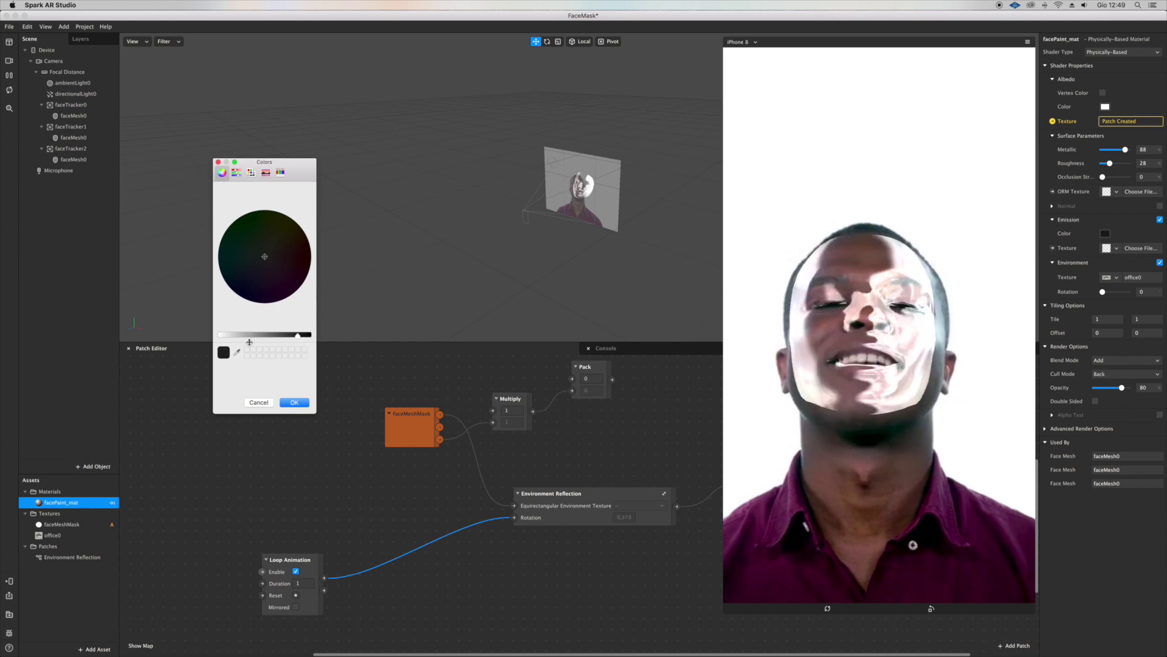
drag(250, 343, 264, 346)
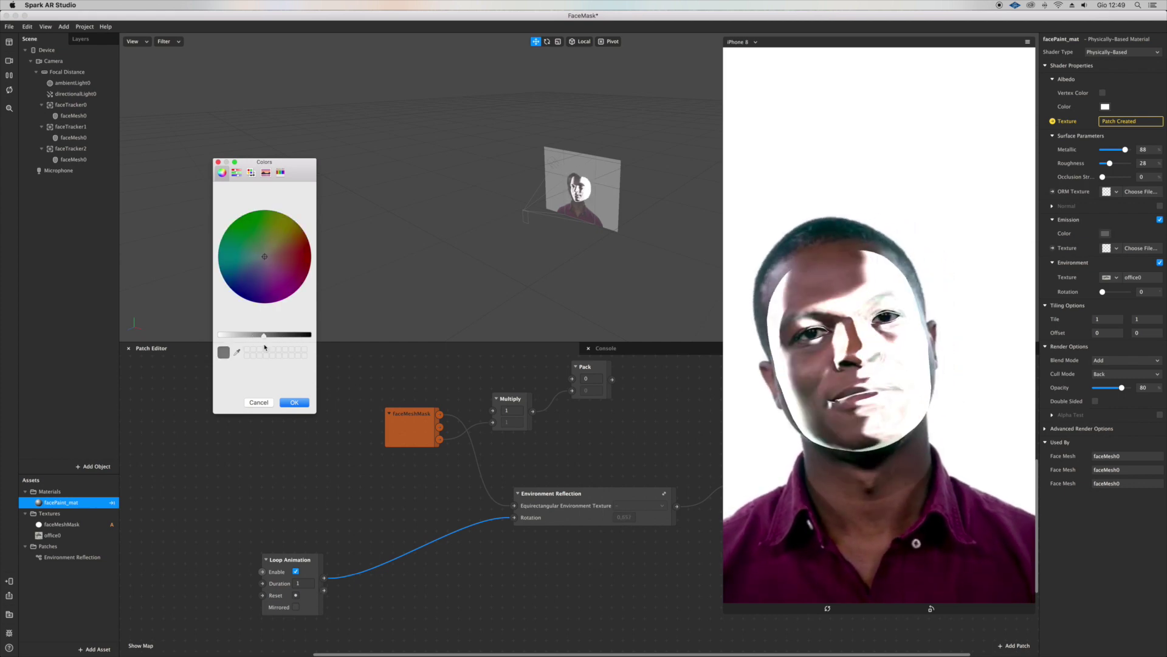
mouse_move(304, 273)
mouse_down()
mouse_move(301, 286)
mouse_move(272, 292)
mouse_move(304, 273)
mouse_move(277, 229)
mouse_move(294, 253)
mouse_up()
click(295, 402)
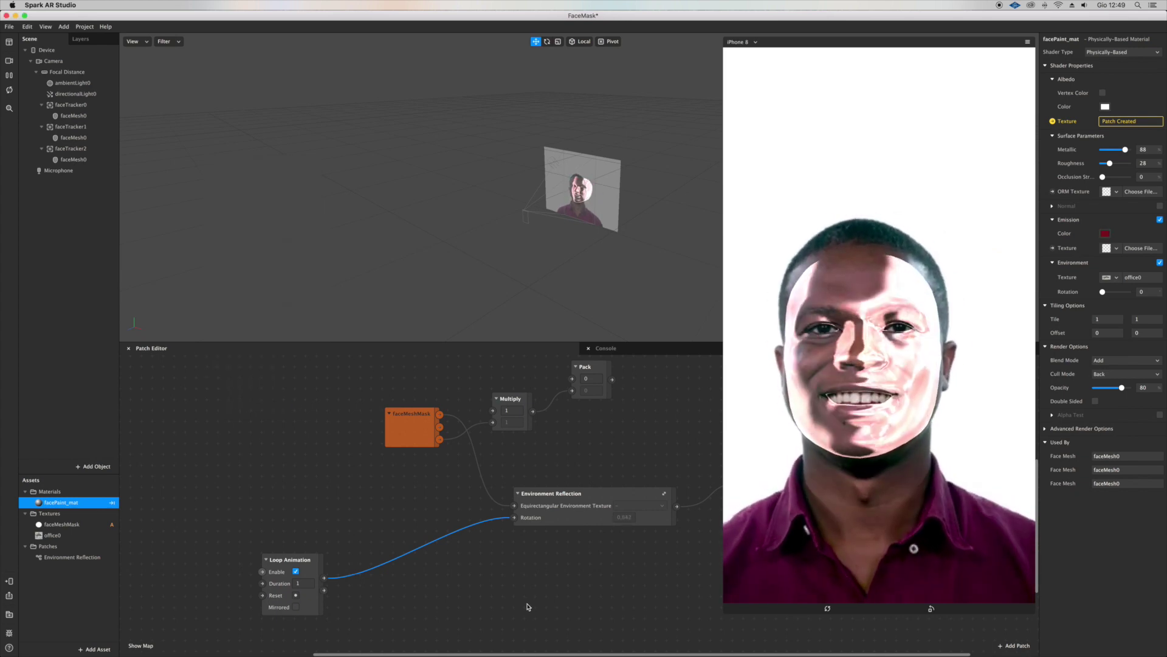
click(1114, 361)
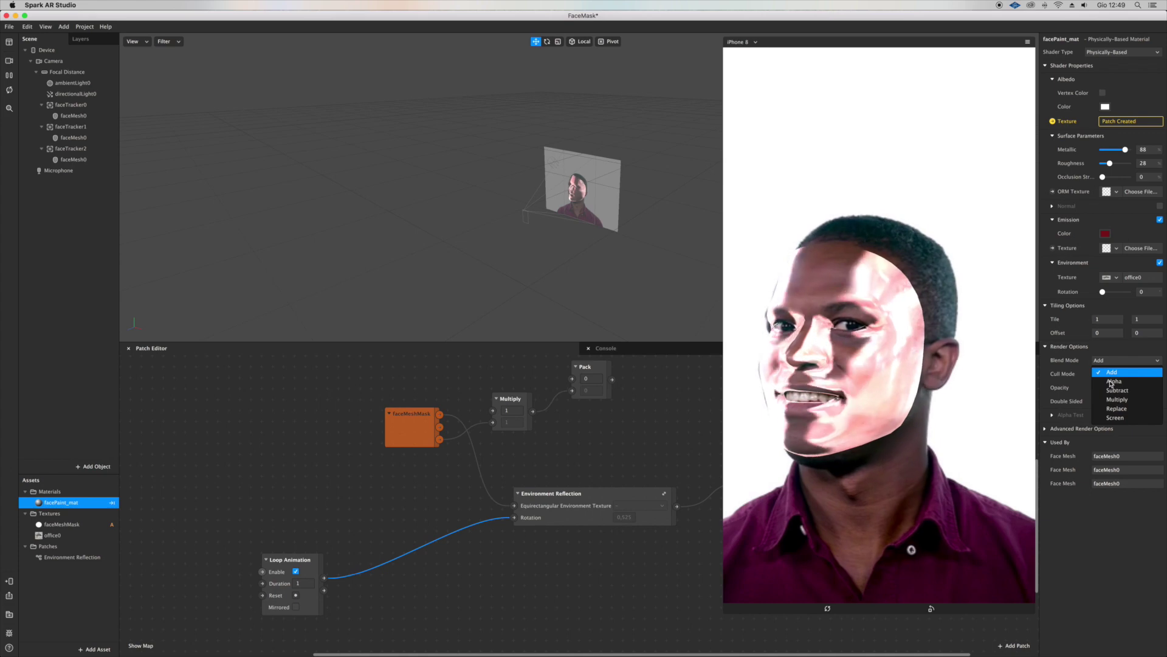
click(1112, 382)
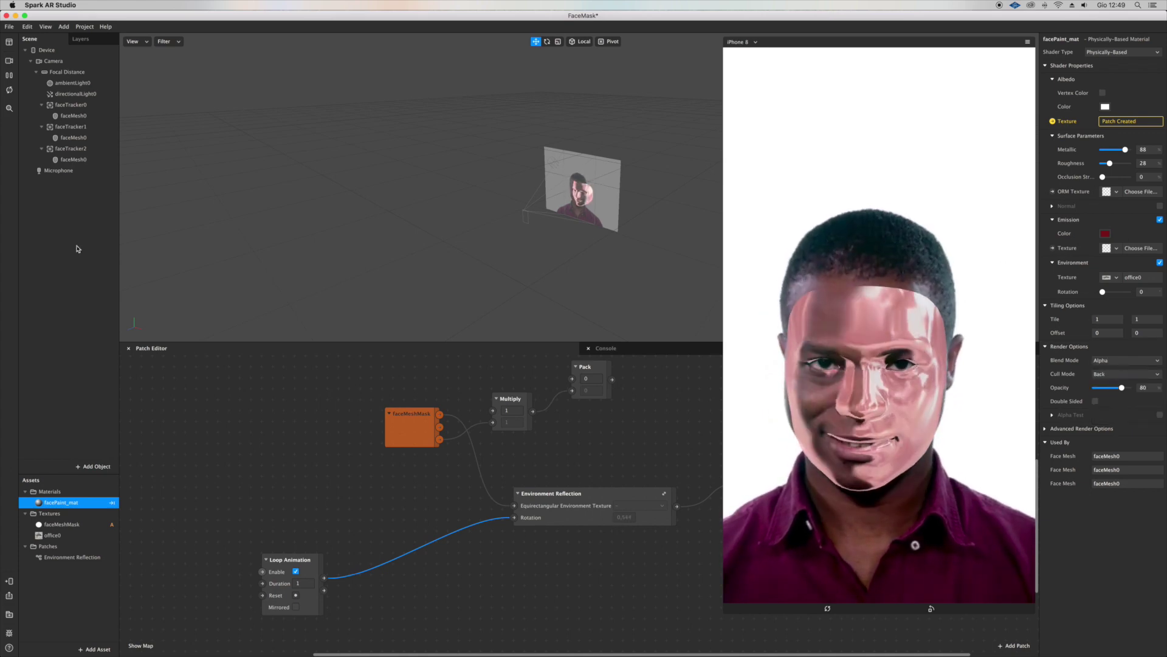
- Close the FaceMask project, discarding its changes, and return to Filtroo's Free Resources list in Safari
click(6, 16)
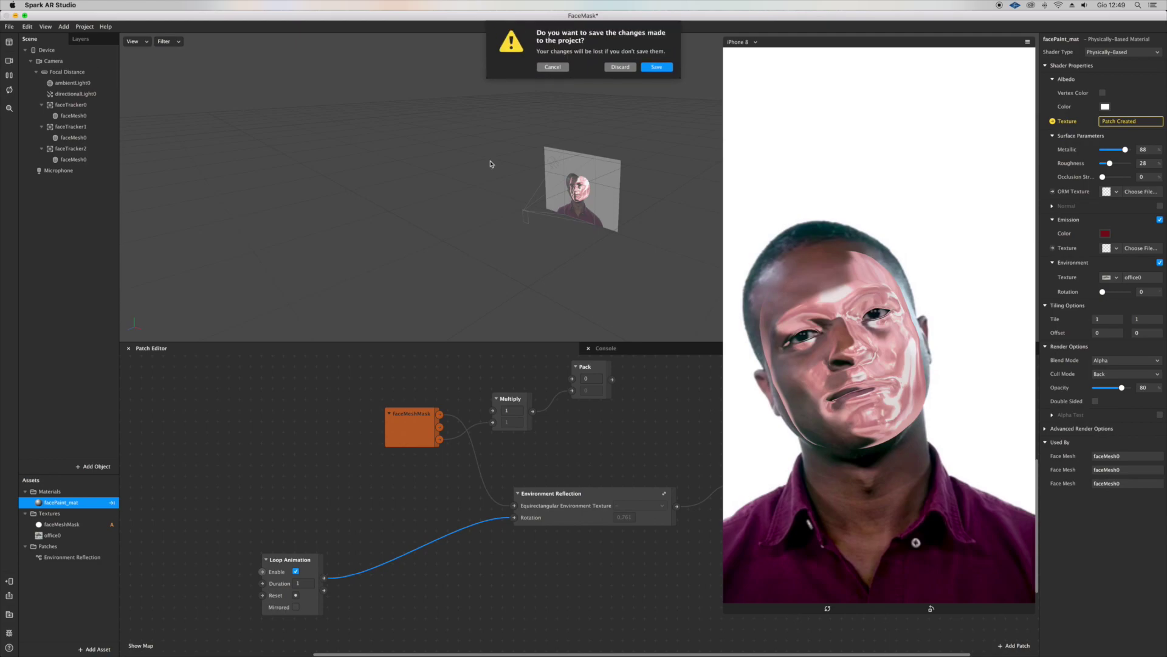
click(612, 68)
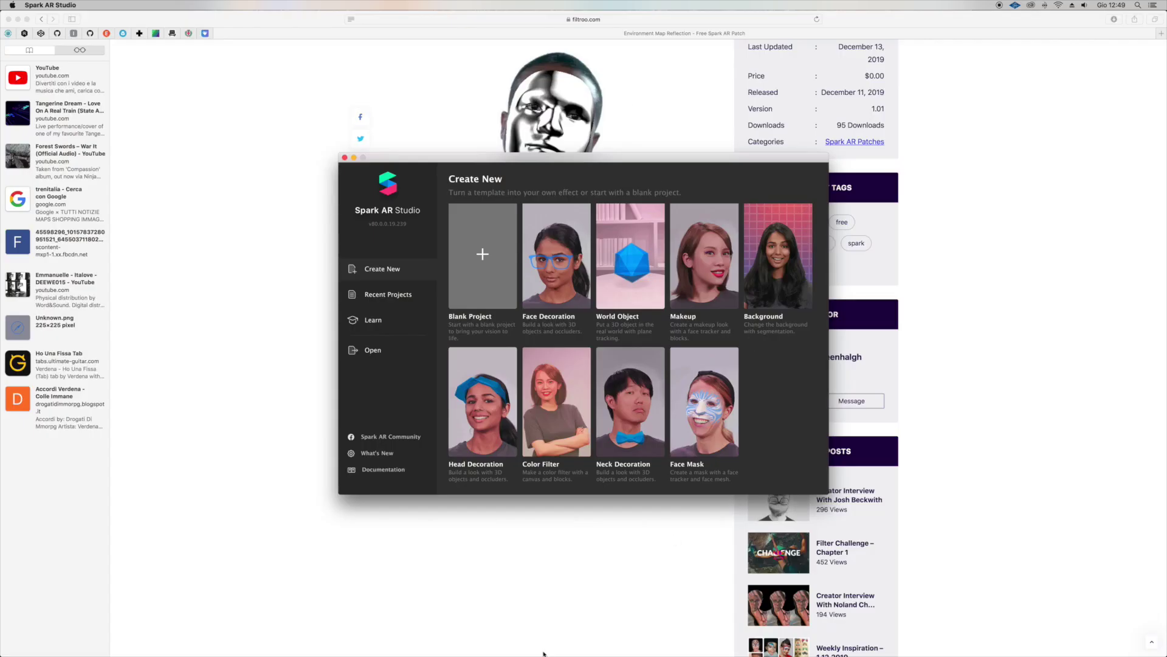
click(323, 271)
click(42, 20)
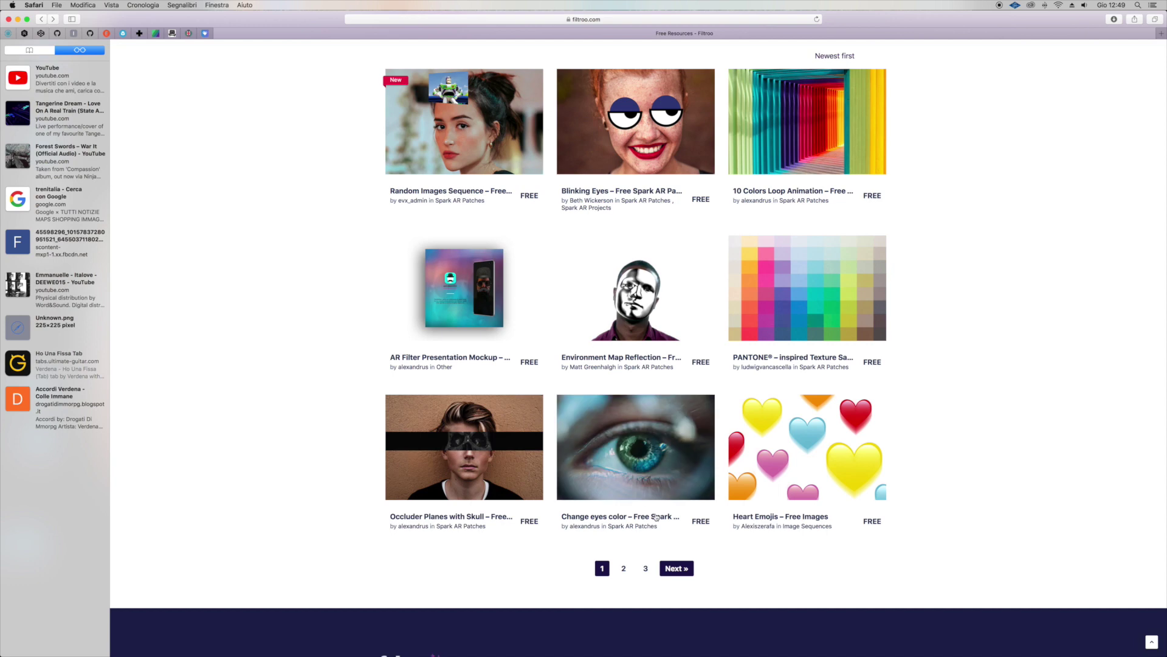
- Open the Change eyes color patch's details page and download the patch, filling in the e-mail address
scroll(657, 492, down, 1)
scroll(657, 493, down, 1)
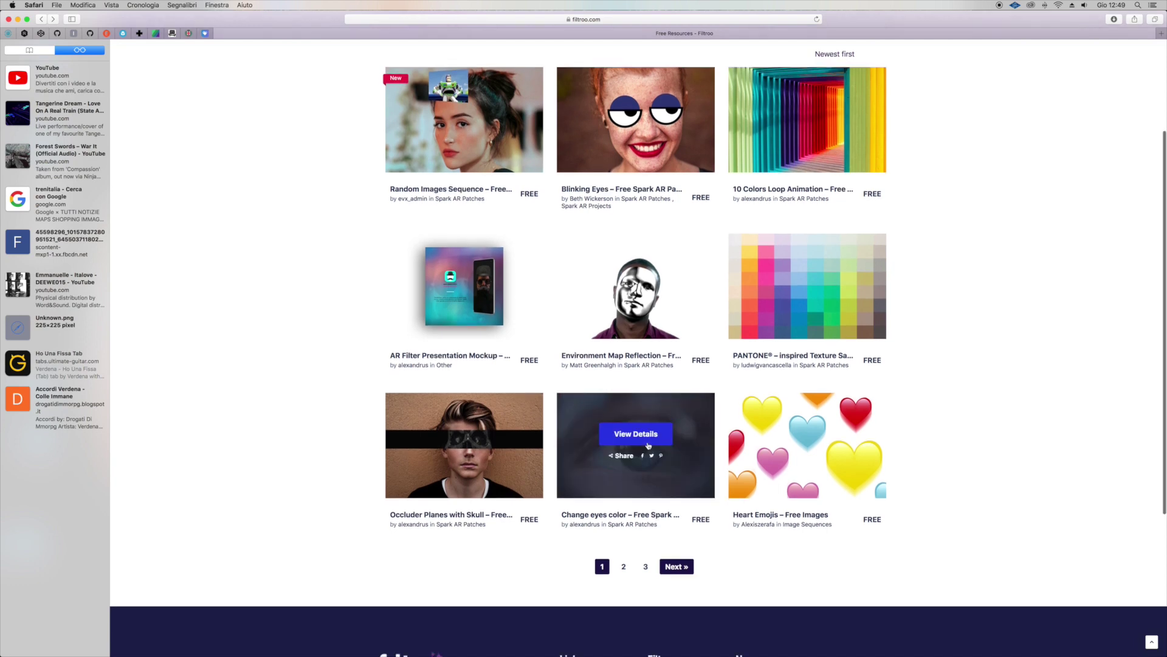
scroll(648, 446, down, 1)
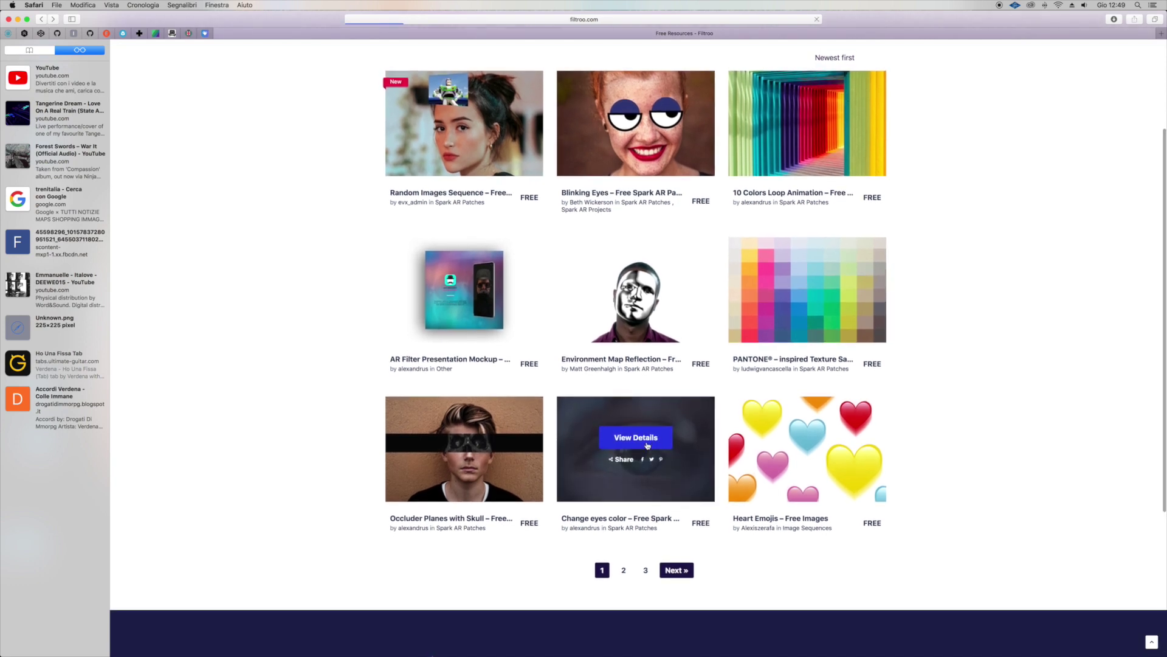
click(648, 441)
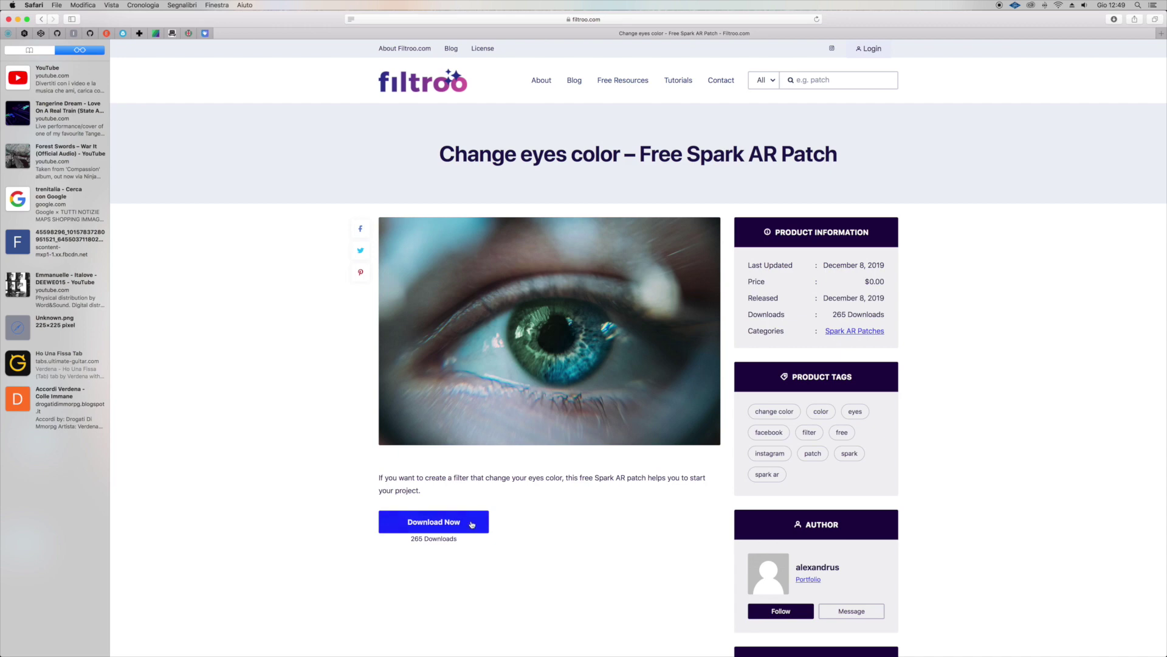
click(471, 522)
click(620, 125)
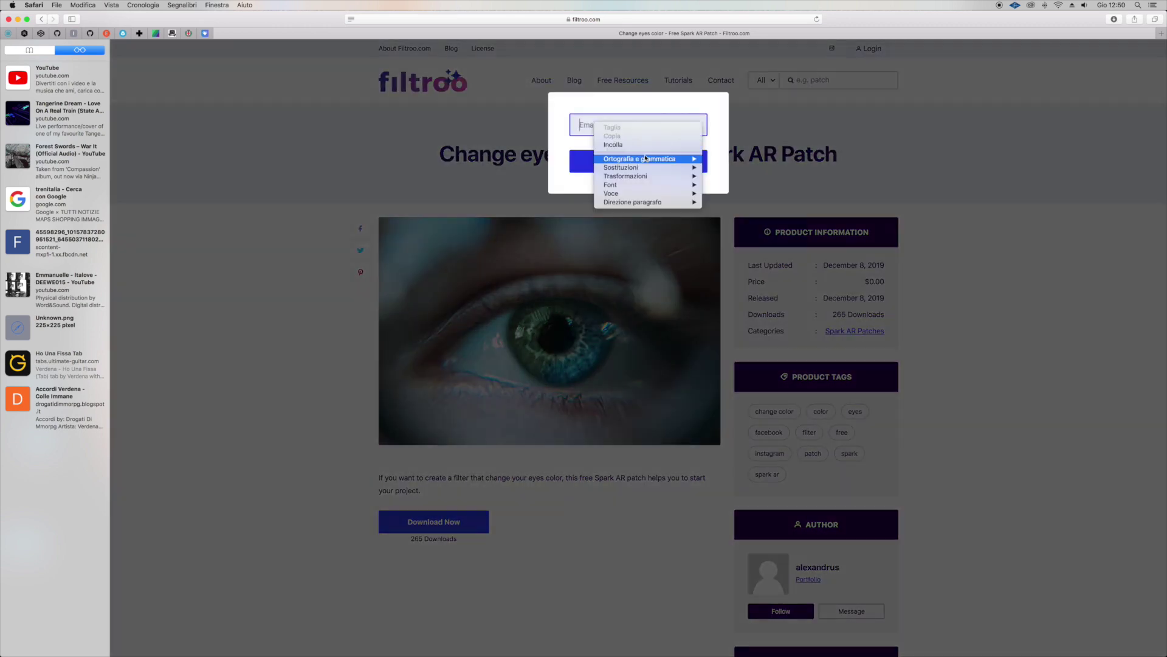
click(638, 165)
click(639, 166)
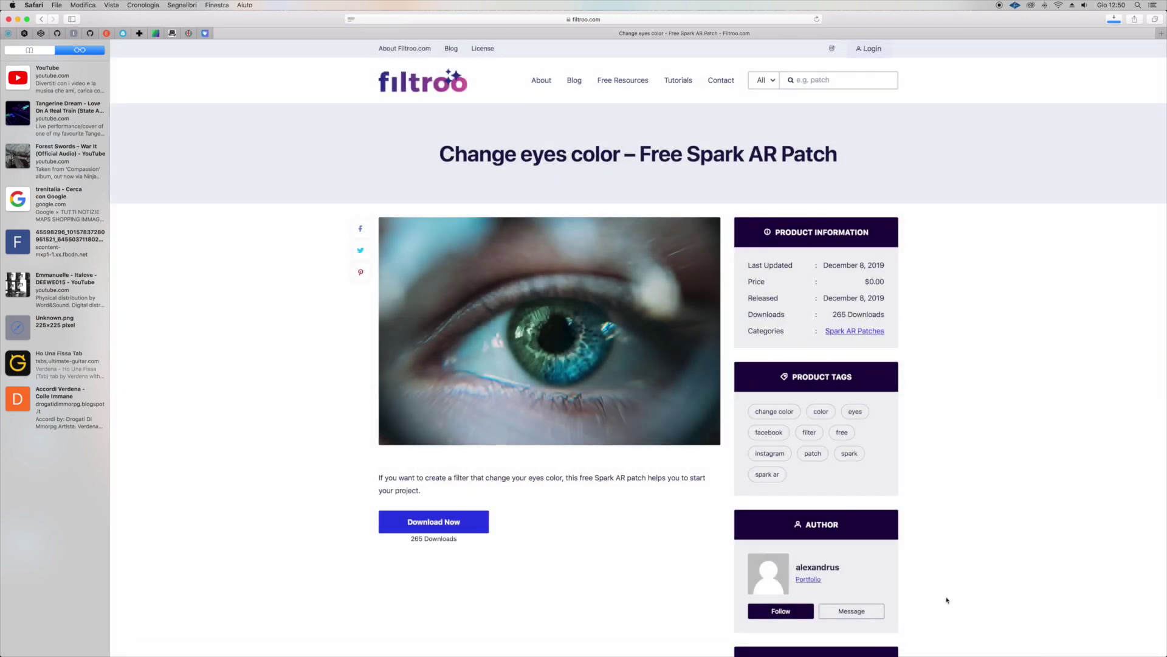
- Open the downloaded Color-Eyes folder and load eyescolor.arexport in Spark AR Studio
click(918, 629)
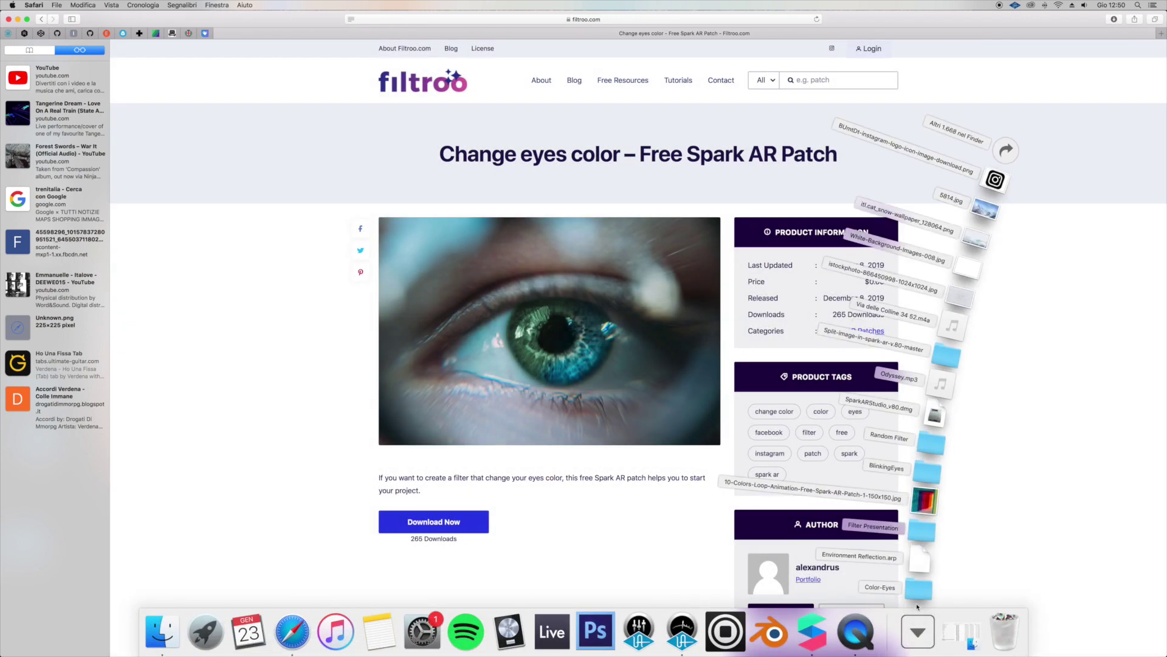
click(918, 589)
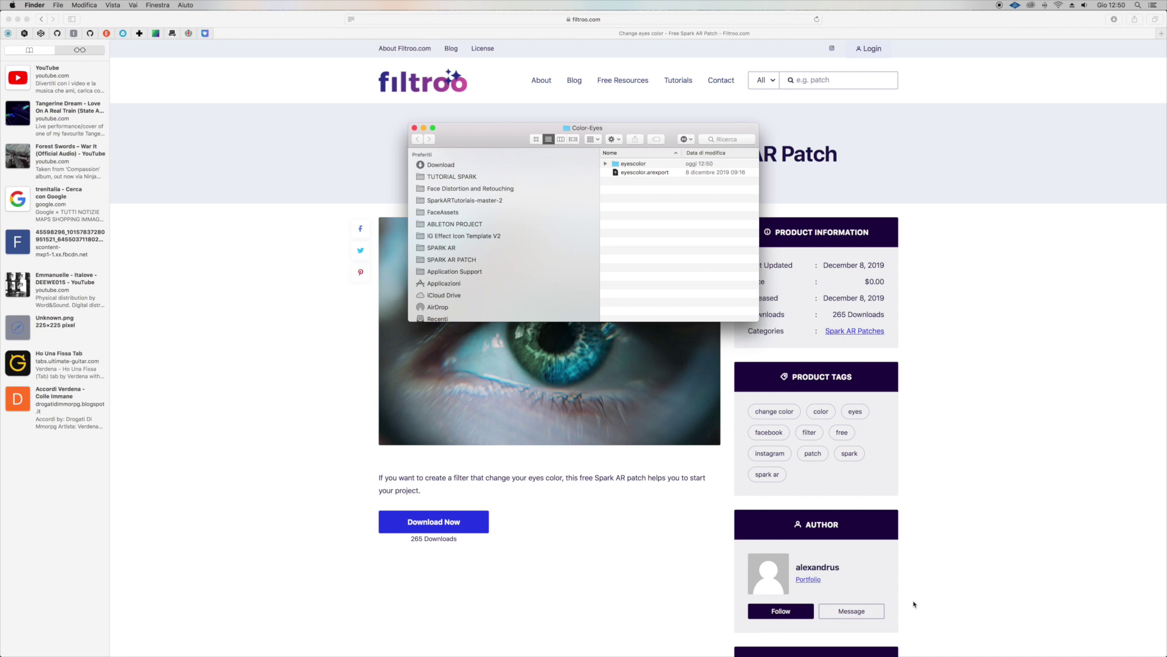
double_click(635, 172)
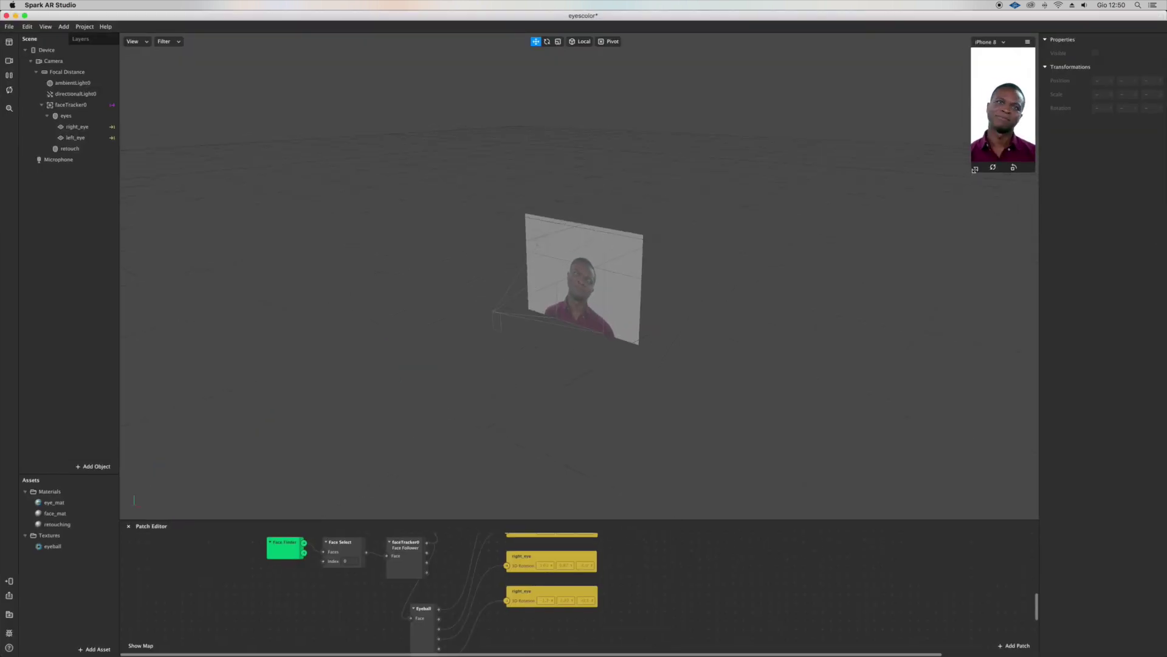
- Enlarge the simulator preview and the Patch Editor to show the whole eye-tracking patch graph
drag(947, 190, 754, 388)
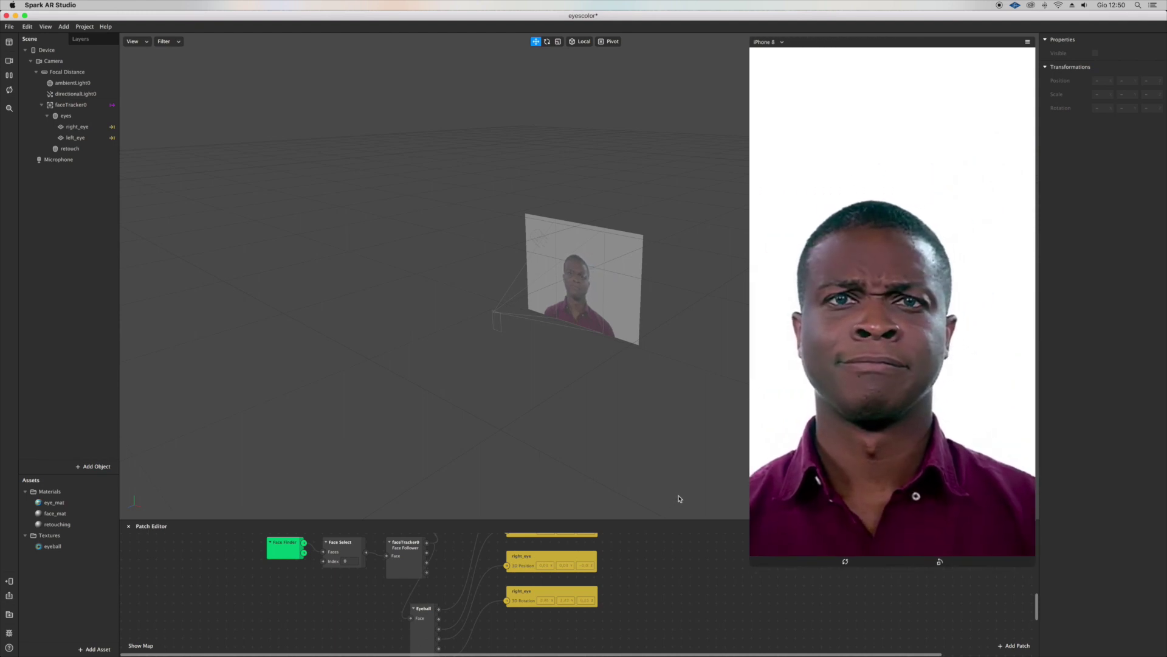
drag(666, 519, 643, 294)
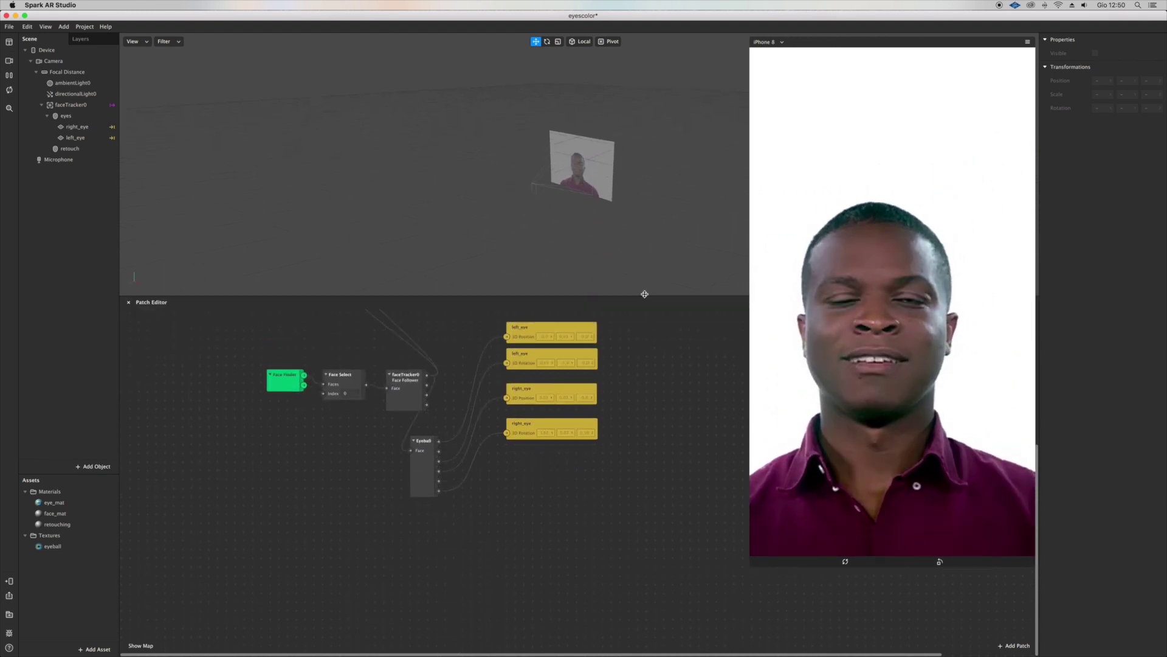
scroll(637, 442, up, 4)
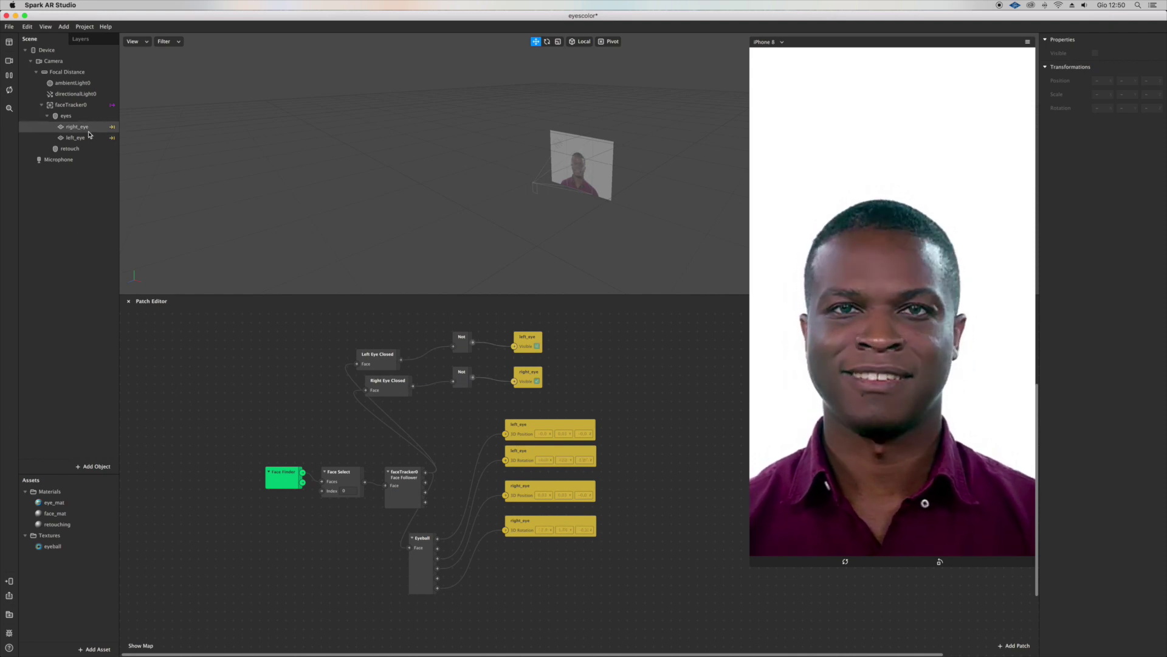
- Examine the eye_mat material, its eyeball texture and the available replacement texture options
click(58, 503)
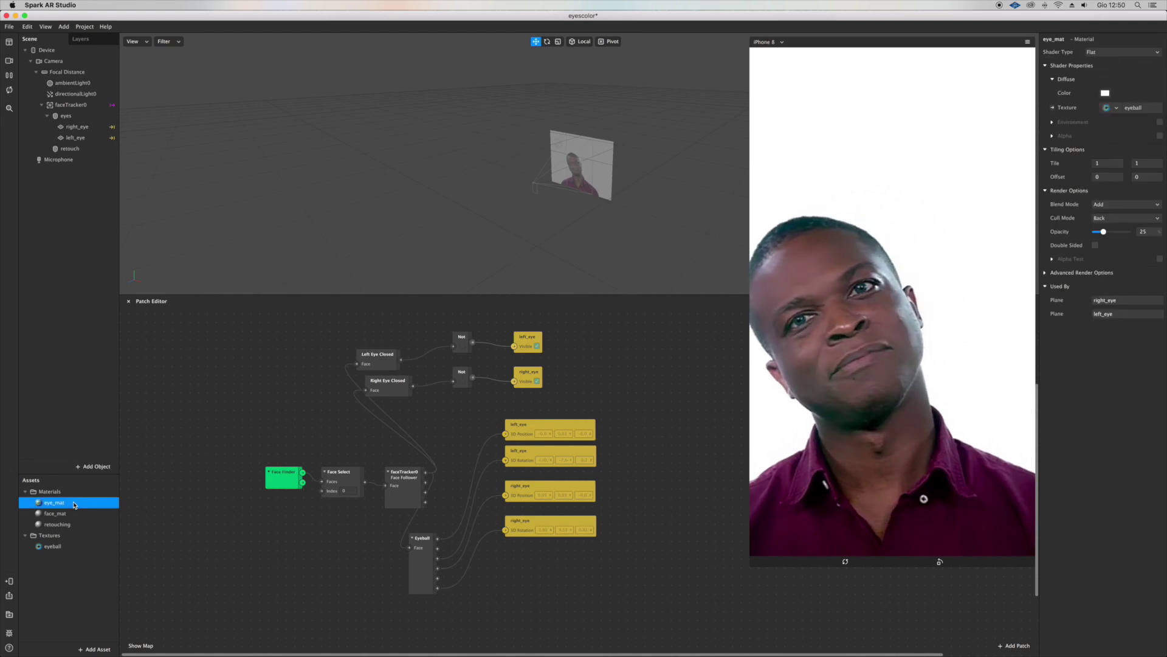
click(63, 546)
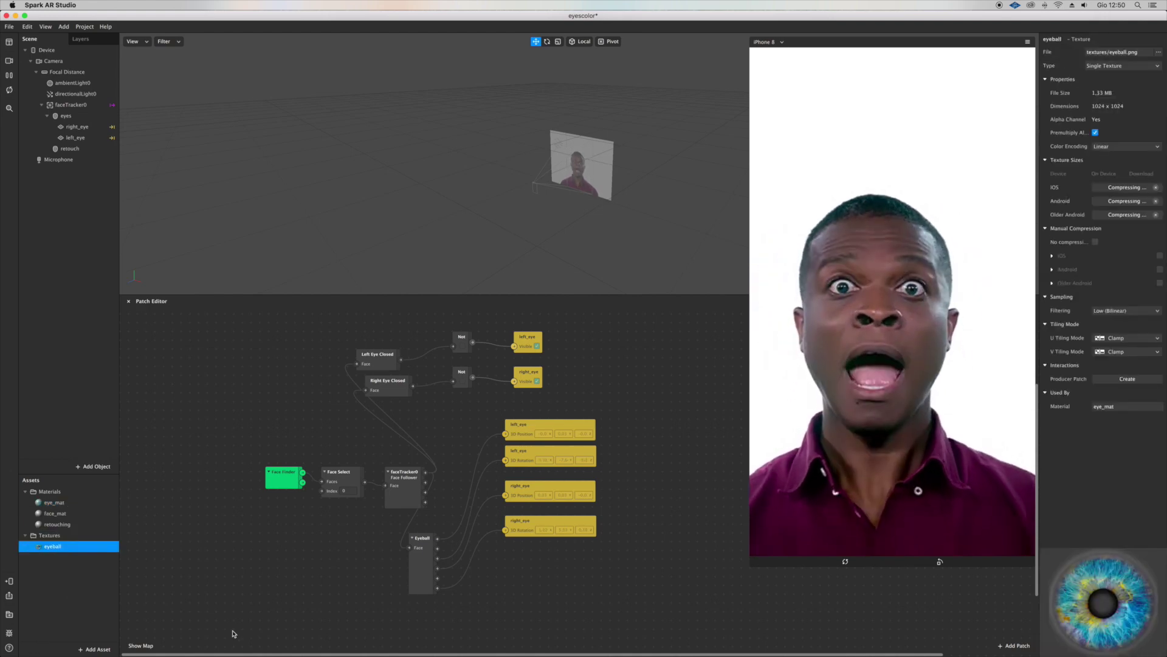
click(78, 501)
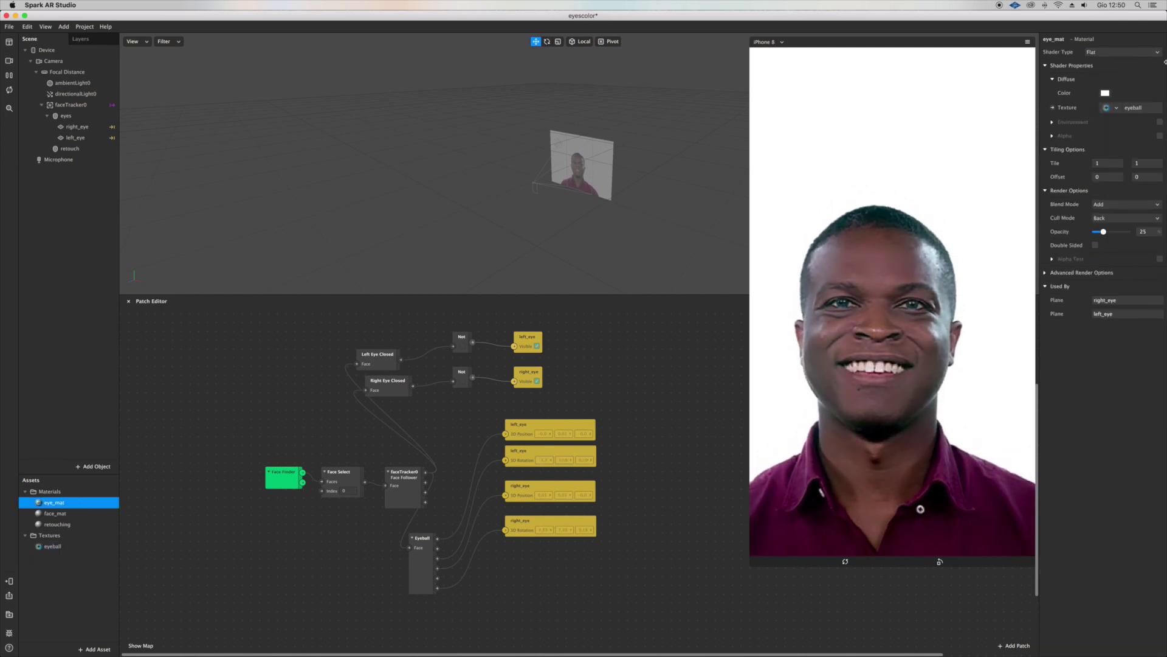
click(1109, 110)
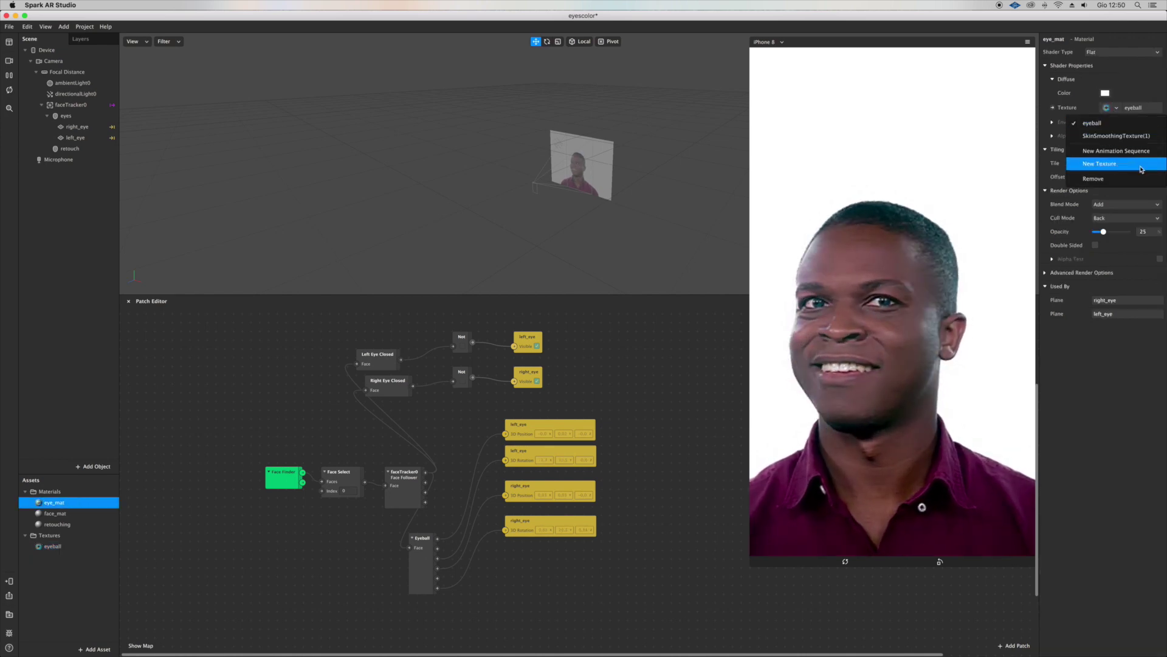
- Set eye_mat's Diffuse color to purple after trying red and green, and raise its Opacity to 63
click(1105, 93)
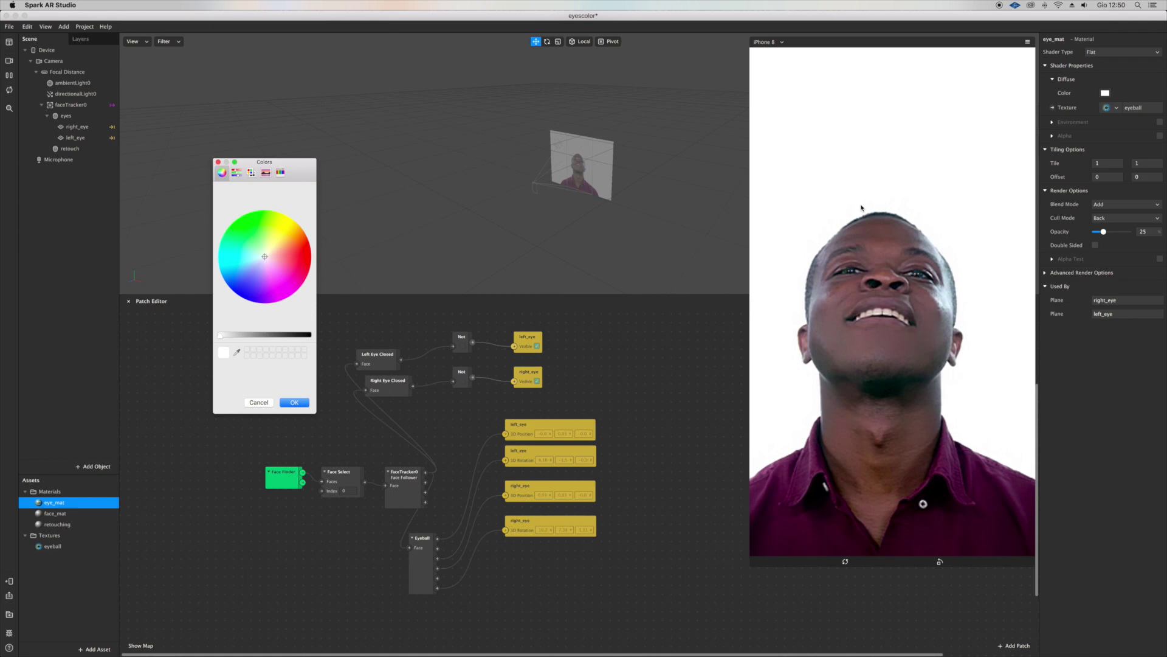
click(285, 258)
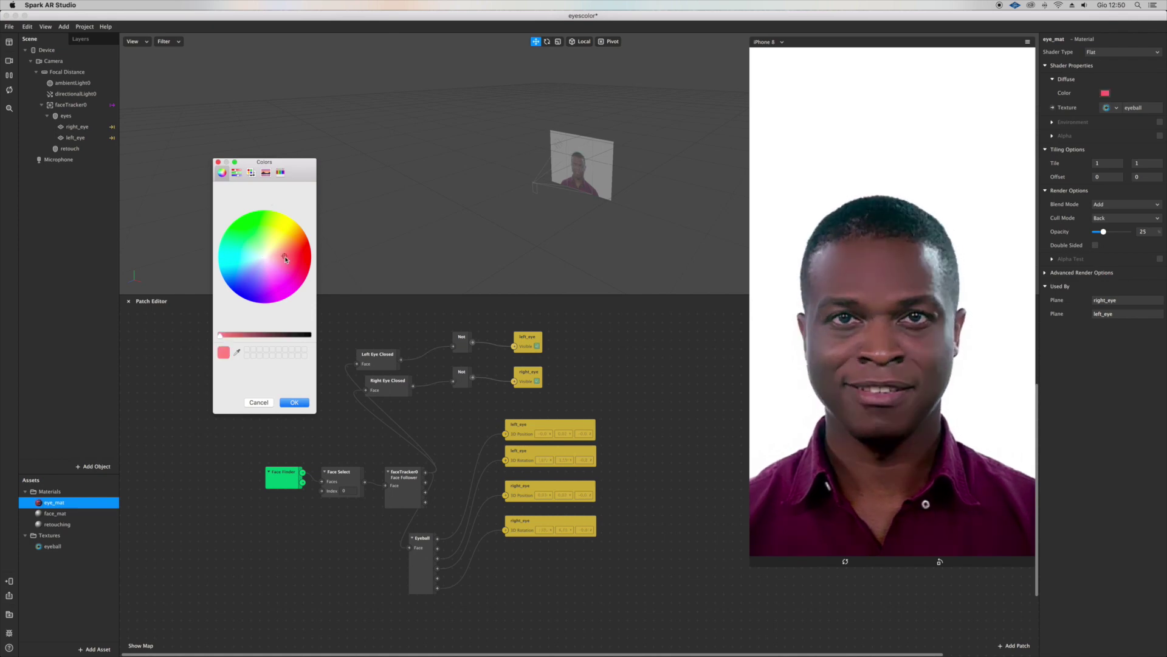
click(227, 240)
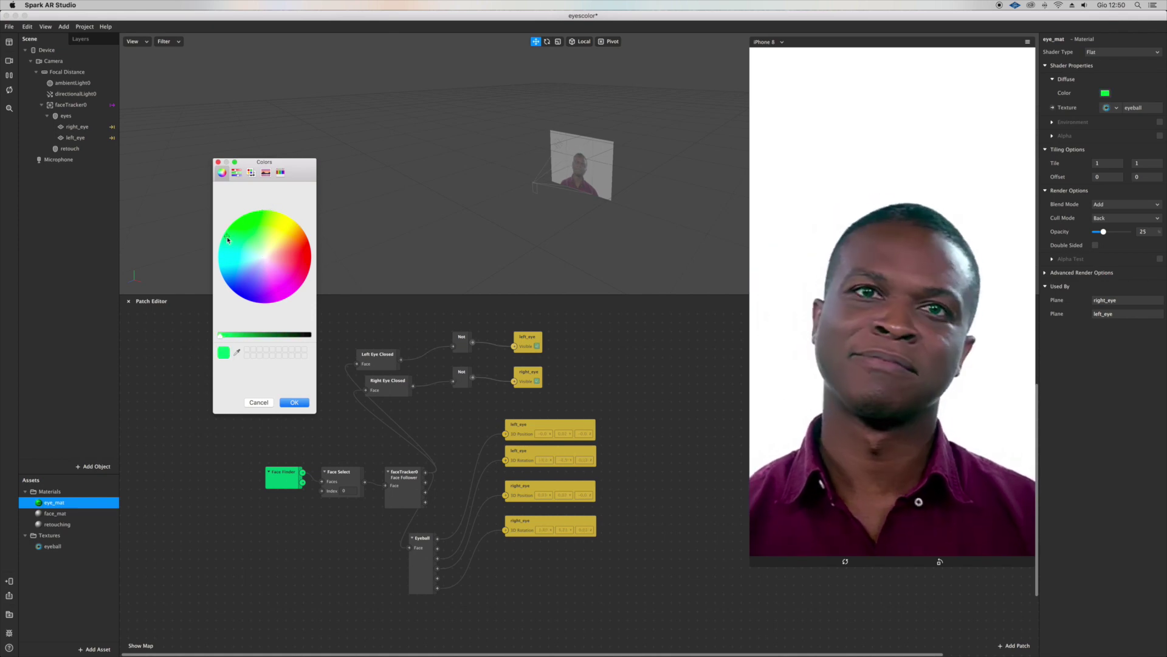
drag(227, 239, 278, 354)
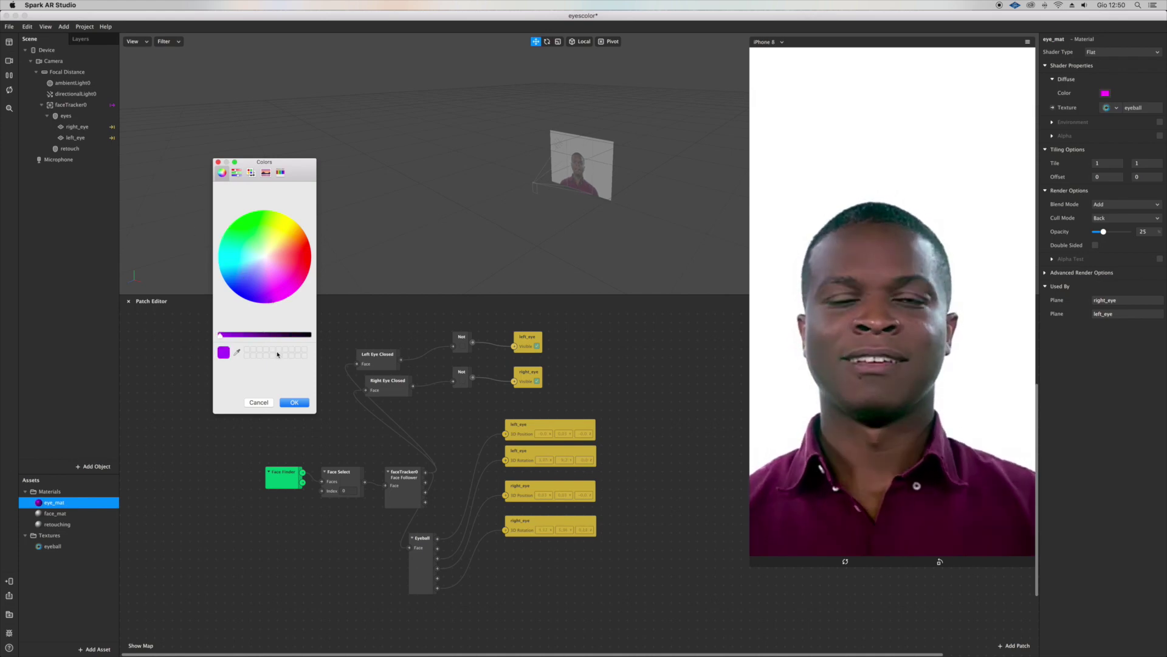
click(295, 403)
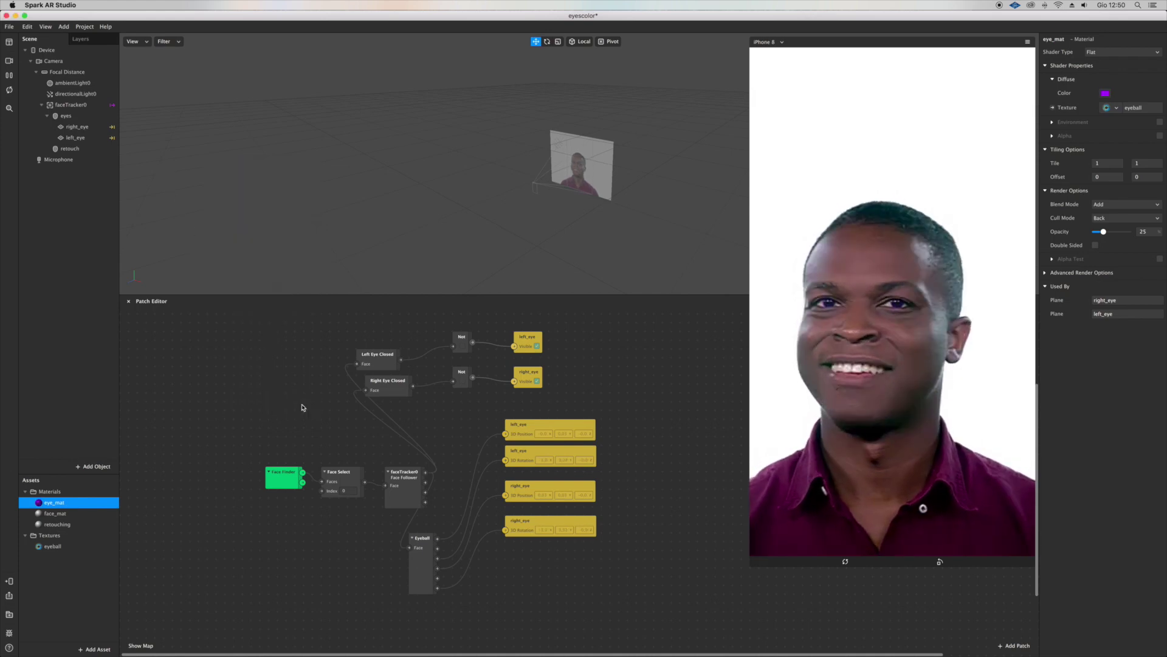
drag(1114, 233, 1116, 242)
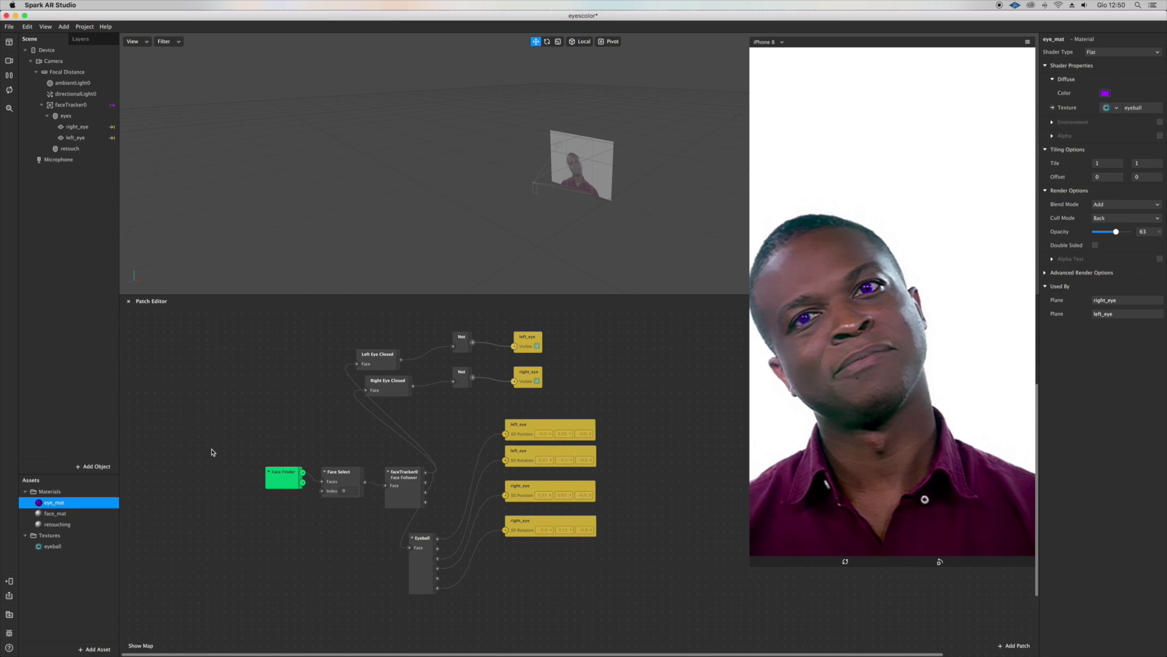
- Create a new material for the left_eye plane in place of eye_mat
click(77, 546)
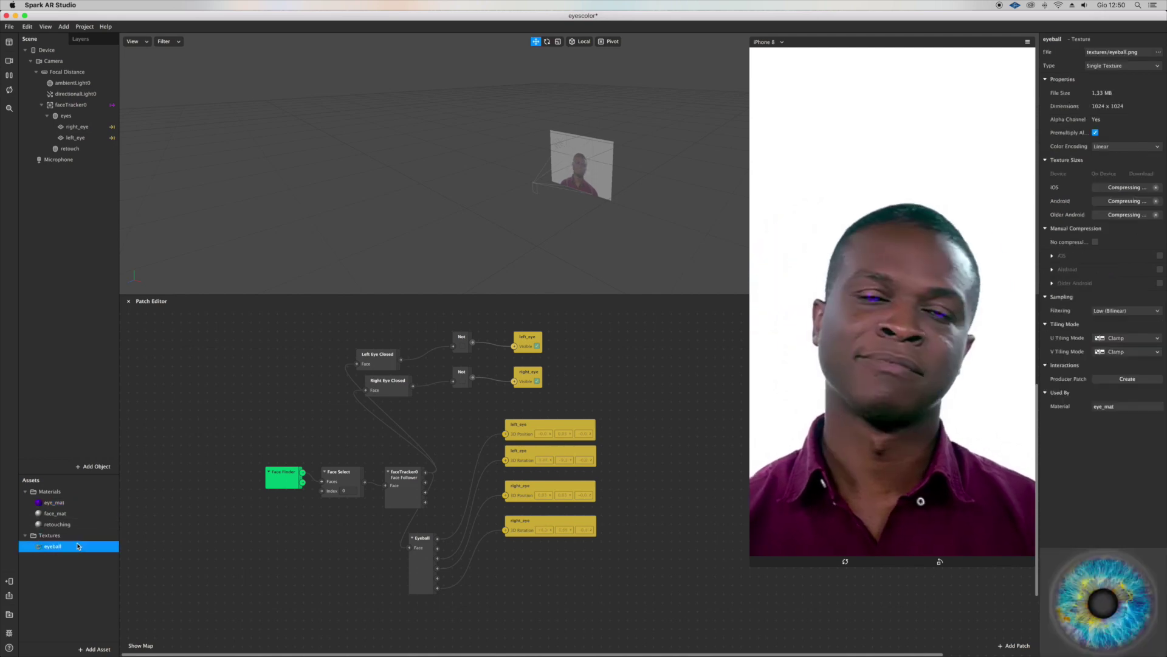
click(84, 129)
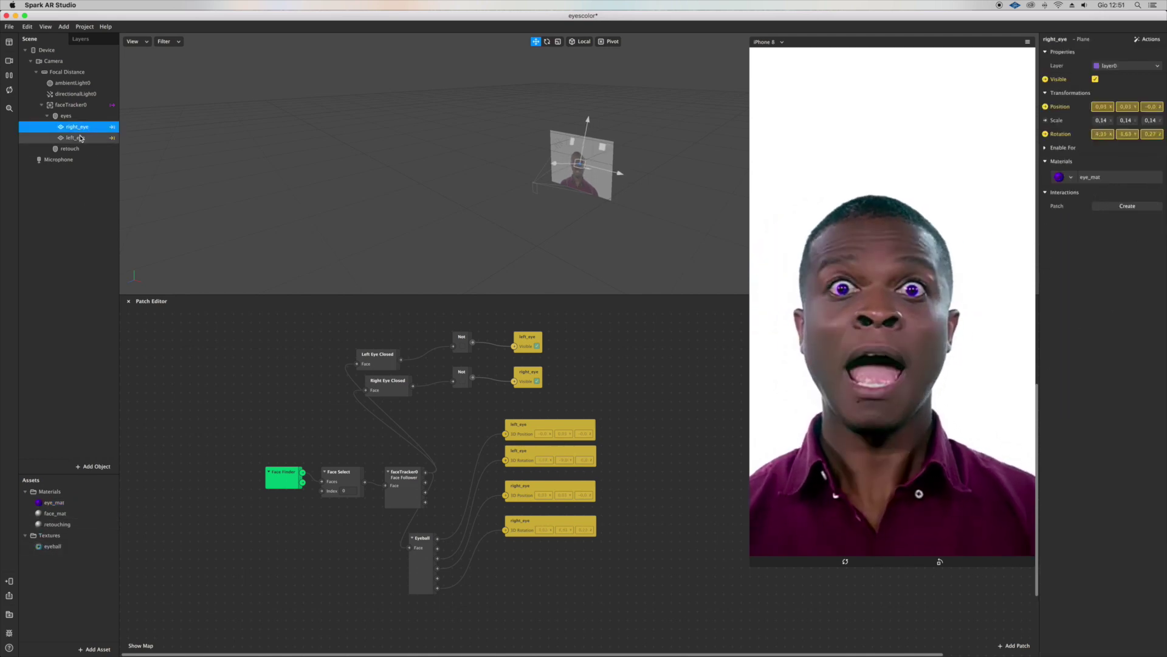
click(76, 137)
click(1066, 177)
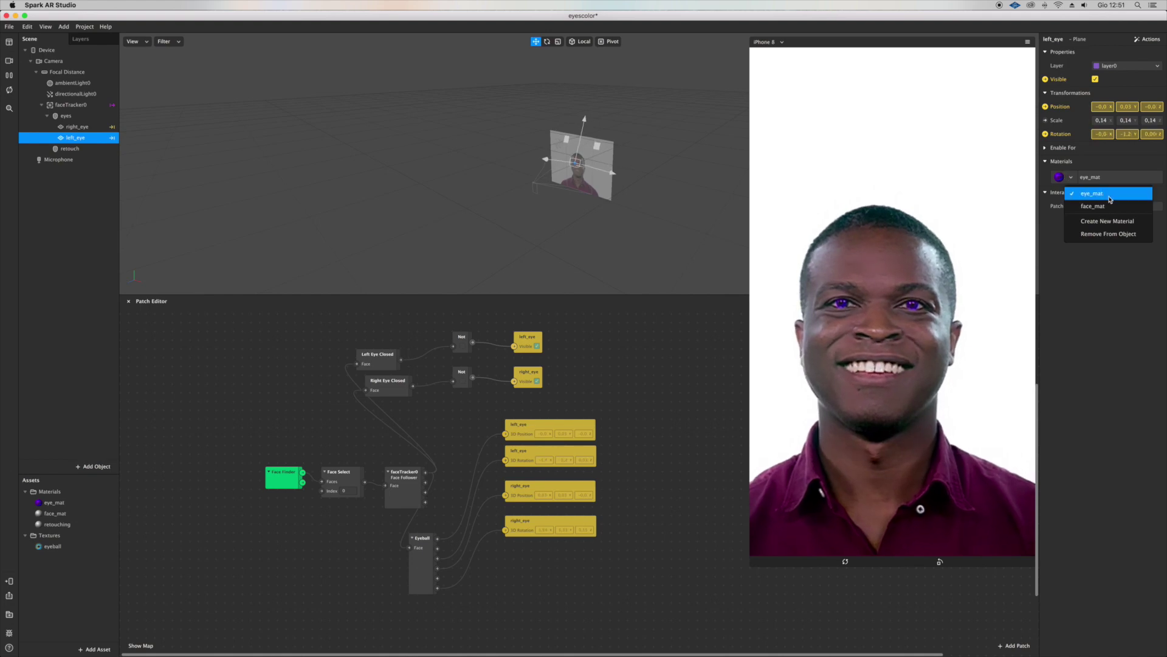
click(1108, 222)
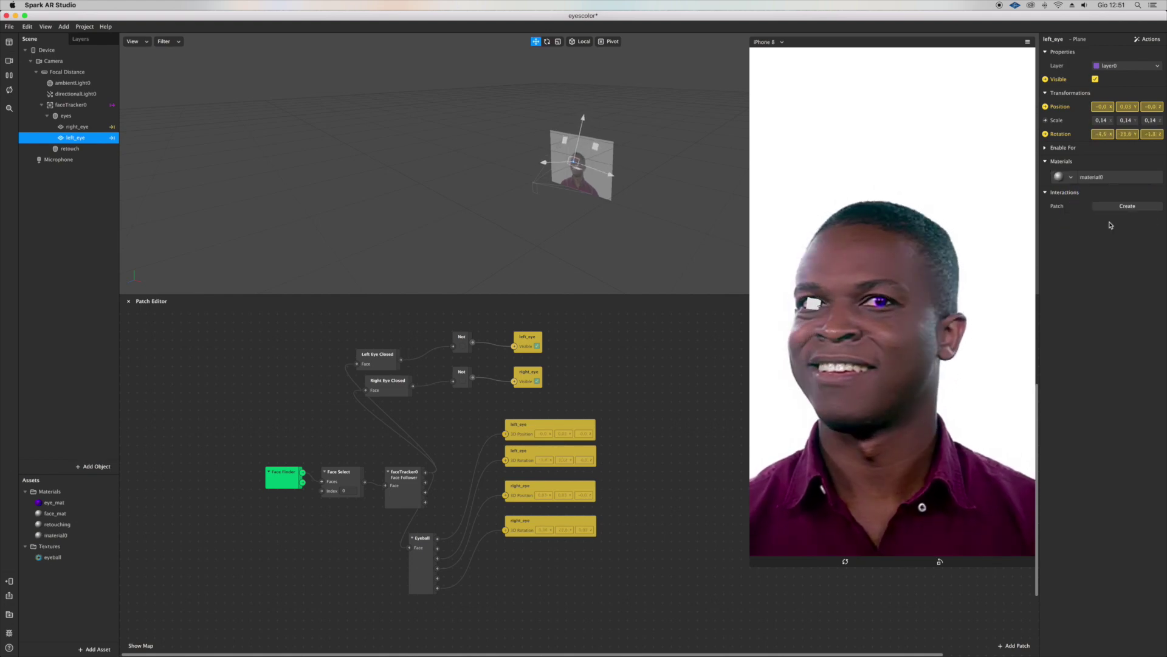
- Set material0's shader type to Flat and turn off Use Depth Test and Write to Depth in its advanced render options
click(56, 535)
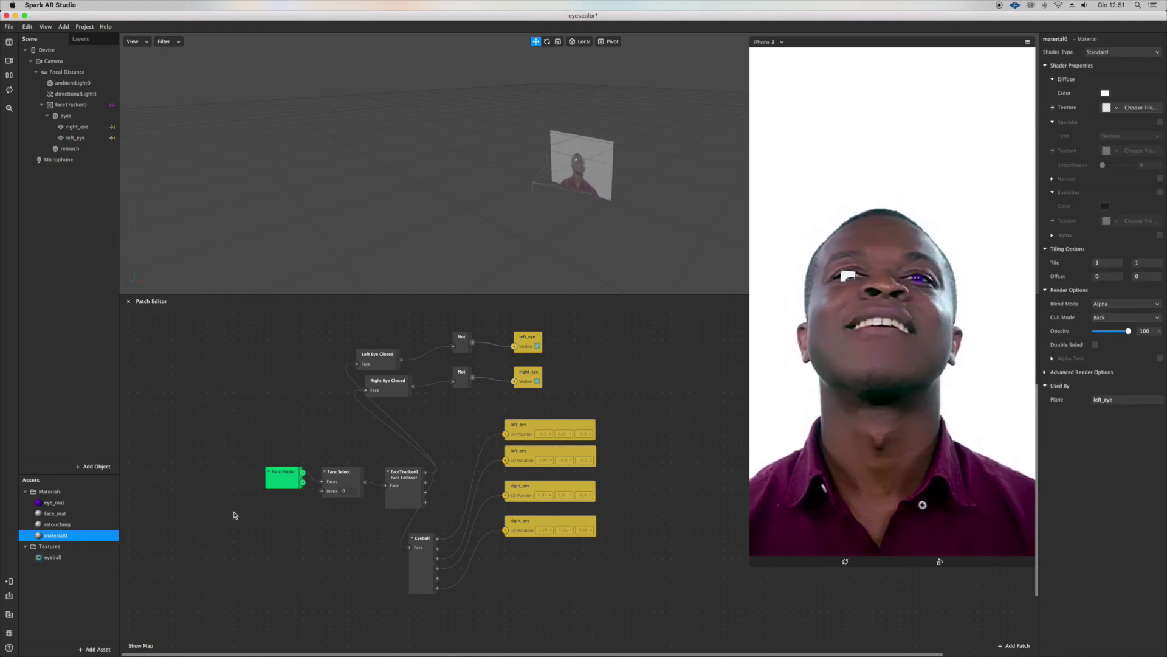
click(1115, 52)
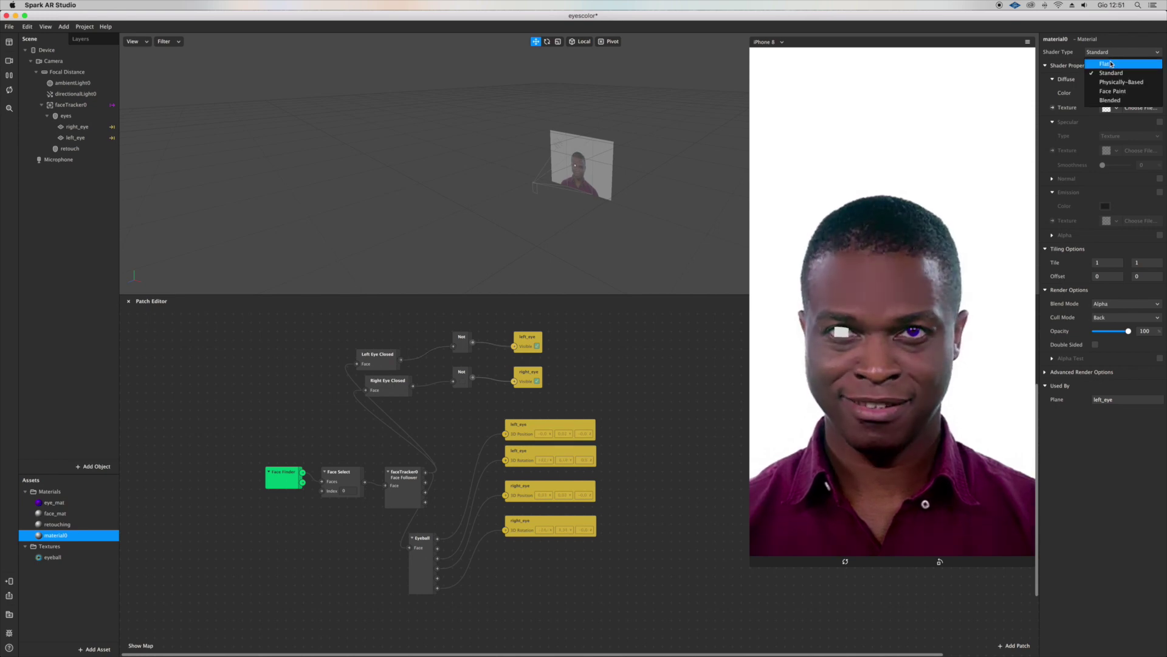
click(1113, 64)
click(1046, 272)
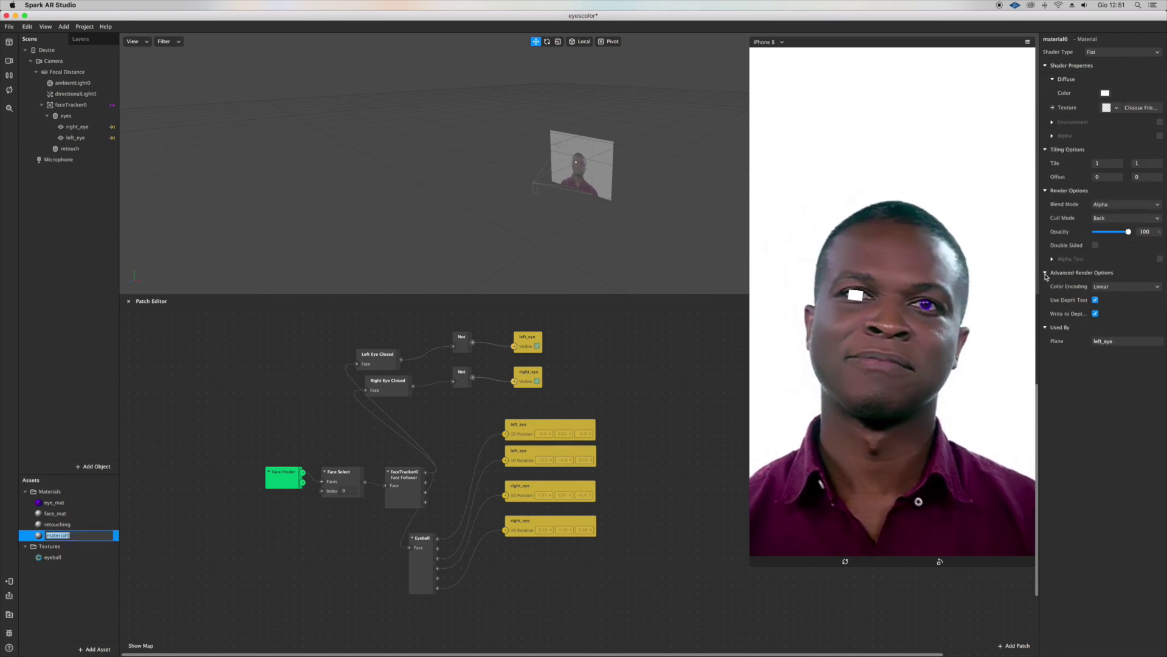
click(1095, 300)
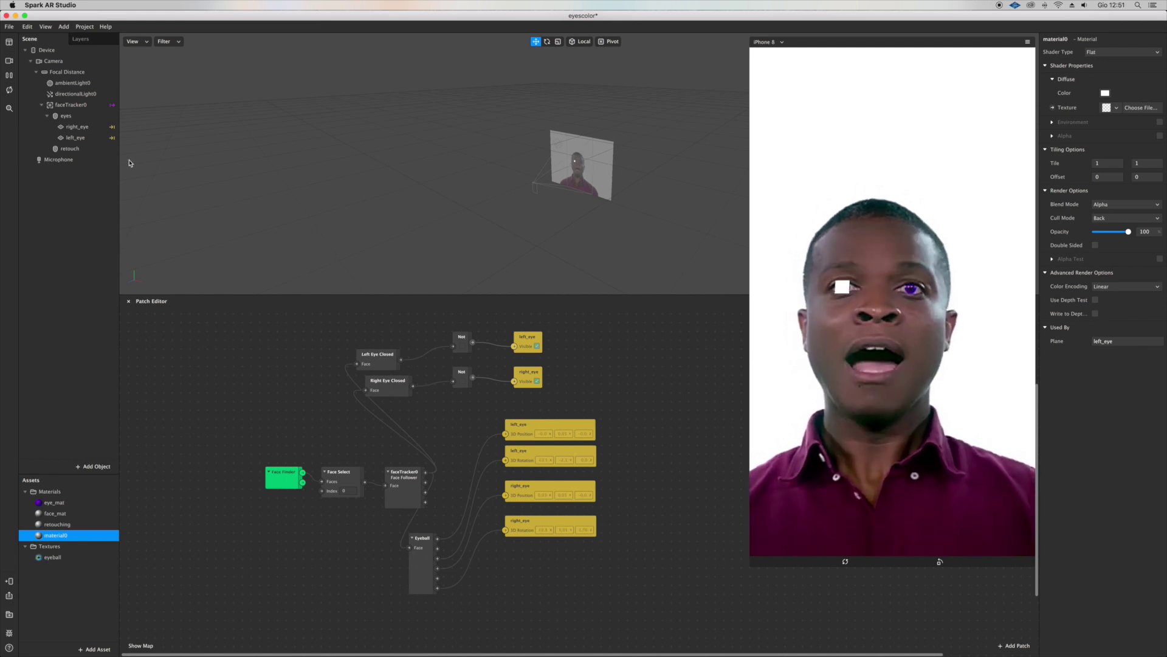
- Apply the eyeball texture to material0 and set its opacity to 60
click(86, 138)
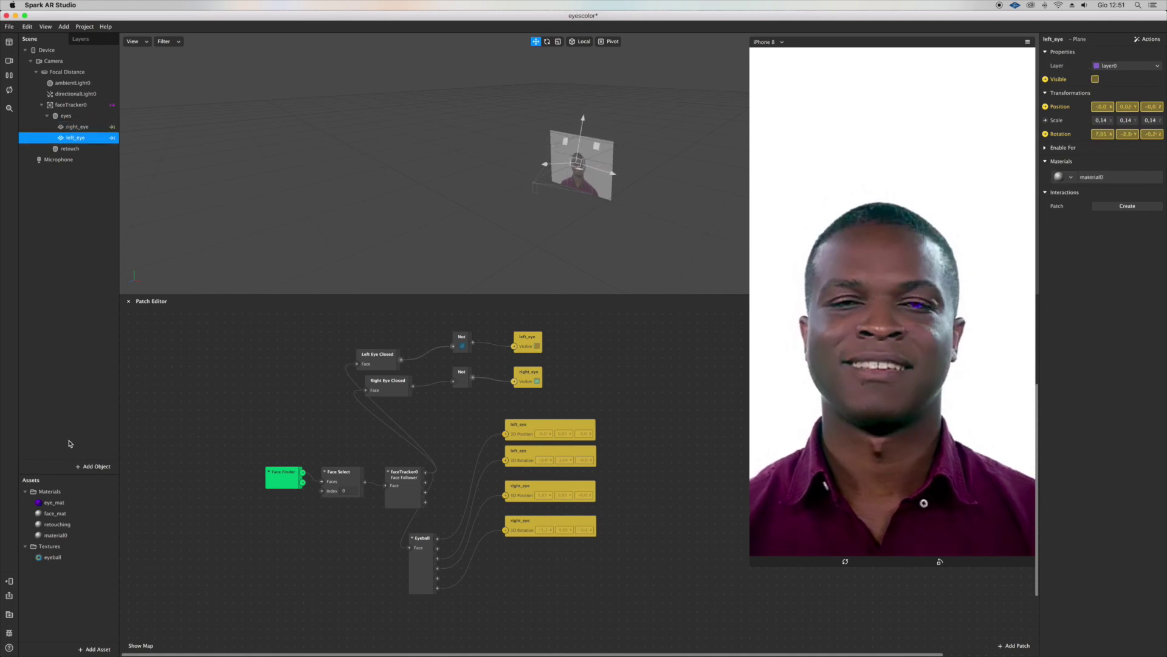
double_click(79, 536)
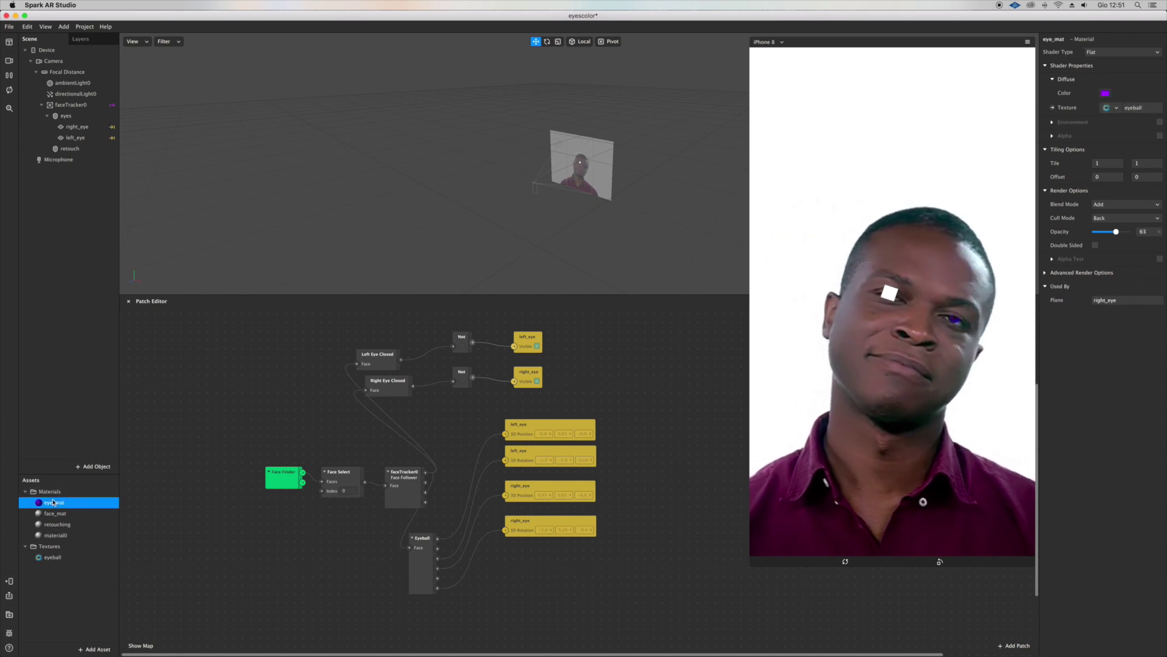
key(Return)
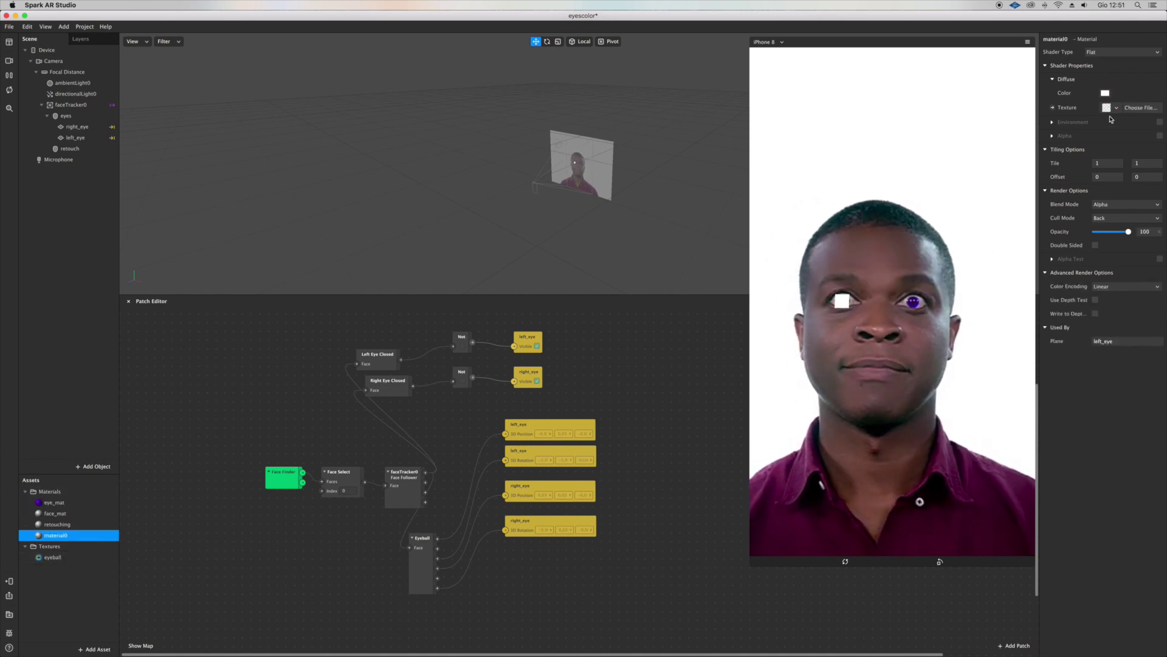
click(1108, 108)
click(1107, 123)
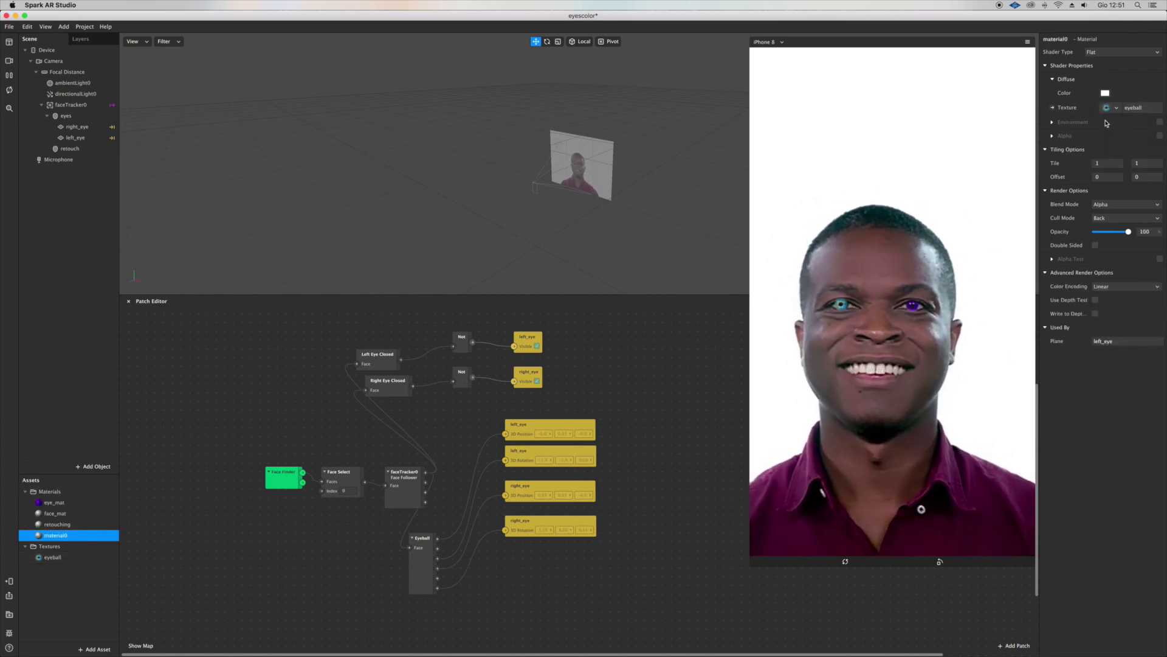
click(59, 503)
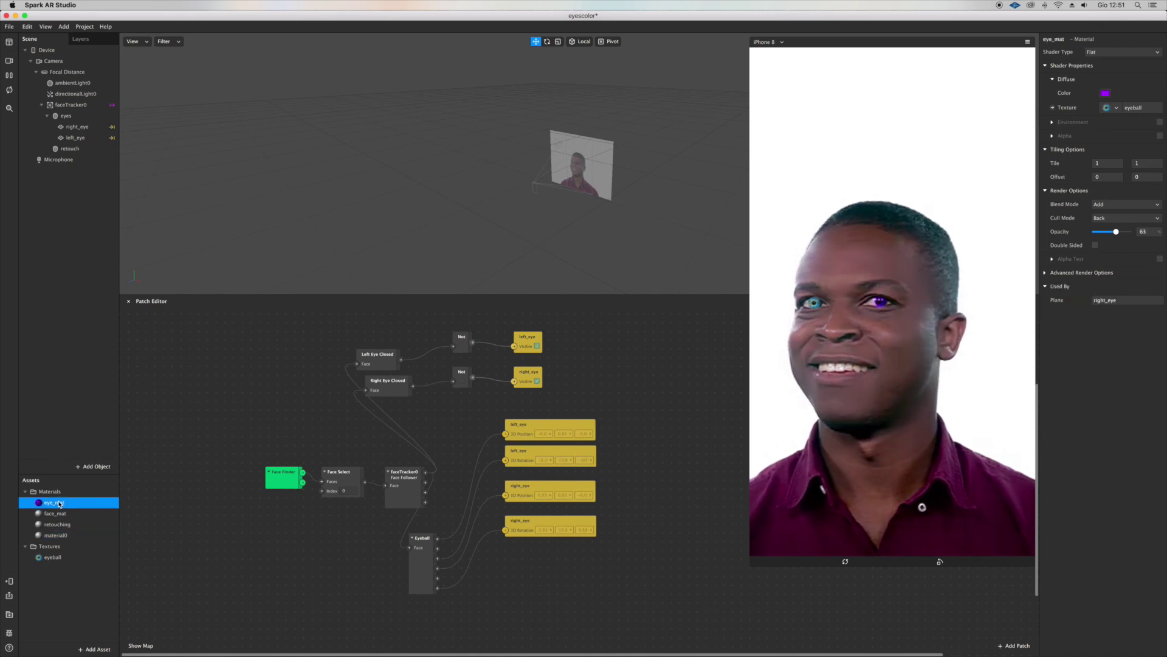
click(60, 535)
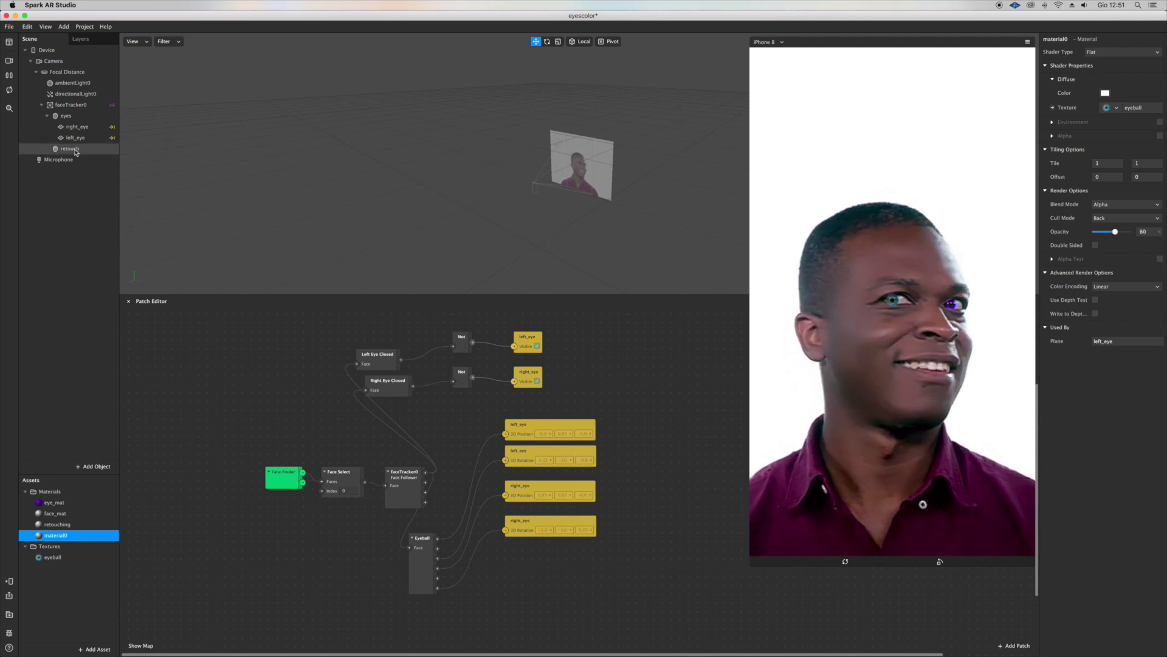
- Set material0's Diffuse color to bright green after trying red
click(83, 502)
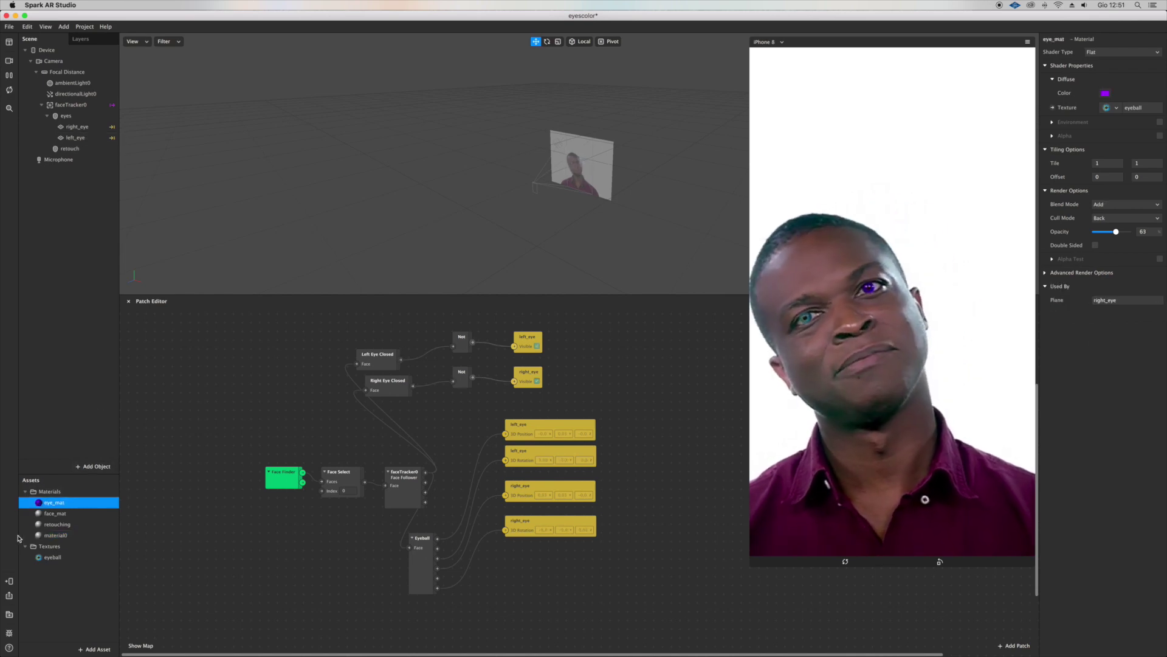
click(42, 535)
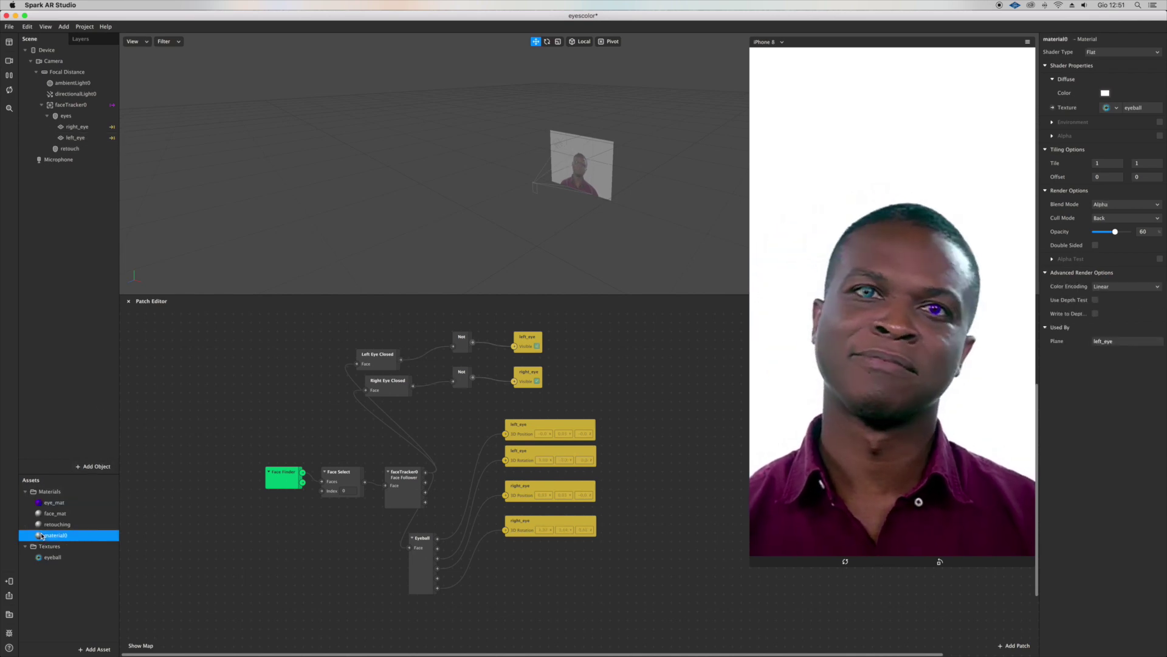
click(1106, 93)
click(296, 258)
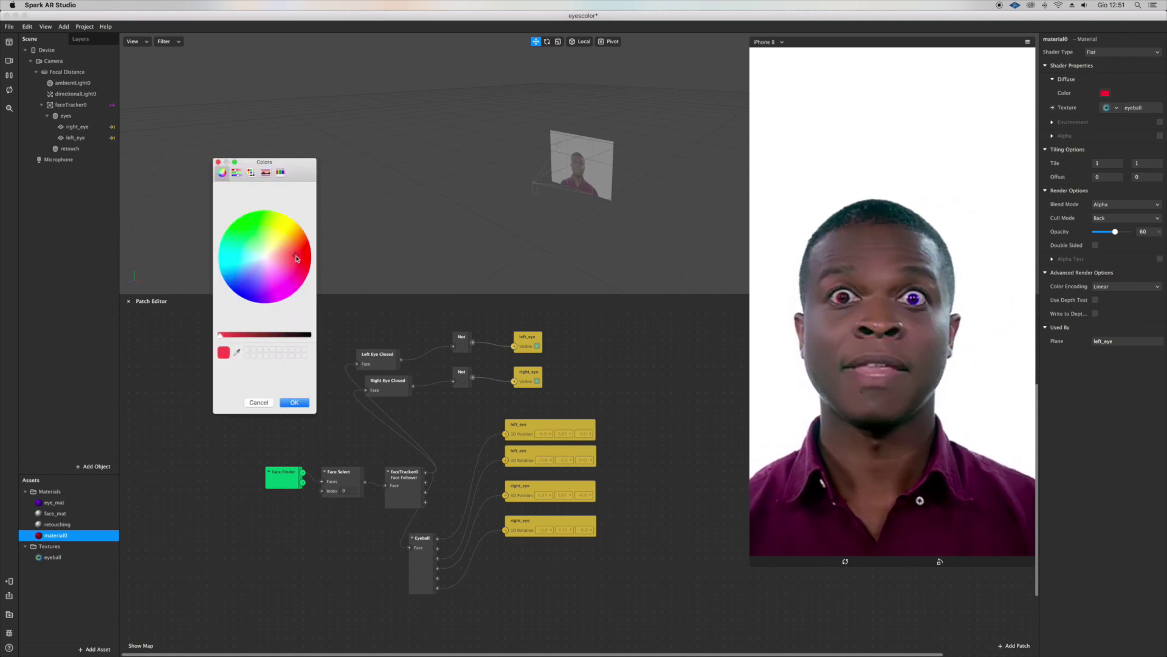
drag(295, 259, 248, 211)
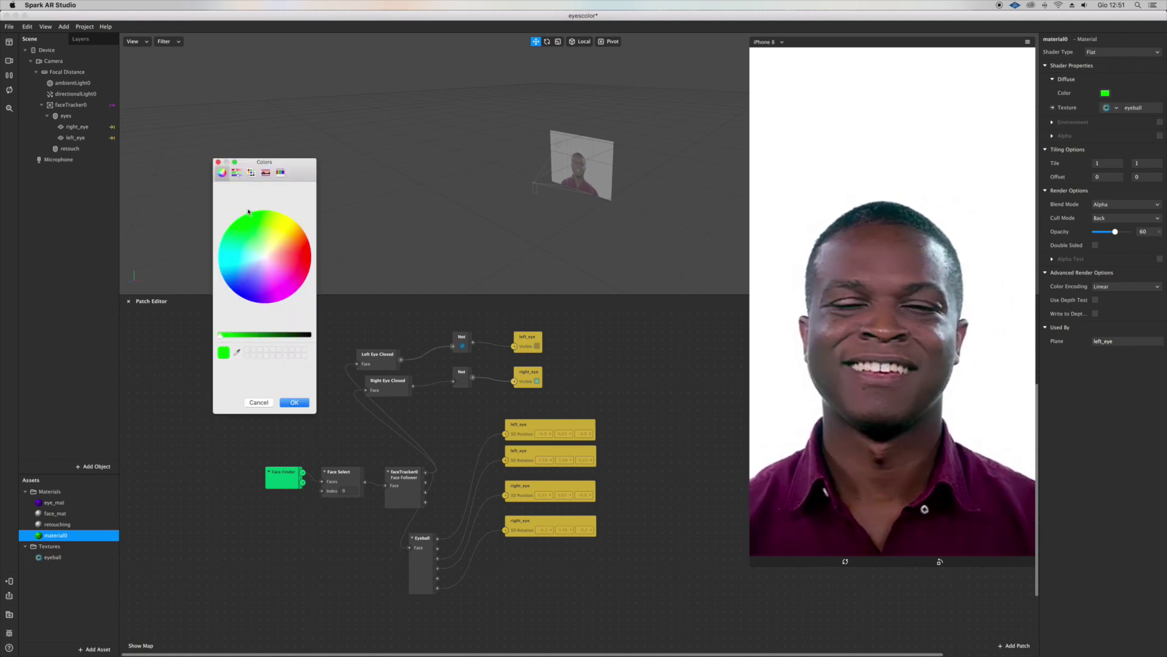
click(296, 402)
- Move the right_eye and left_eye planes together to layer1 and check the layer of the eyes face mesh
click(77, 126)
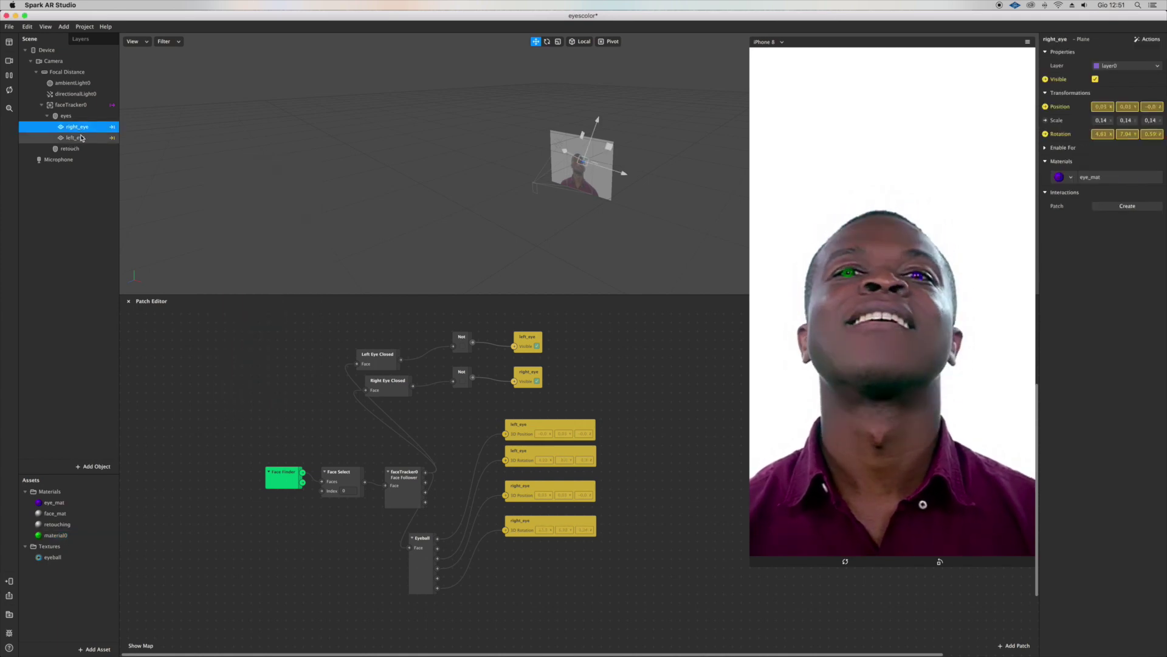
shift+click(75, 138)
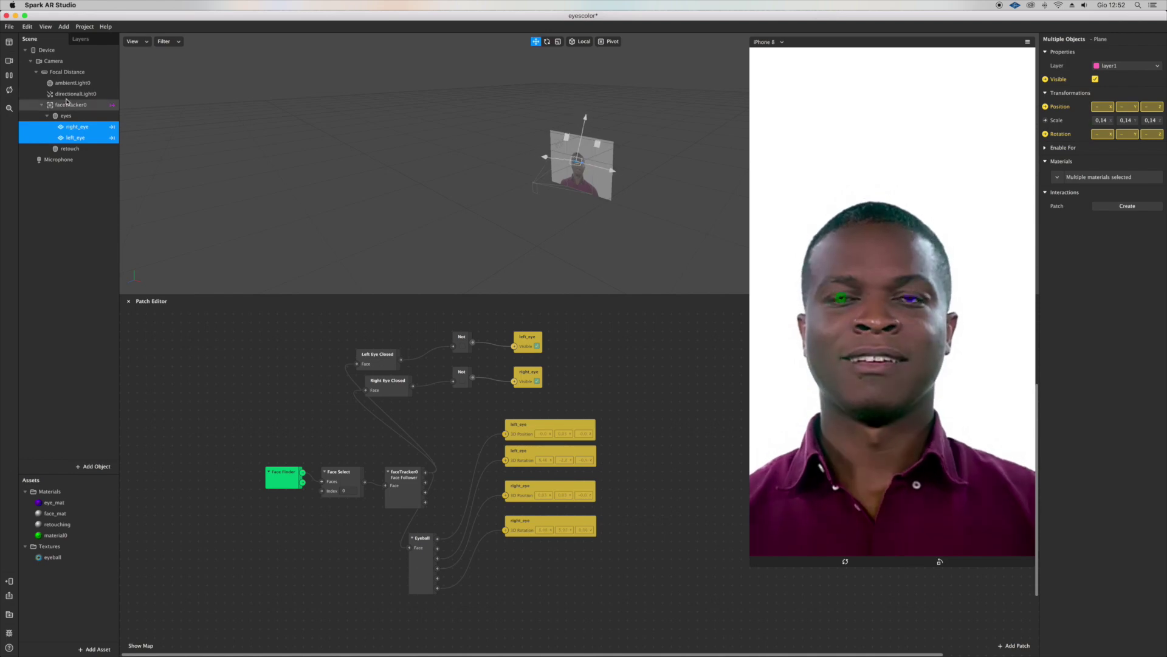
click(75, 118)
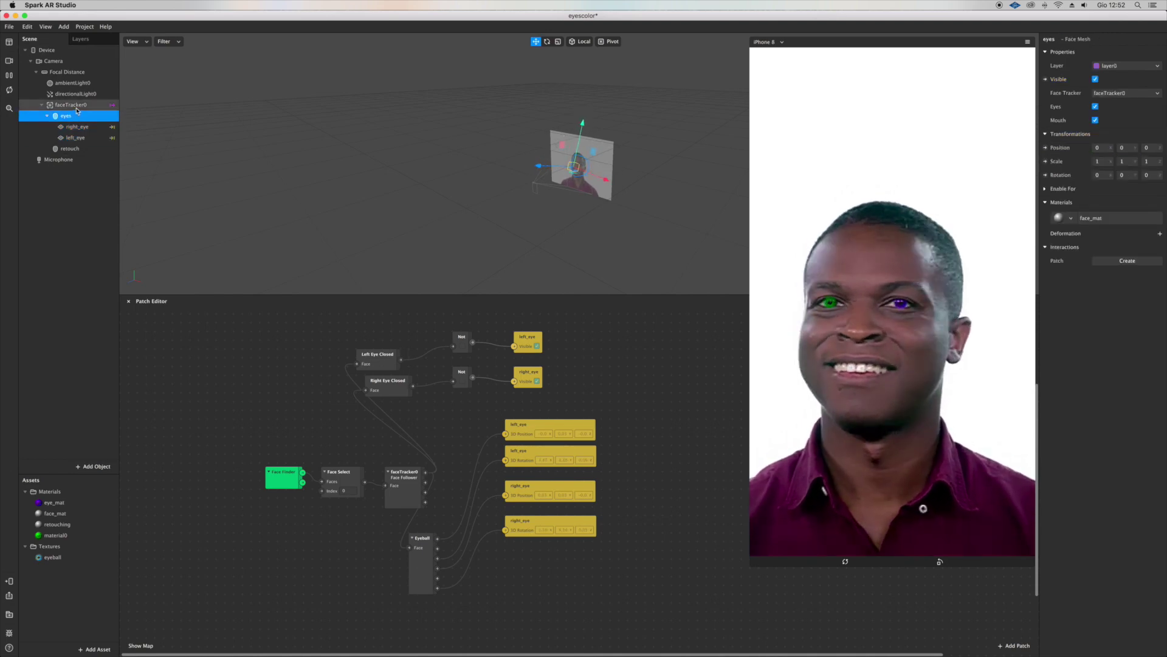
- Examine the face_mat and retouching materials, including face_mat's opacity setting
click(61, 516)
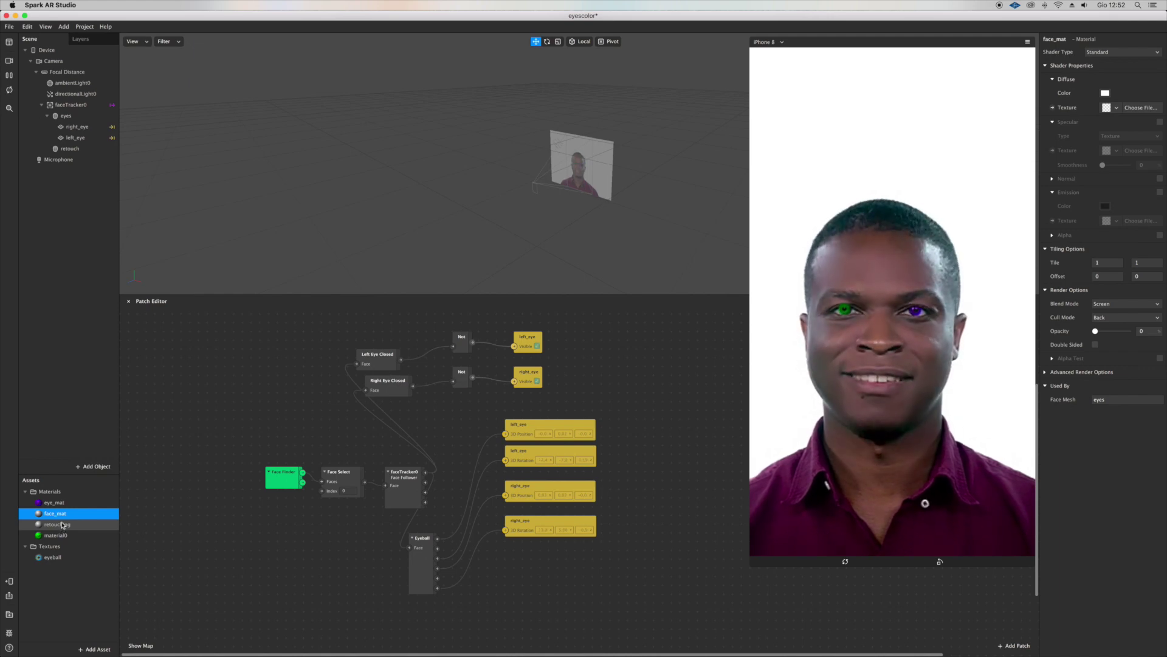
click(58, 524)
click(60, 515)
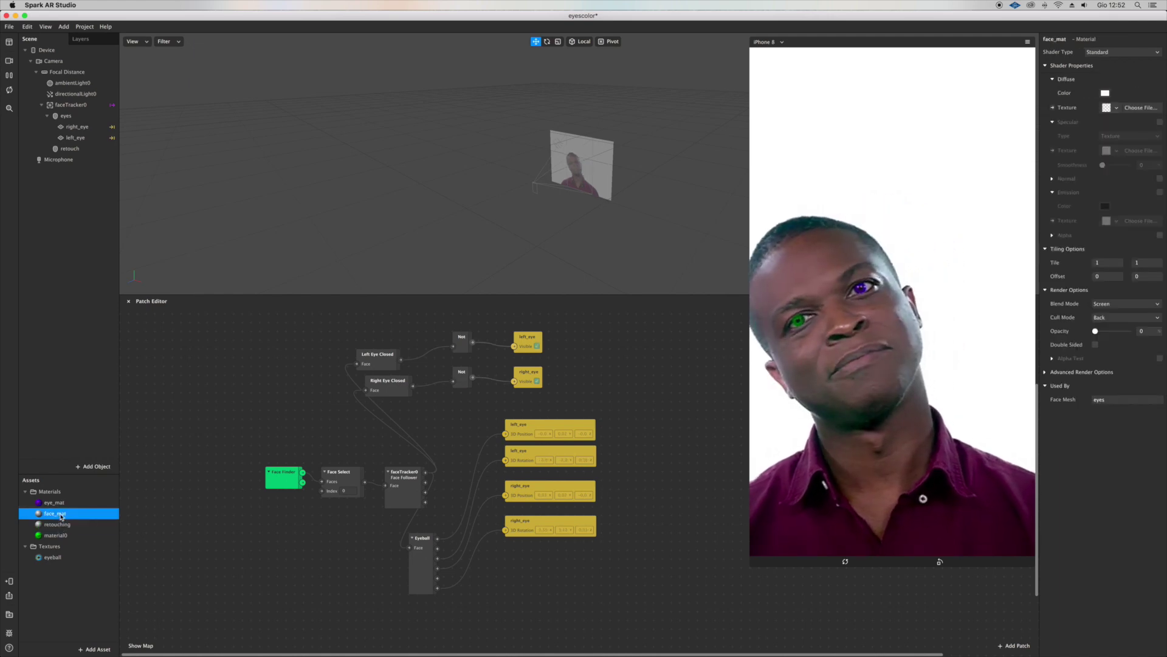
mouse_move(1095, 331)
mouse_down()
mouse_move(1129, 332)
mouse_move(1099, 336)
mouse_up()
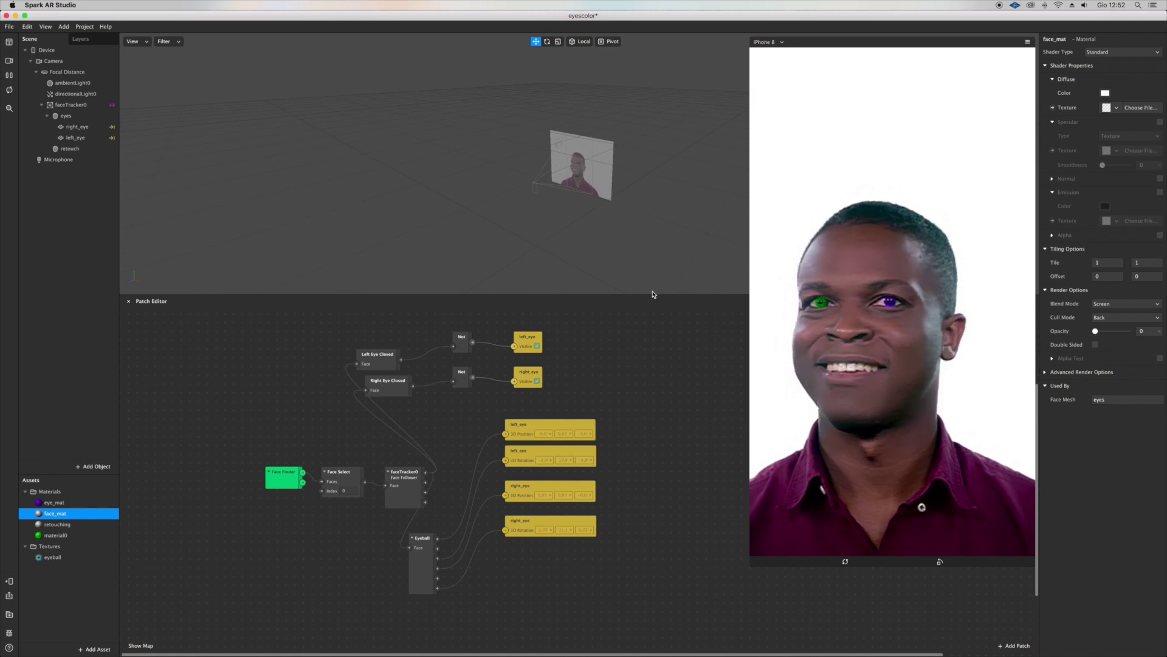
- Close the eyescolor project, discarding its changes, and return to the Filtroo page in Safari
click(7, 15)
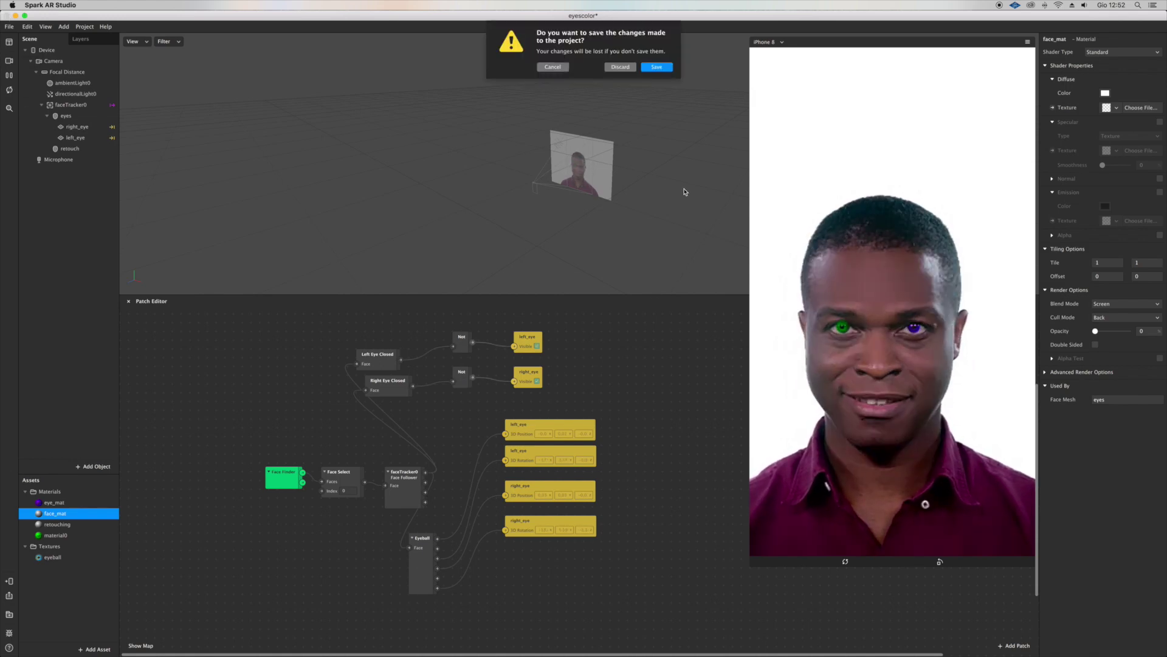
click(620, 68)
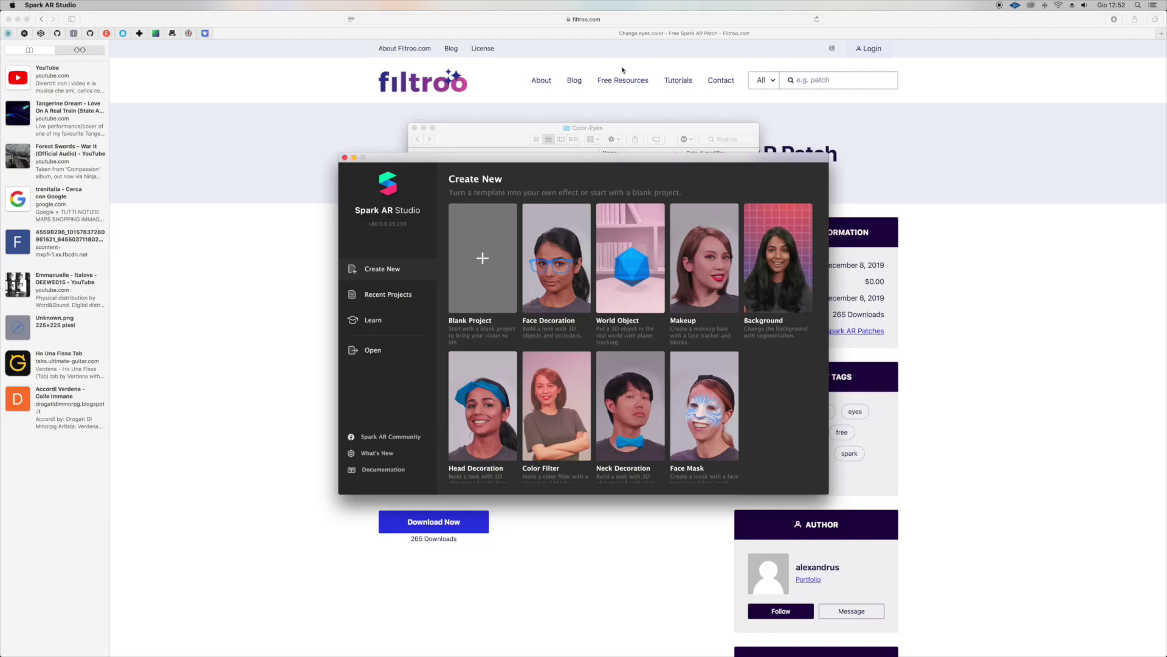
click(325, 377)
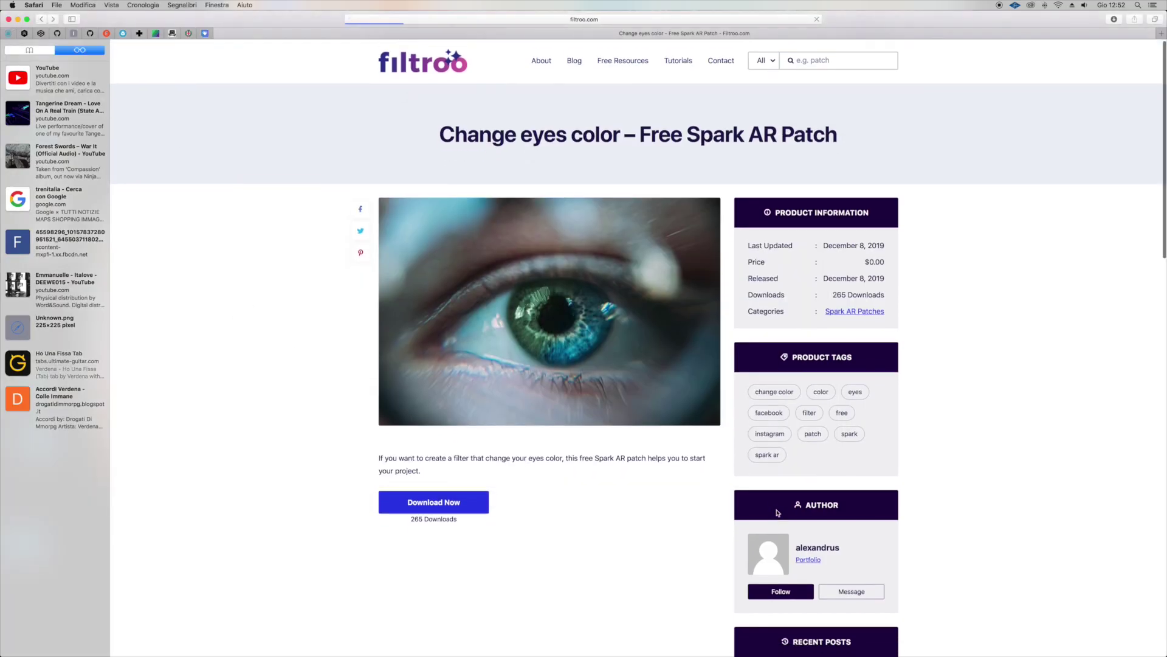
- Open the details of the Plastic Face Effect patch from page 2 of Filtroo's Free Resources
scroll(750, 519, down, 5)
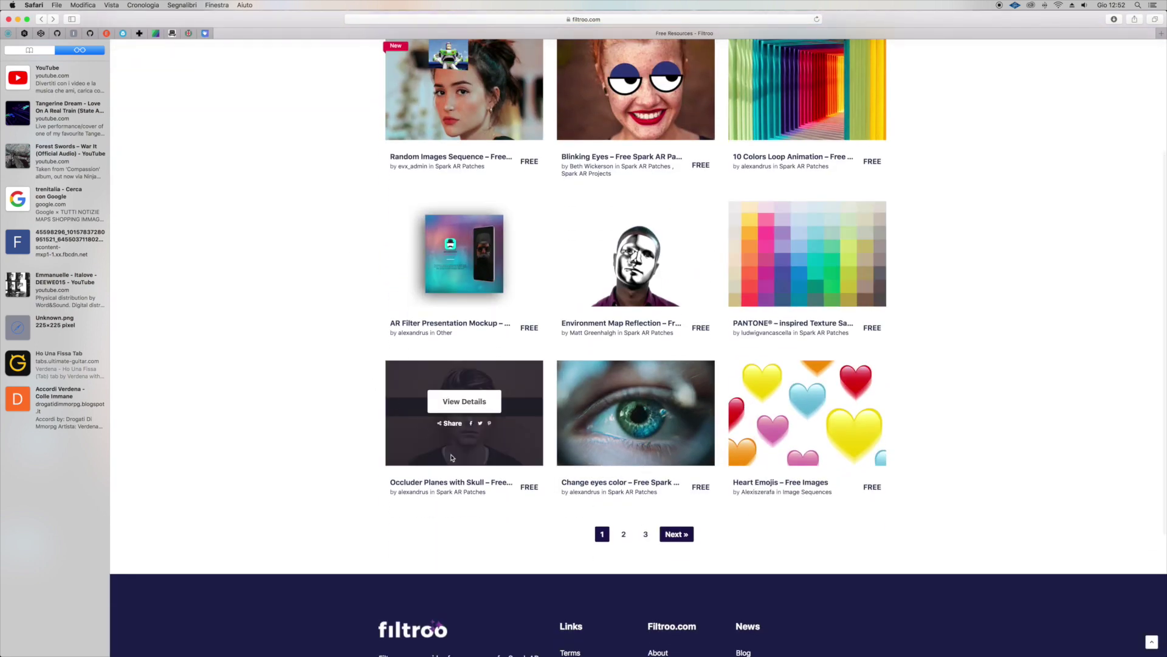
click(618, 539)
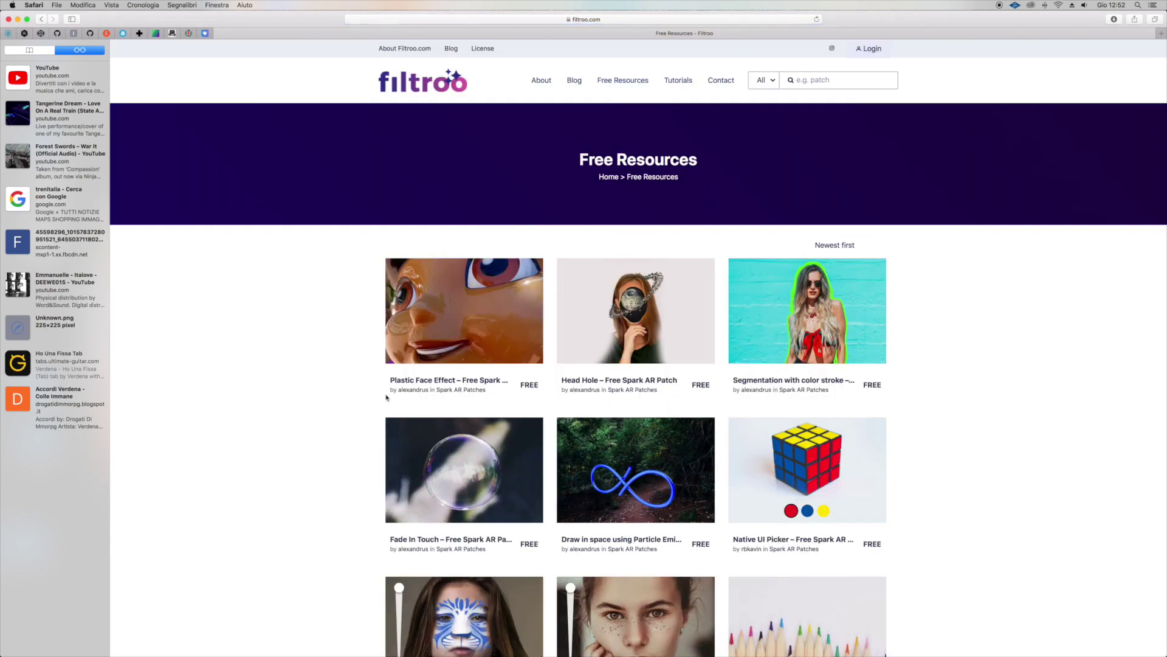
scroll(387, 397, down, 2)
scroll(387, 397, up, 1)
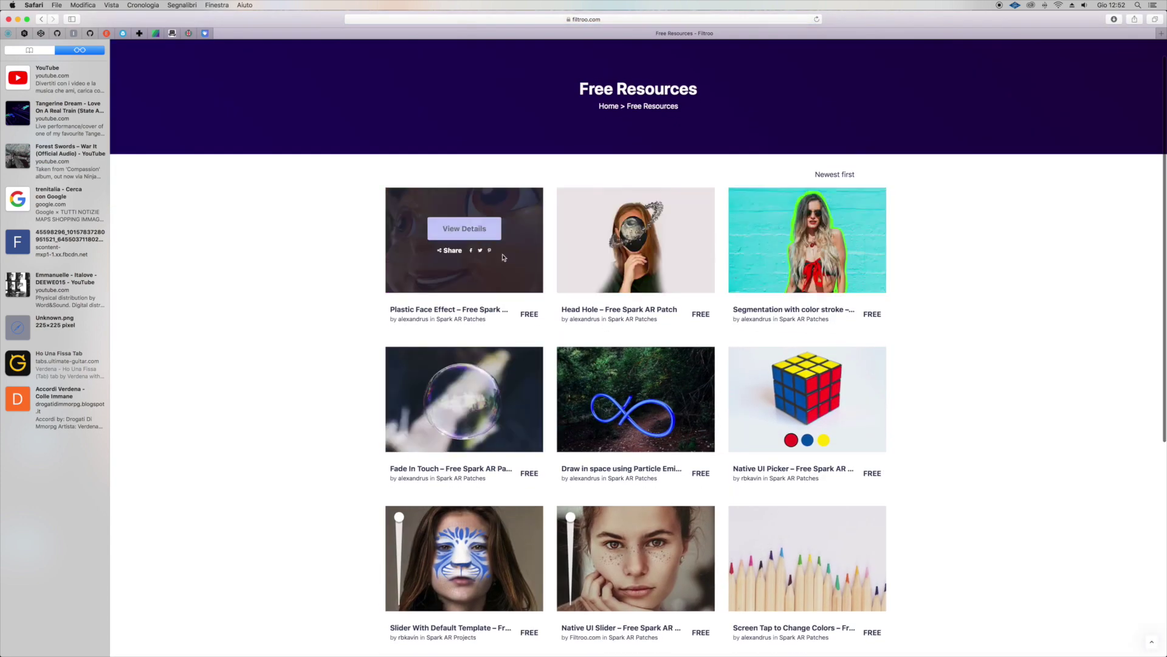
click(455, 237)
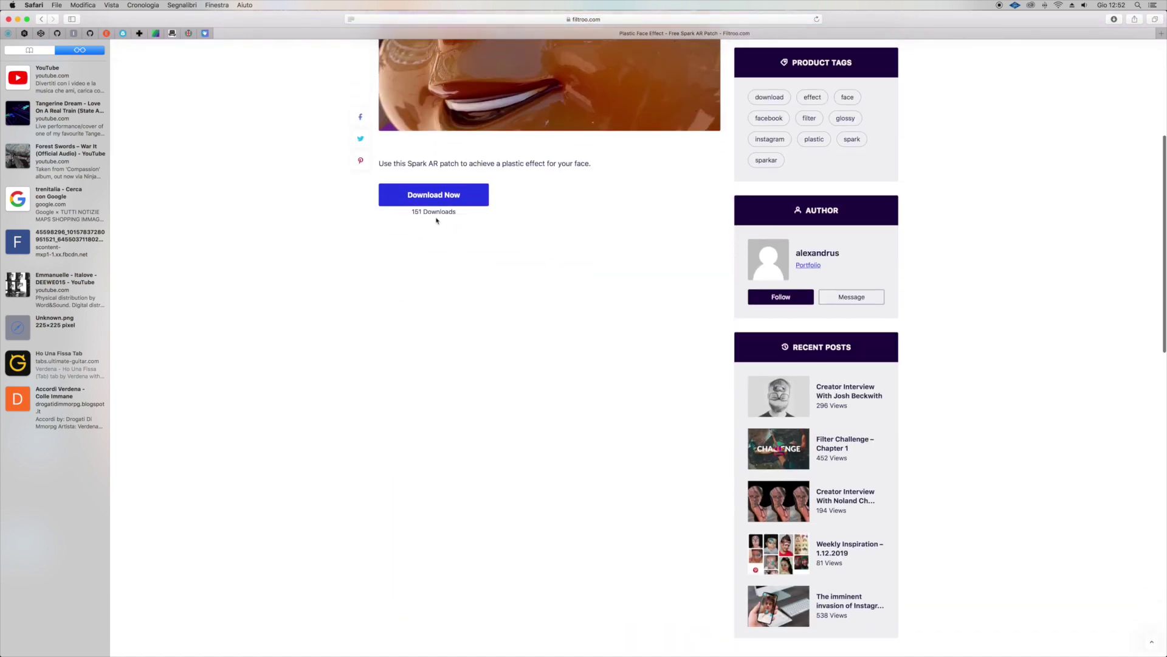
- Download the Plastic Face Effect patch, pasting the e-mail address into the download form
click(431, 201)
right_click(676, 128)
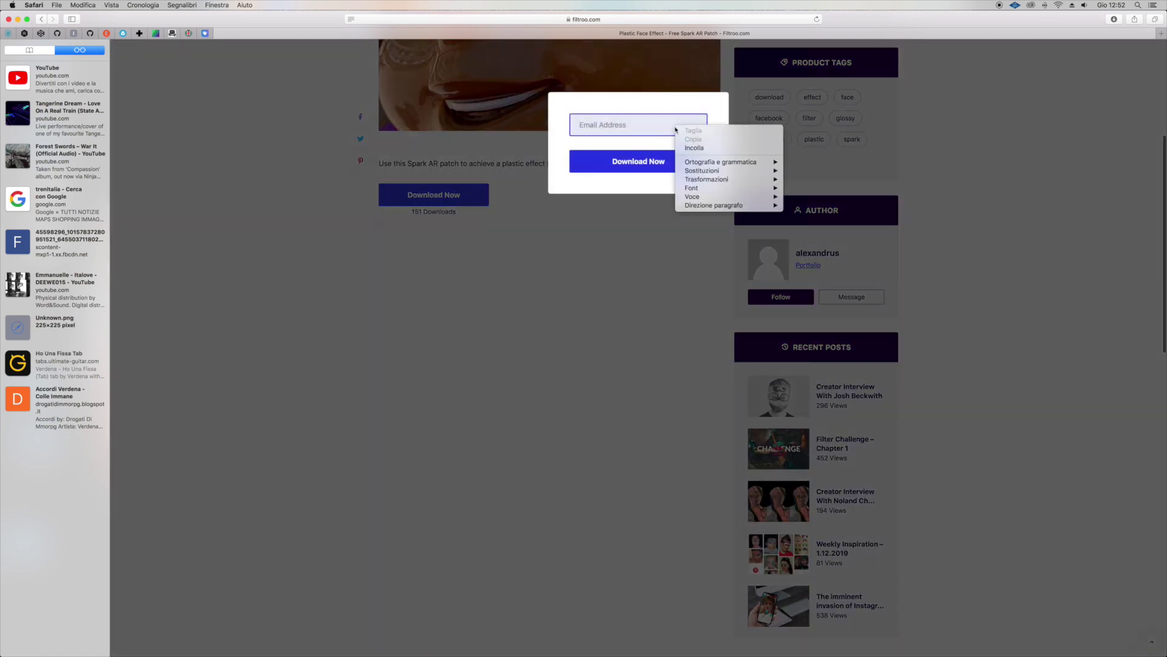
click(683, 148)
click(637, 165)
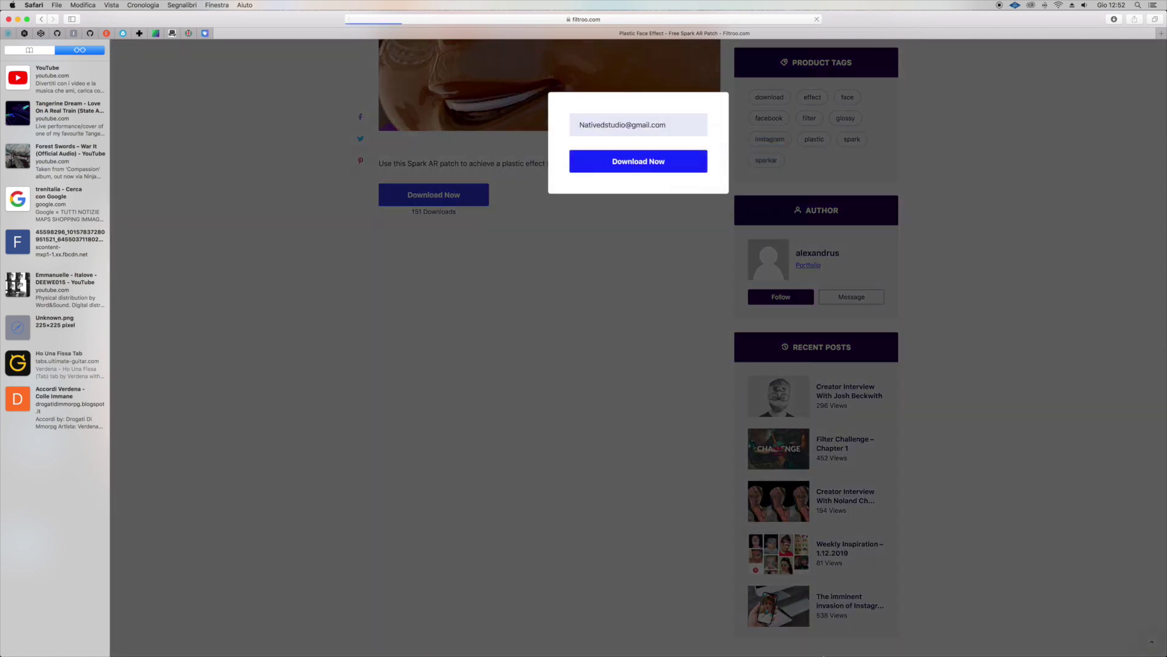
- Open the downloaded Plastic-Face-Effect folder in Finder
mouse_move(824, 655)
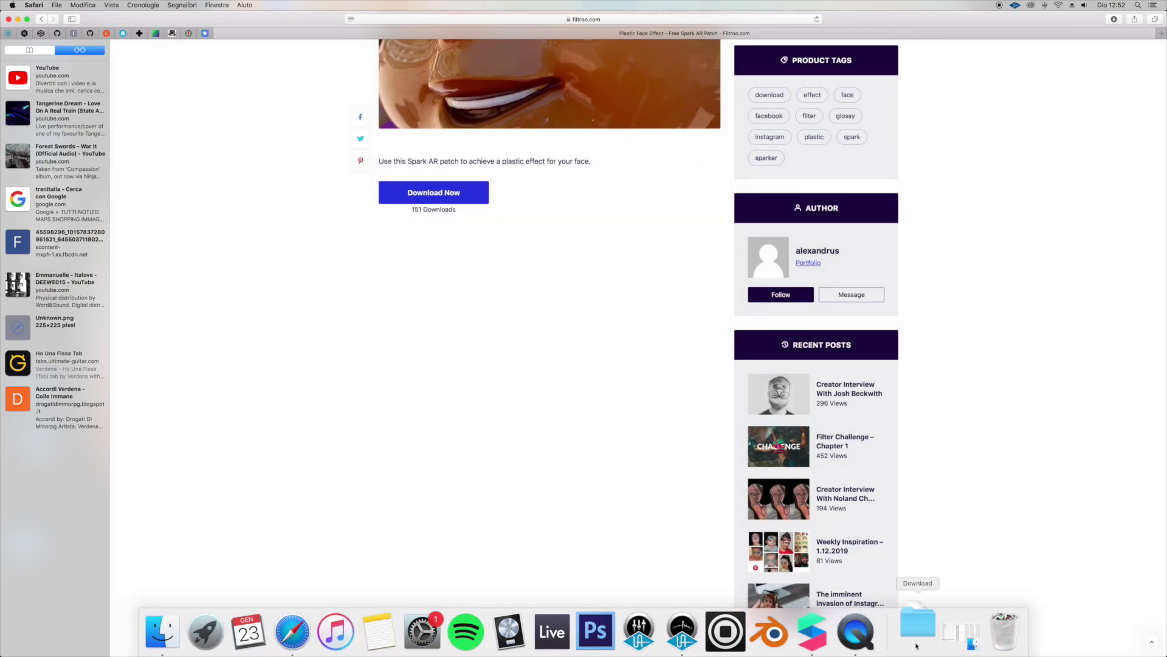
click(916, 632)
click(915, 596)
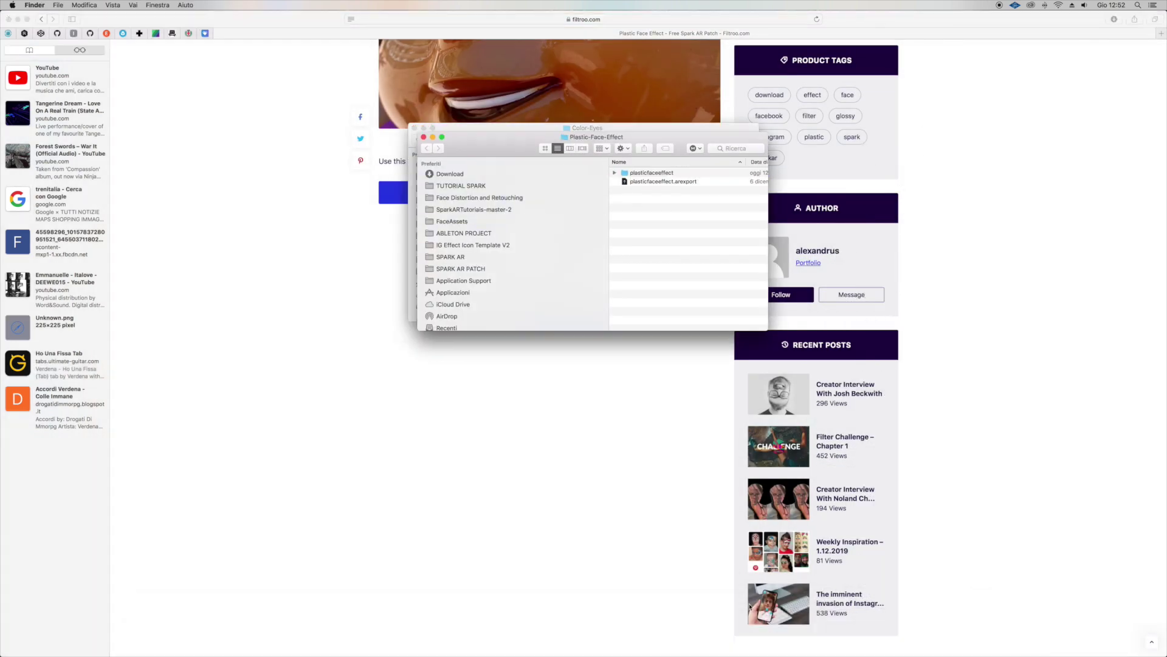
- Open plasticfaceeffect.arexport in Spark AR Studio, maximize the project window and enlarge the iPhone 8 preview
double_click(650, 182)
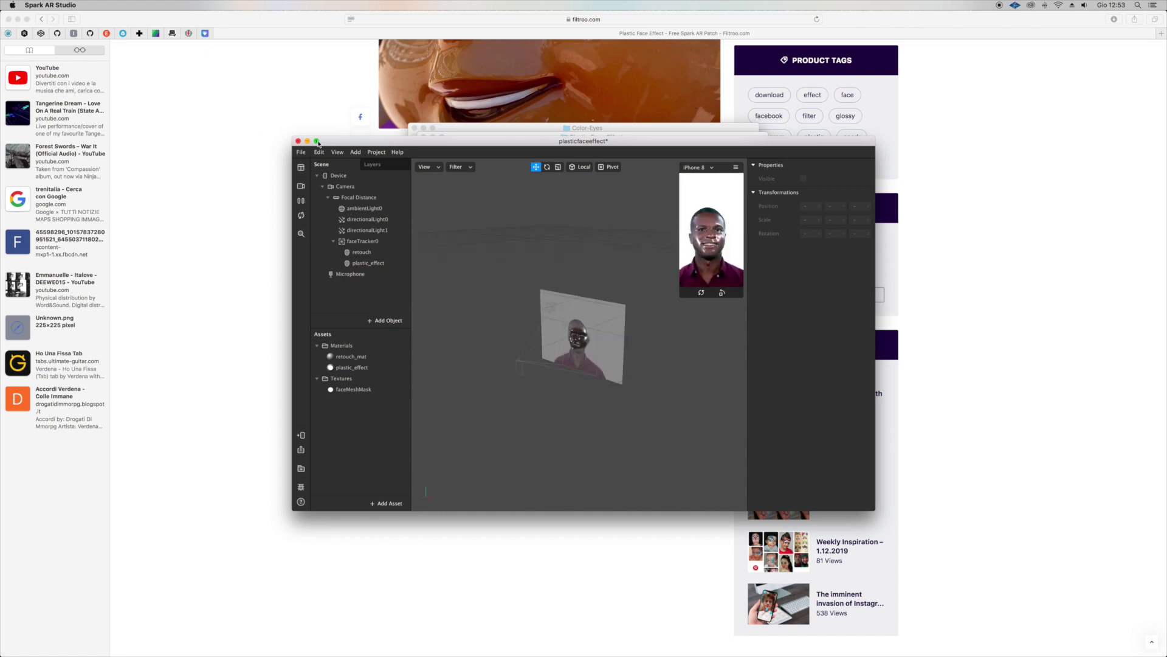
click(317, 141)
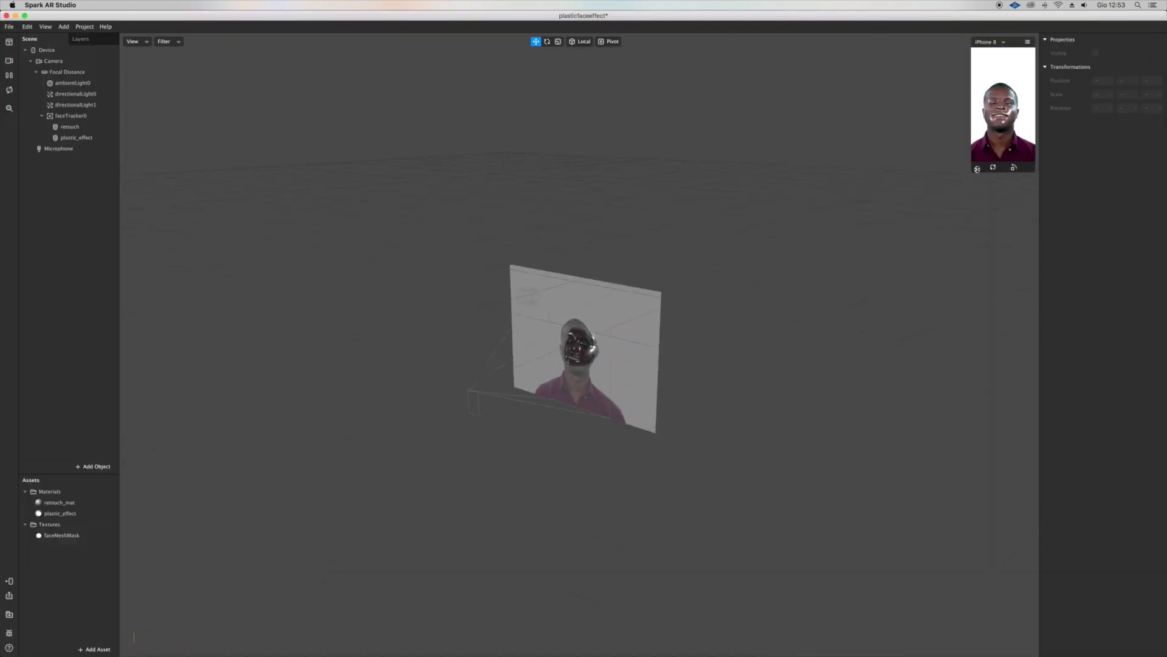
drag(977, 169, 401, 646)
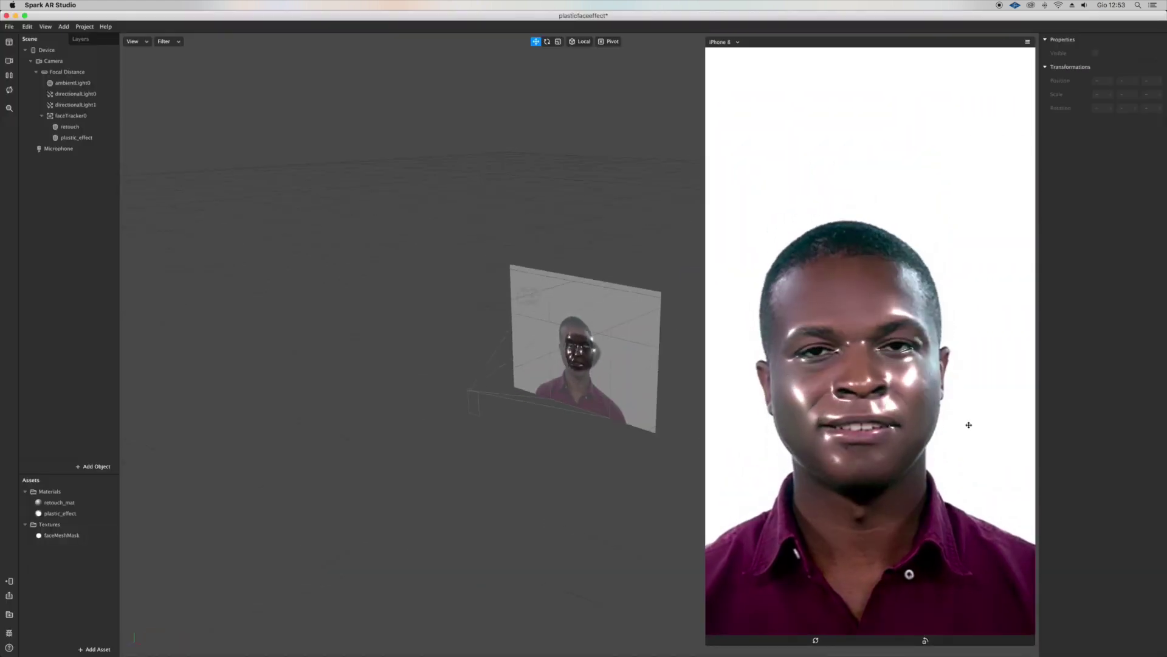
click(53, 503)
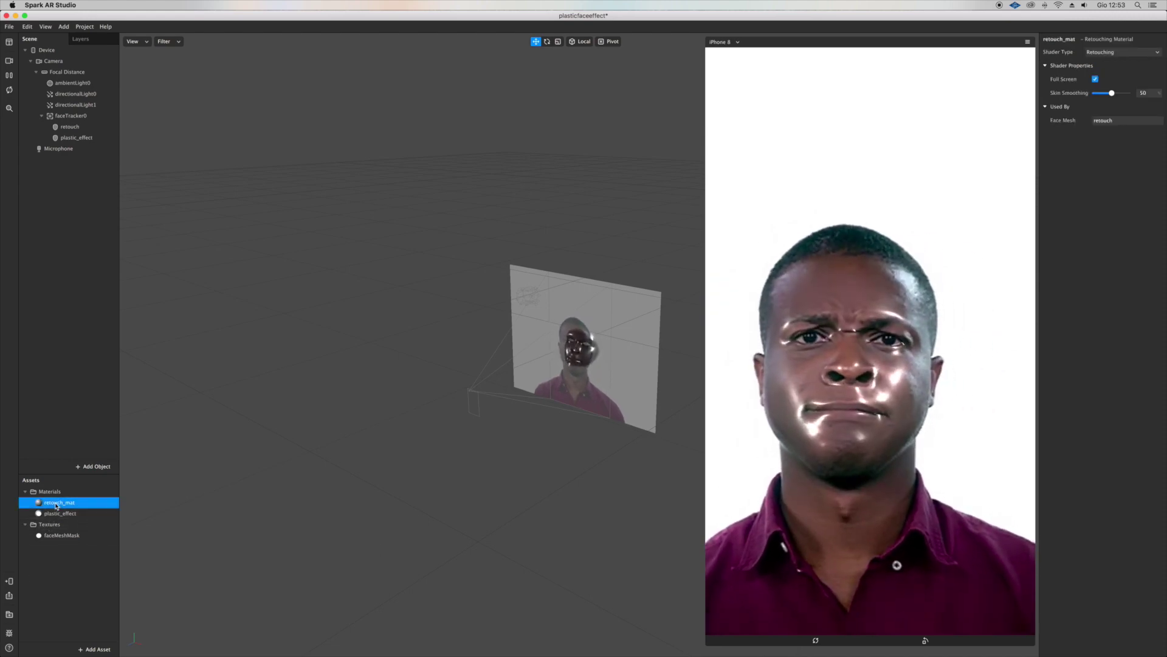
click(52, 514)
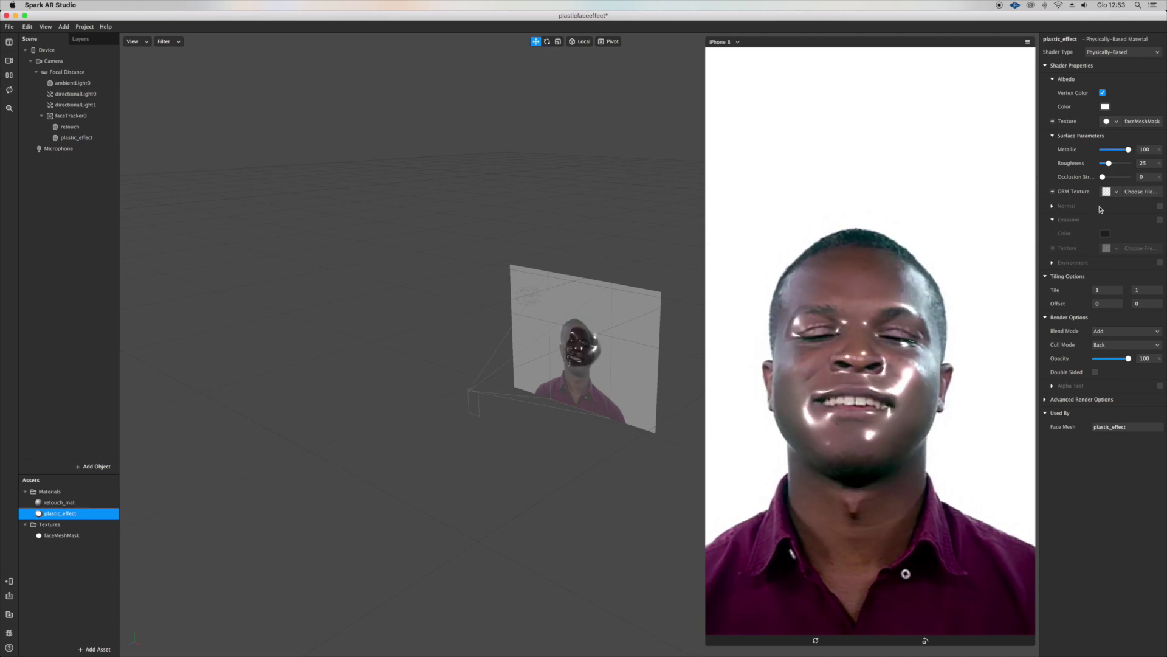
click(1113, 123)
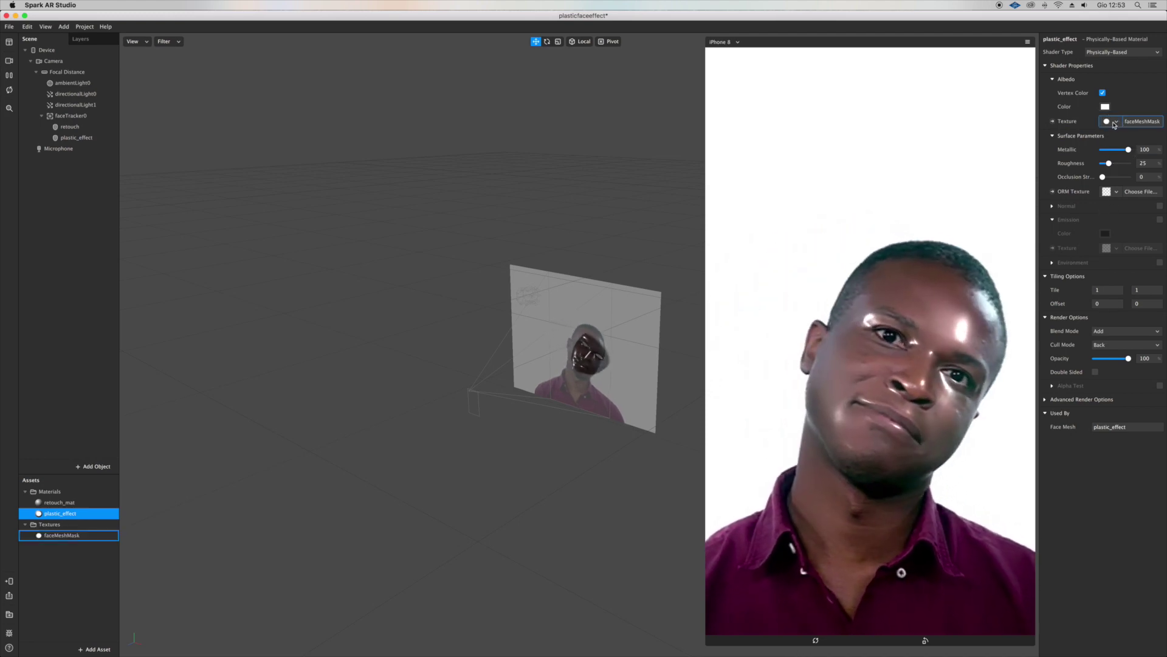
click(1116, 193)
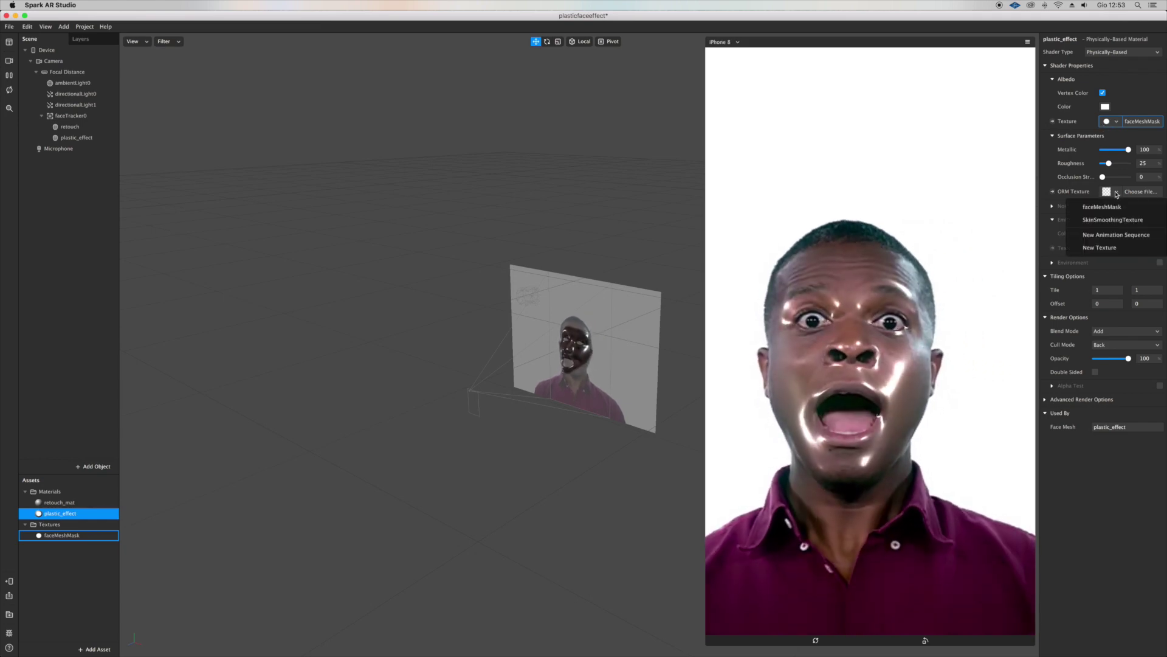
click(1102, 249)
click(570, 203)
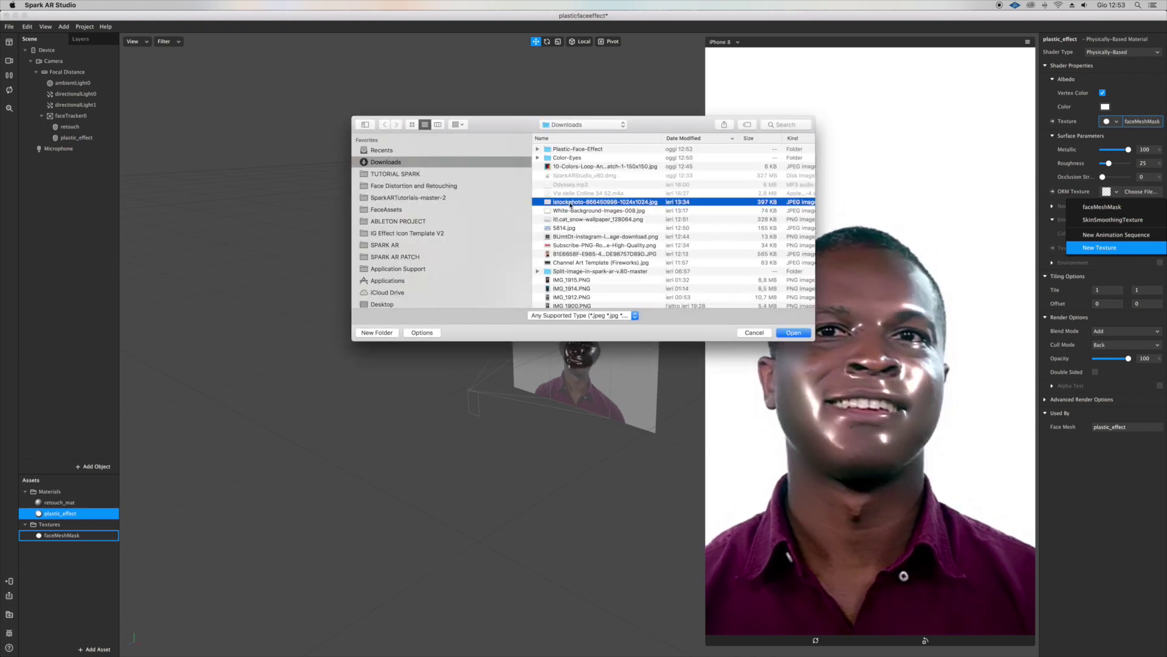
key(space)
key(space)
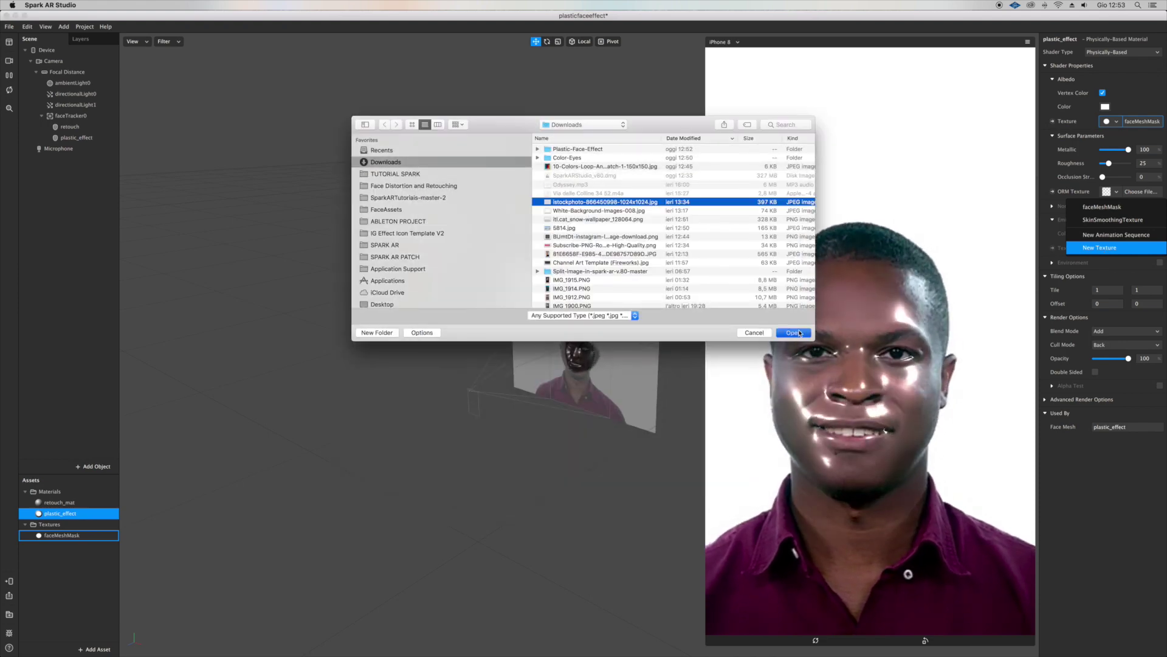
click(799, 333)
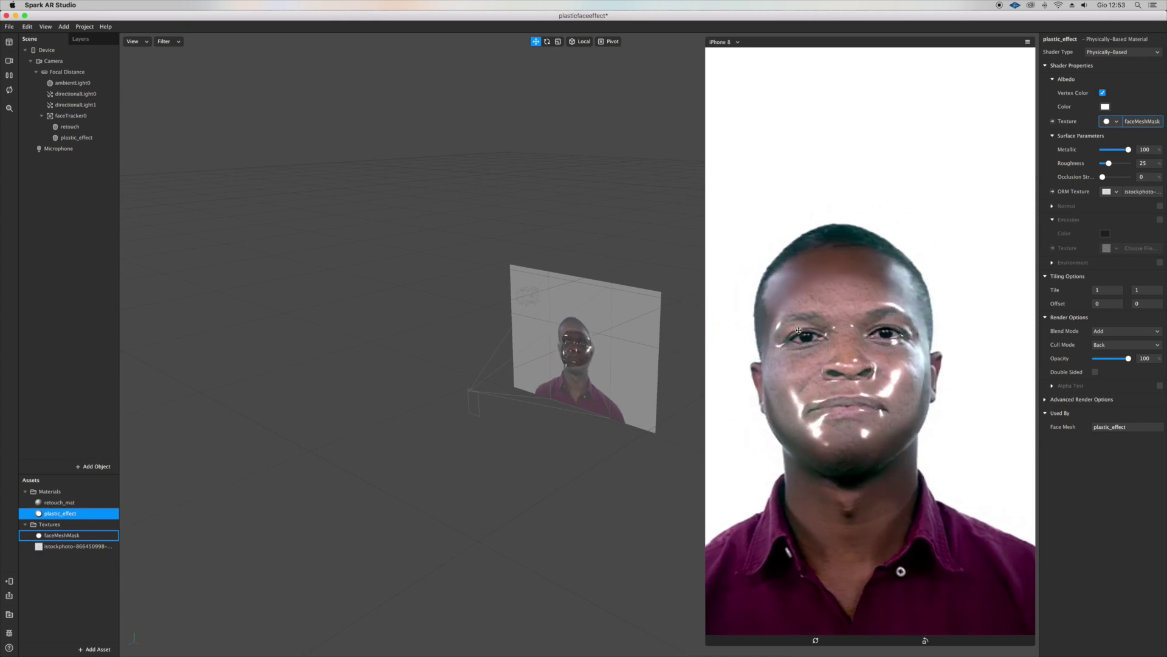
- Replace the plastic_effect material's ORM texture with WS-47435_WP.jpg from Downloads and set its roughness to 8
click(1115, 193)
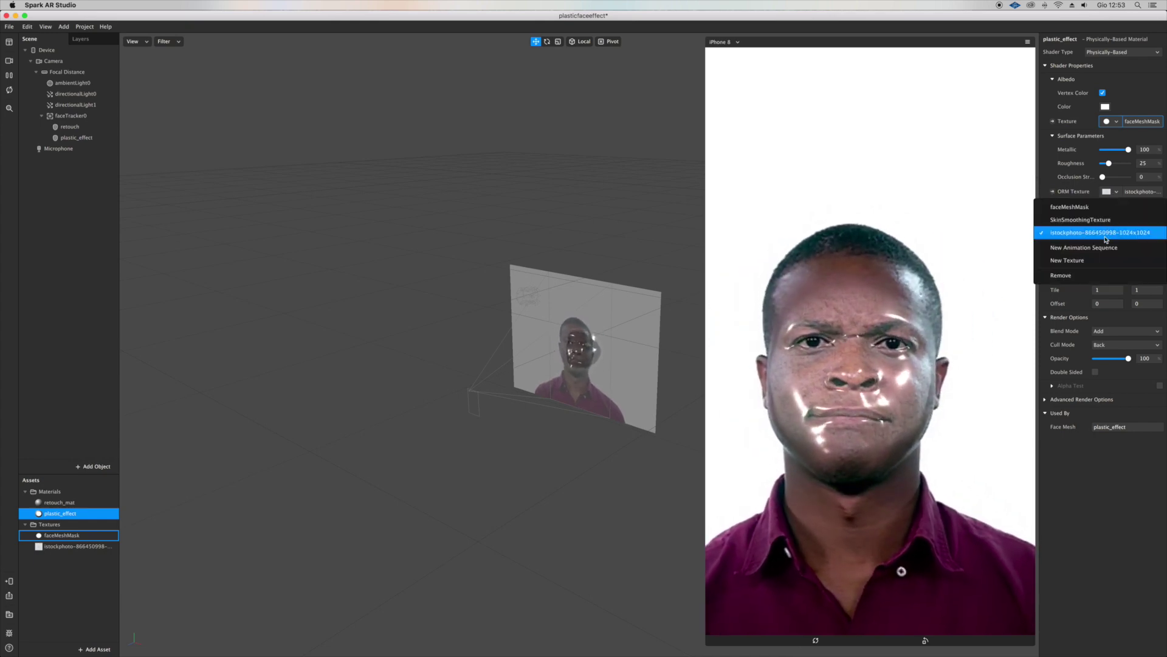
click(1080, 262)
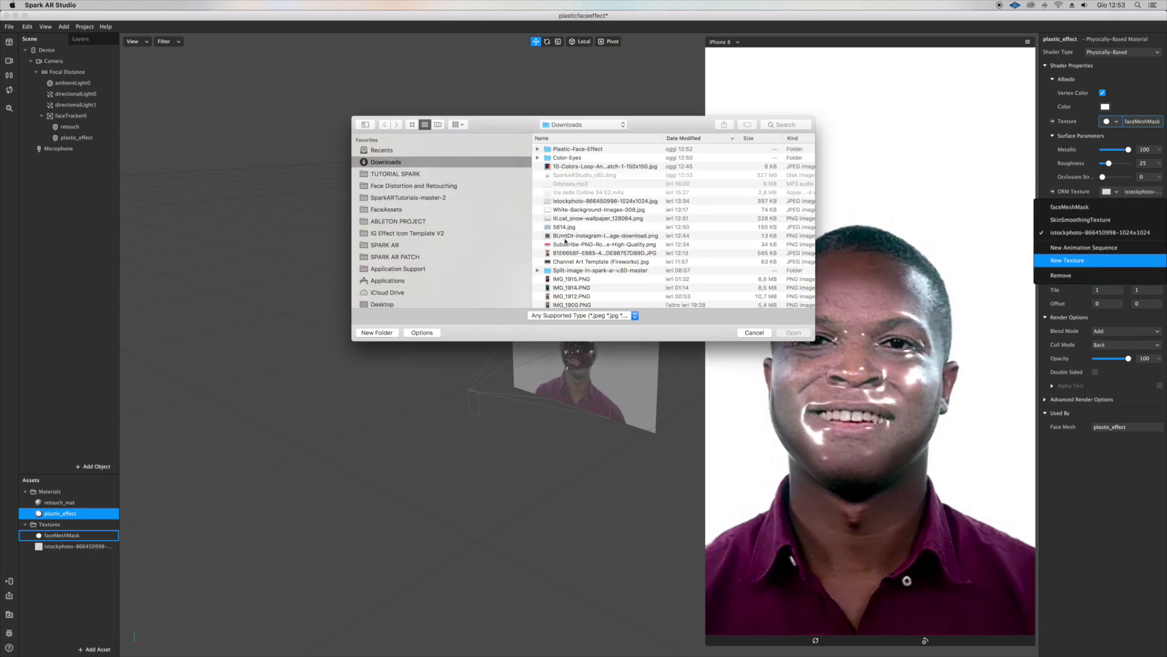
scroll(570, 239, down, 10)
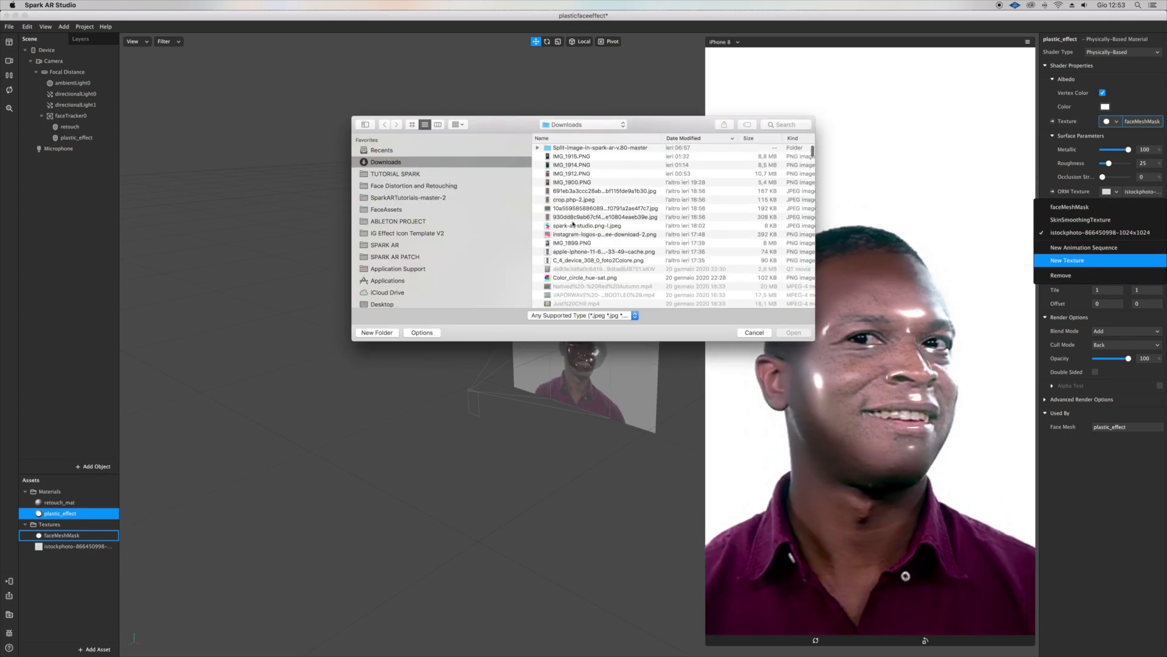
scroll(573, 224, down, 10)
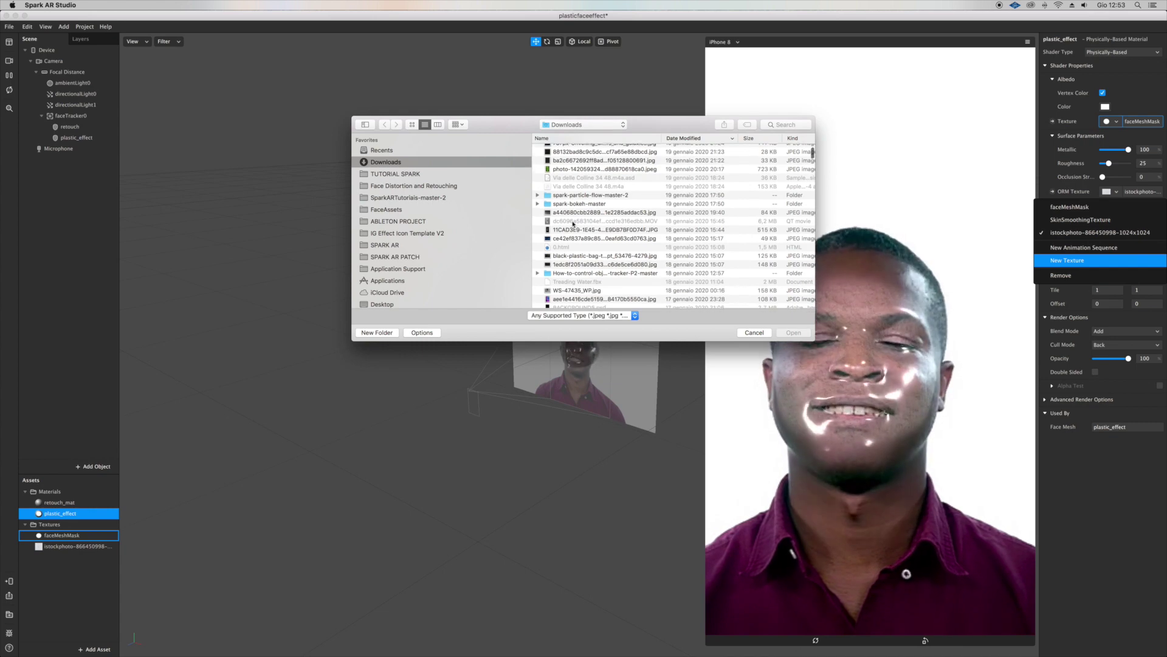
scroll(578, 237, down, 5)
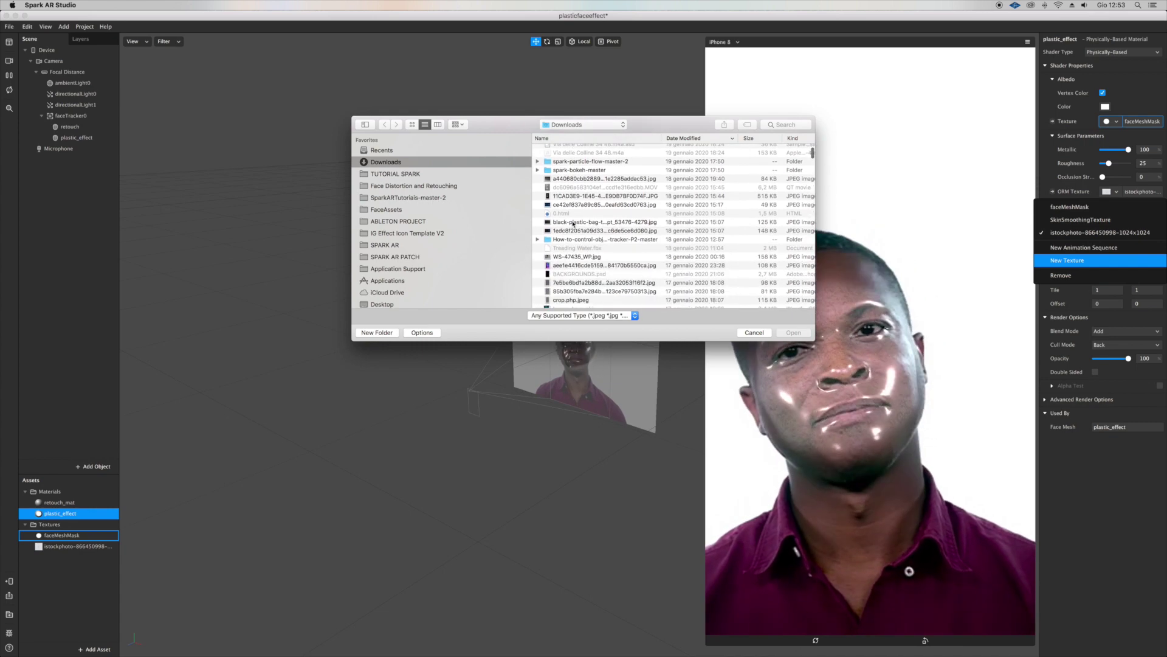
click(587, 254)
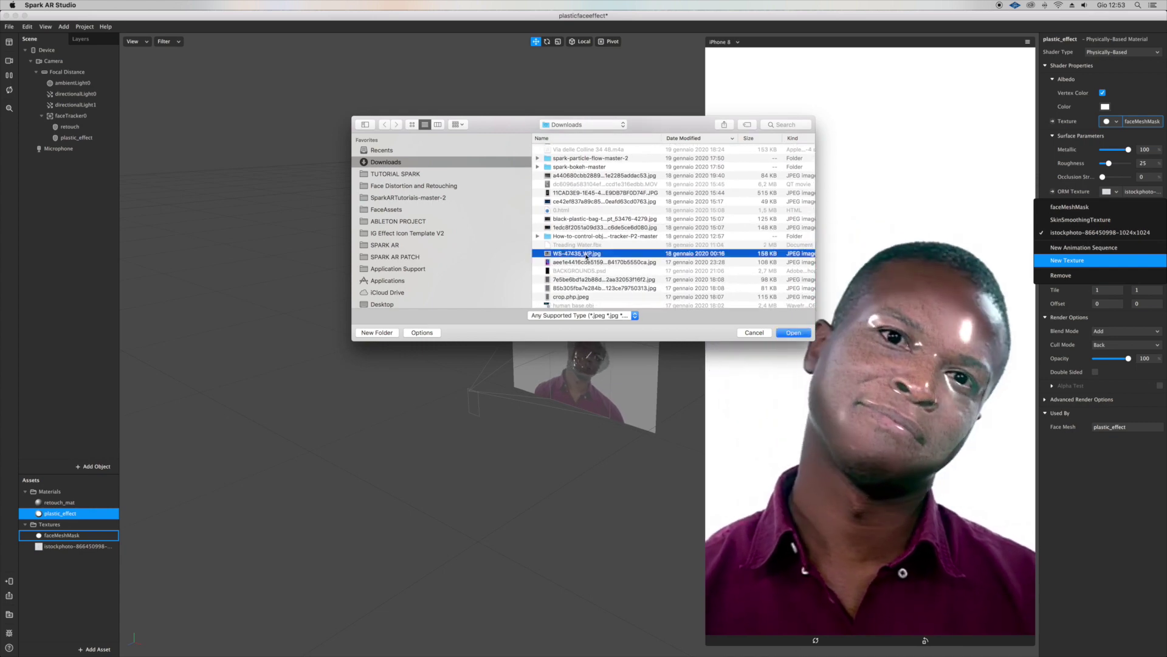
key(space)
key(space)
scroll(795, 296, down, 2)
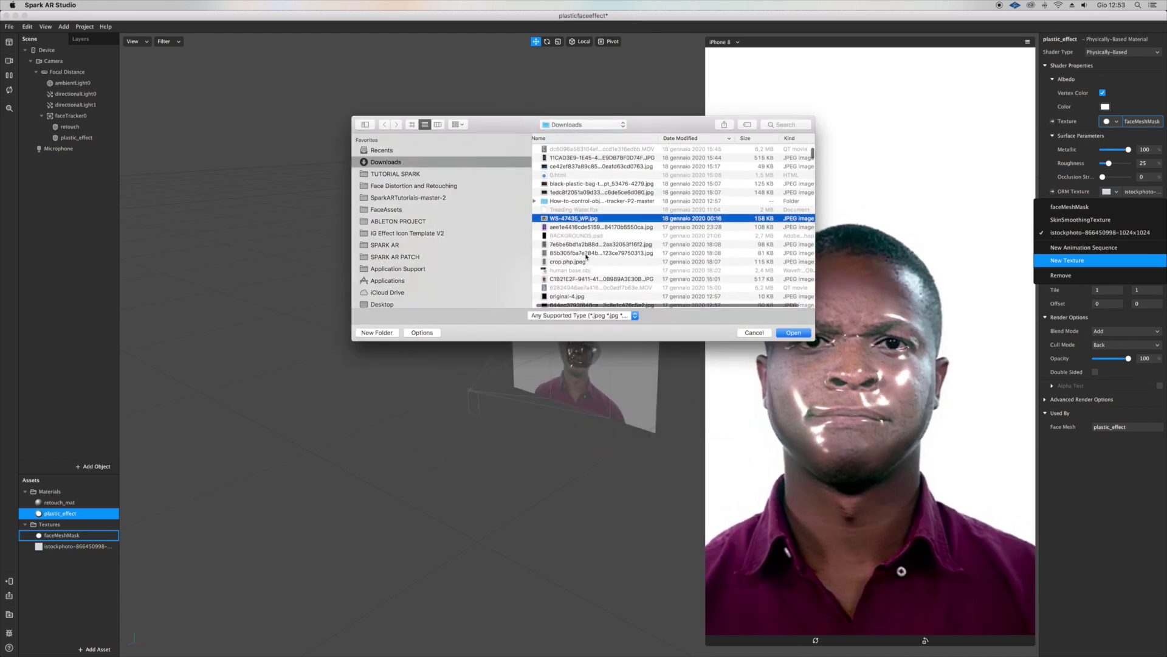
click(795, 333)
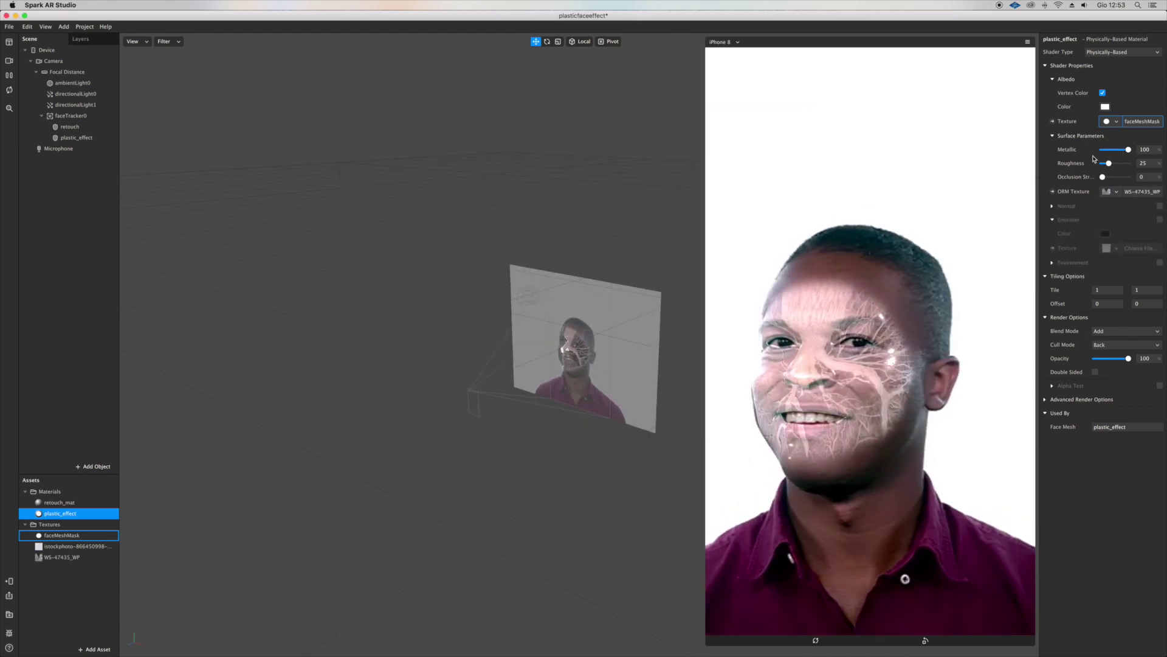
drag(1109, 163, 1130, 150)
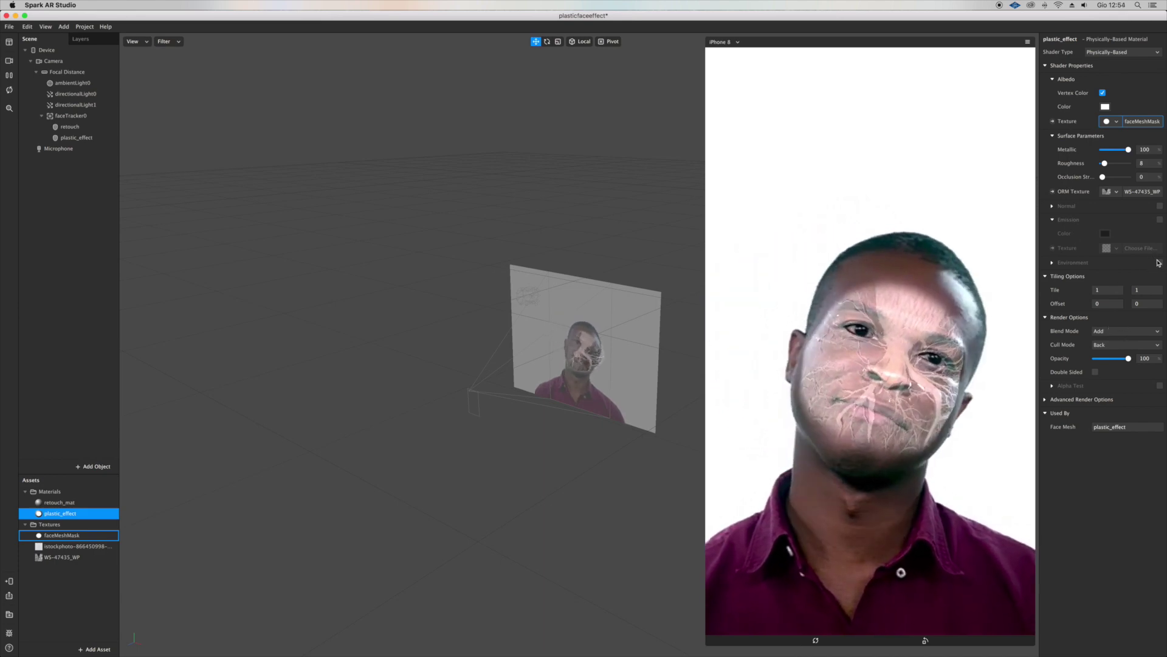
- Close the plasticfaceeffect project and return to Filtroo's Free Resources list in Safari
click(6, 16)
click(611, 67)
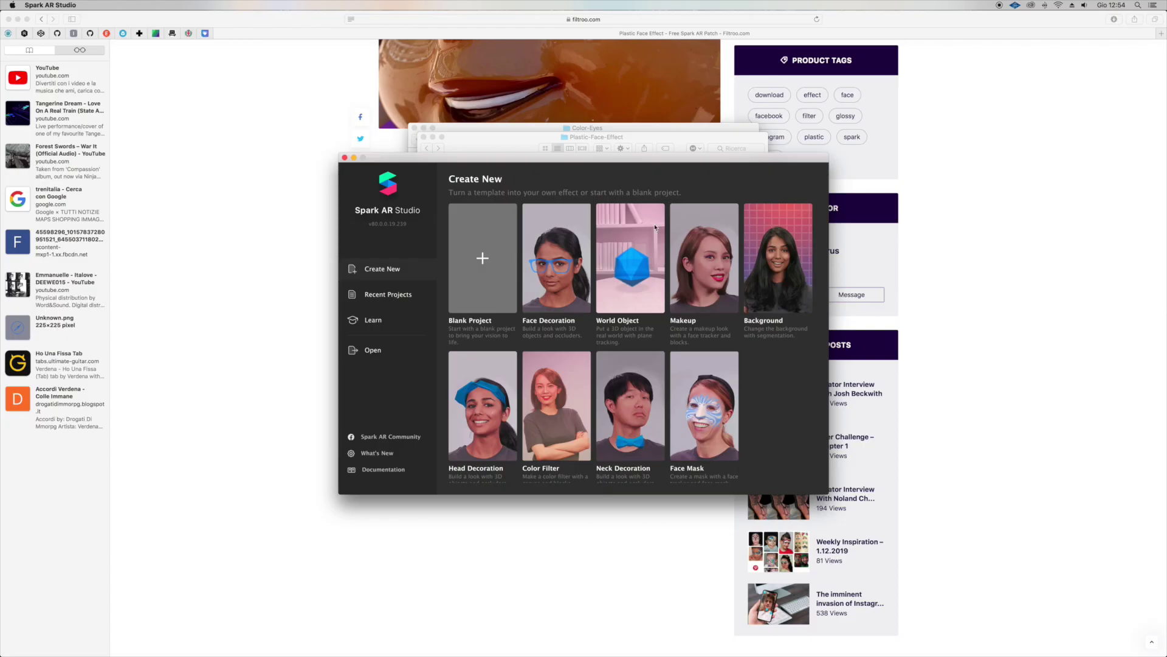
click(310, 96)
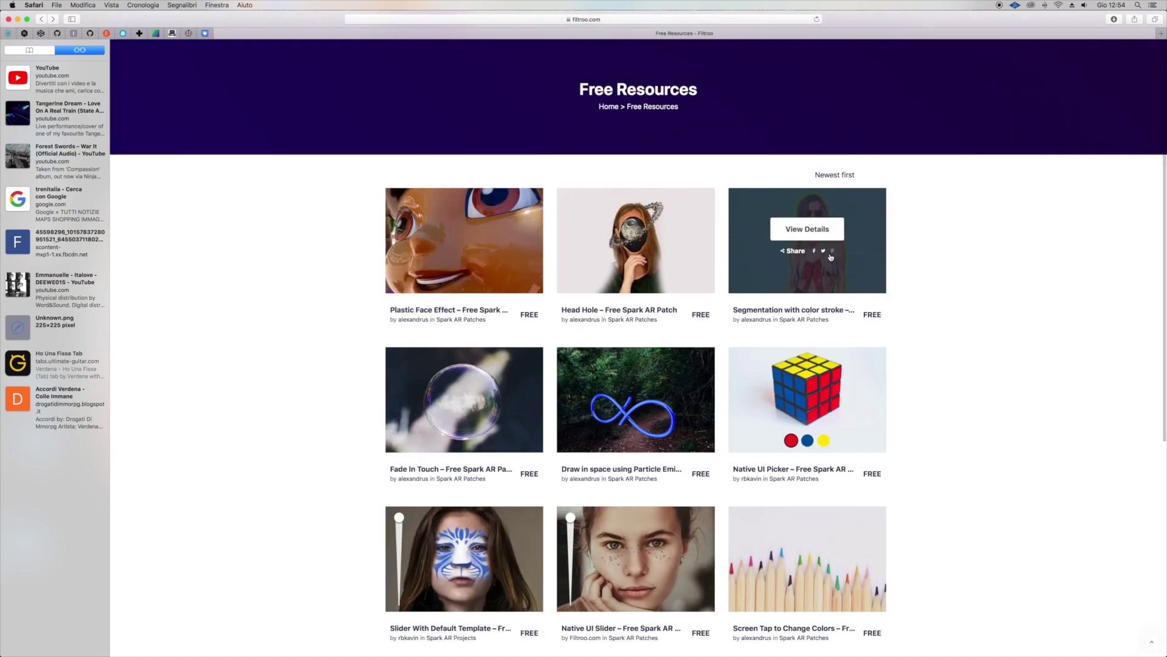
- Look through the patches on page 3 of the Free Resources list
scroll(766, 384, down, 5)
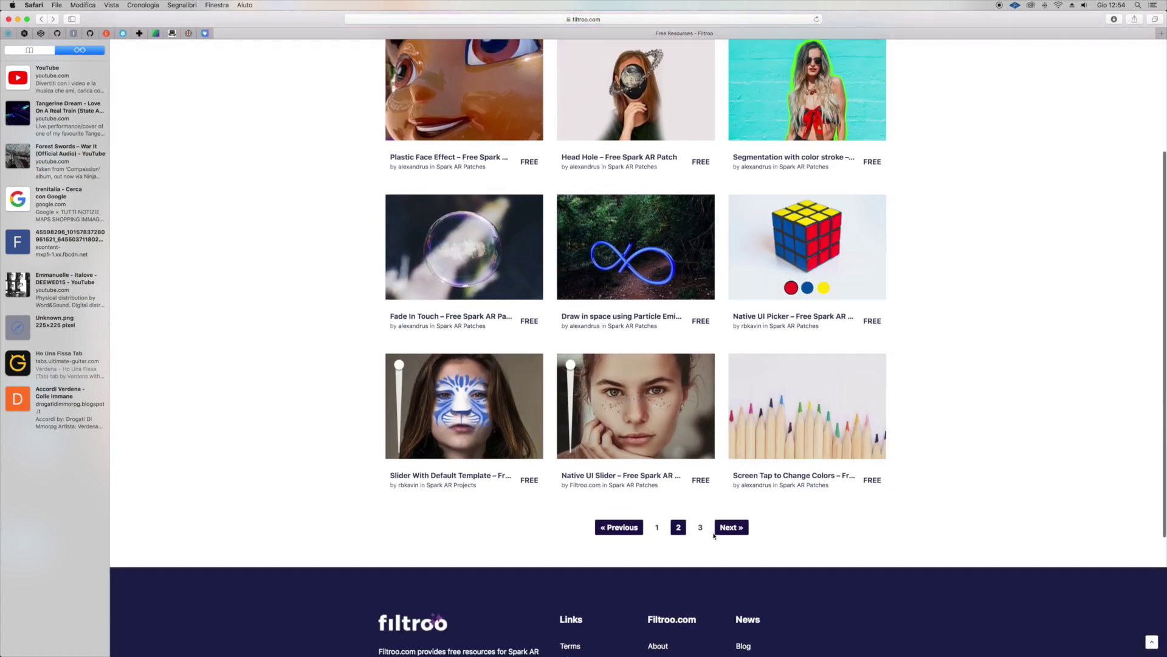
click(655, 528)
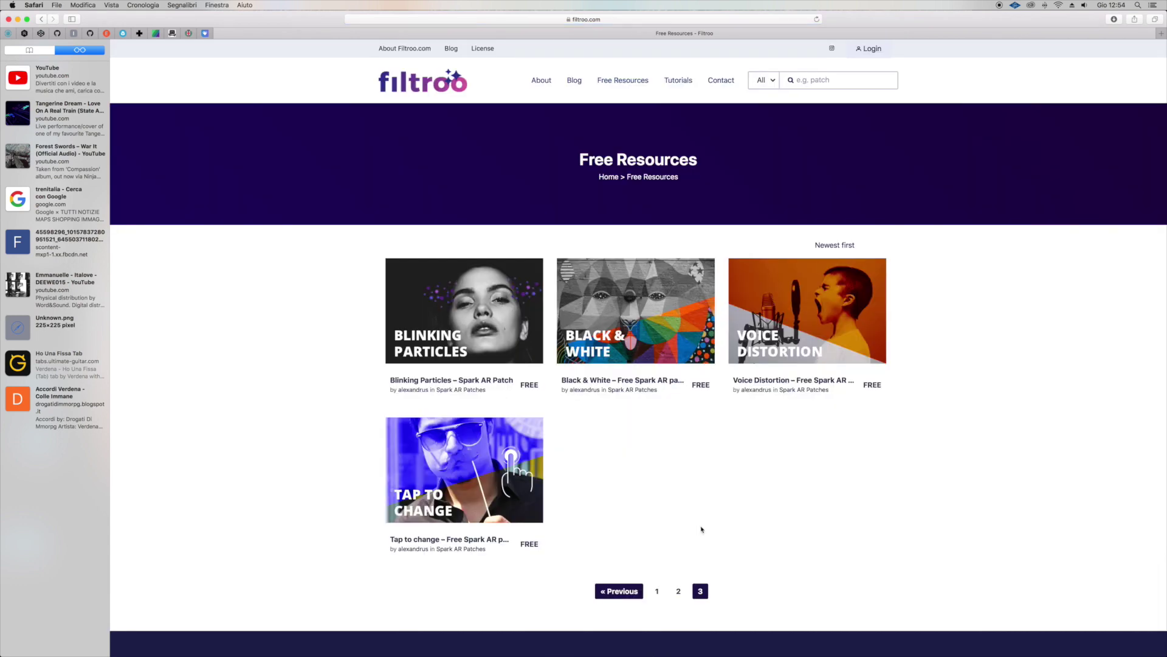
scroll(701, 529, down, 3)
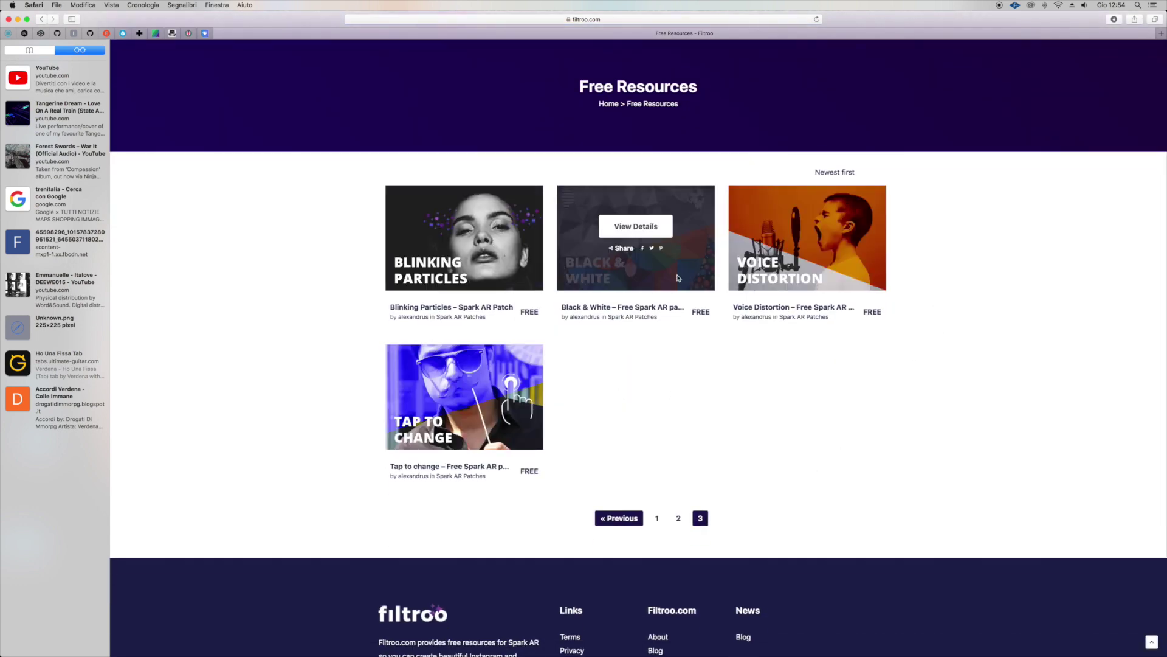
- Open the details of the Segmentation with color stroke patch from page 2 of the Free Resources
click(679, 520)
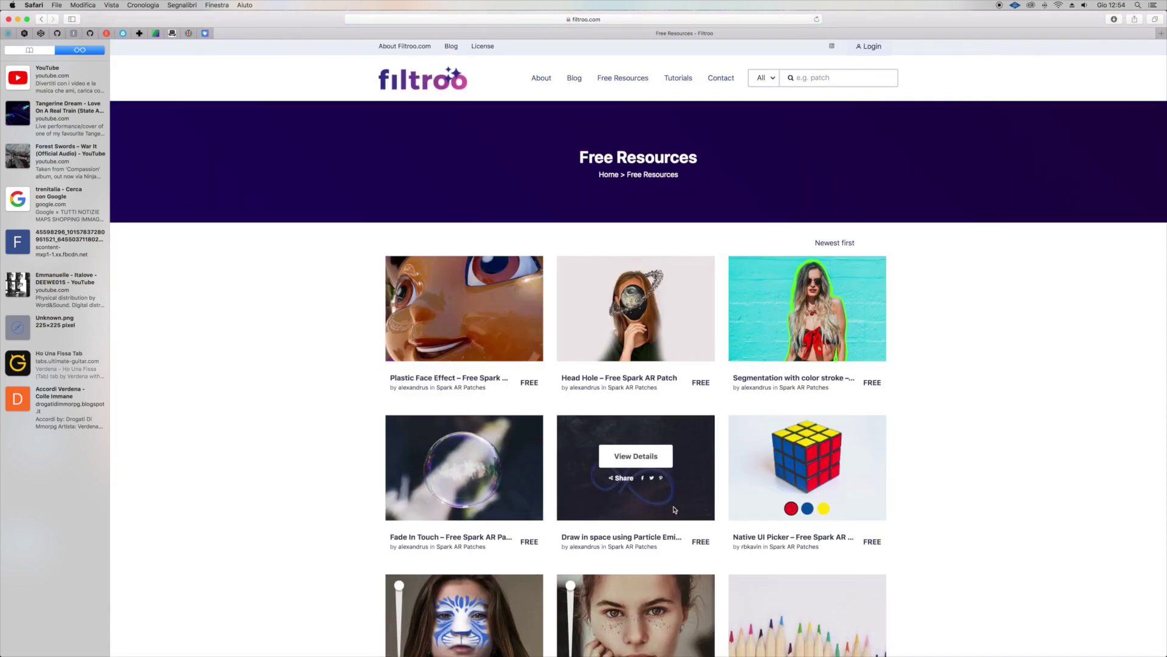
scroll(673, 510, down, 2)
scroll(674, 510, down, 1)
mouse_move(808, 245)
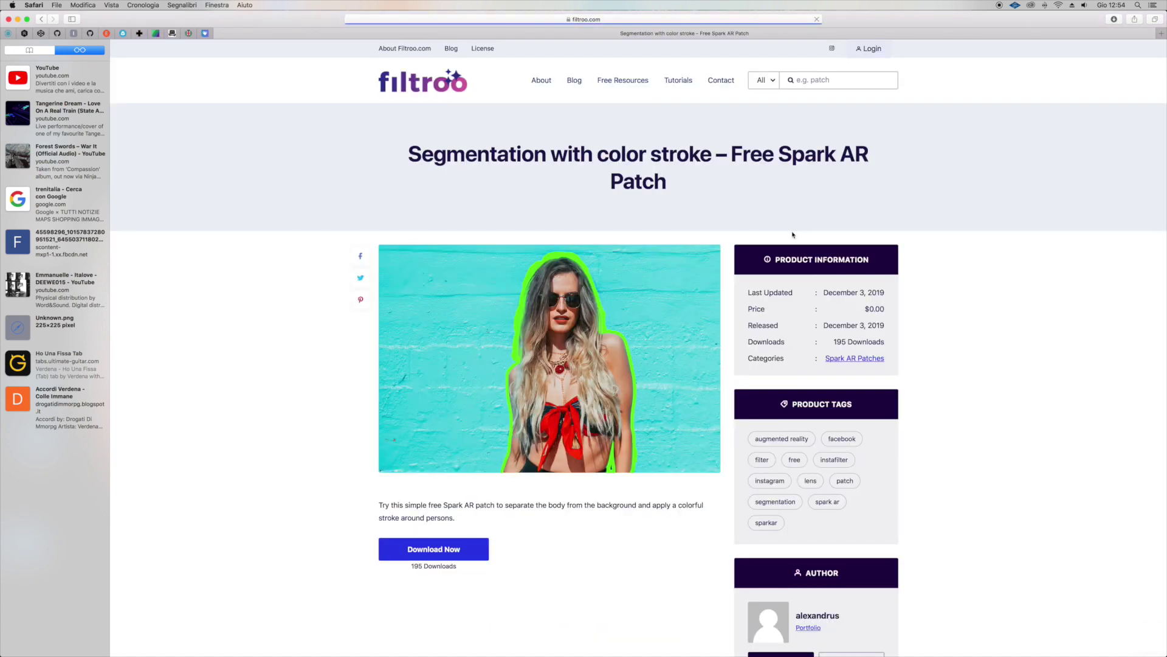
- Try to download the Segmentation with color stroke patch, checking the Wi-Fi network and reloading the page
click(445, 551)
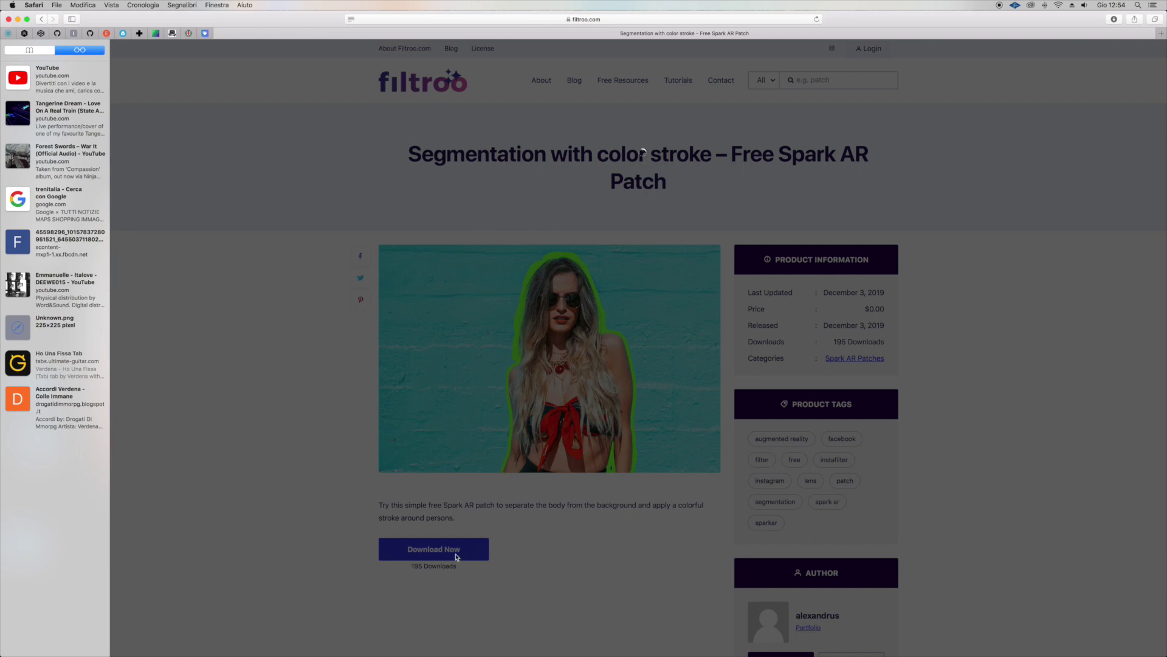
scroll(487, 554, down, 3)
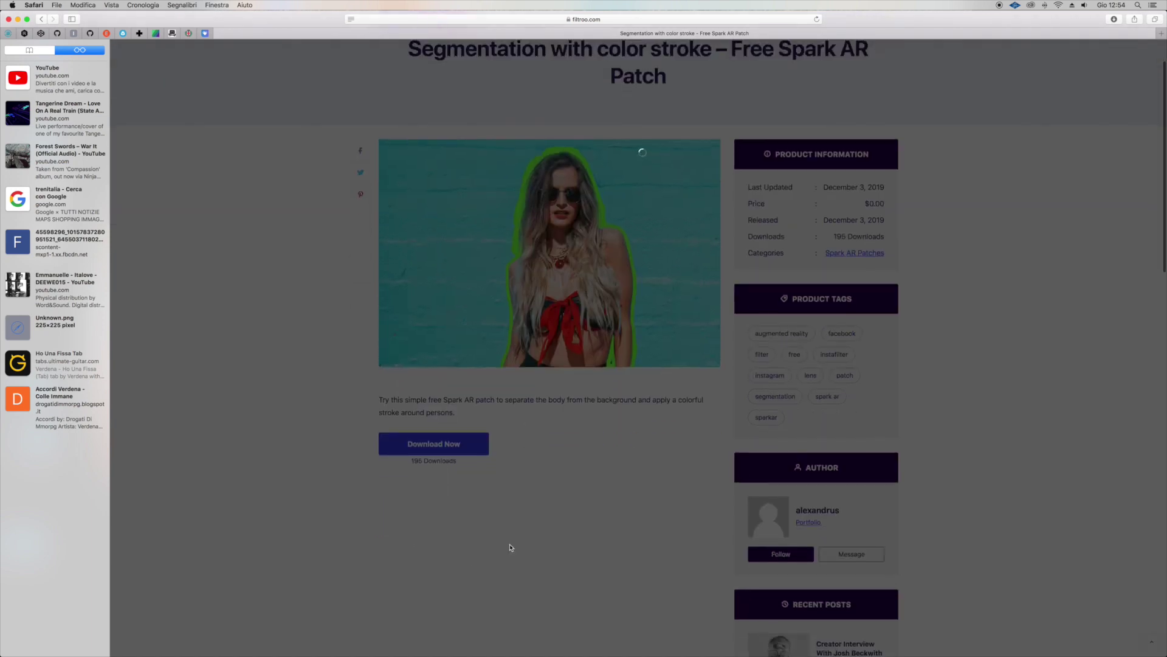
click(1059, 5)
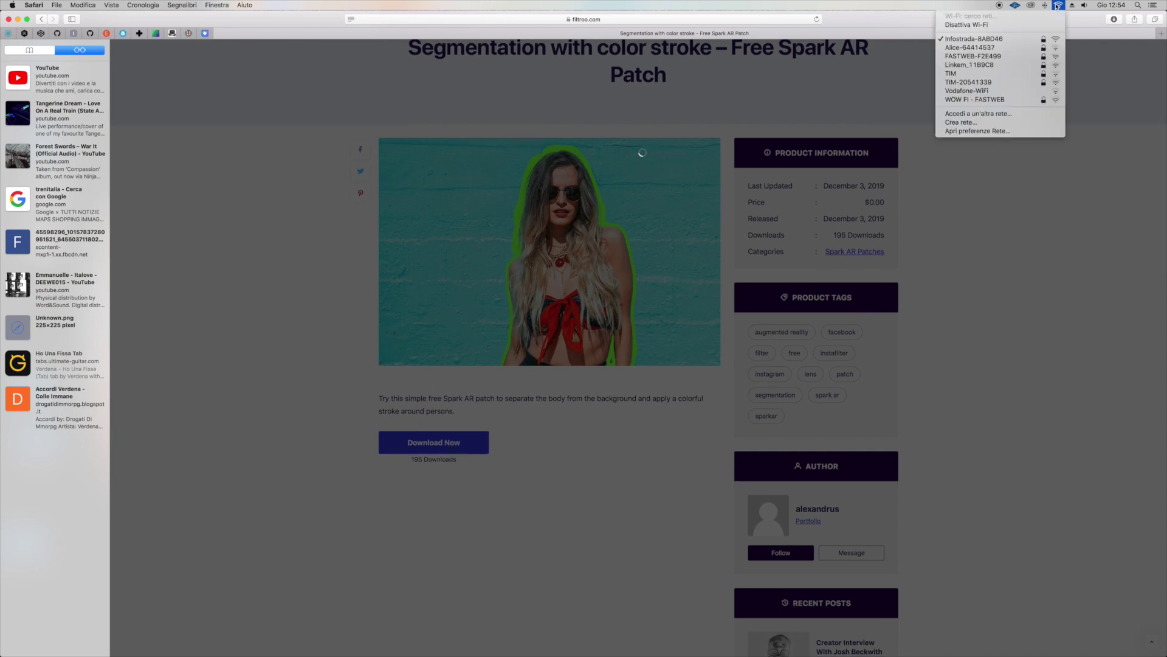
click(784, 154)
scroll(790, 122, up, 3)
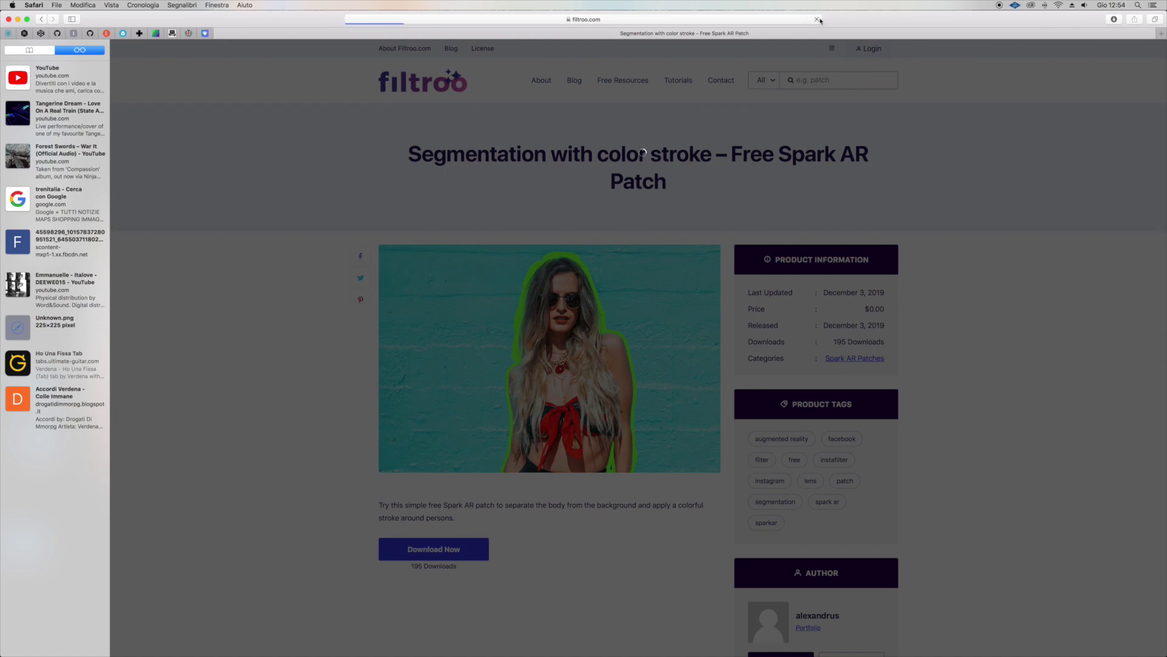
click(817, 20)
- Download the Segmentation with color stroke patch, pasting the e-mail address into the download form
scroll(452, 454, down, 3)
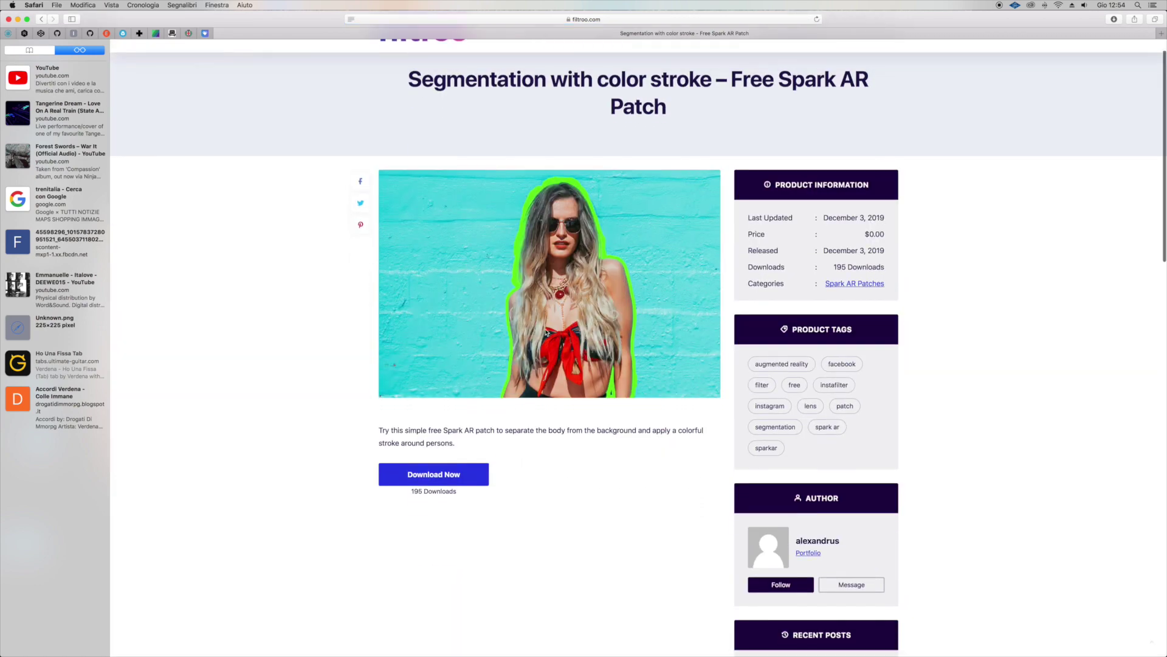
click(452, 440)
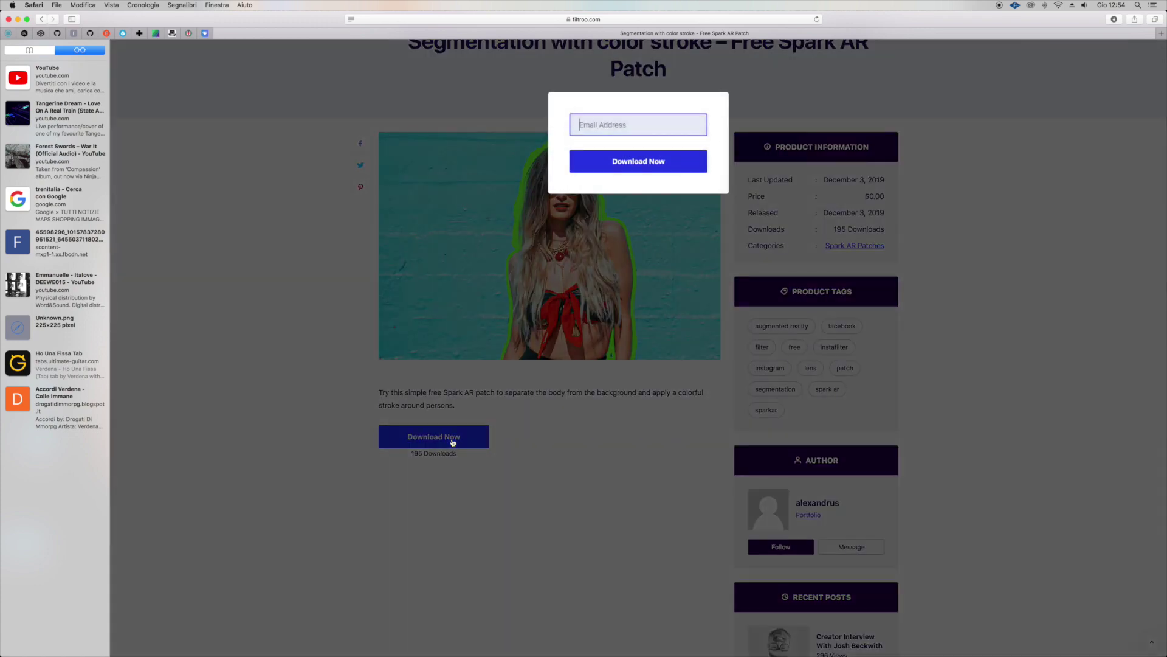
click(608, 130)
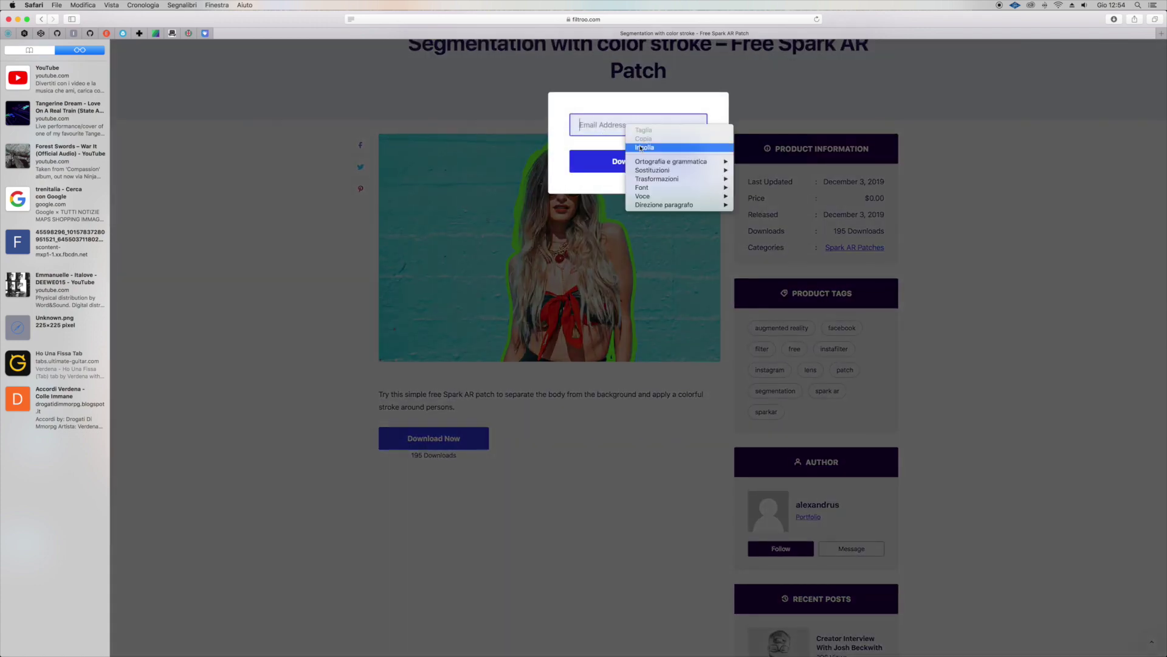
click(638, 146)
click(623, 162)
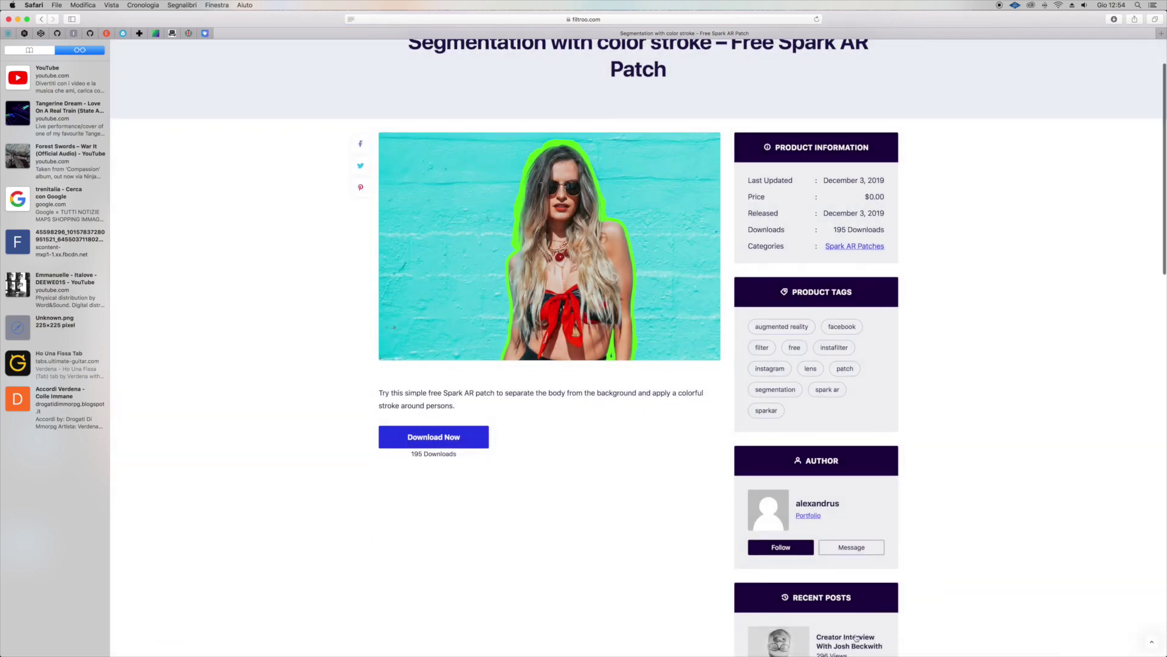
- Open the downloaded Segmentation with Color Stroke.arexport project in Spark AR Studio and maximize its window
mouse_move(857, 636)
click(918, 633)
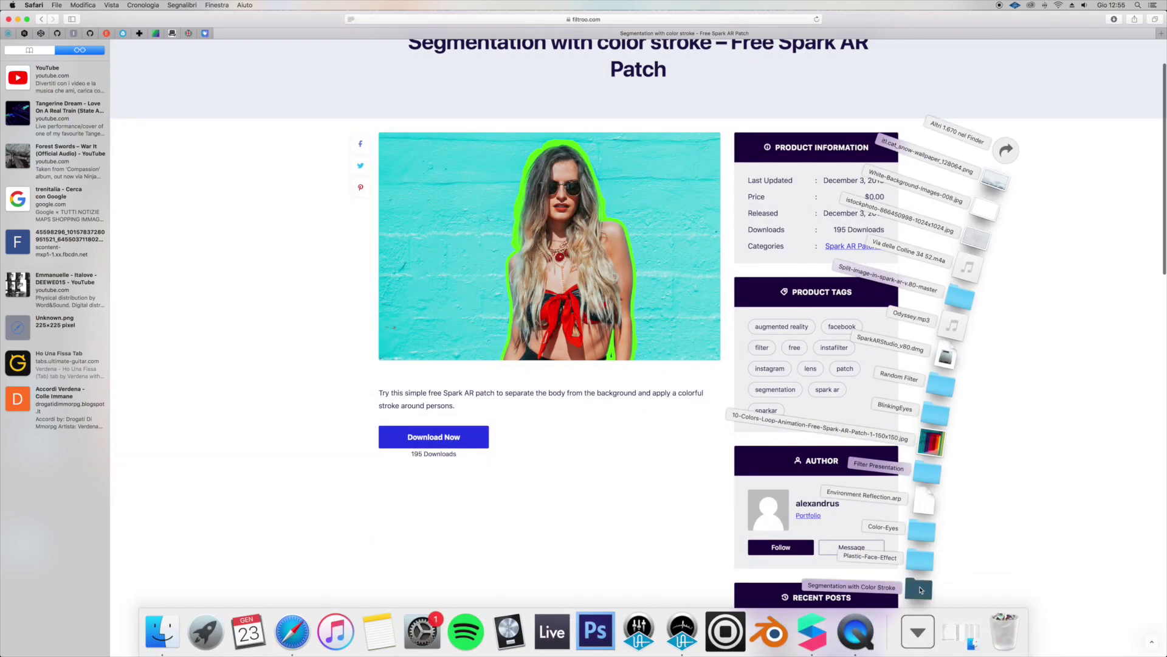
click(921, 584)
double_click(649, 191)
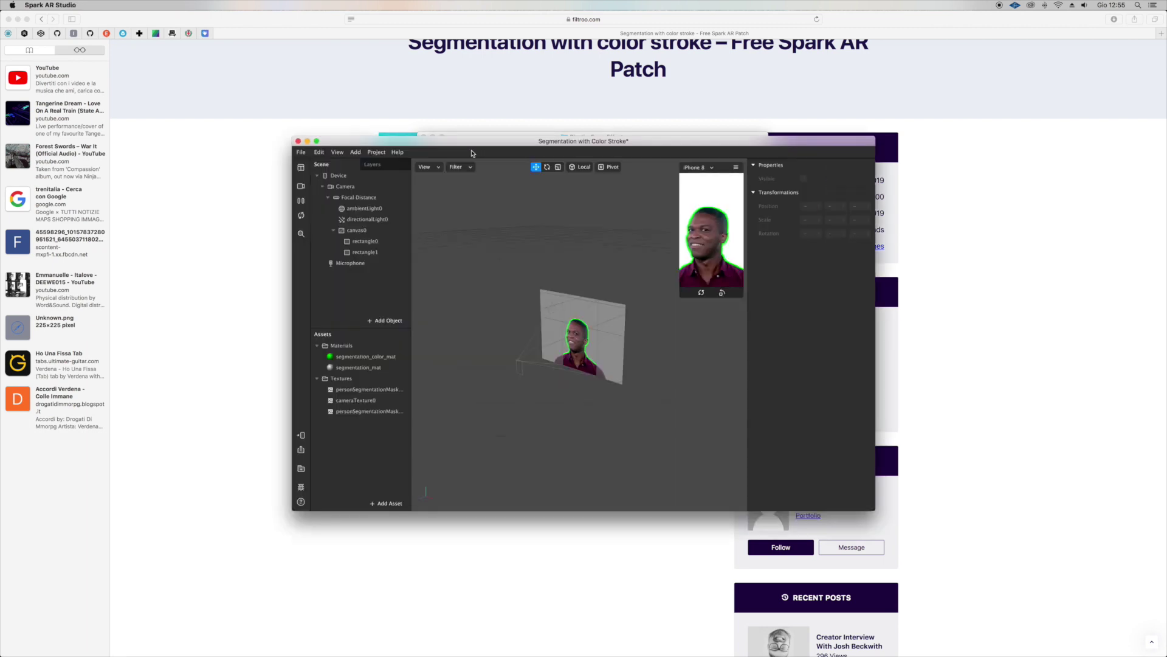
click(317, 142)
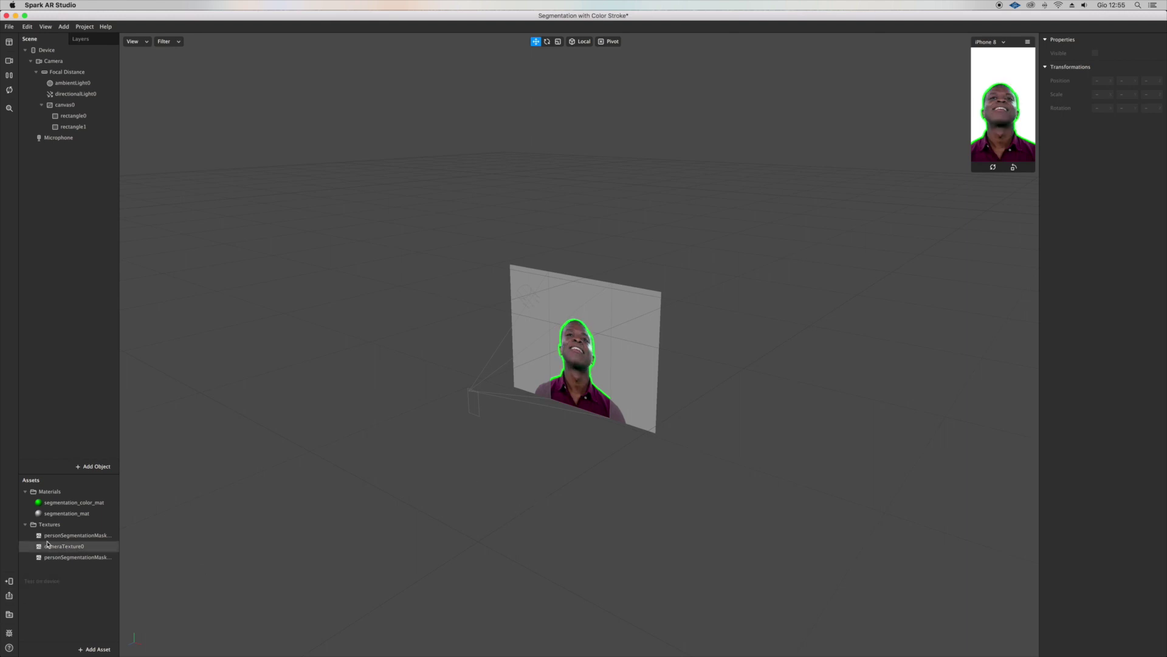
- Inspect the project's textures and set the Mask Size of the segmentation mask texture used by segmentation_color_mat to 5.82
click(48, 536)
click(49, 547)
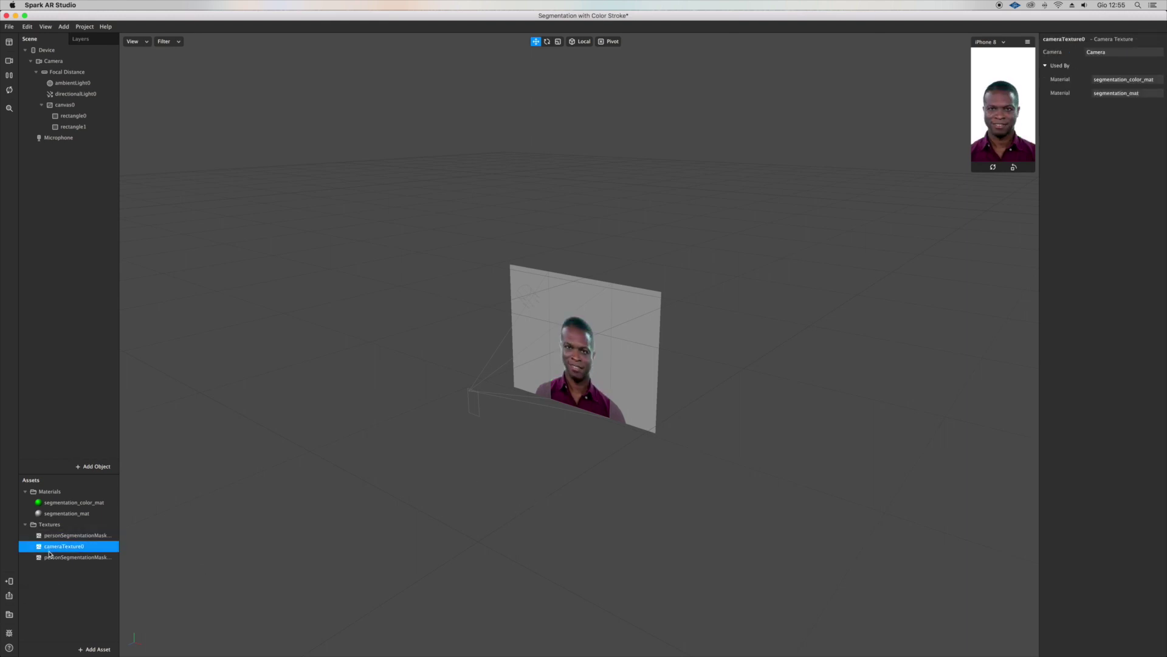
click(59, 558)
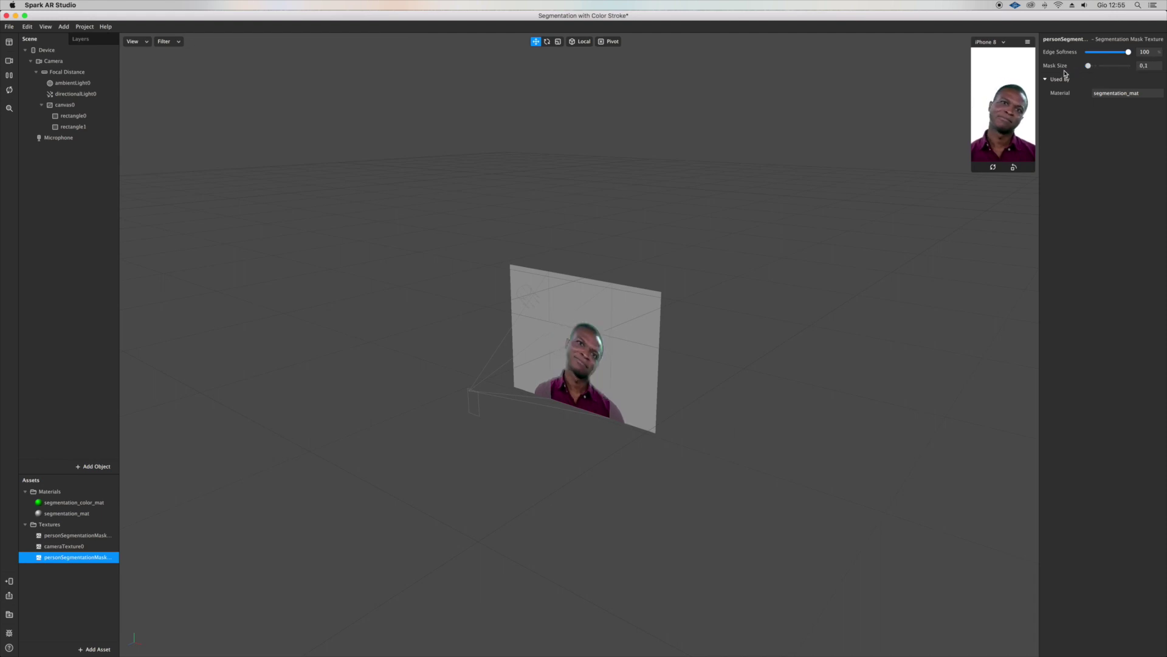
click(103, 535)
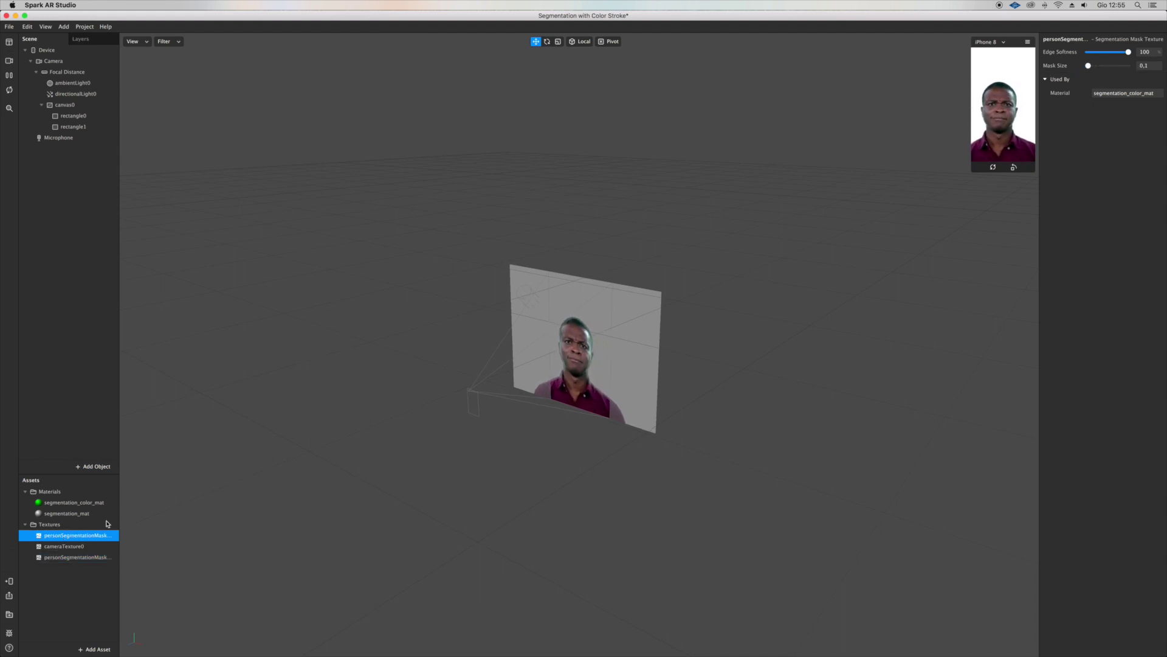
drag(1114, 67, 1109, 67)
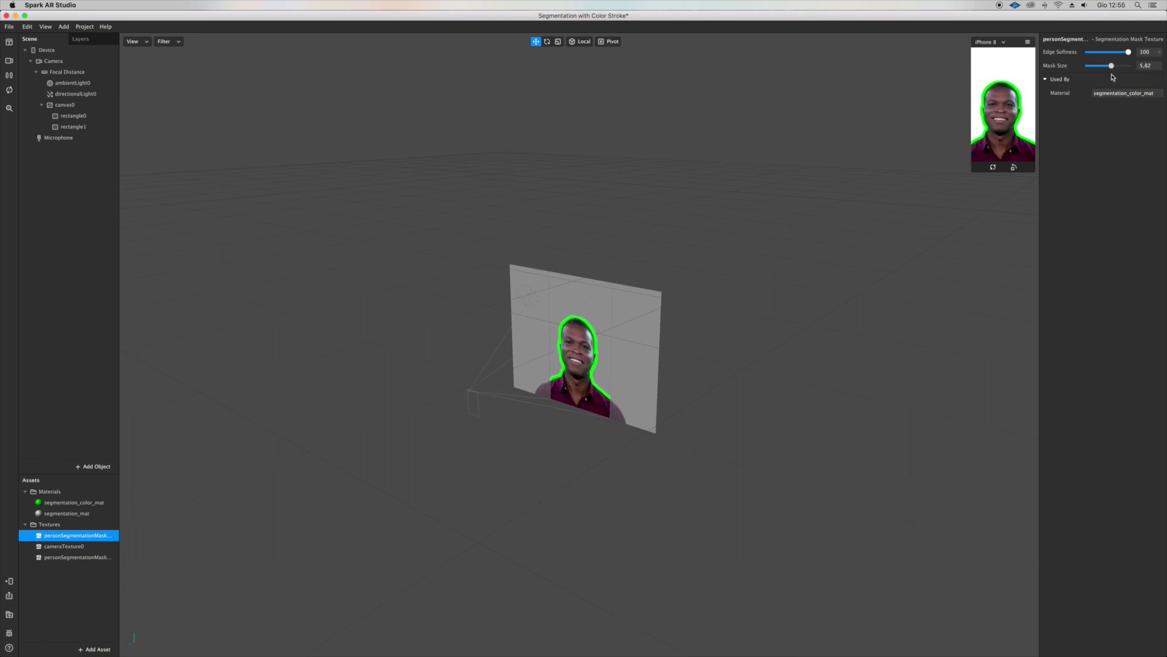
- Try out a different diffuse color for the segmentation_color_mat material
click(85, 503)
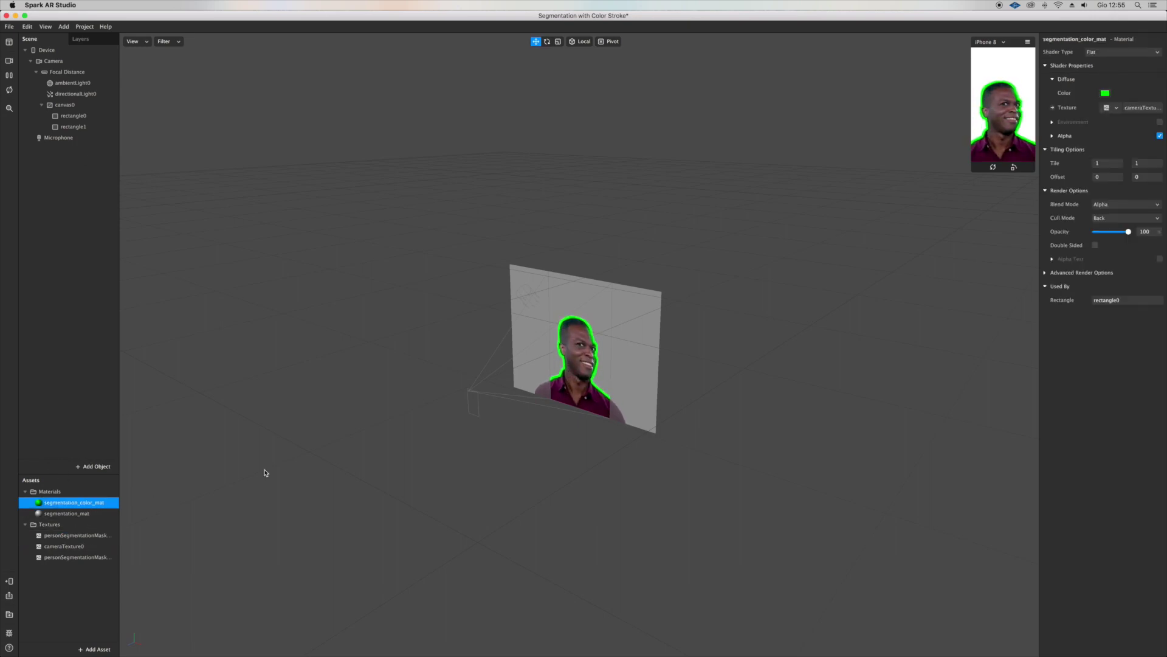
click(1107, 95)
mouse_move(285, 253)
mouse_down()
mouse_move(303, 254)
mouse_move(295, 276)
mouse_move(289, 250)
mouse_move(176, 286)
mouse_move(175, 170)
mouse_move(243, 227)
mouse_move(298, 246)
mouse_move(295, 267)
mouse_move(306, 260)
mouse_move(289, 228)
mouse_move(260, 220)
mouse_up()
click(256, 403)
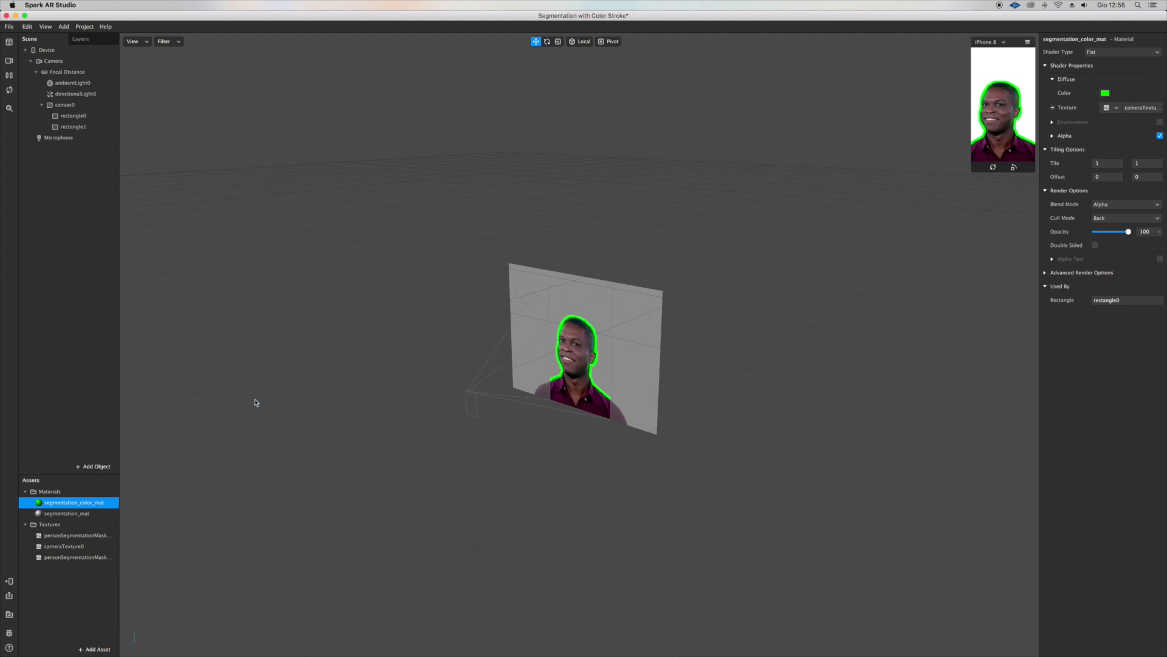
- Enlarge the device preview to check the outline, and close the project and the Spark AR Studio welcome window
click(975, 169)
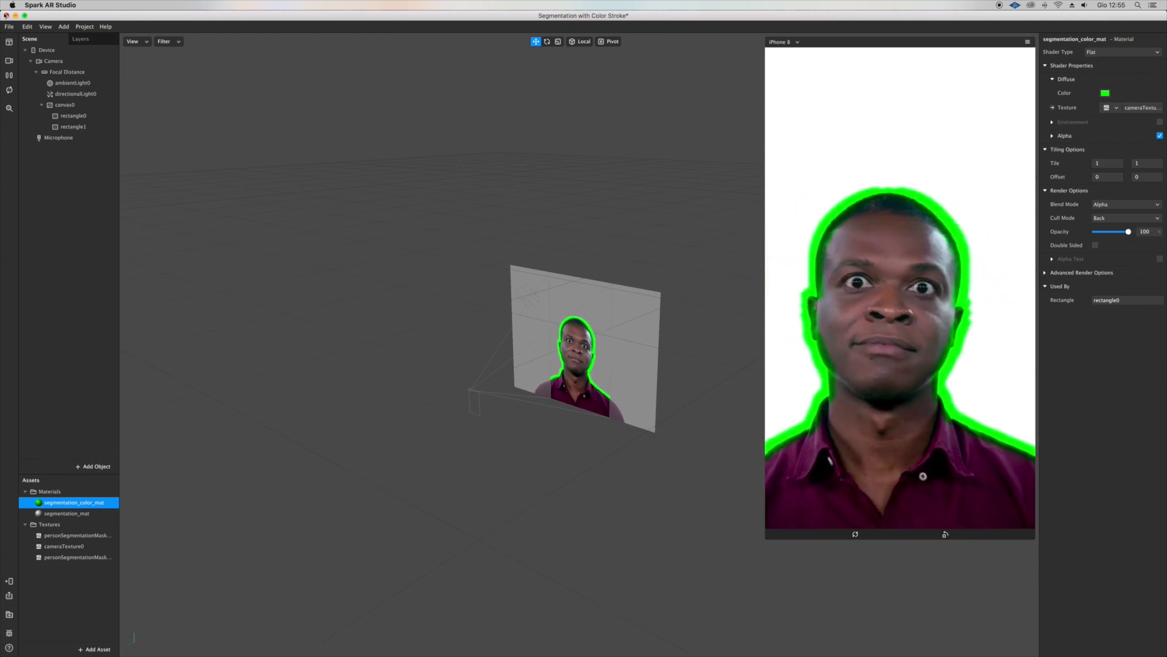
click(6, 15)
click(617, 70)
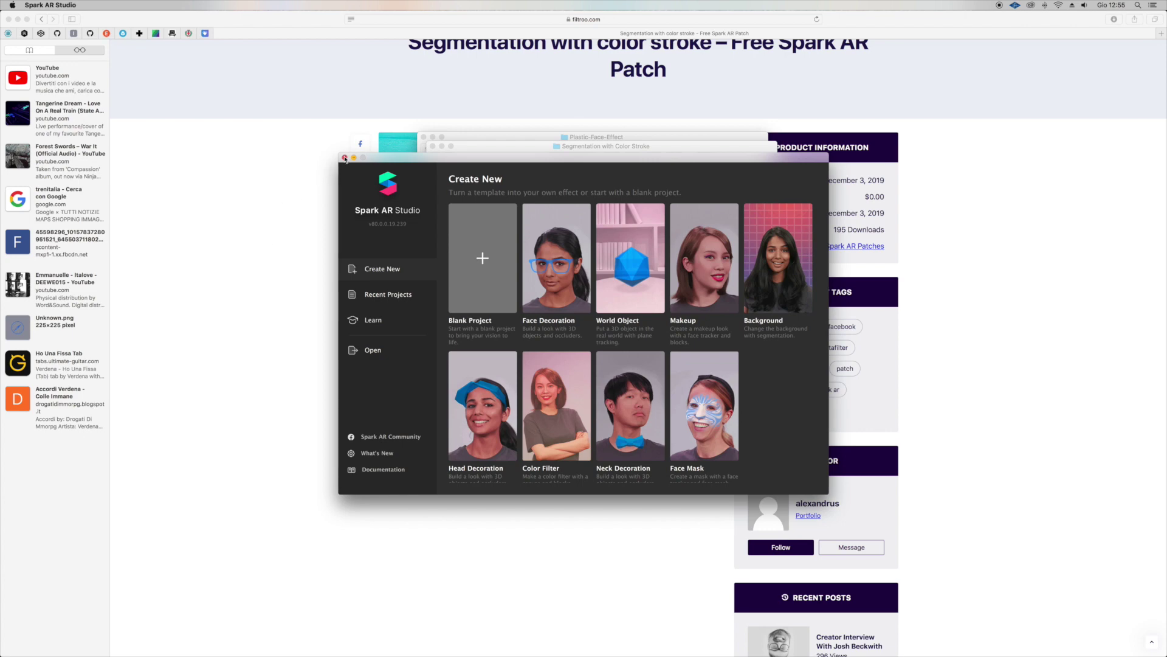
click(345, 158)
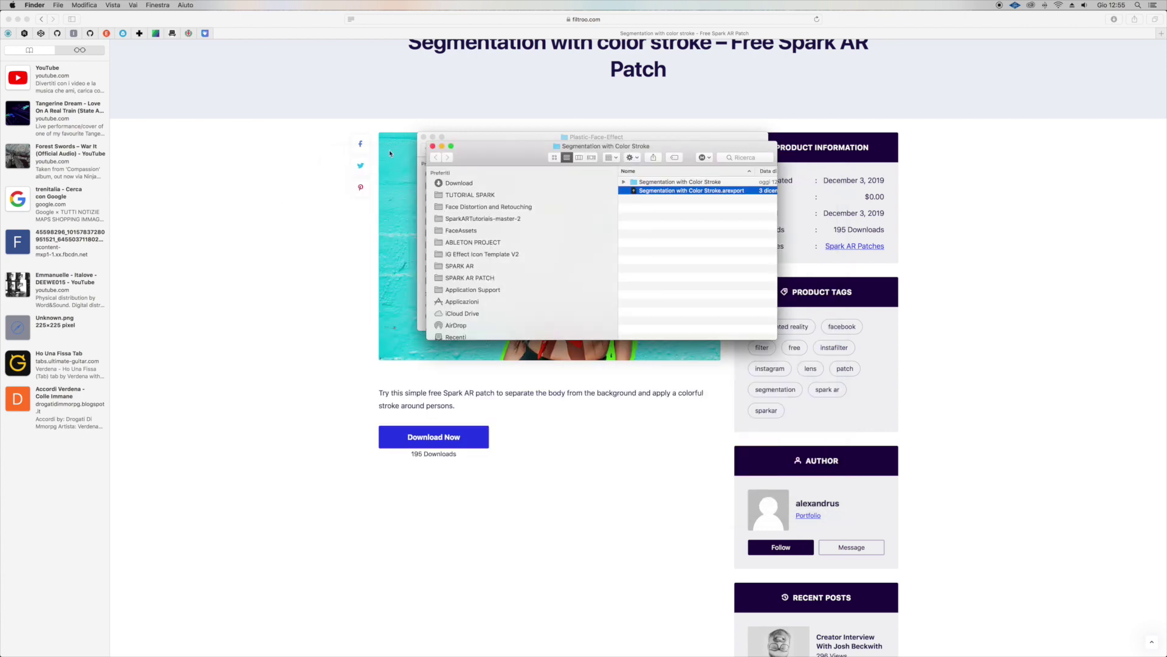
- Switch back to Safari and look through the video tutorials on Filtroo's Tutorials page
click(408, 122)
scroll(450, 115, up, 4)
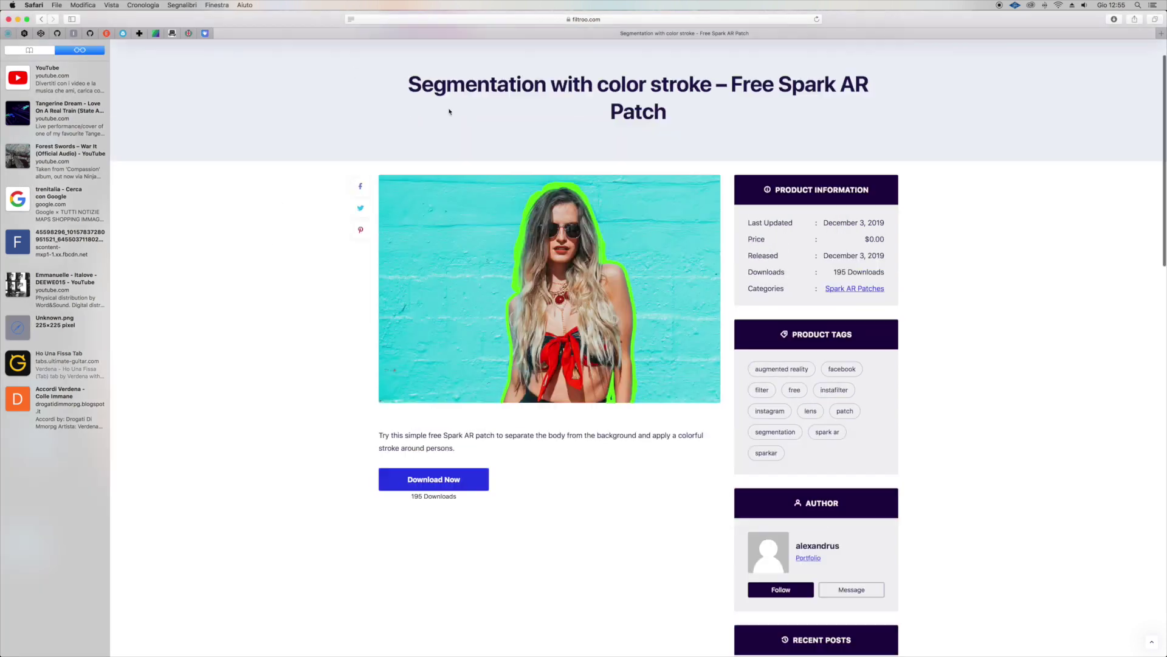
click(401, 85)
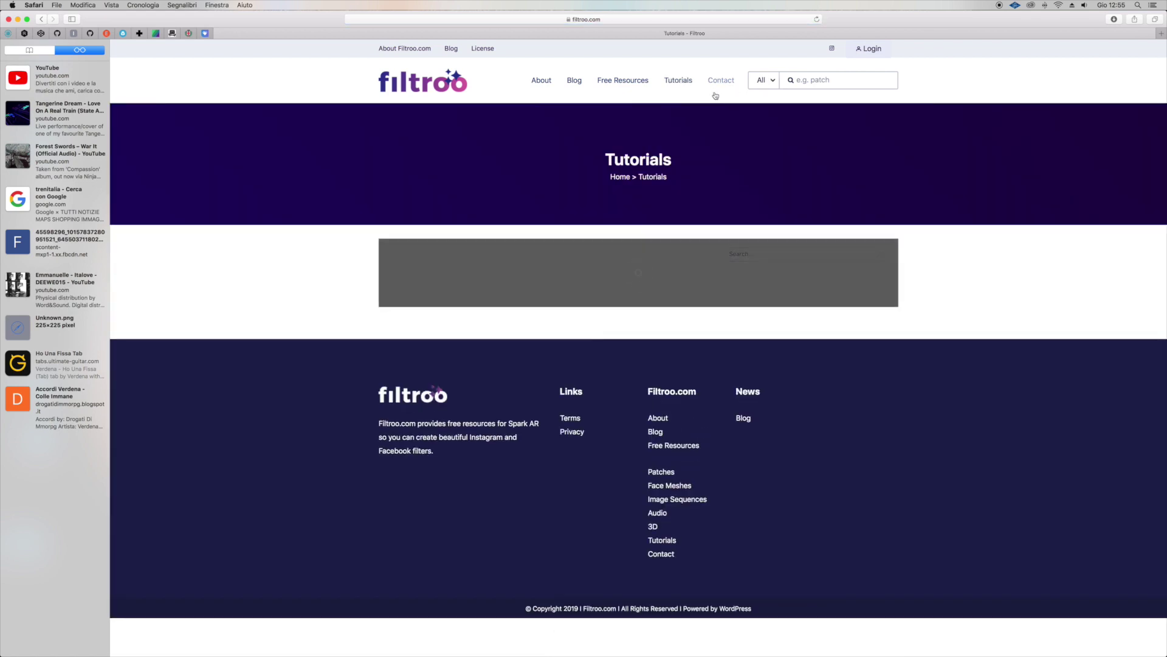
scroll(604, 166, down, 5)
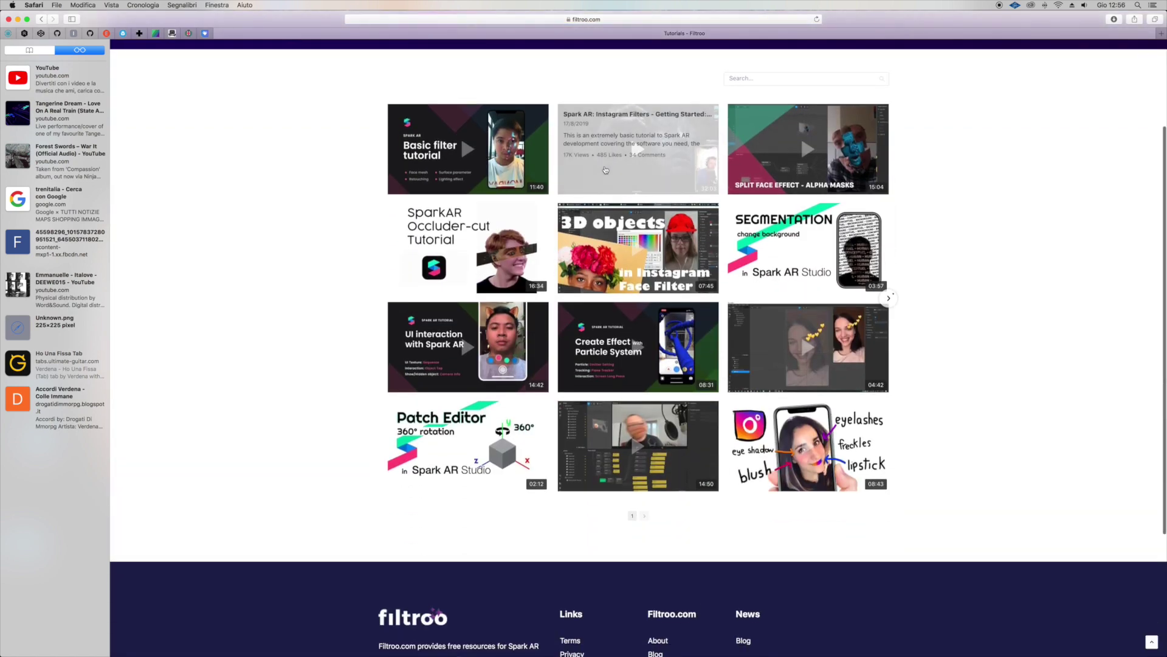
scroll(312, 188, down, 2)
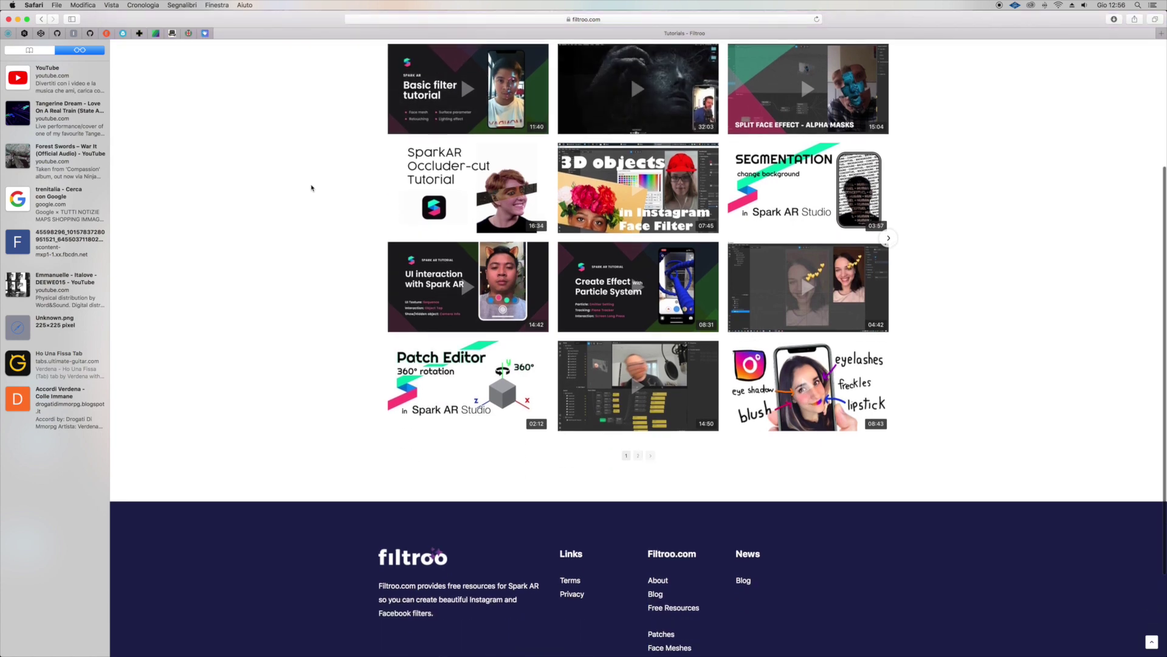
scroll(311, 188, up, 7)
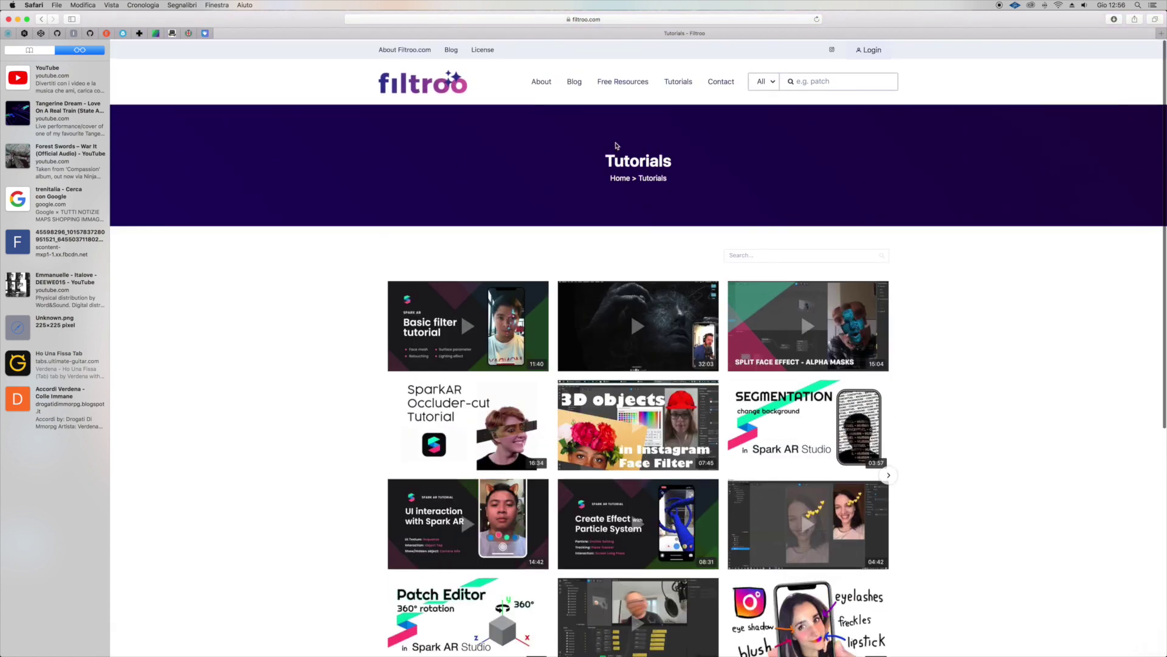
- Open Filtroo's Blog page and look through its articles
click(581, 83)
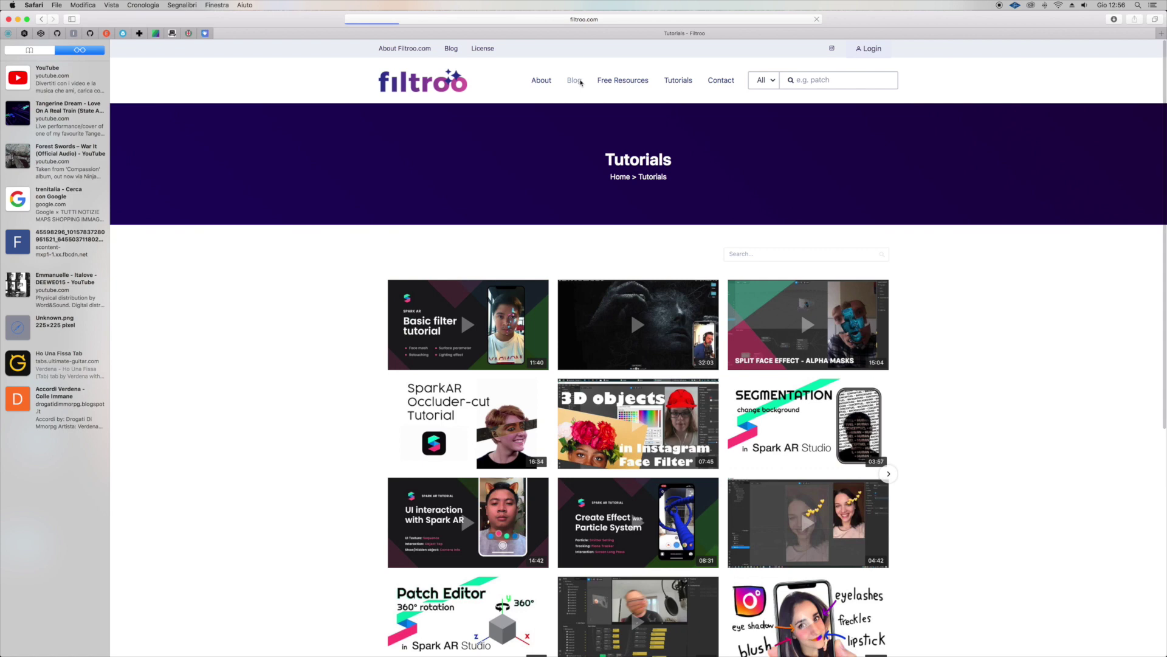
scroll(414, 165, down, 5)
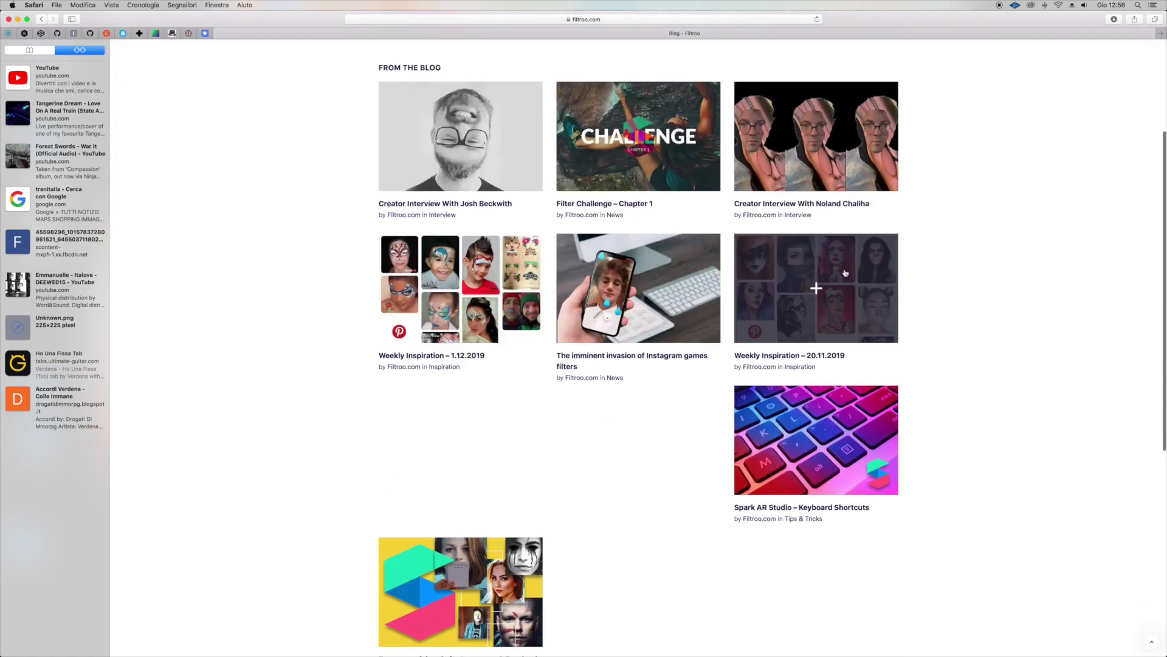
scroll(845, 273, down, 5)
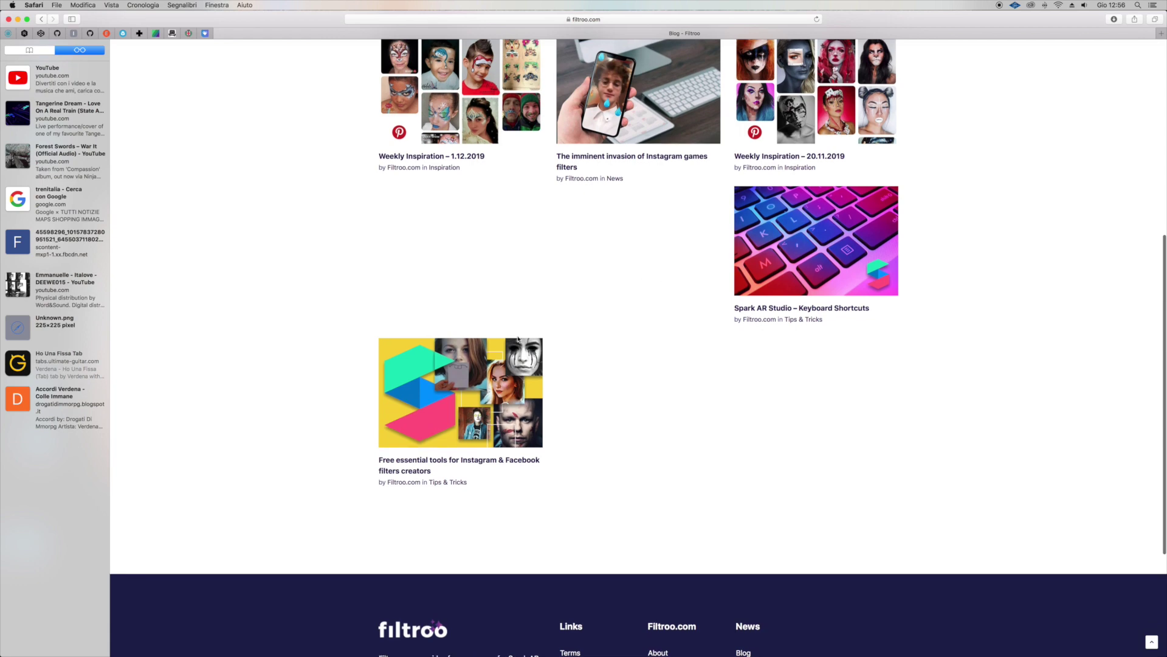
scroll(305, 265, up, 8)
scroll(305, 266, up, 2)
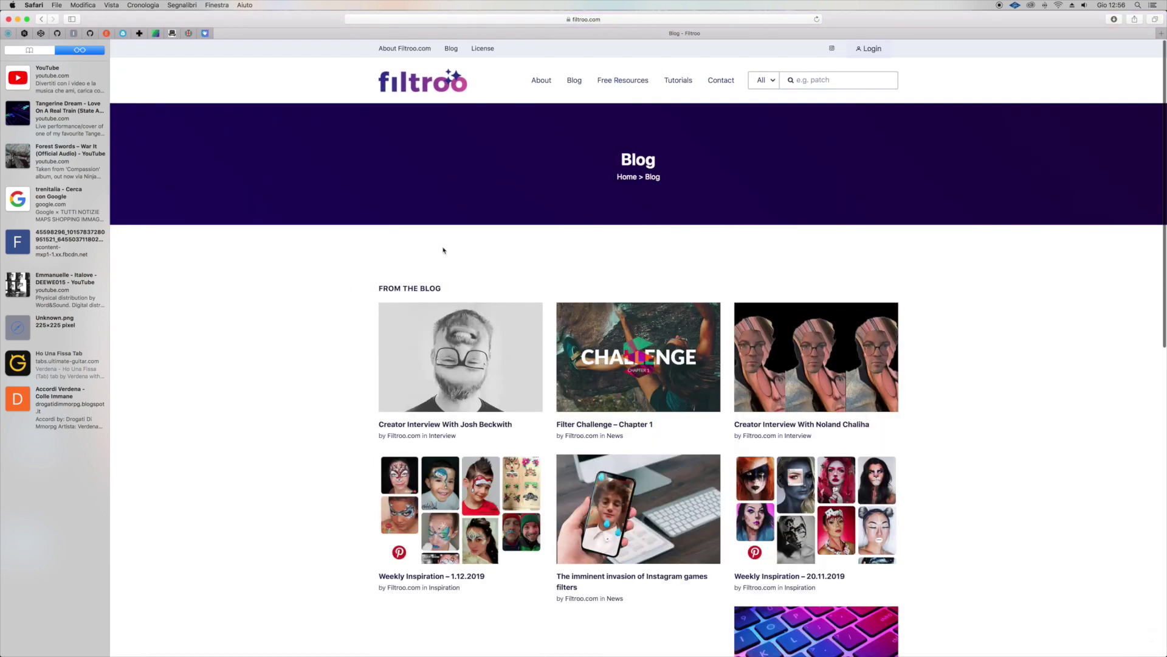